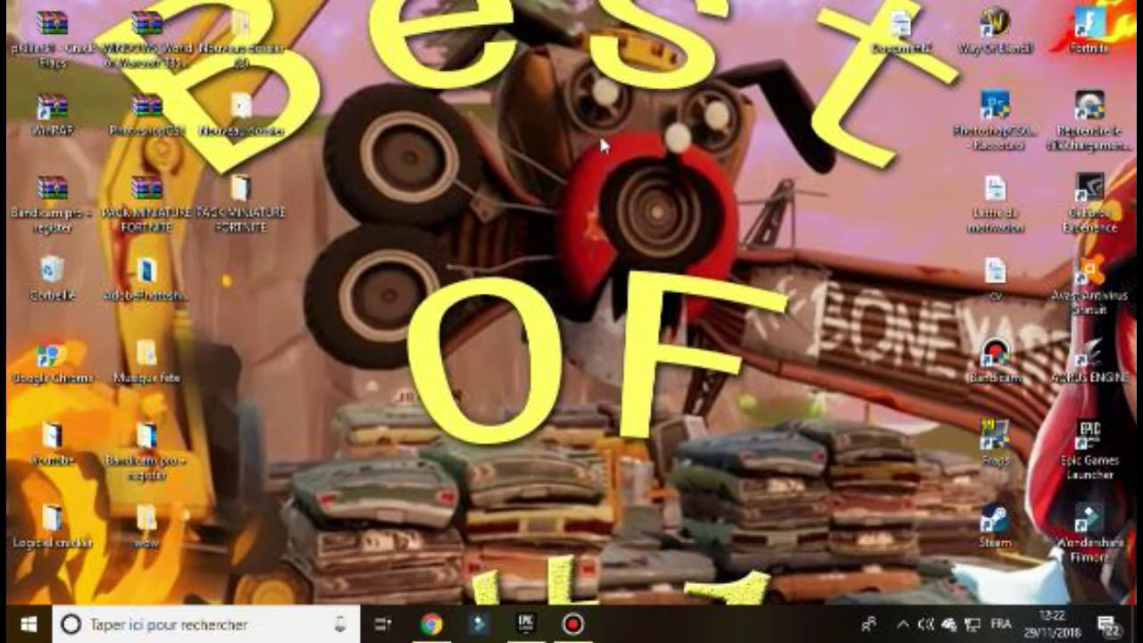
- Create a new desktop folder named "Tuto ytb" and place it in an empty spot near the middle of the desktop
{"action": "right_click", "coordinate": [606, 237]}
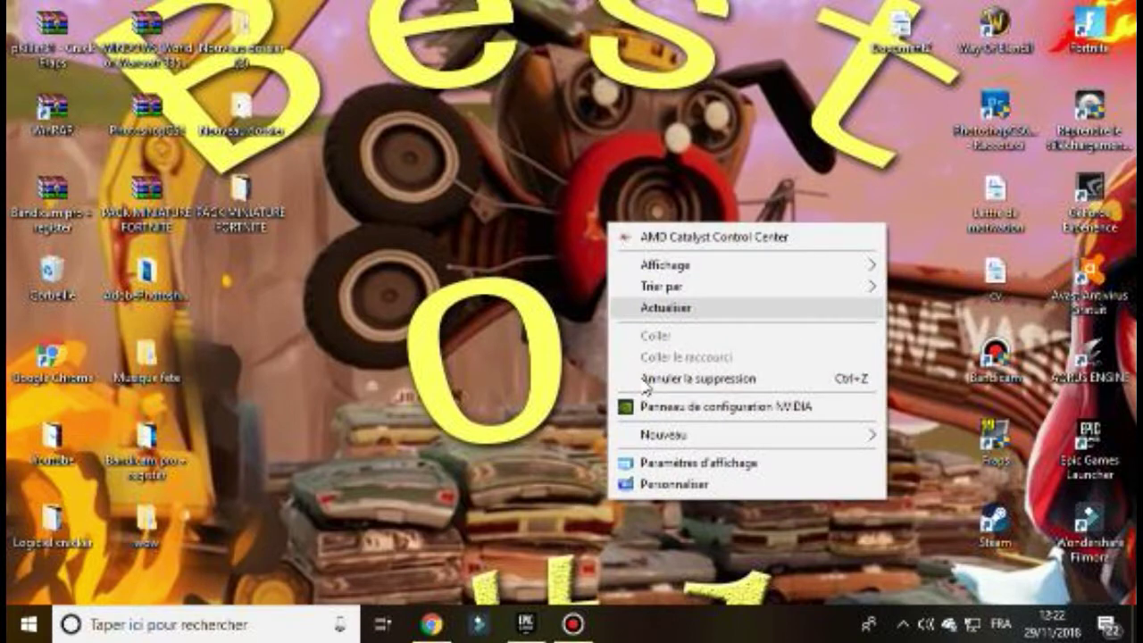
{"action": "mouse_move", "coordinate": [674, 434]}
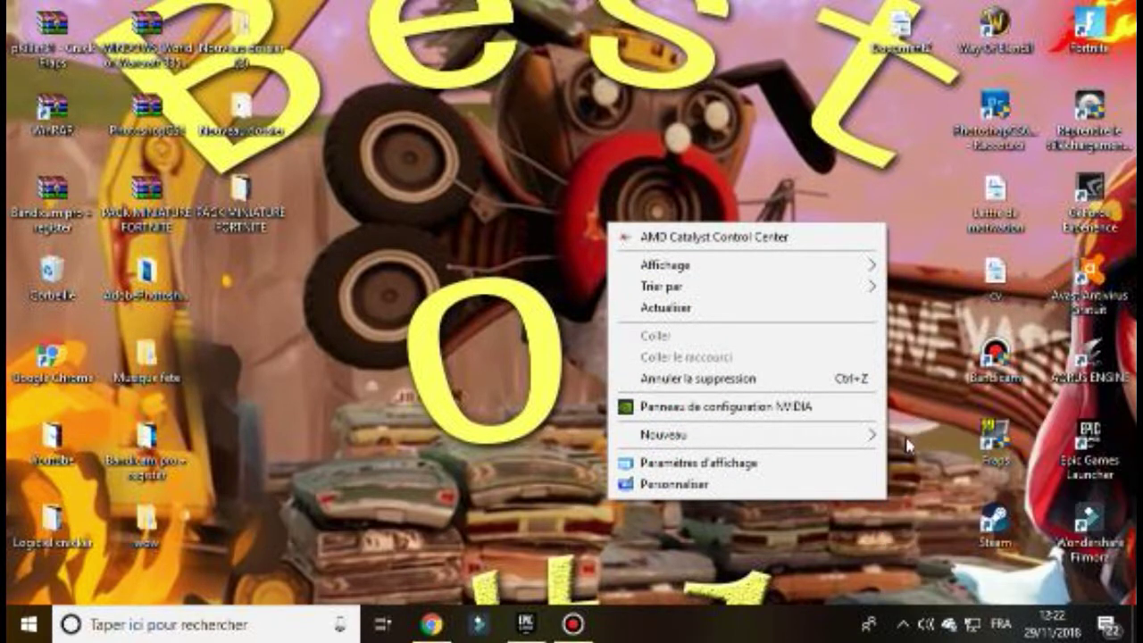
{"action": "left_click", "coordinate": [924, 436]}
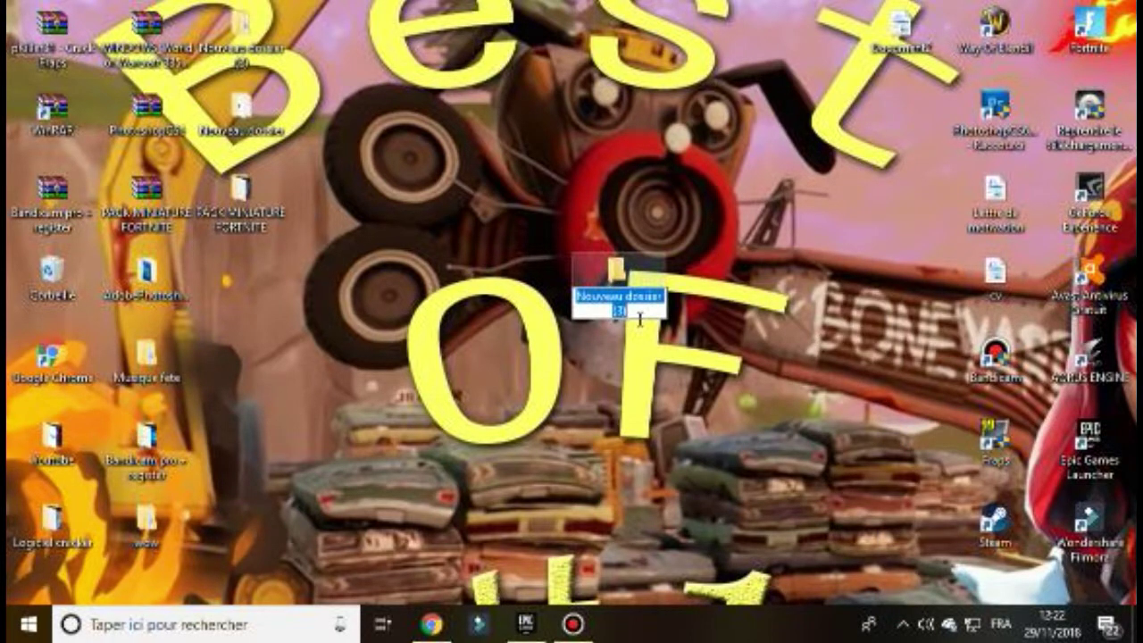
{"action": "type", "text": "Tuto ytb"}
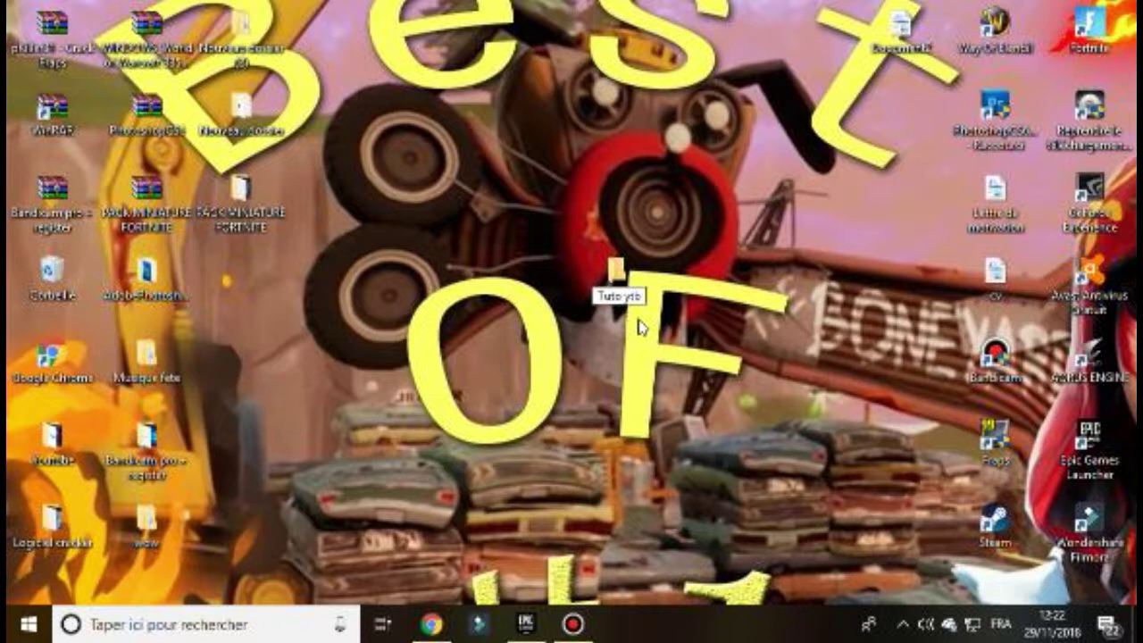
{"action": "key", "text": "Return"}
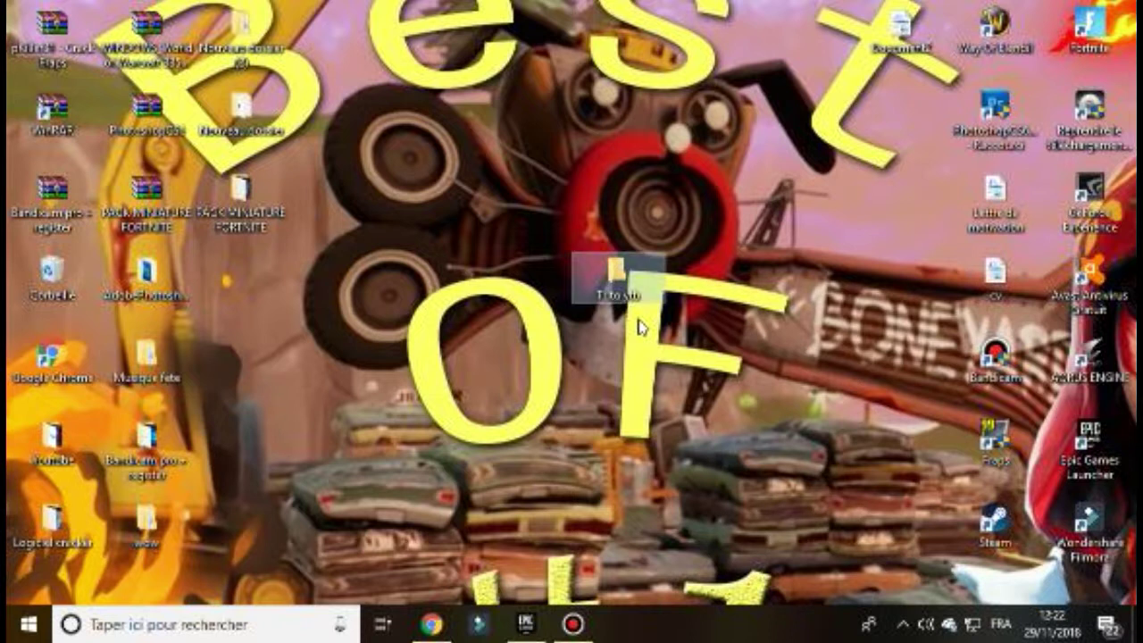
{"action": "left_click_drag", "start_coordinate": [637, 362], "coordinate": [638, 365]}
{"action": "left_click_drag", "start_coordinate": [553, 310], "coordinate": [672, 432]}
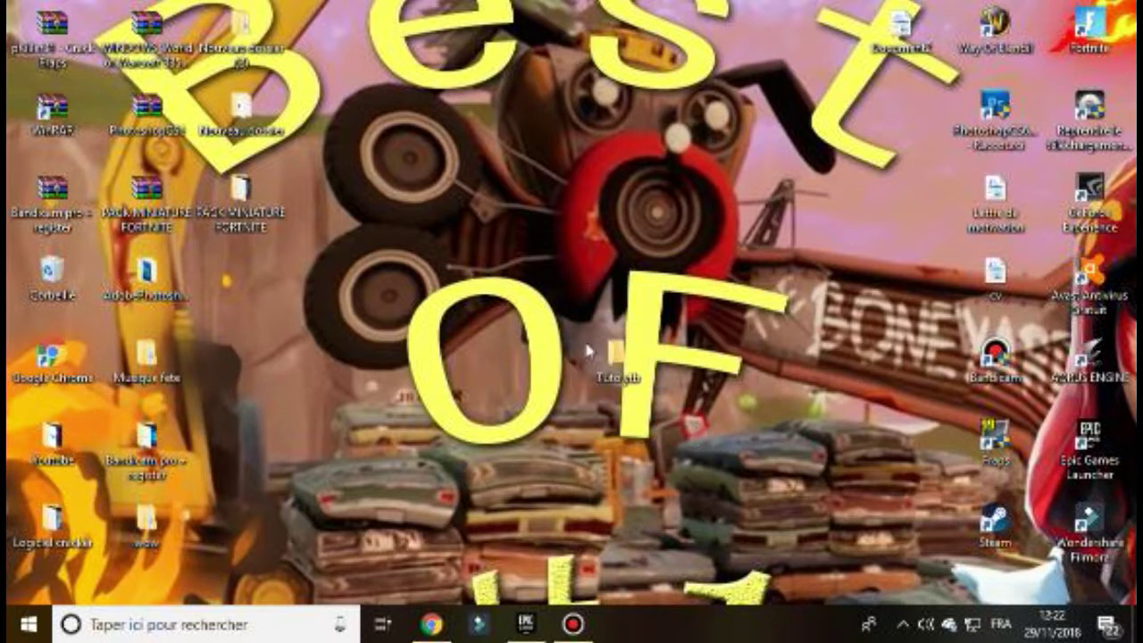
{"action": "left_click_drag", "start_coordinate": [541, 313], "coordinate": [698, 426]}
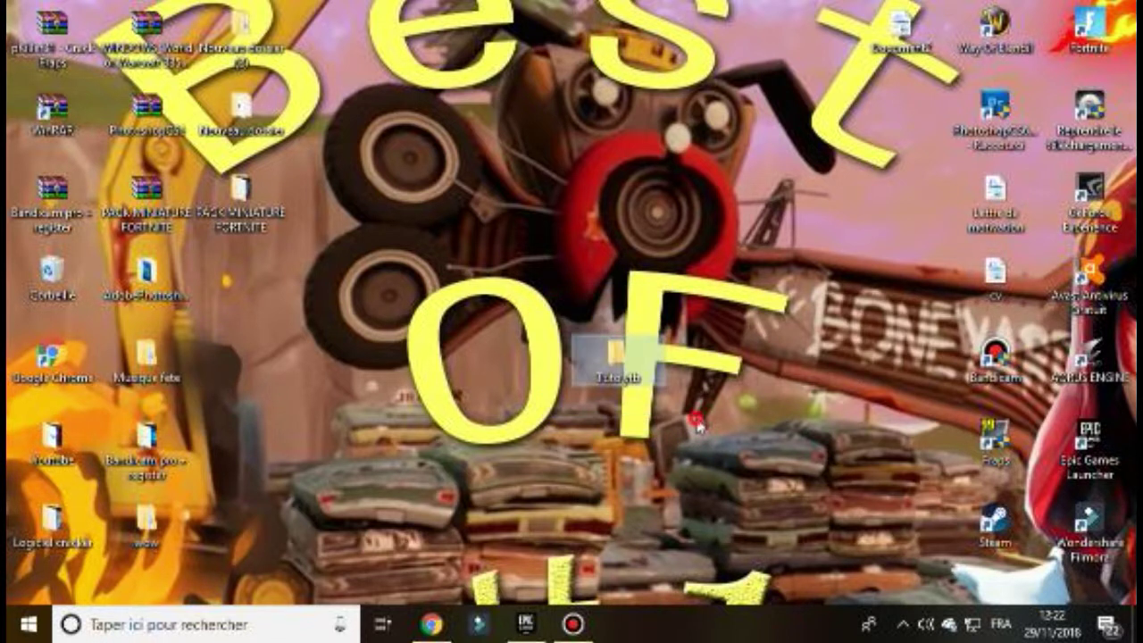
{"action": "left_click", "coordinate": [699, 429]}
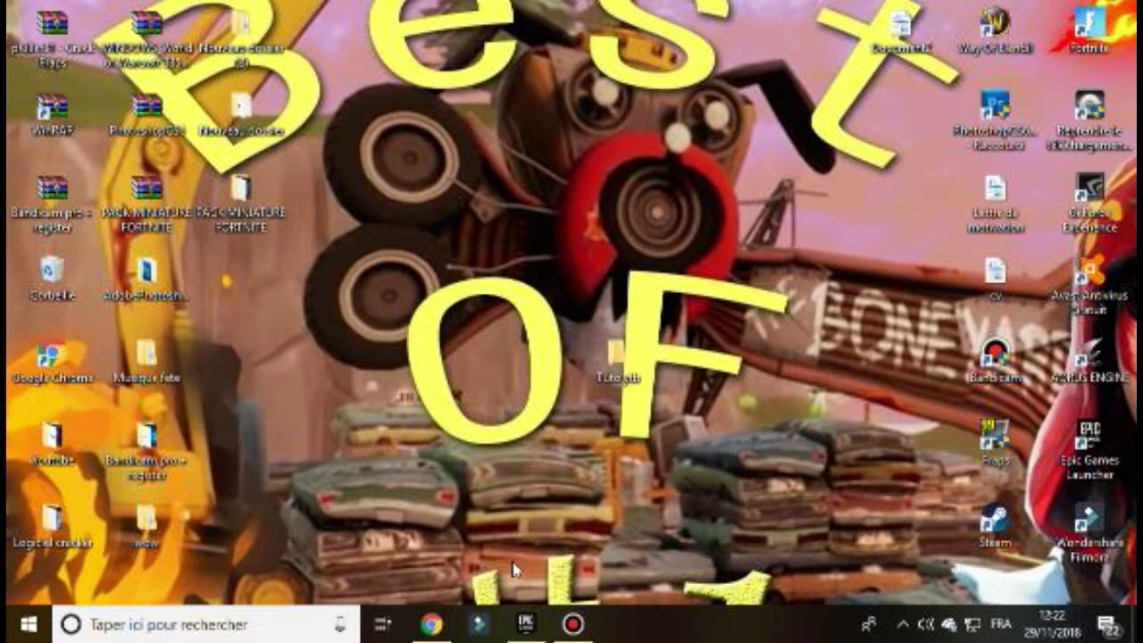
- Switch to Chrome, search Google for "emulateur de ds sur pc" and open the emu-france.com Nintendo DS emulator list
{"action": "left_click", "coordinate": [447, 611]}
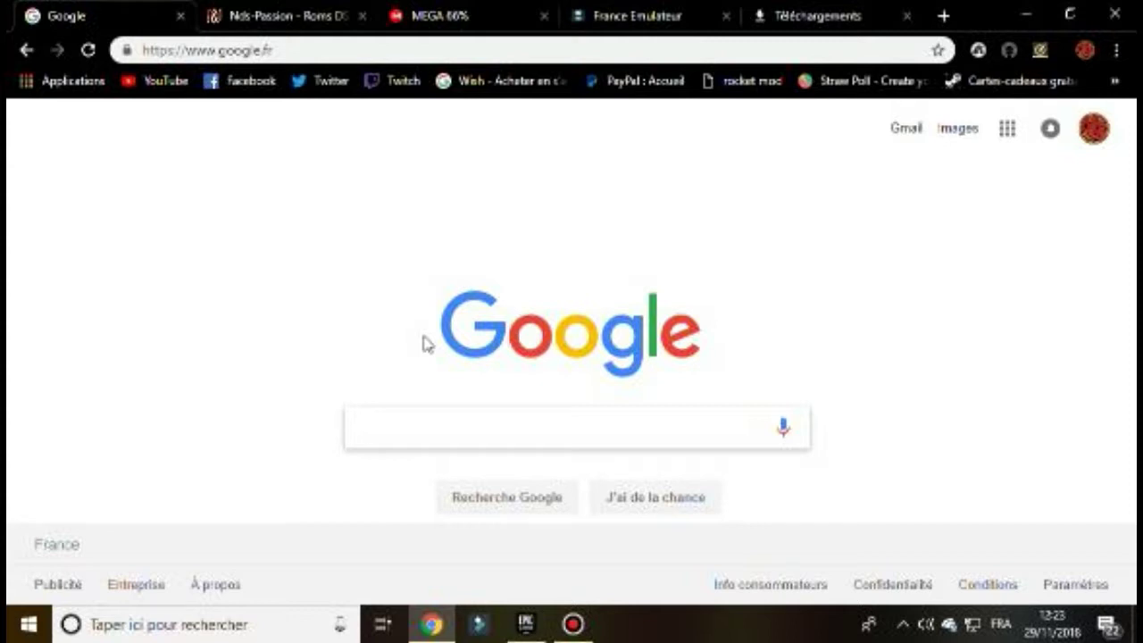
{"action": "type", "text": "Emu"}
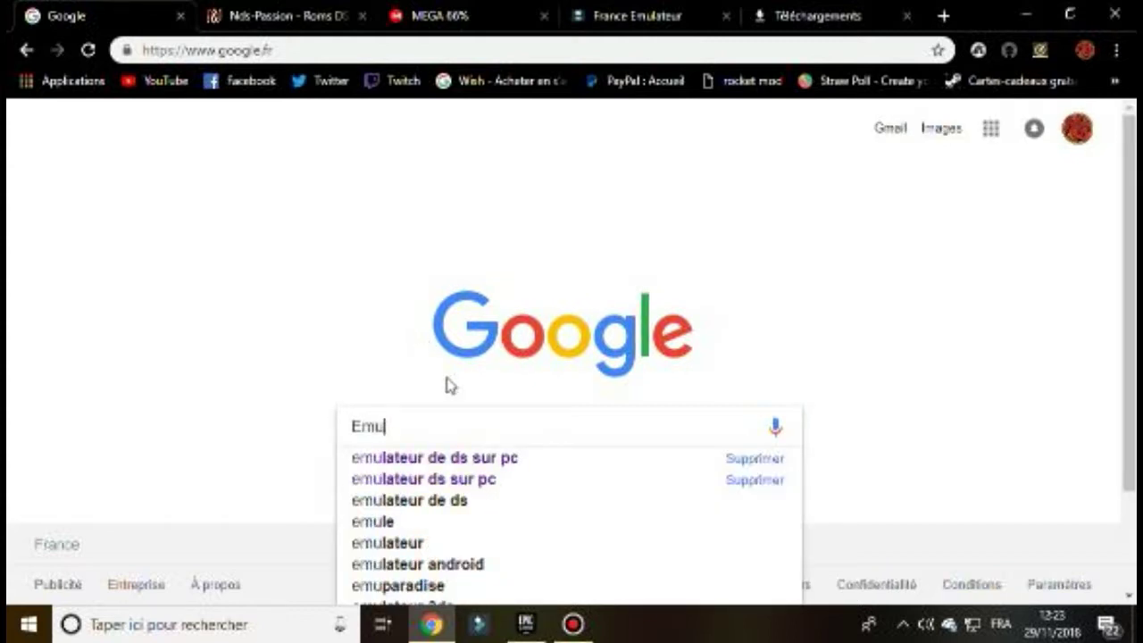
{"action": "left_click", "coordinate": [456, 457]}
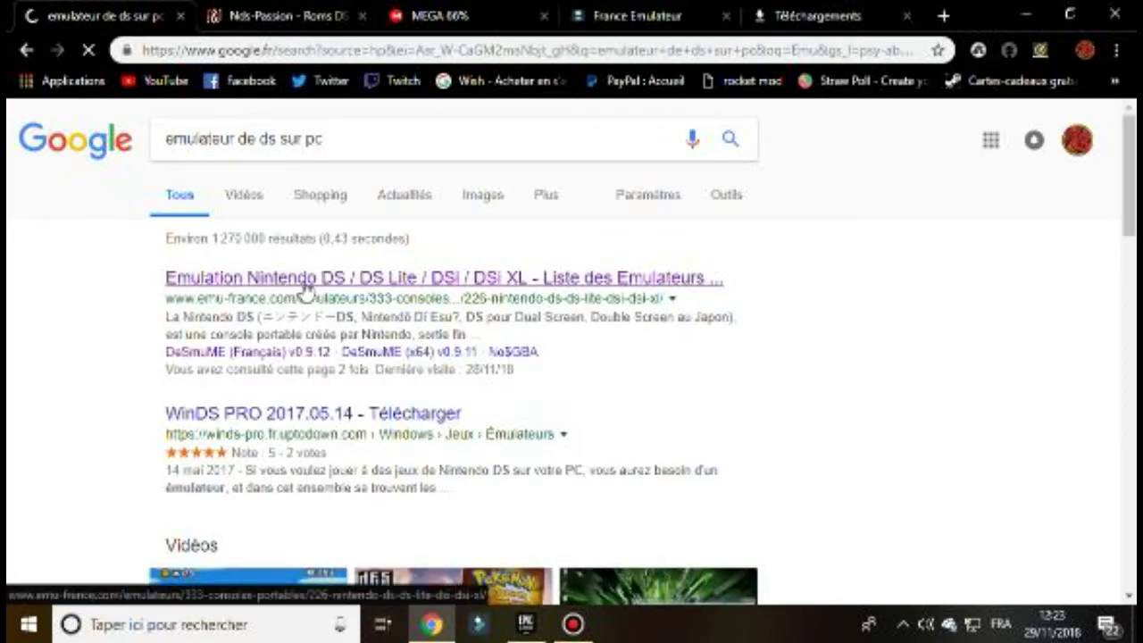
{"action": "left_click", "coordinate": [467, 278]}
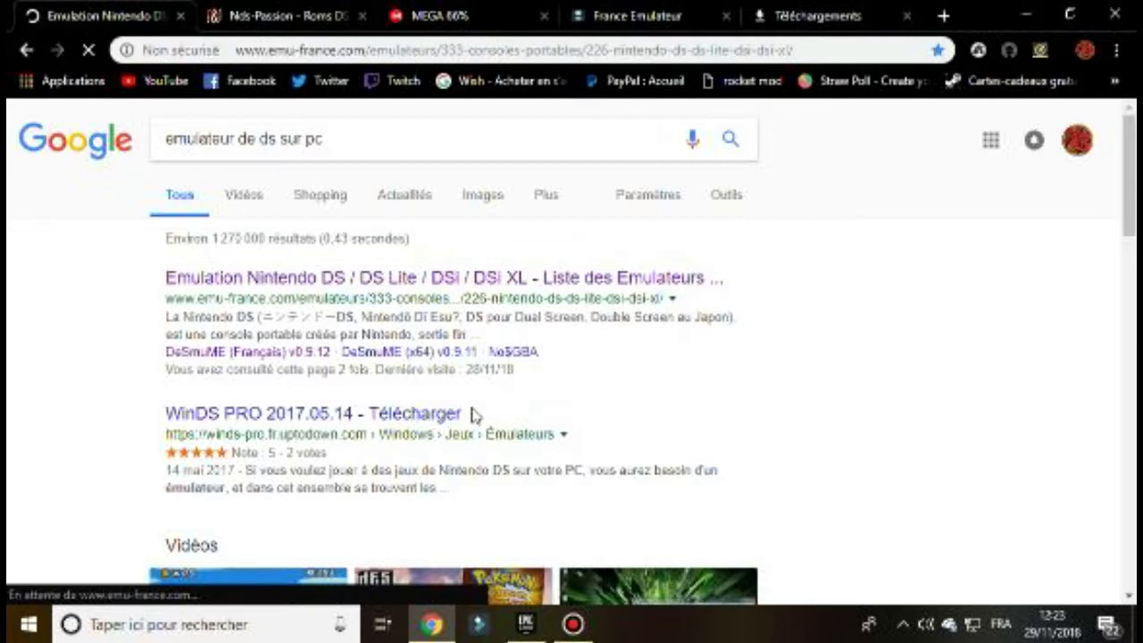
- Look through the Nintendo DS emulator list for the DeSmuME versions and dismiss the advertising notification
{"action": "scroll", "coordinate": [481, 410], "scroll_direction": "down", "scroll_amount": 2}
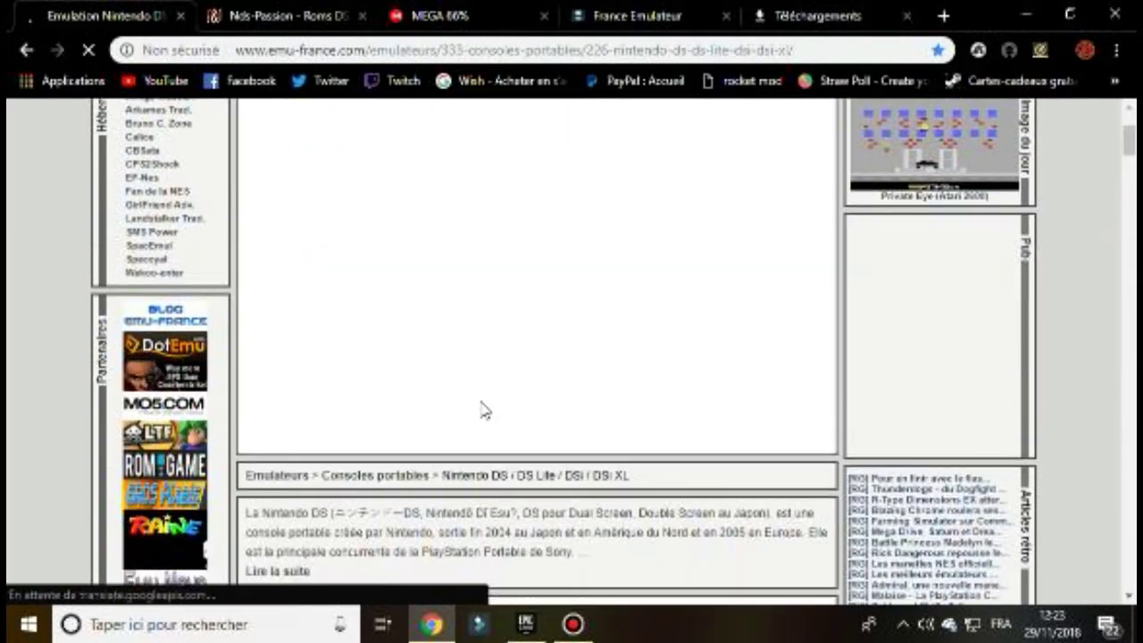
{"action": "scroll", "coordinate": [546, 308], "scroll_direction": "down", "scroll_amount": 3}
{"action": "scroll", "coordinate": [547, 309], "scroll_direction": "up", "scroll_amount": 4}
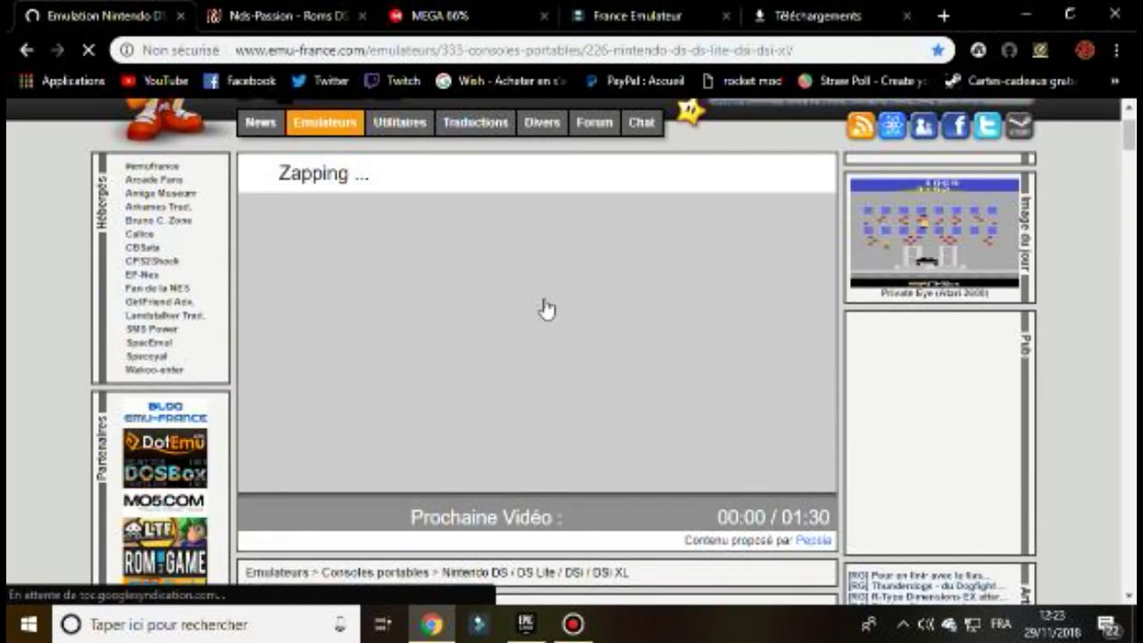
{"action": "scroll", "coordinate": [546, 307], "scroll_direction": "down", "scroll_amount": 5}
{"action": "scroll", "coordinate": [574, 365], "scroll_direction": "down", "scroll_amount": 3}
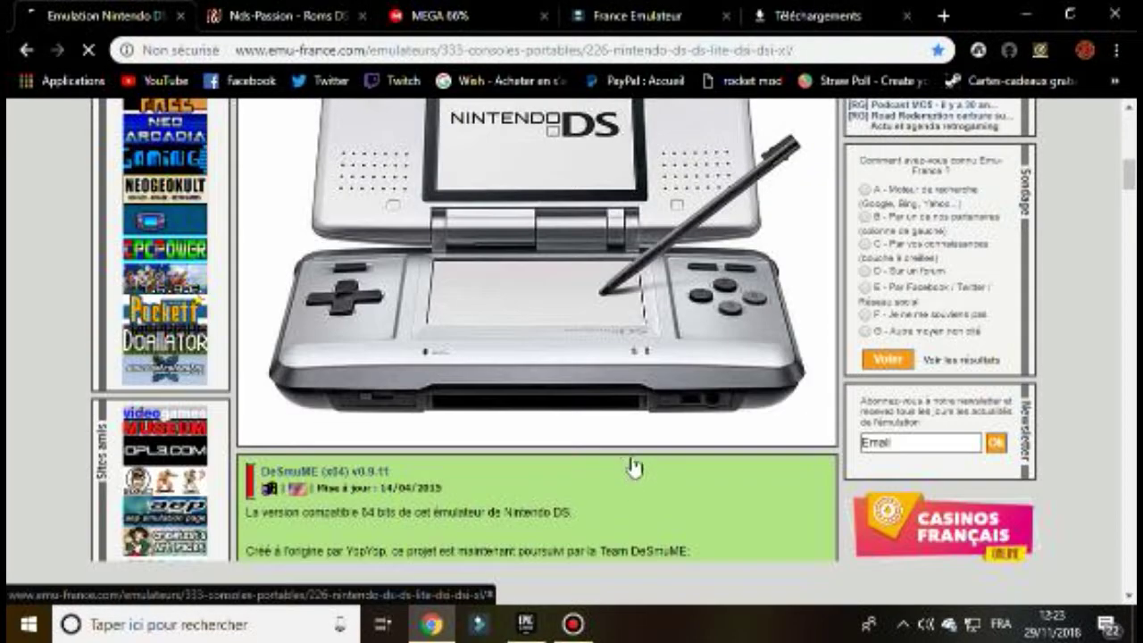
{"action": "scroll", "coordinate": [632, 464], "scroll_direction": "down", "scroll_amount": 6}
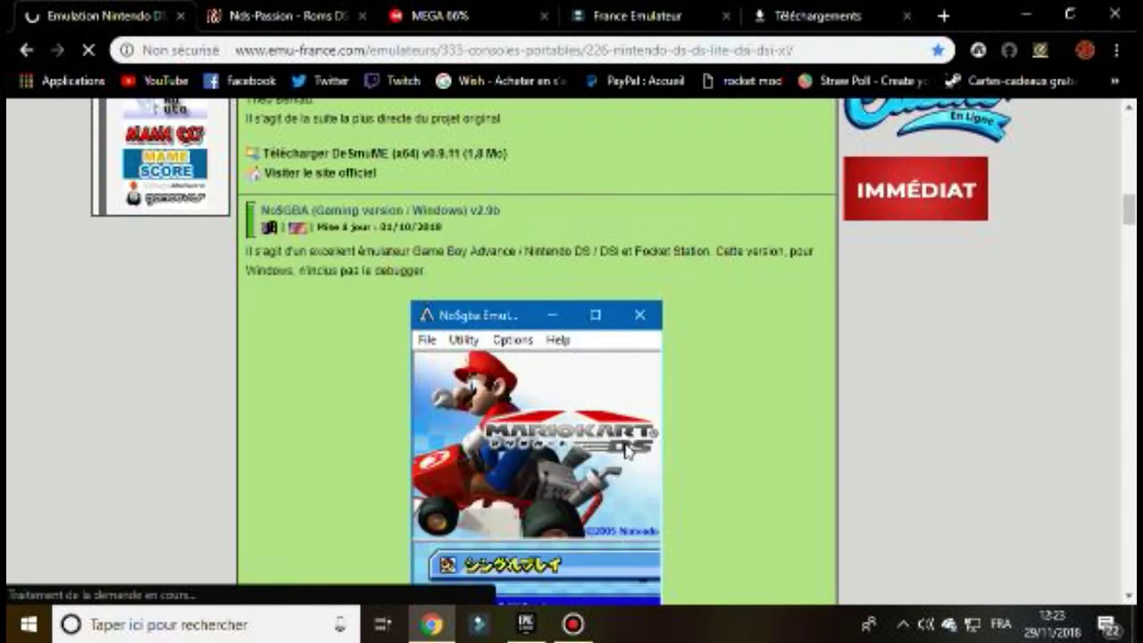
{"action": "scroll", "coordinate": [626, 449], "scroll_direction": "down", "scroll_amount": 20}
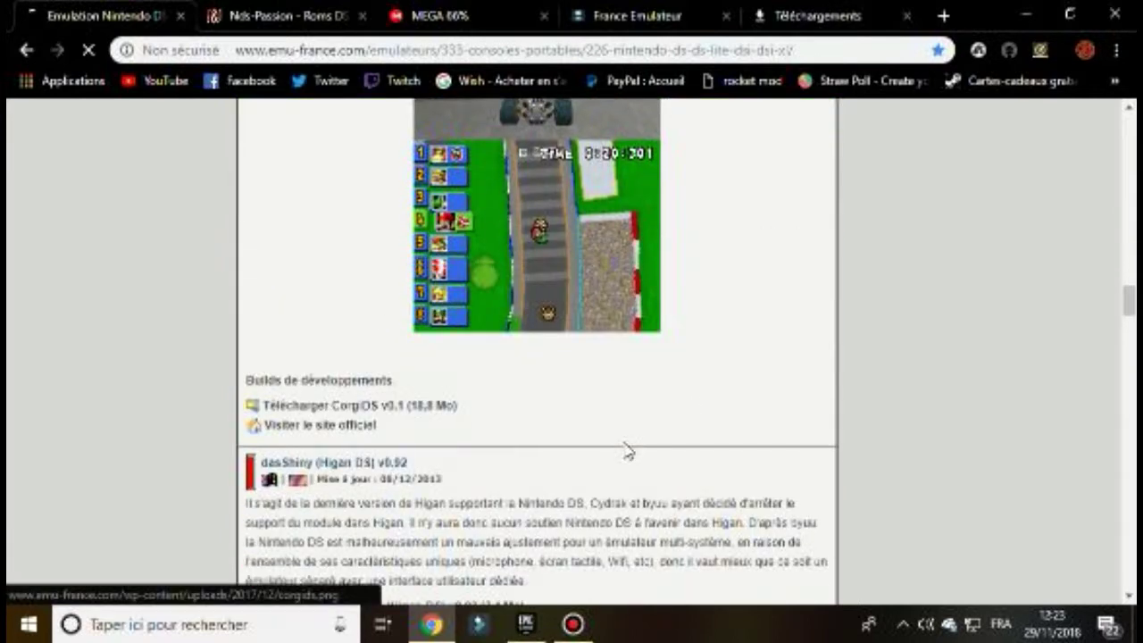
{"action": "scroll", "coordinate": [626, 452], "scroll_direction": "down", "scroll_amount": 6}
{"action": "scroll", "coordinate": [286, 384], "scroll_direction": "up", "scroll_amount": 2}
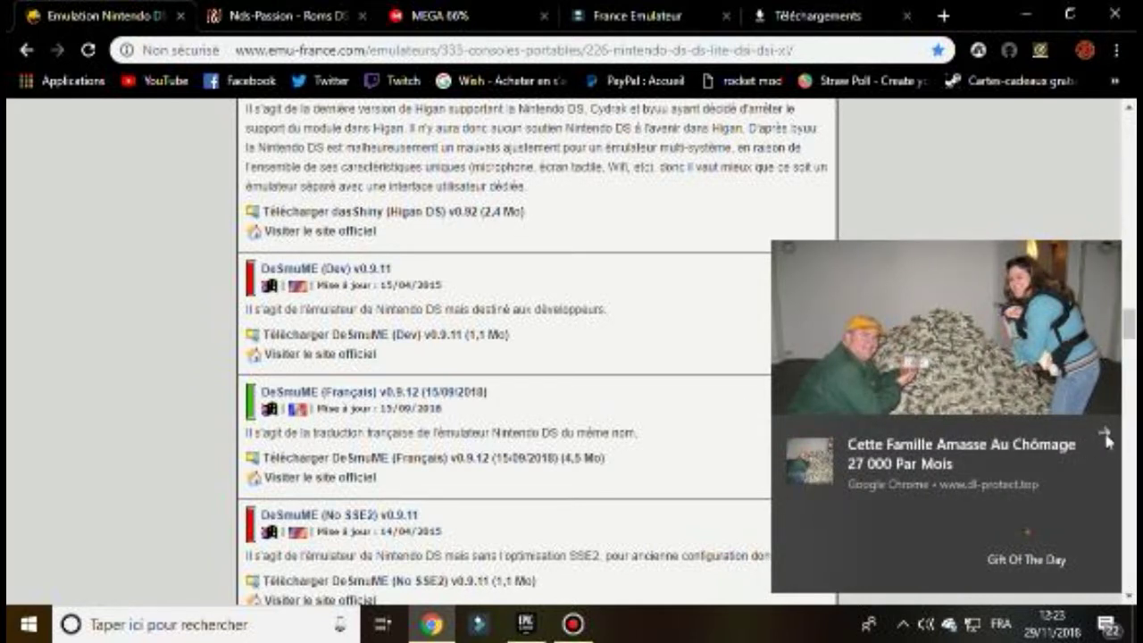
{"action": "left_click", "coordinate": [1103, 433]}
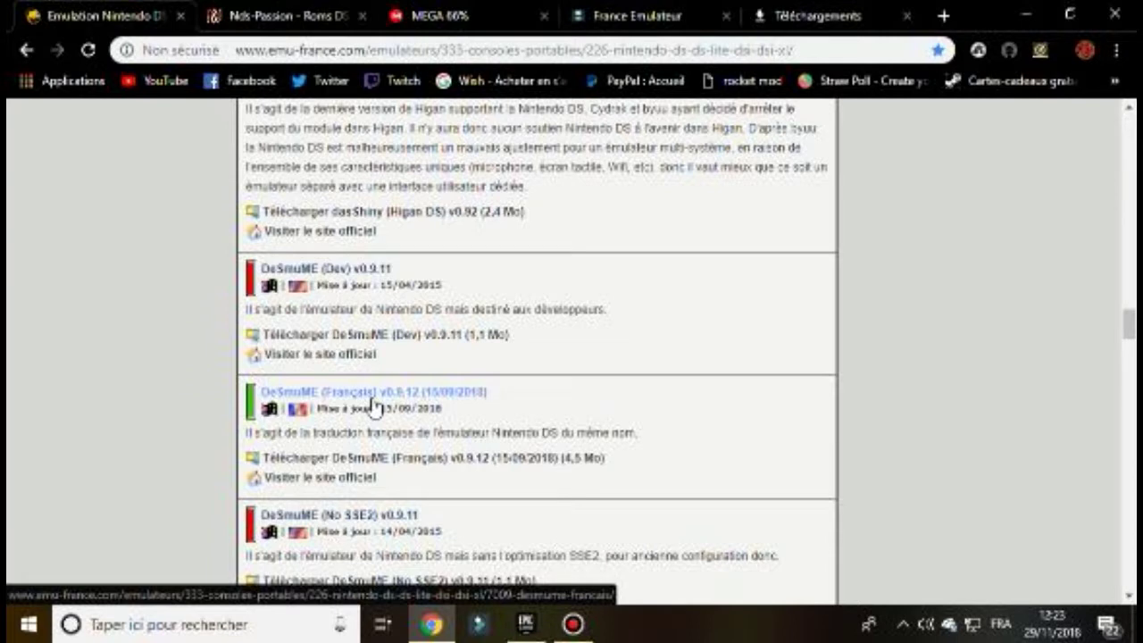
- Open the detail page of the DeSmuME (Français) v0.9.12 (15/09/2018) emulator
{"action": "scroll", "coordinate": [375, 405], "scroll_direction": "up", "scroll_amount": 1}
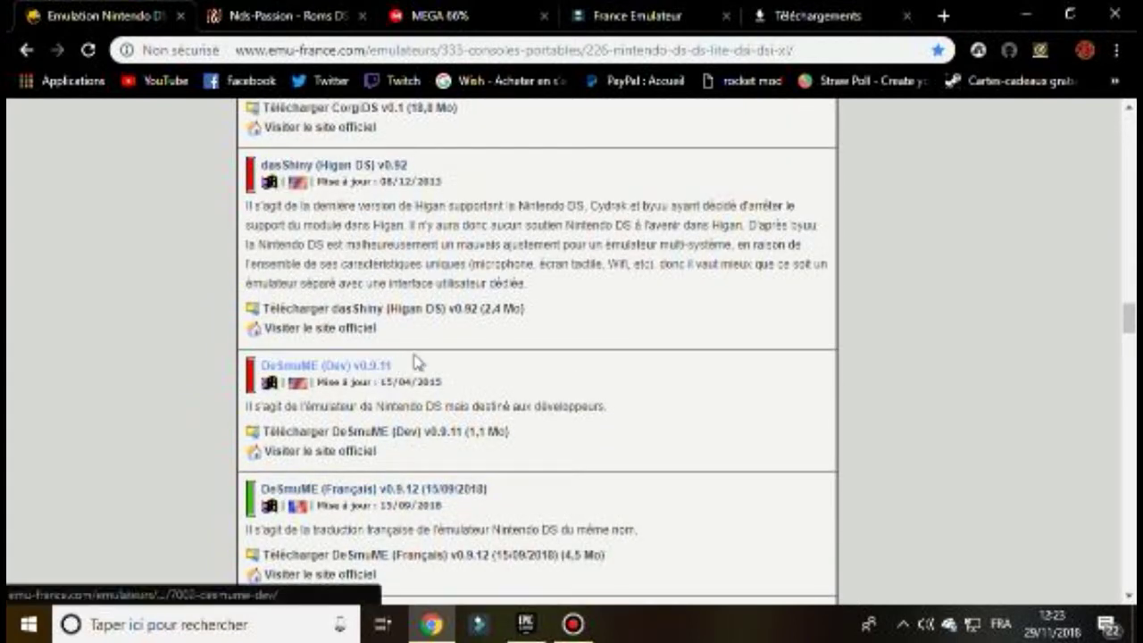
{"action": "scroll", "coordinate": [417, 363], "scroll_direction": "up", "scroll_amount": 5}
{"action": "scroll", "coordinate": [539, 429], "scroll_direction": "down", "scroll_amount": 5}
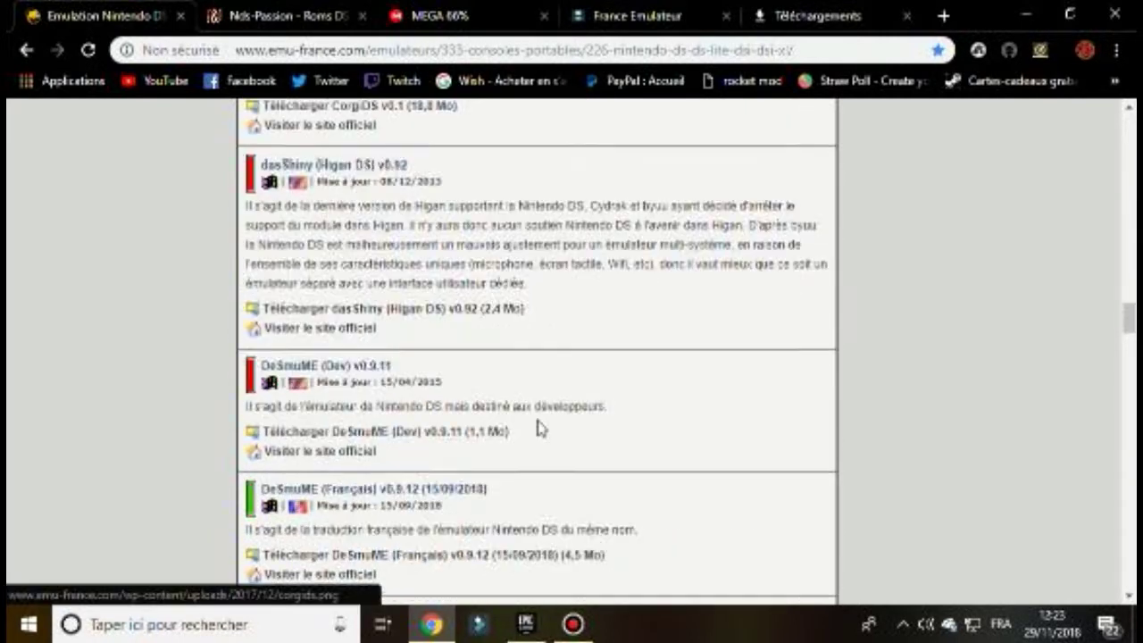
{"action": "scroll", "coordinate": [537, 429], "scroll_direction": "down", "scroll_amount": 3}
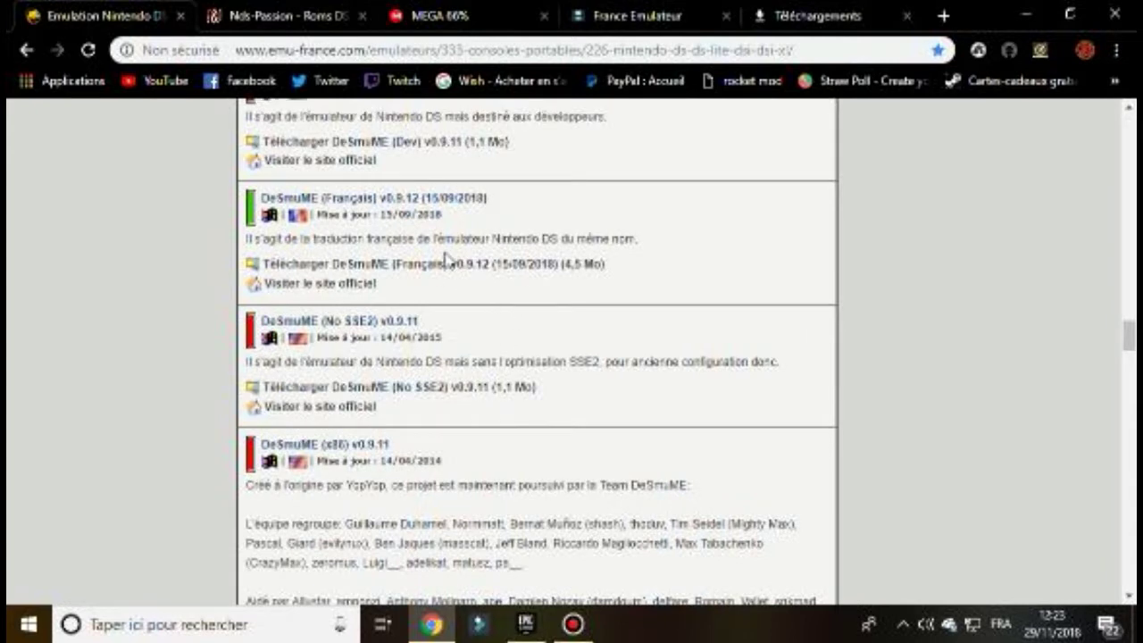
{"action": "scroll", "coordinate": [447, 259], "scroll_direction": "up", "scroll_amount": 1}
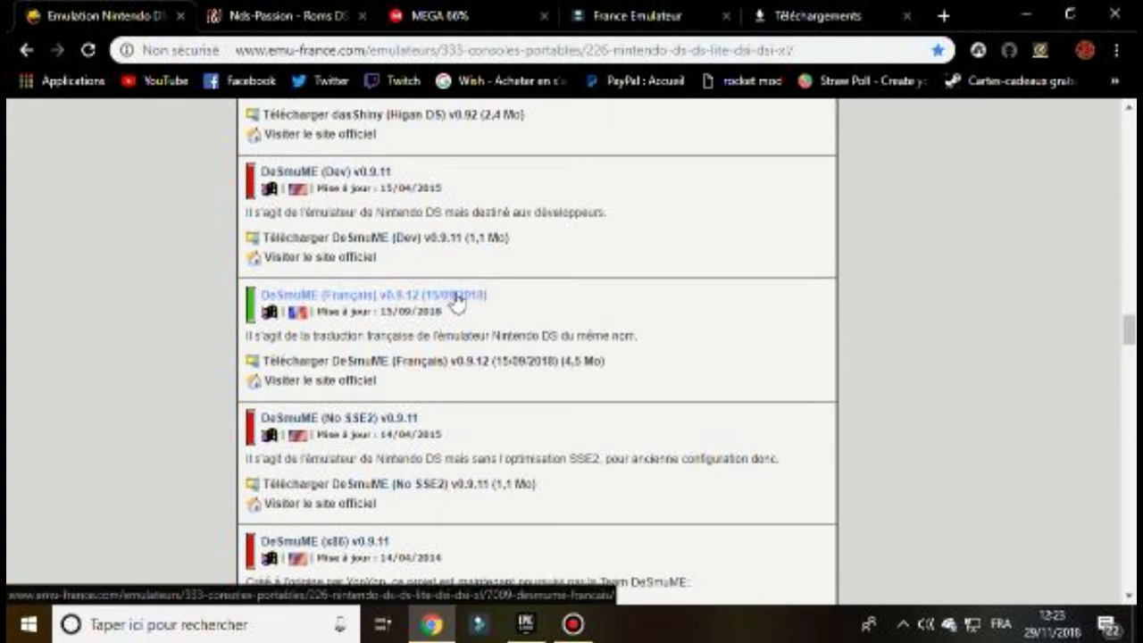
{"action": "left_click", "coordinate": [453, 295]}
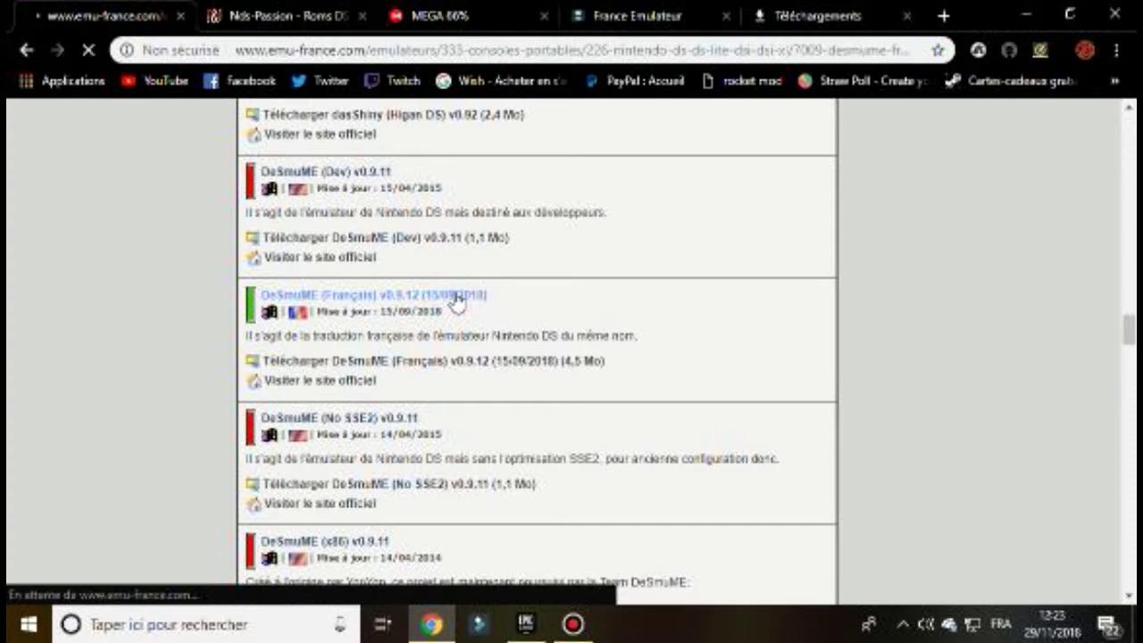
- Download the DeSmuME (Français) v0.9.12 (15/09/2018) archive from its detail page
{"action": "scroll", "coordinate": [500, 360], "scroll_direction": "down", "scroll_amount": 1}
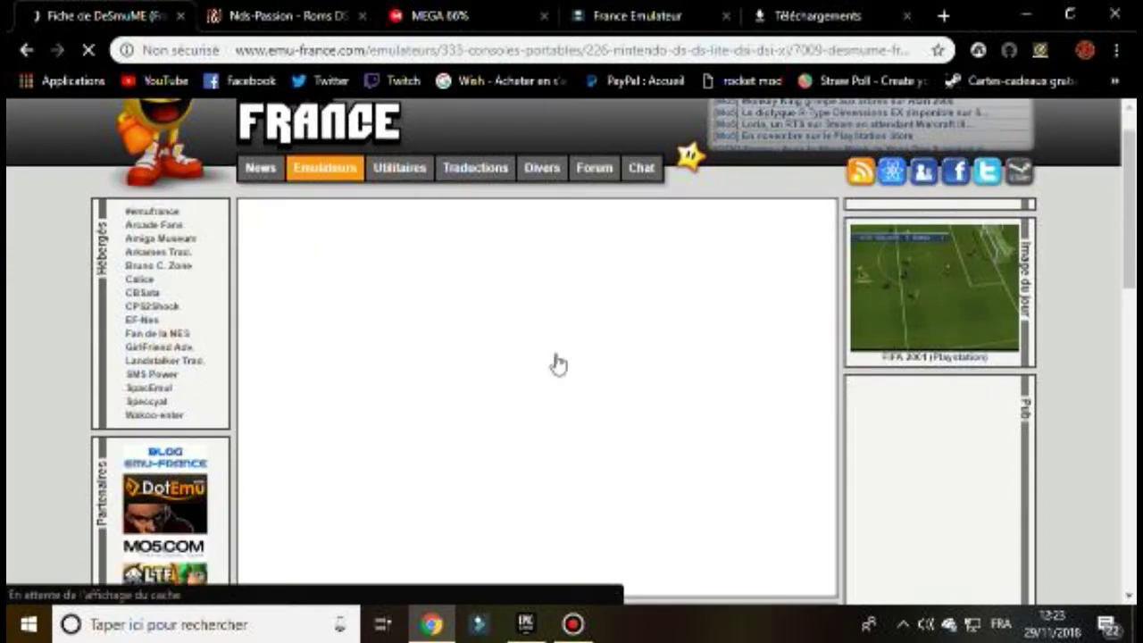
{"action": "scroll", "coordinate": [711, 365], "scroll_direction": "down", "scroll_amount": 3}
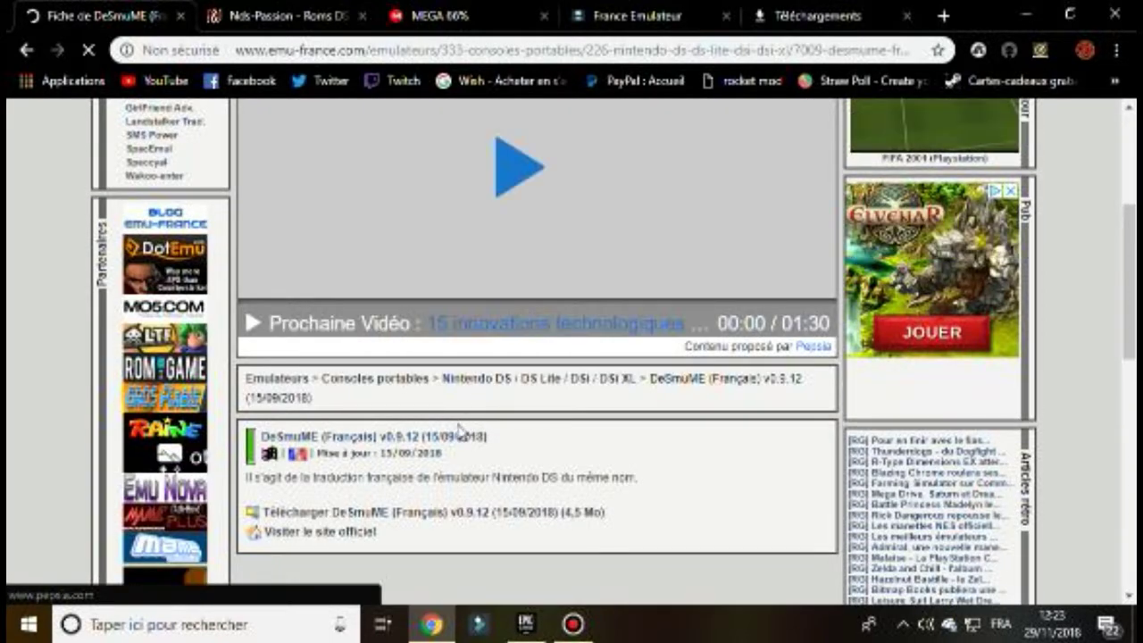
{"action": "scroll", "coordinate": [446, 451], "scroll_direction": "down", "scroll_amount": 1}
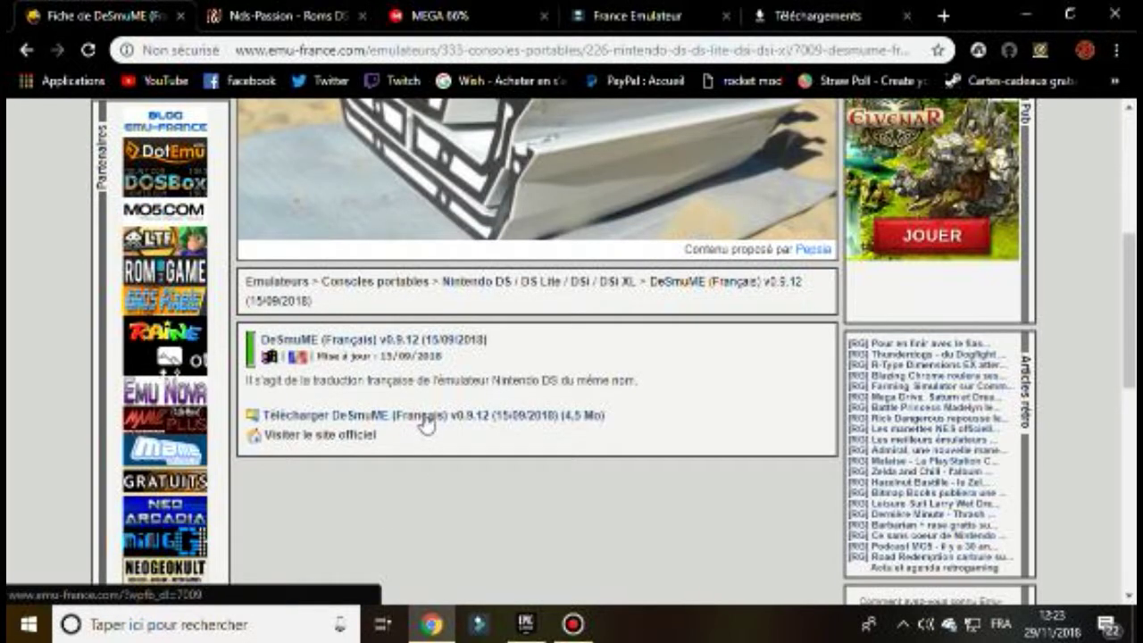
{"action": "left_click", "coordinate": [425, 418]}
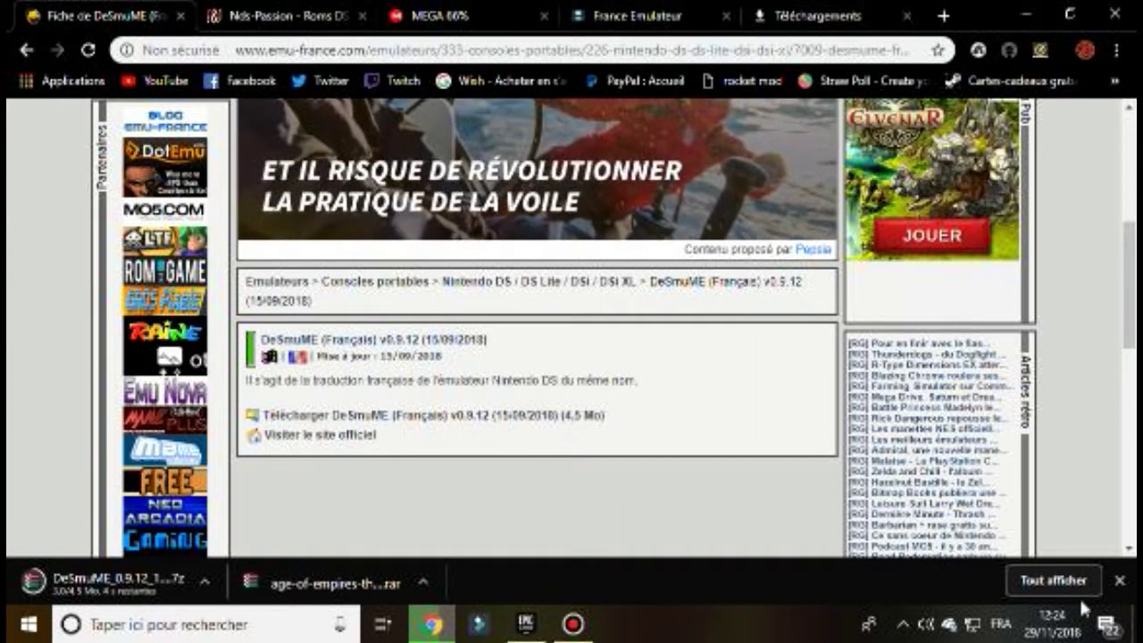
- Show the browser's downloads list in a reduced window beside the Tuto ytb desktop folder, moving the folder clear of the window
{"action": "left_click", "coordinate": [826, 15]}
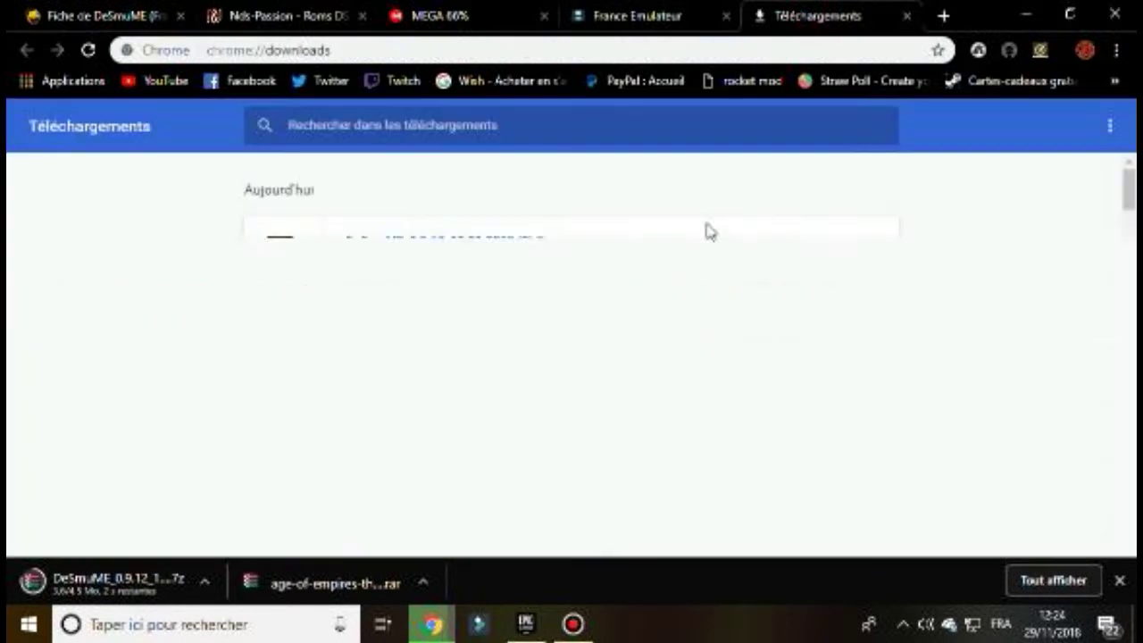
{"action": "left_click_drag", "start_coordinate": [967, 18], "coordinate": [488, 64]}
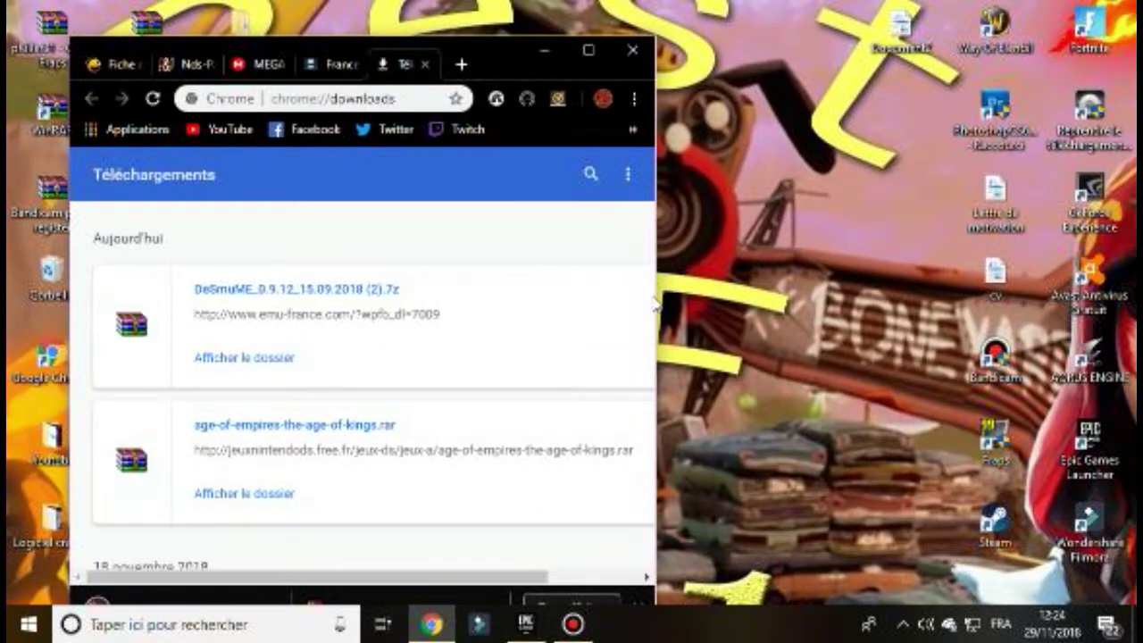
{"action": "left_click_drag", "start_coordinate": [499, 47], "coordinate": [415, 43]}
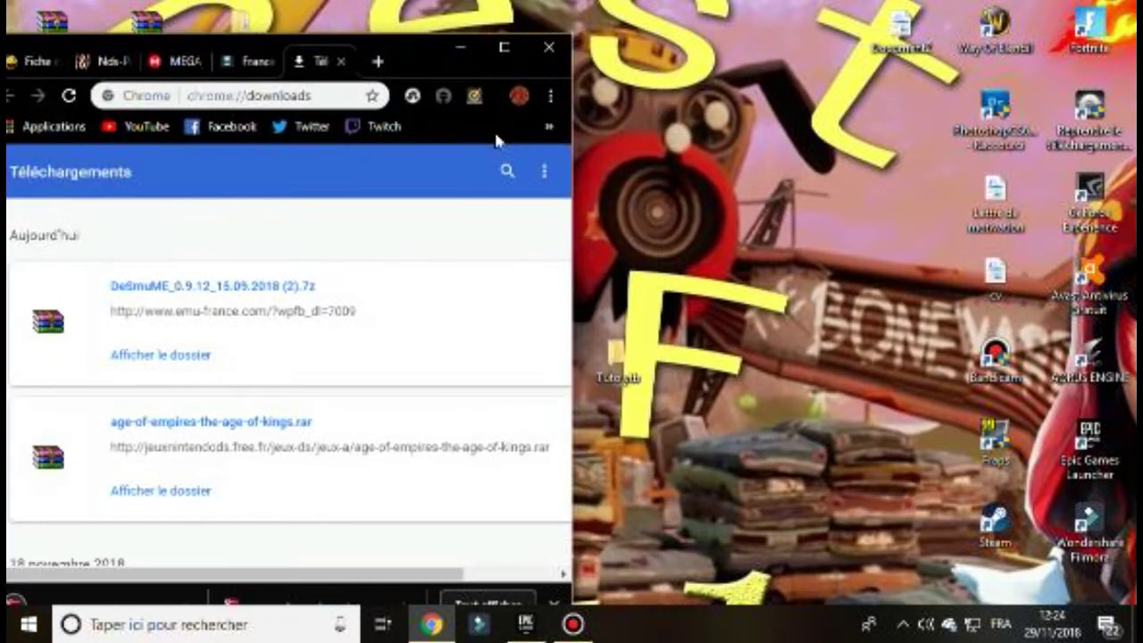
{"action": "left_click_drag", "start_coordinate": [617, 332], "coordinate": [709, 252]}
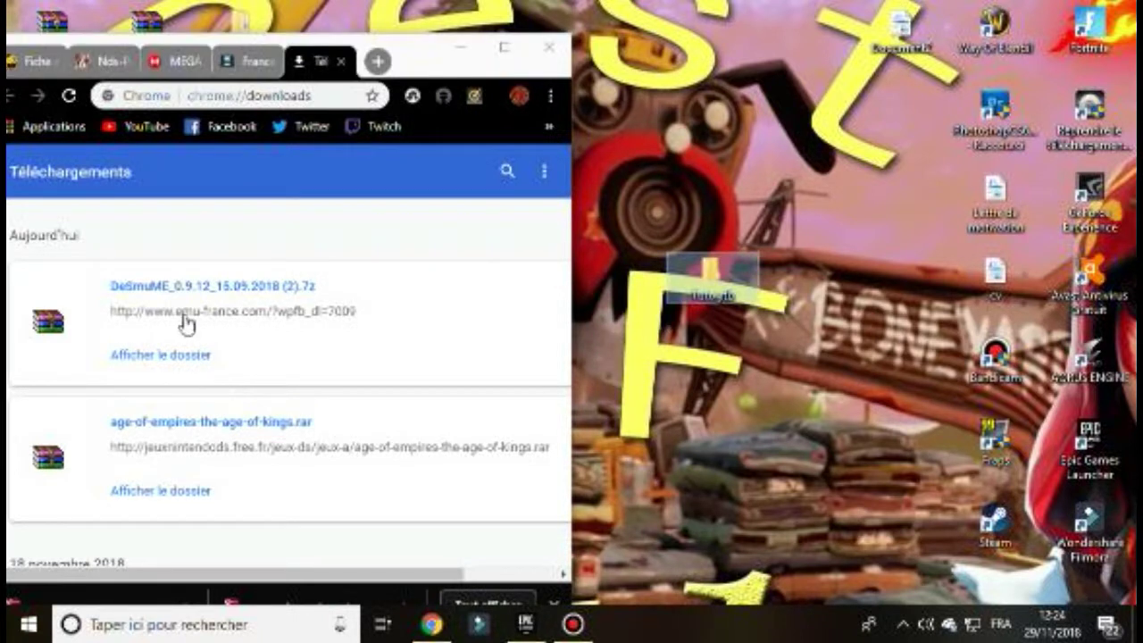
- Transfer the downloaded DeSmuME_0.9.12_15.09.2018 (2).7z archive into the Tuto ytb folder, then maximize and minimize the browser
{"action": "left_click_drag", "start_coordinate": [188, 290], "coordinate": [721, 280]}
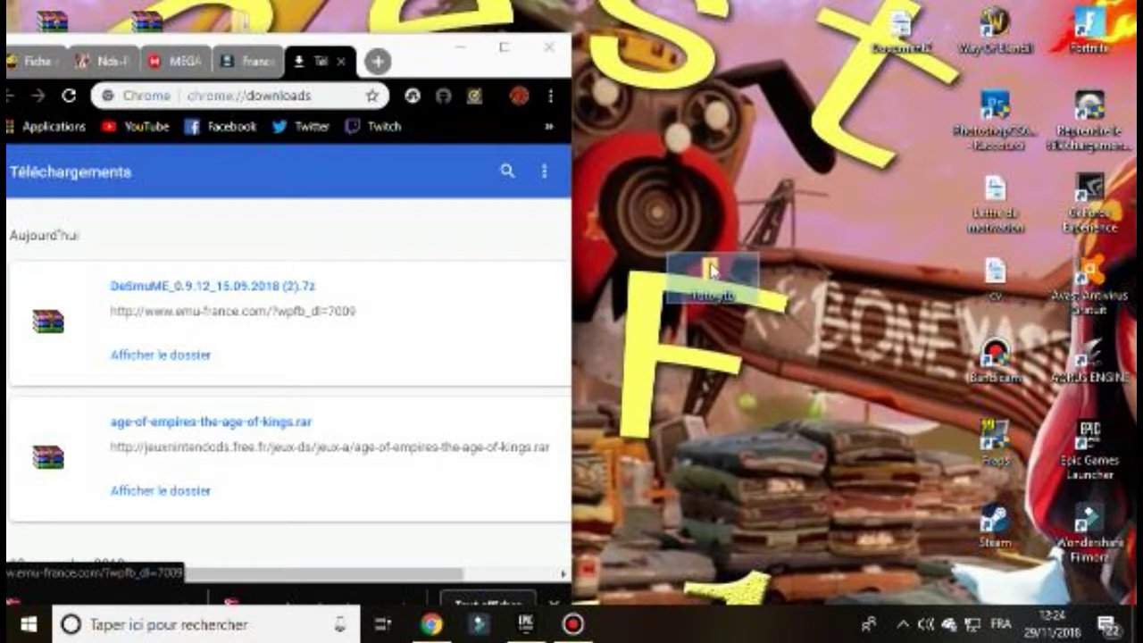
{"action": "left_click", "coordinate": [504, 47]}
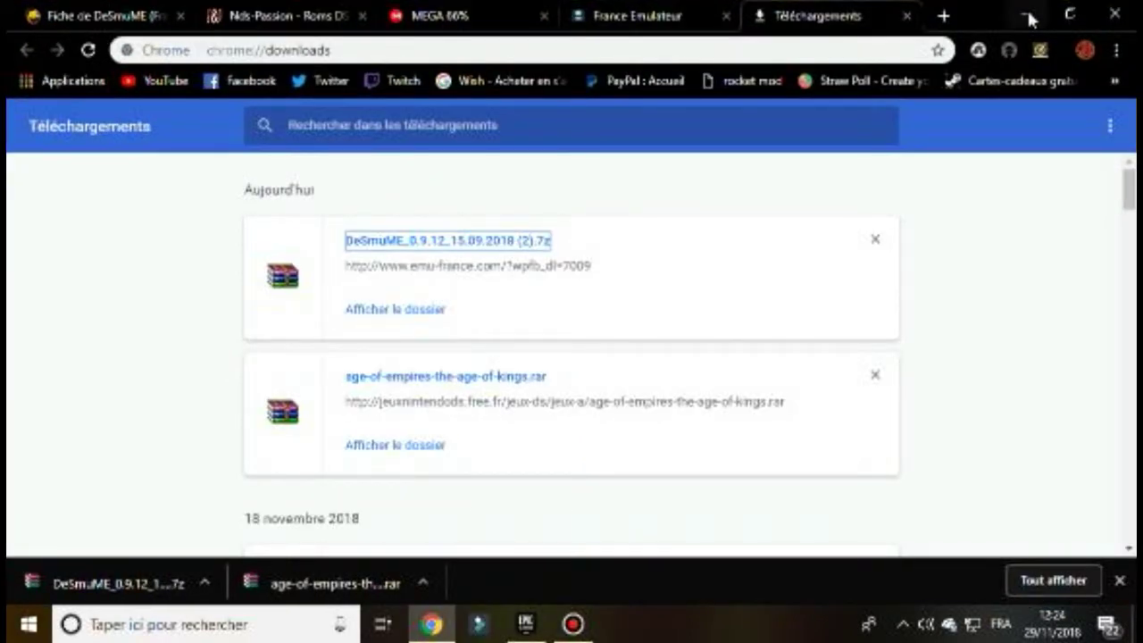
{"action": "left_click", "coordinate": [1027, 13]}
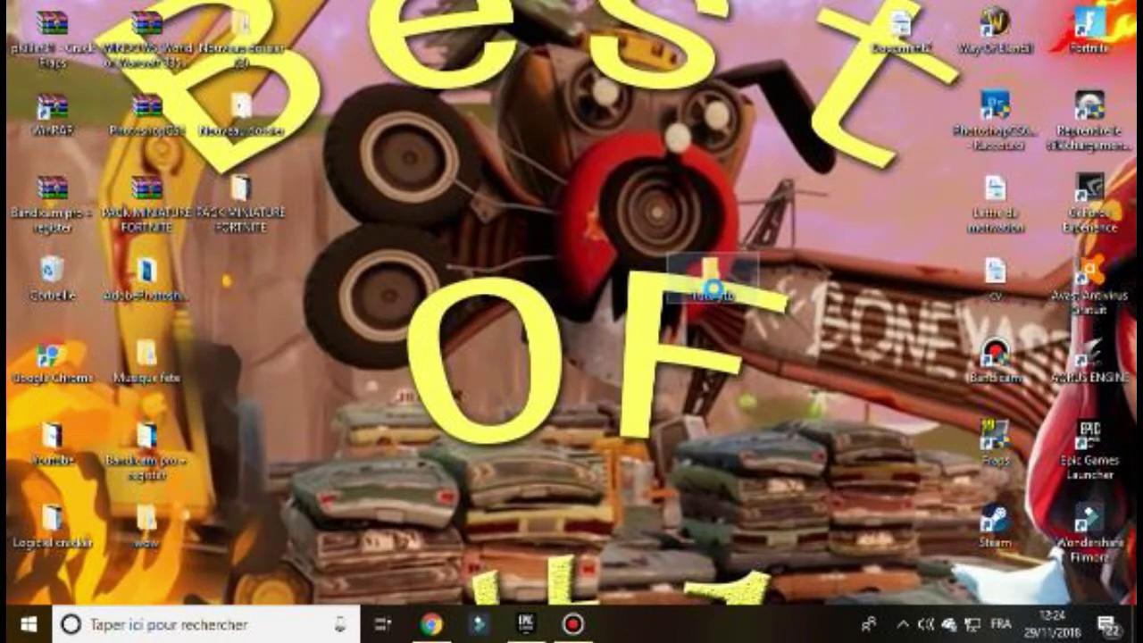
- Open the Tuto ytb folder on the desktop and display its contents as large icons
{"action": "double_click", "coordinate": [714, 284]}
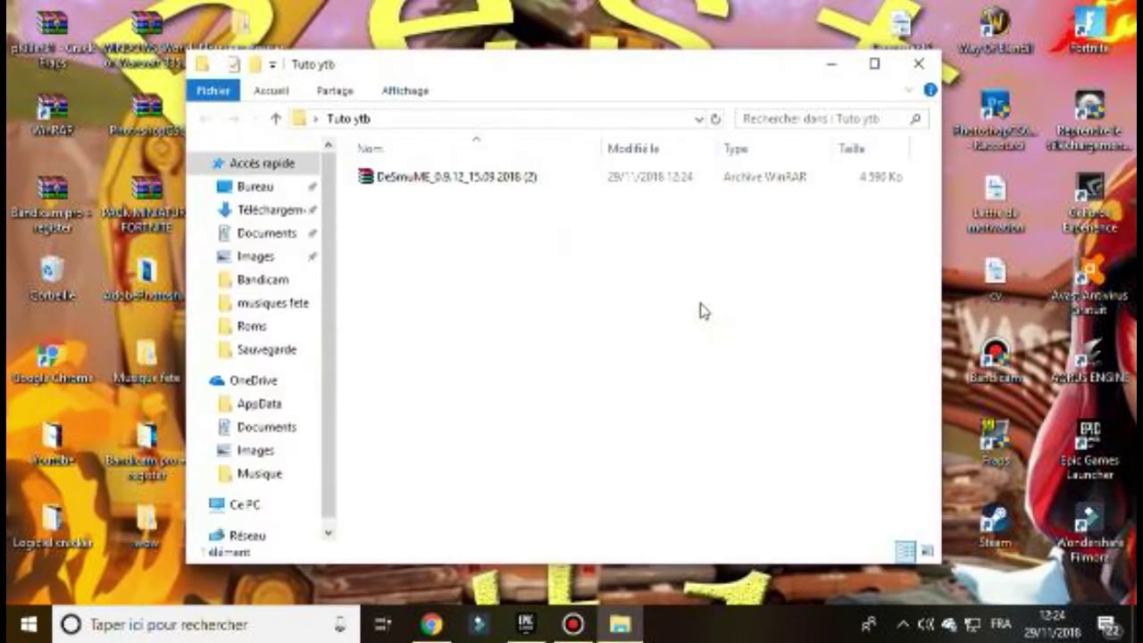
{"action": "left_click", "coordinate": [497, 188]}
{"action": "right_click", "coordinate": [508, 306]}
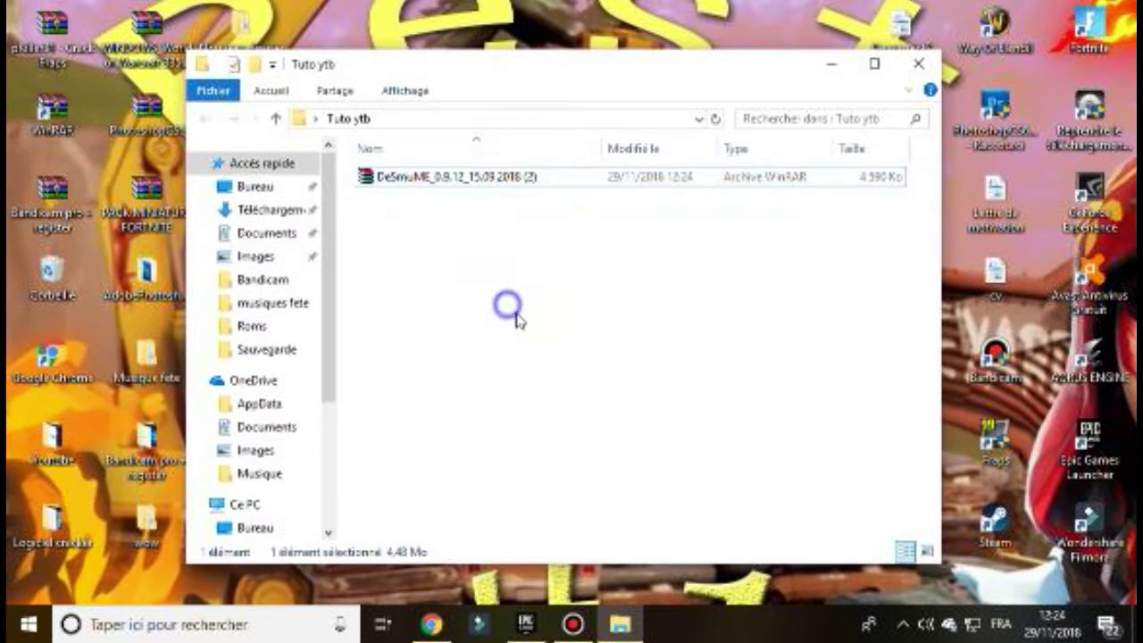
{"action": "mouse_move", "coordinate": [592, 340]}
{"action": "left_click", "coordinate": [807, 365]}
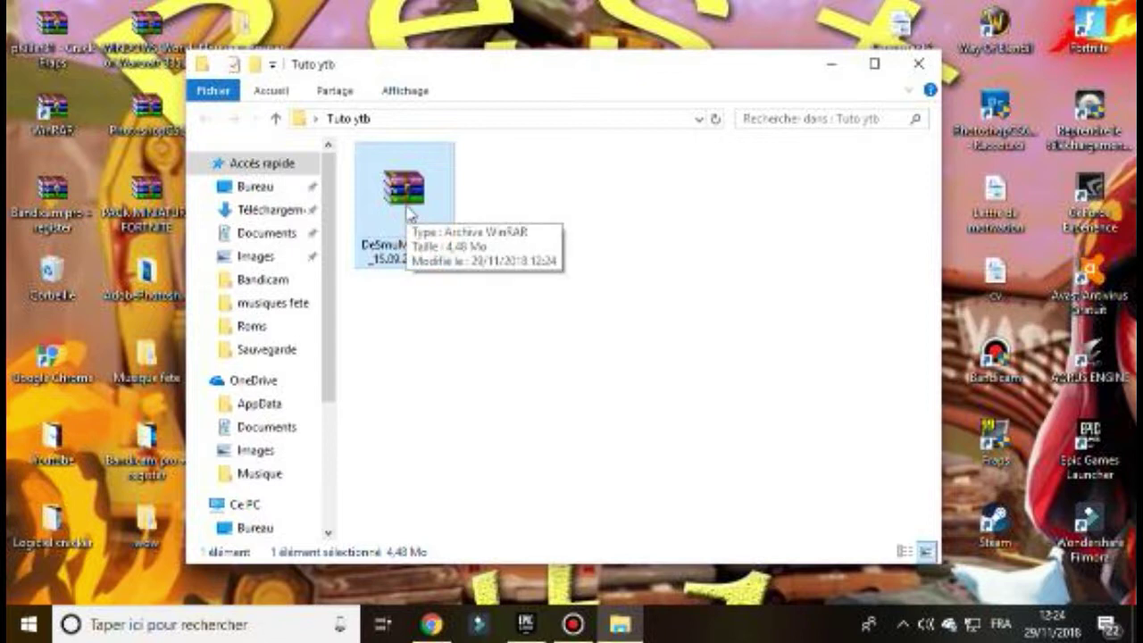
- Extract the DeSmuME_0.9.12_15.09.2018 (2) archive directly into the Tuto ytb folder
{"action": "left_click", "coordinate": [497, 397]}
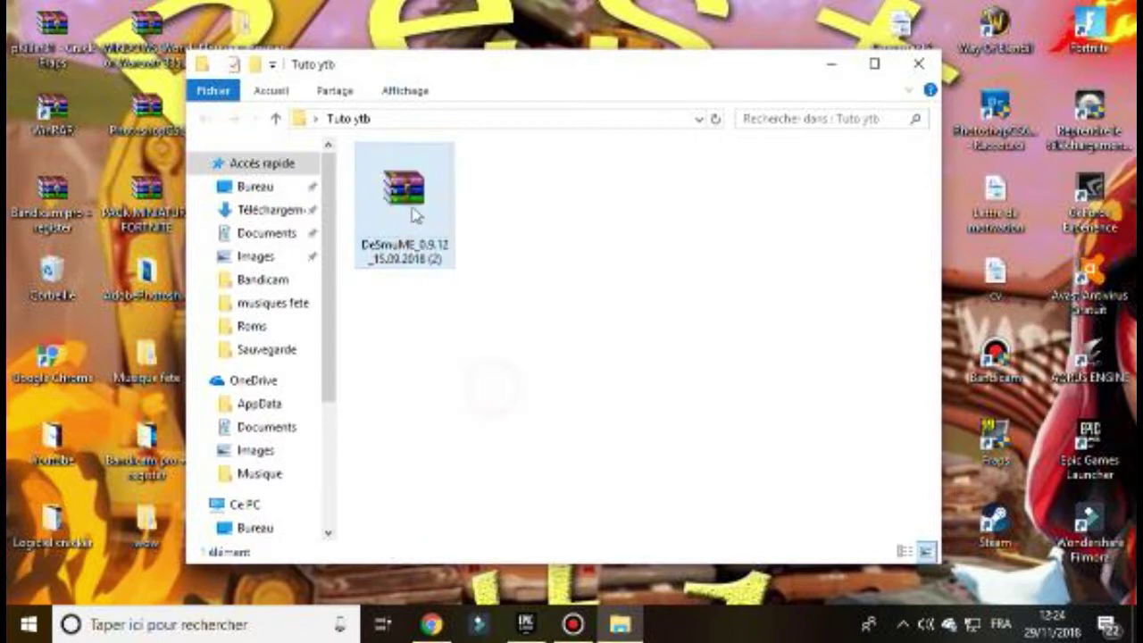
{"action": "right_click", "coordinate": [408, 209]}
{"action": "left_click", "coordinate": [593, 161]}
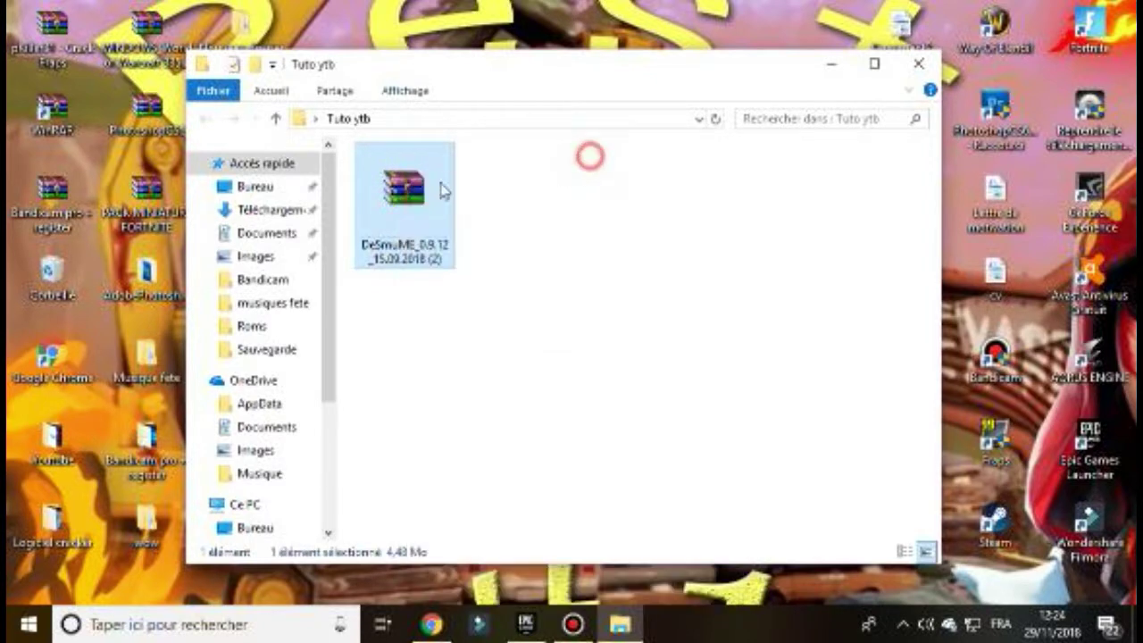
{"action": "mouse_move", "coordinate": [402, 195]}
{"action": "left_mouse_down"}
{"action": "mouse_move", "coordinate": [424, 269]}
{"action": "mouse_move", "coordinate": [423, 202]}
{"action": "left_mouse_up"}
{"action": "left_click", "coordinate": [525, 285]}
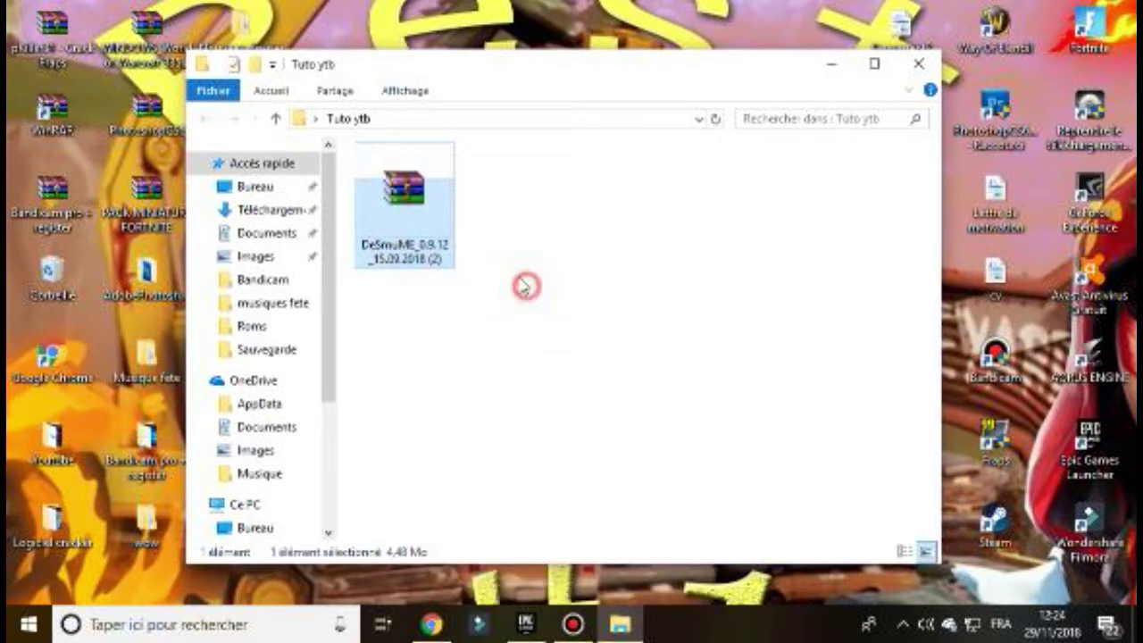
{"action": "right_click", "coordinate": [413, 204]}
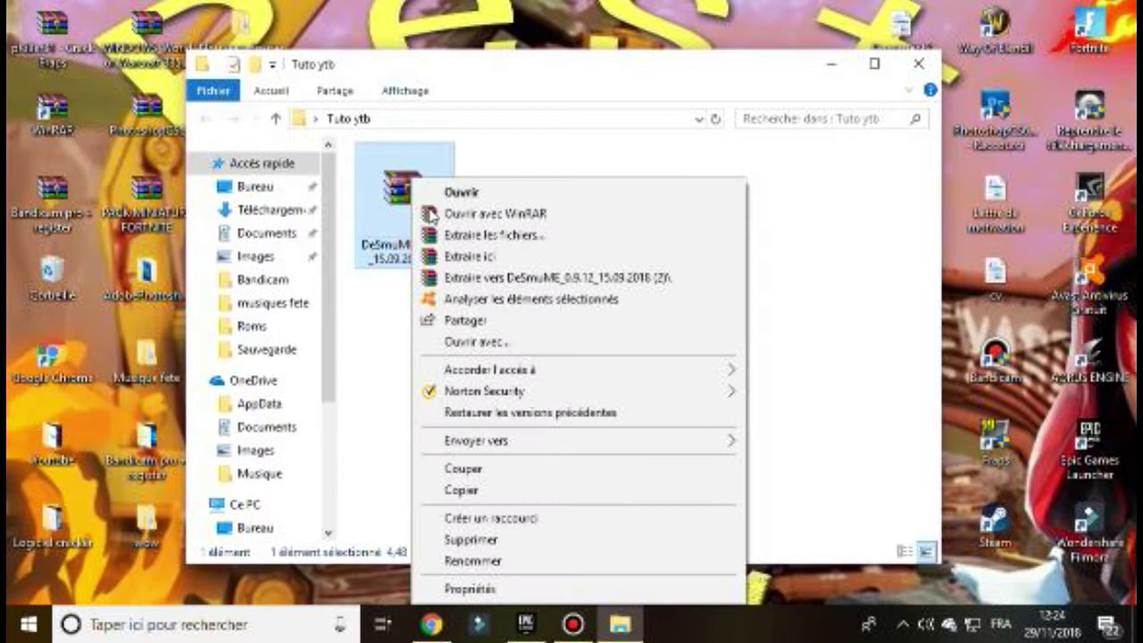
{"action": "left_click", "coordinate": [472, 257]}
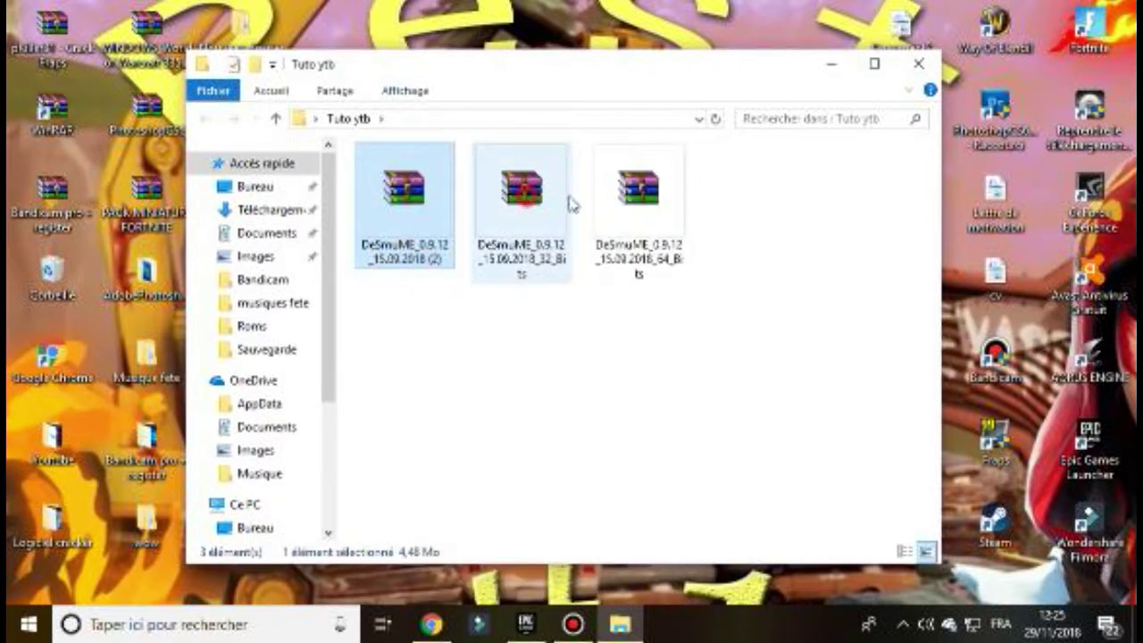
- Examine the extracted 32-bit and 64-bit DeSmuME archives to identify the version suited to the PC
{"action": "left_click", "coordinate": [525, 195]}
{"action": "left_click", "coordinate": [654, 200]}
{"action": "left_click", "coordinate": [528, 260]}
{"action": "left_click", "coordinate": [667, 232]}
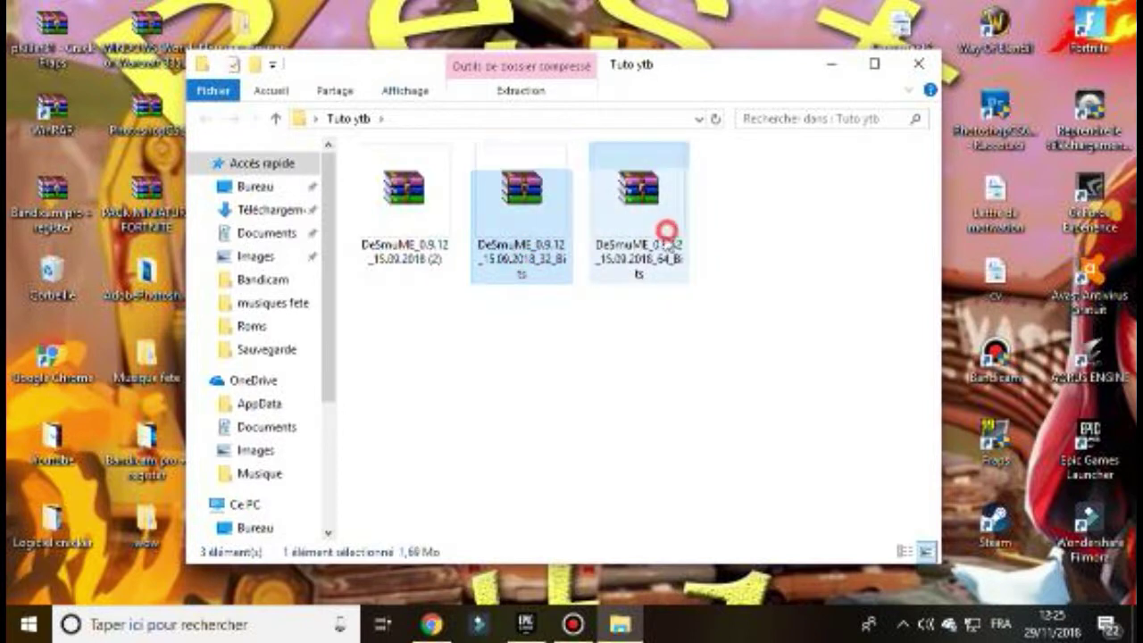
{"action": "left_click", "coordinate": [658, 352]}
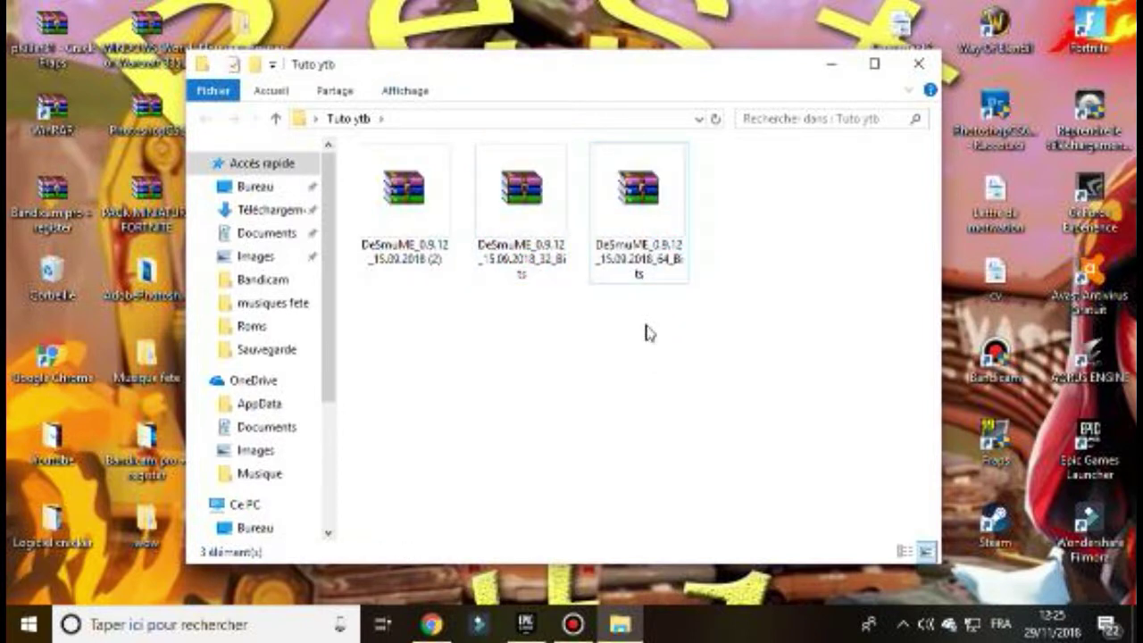
{"action": "left_click", "coordinate": [549, 262]}
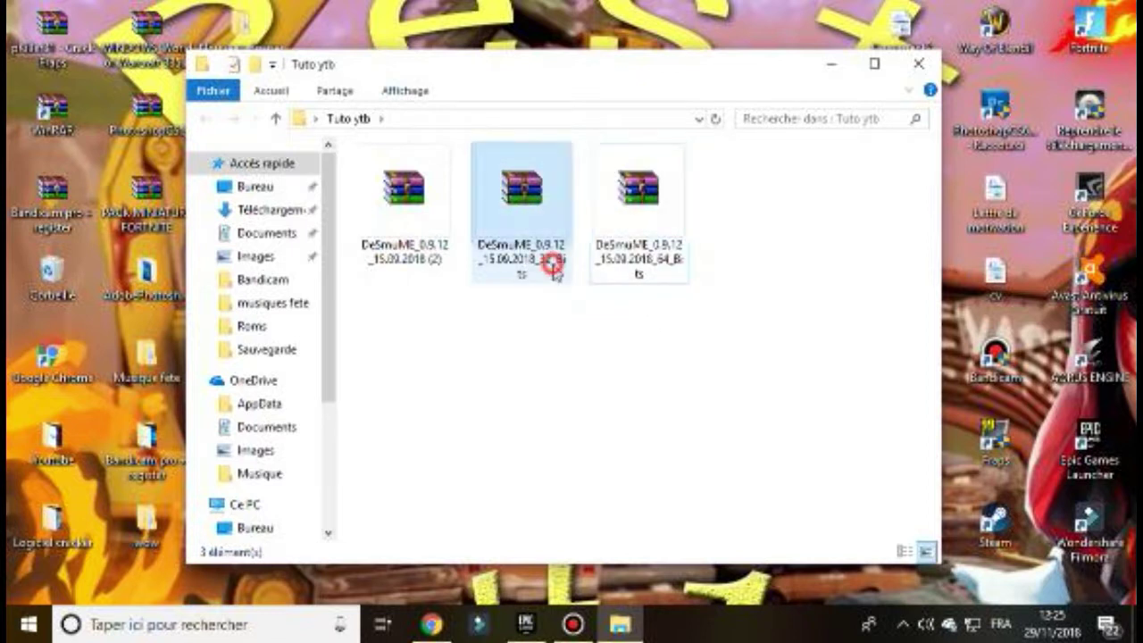
{"action": "left_click", "coordinate": [649, 267]}
{"action": "left_click", "coordinate": [706, 390]}
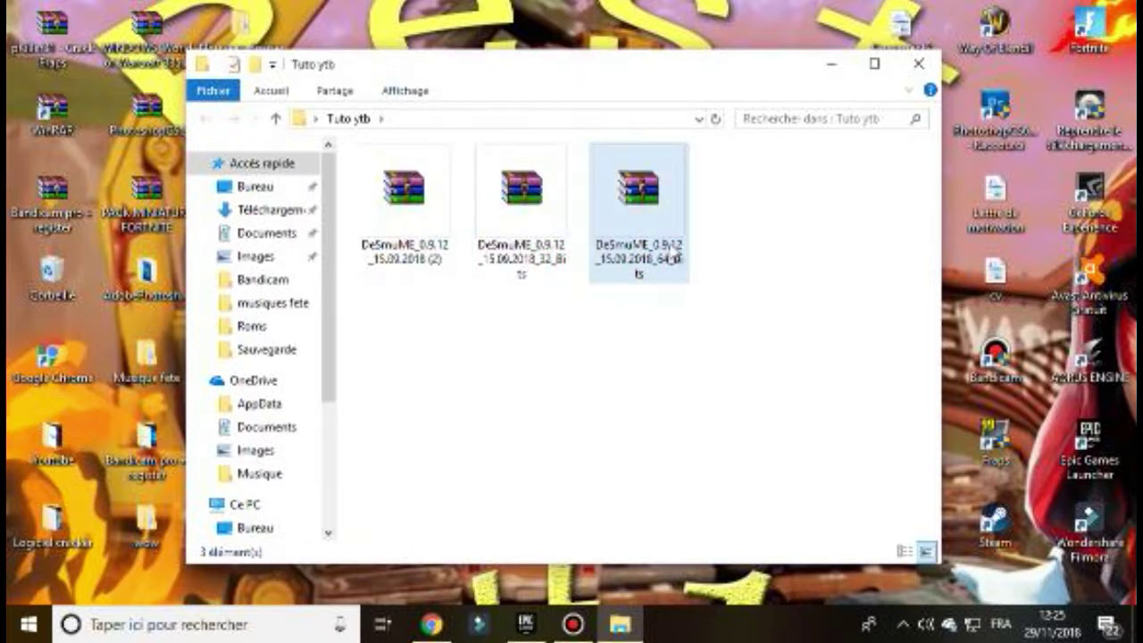
- Delete the DeSmuME_0.9.12_15.09.2018_32_Bits archive from the Tuto ytb folder
{"action": "left_click", "coordinate": [662, 230]}
{"action": "right_click", "coordinate": [662, 230]}
{"action": "left_click", "coordinate": [628, 195]}
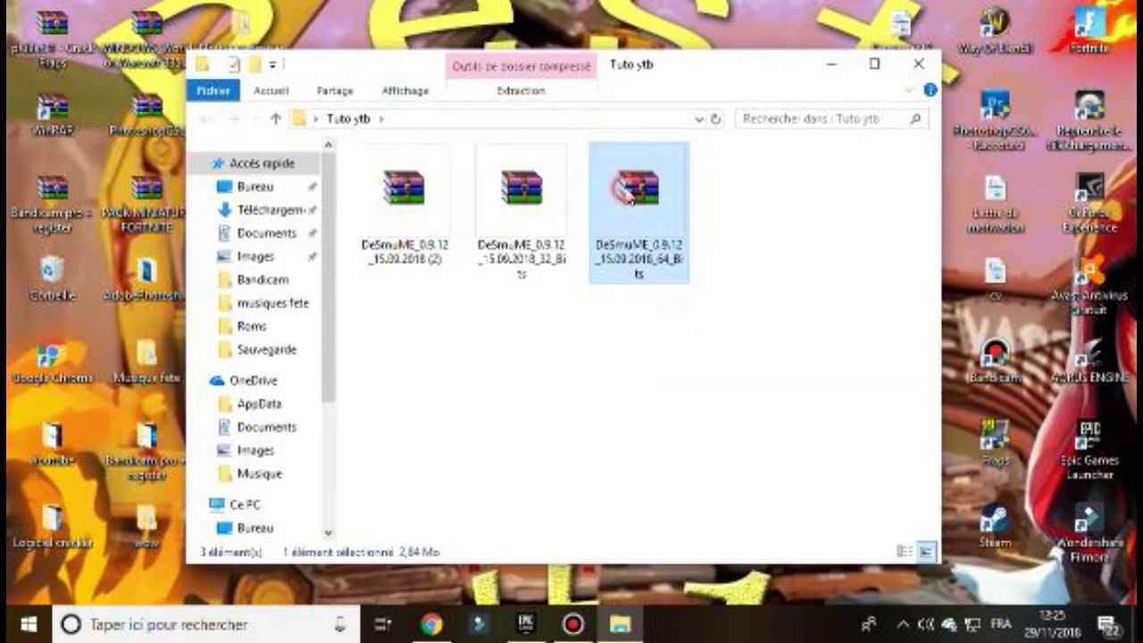
{"action": "left_click", "coordinate": [521, 201]}
{"action": "key", "text": "Delete"}
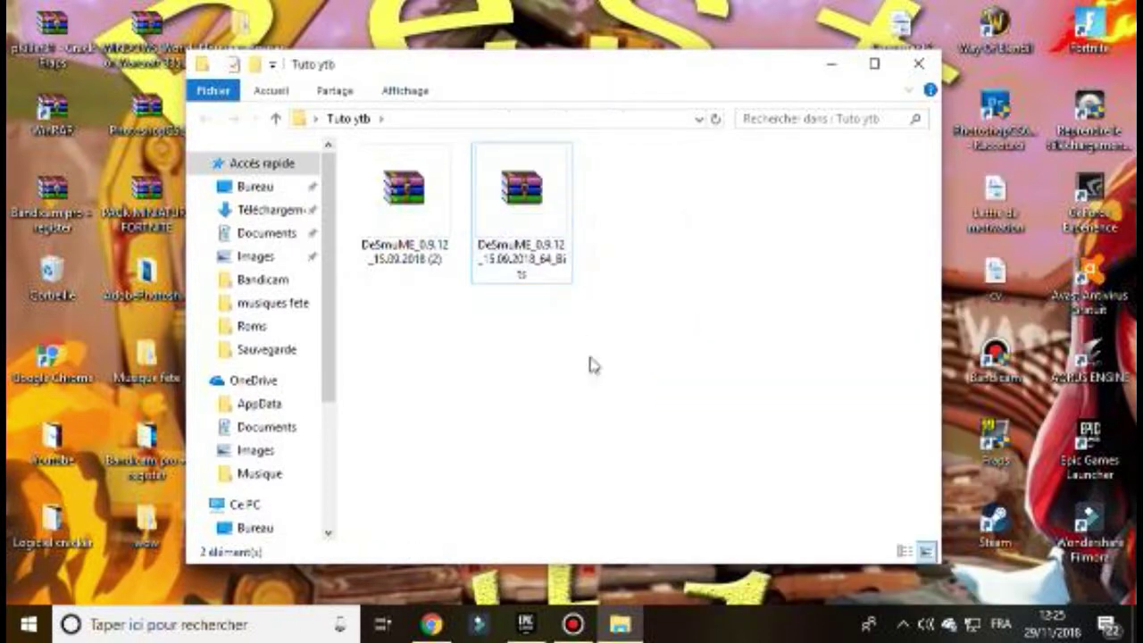
- Extract the DeSmuME_0.9.12_15.09.2018_64_Bits archive directly into the Tuto ytb folder
{"action": "left_click", "coordinate": [532, 210]}
{"action": "right_click", "coordinate": [534, 214]}
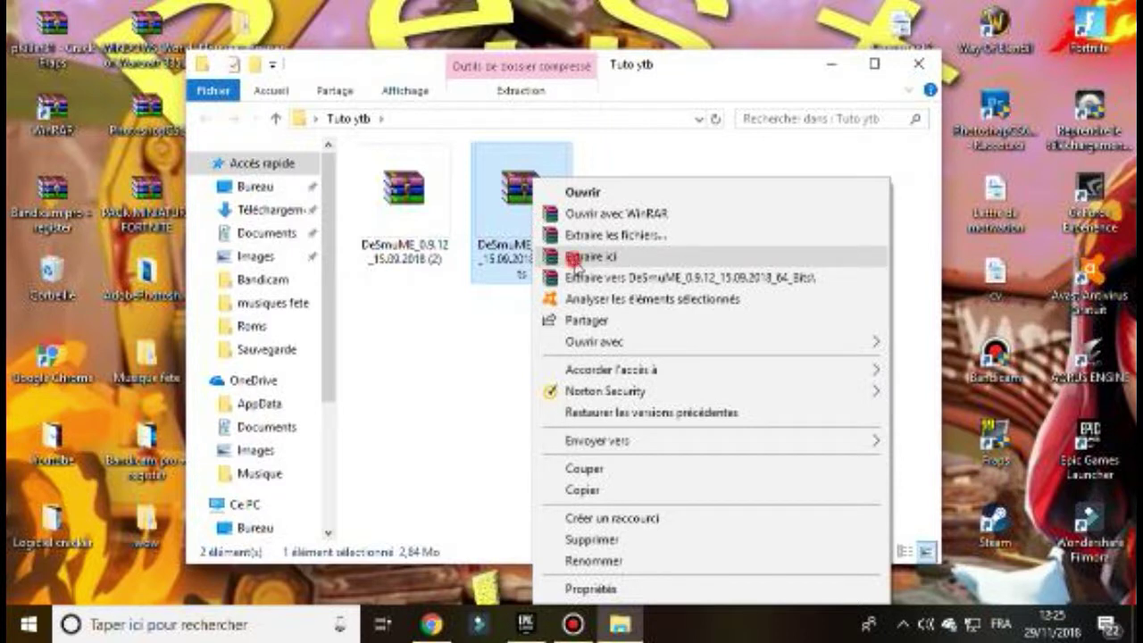
{"action": "left_click", "coordinate": [572, 258]}
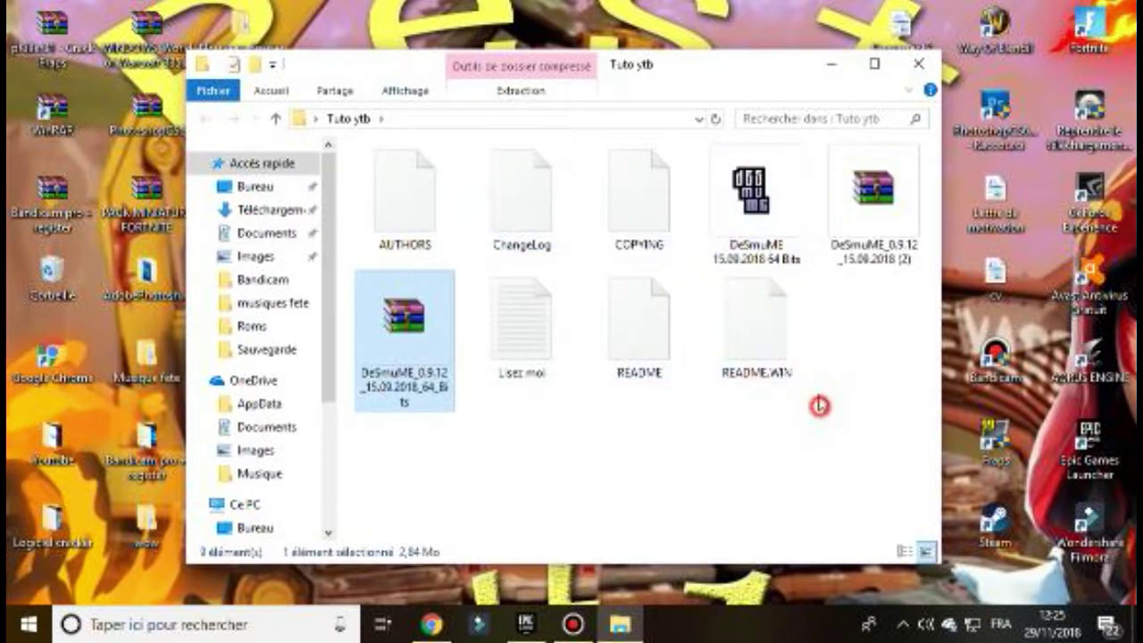
- Launch DeSmuME 15.09.2018 64 Bits, minimize its console window and maximize the emulator window
{"action": "left_click", "coordinate": [751, 192]}
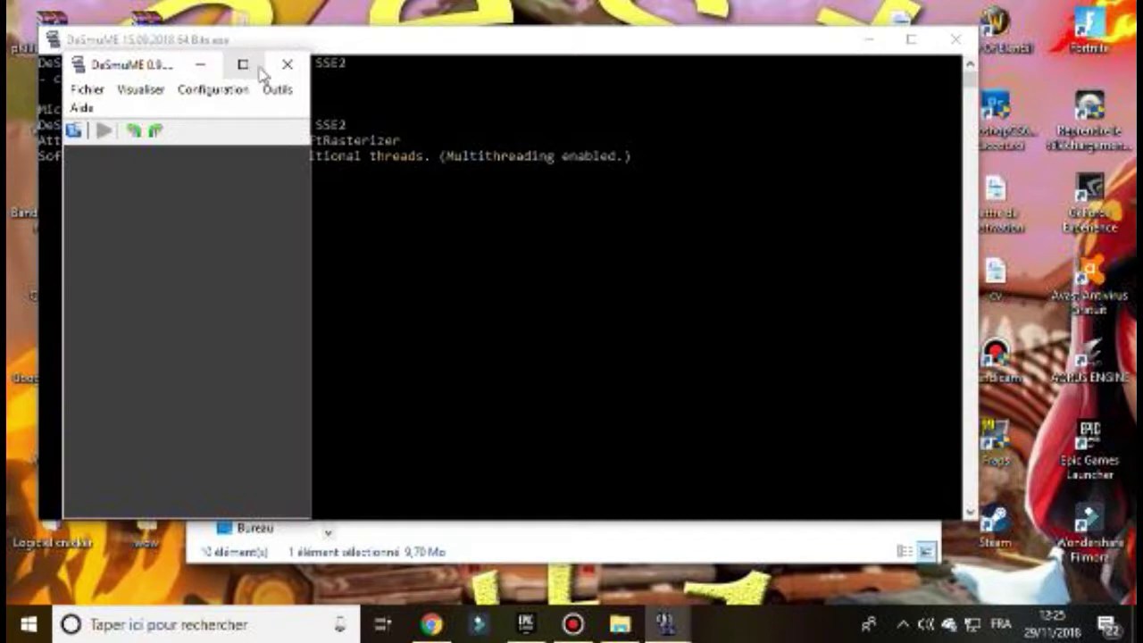
{"action": "left_click", "coordinate": [507, 47]}
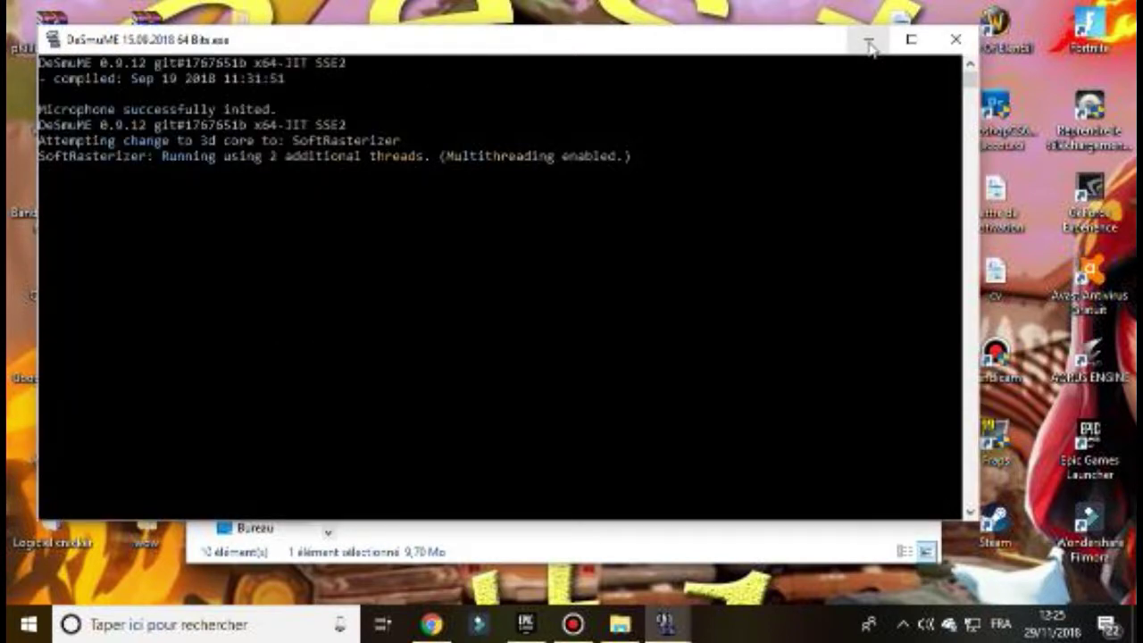
{"action": "left_click", "coordinate": [868, 41]}
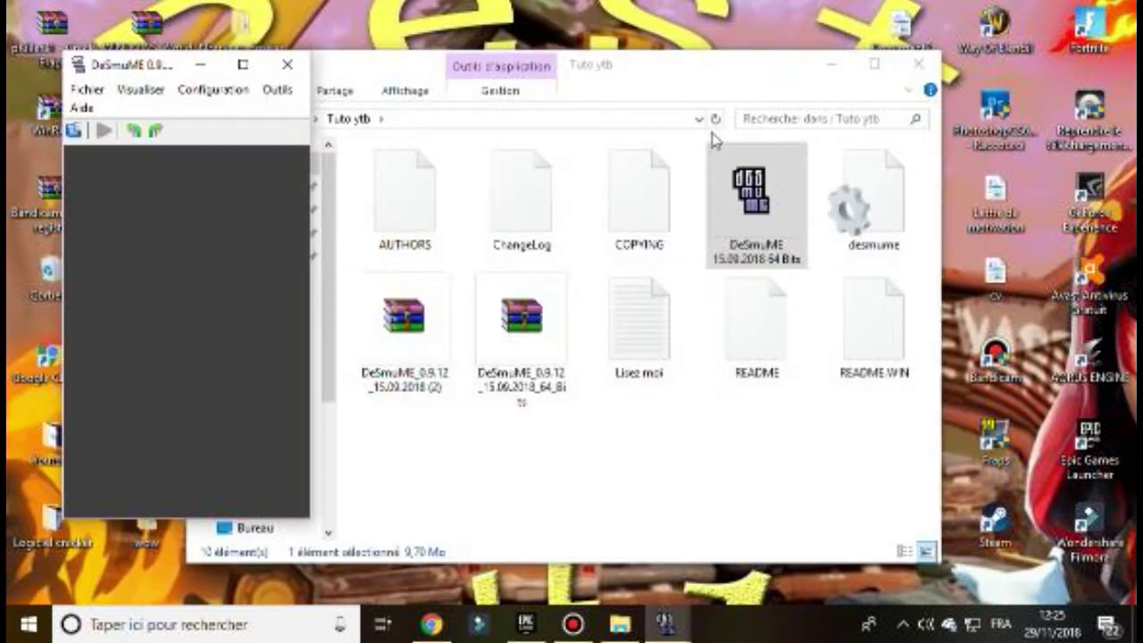
{"action": "left_click", "coordinate": [243, 65]}
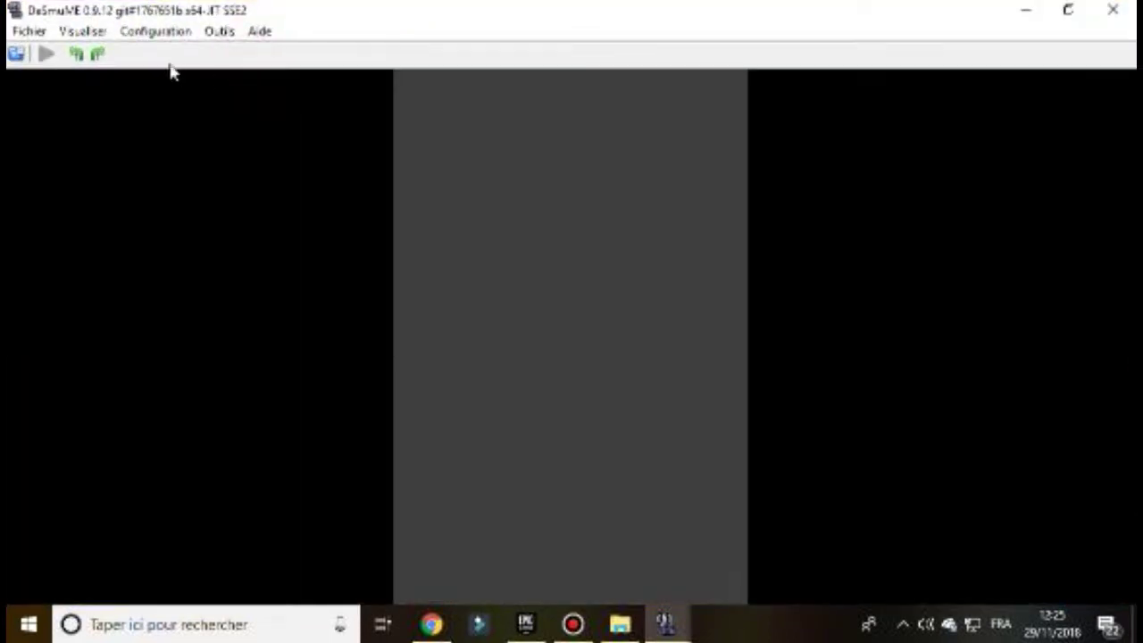
- Bring up the emulator's ROM opening dialog, close it without choosing a file, and minimize the emulator
{"action": "left_click", "coordinate": [36, 32]}
{"action": "left_click", "coordinate": [76, 54]}
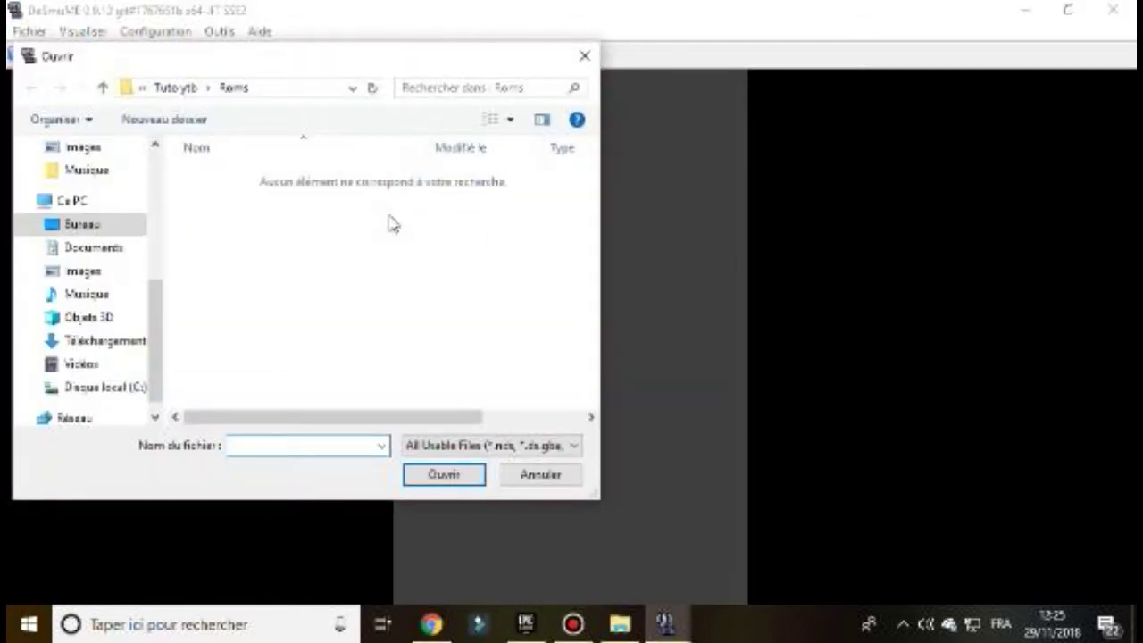
{"action": "left_click", "coordinate": [586, 56]}
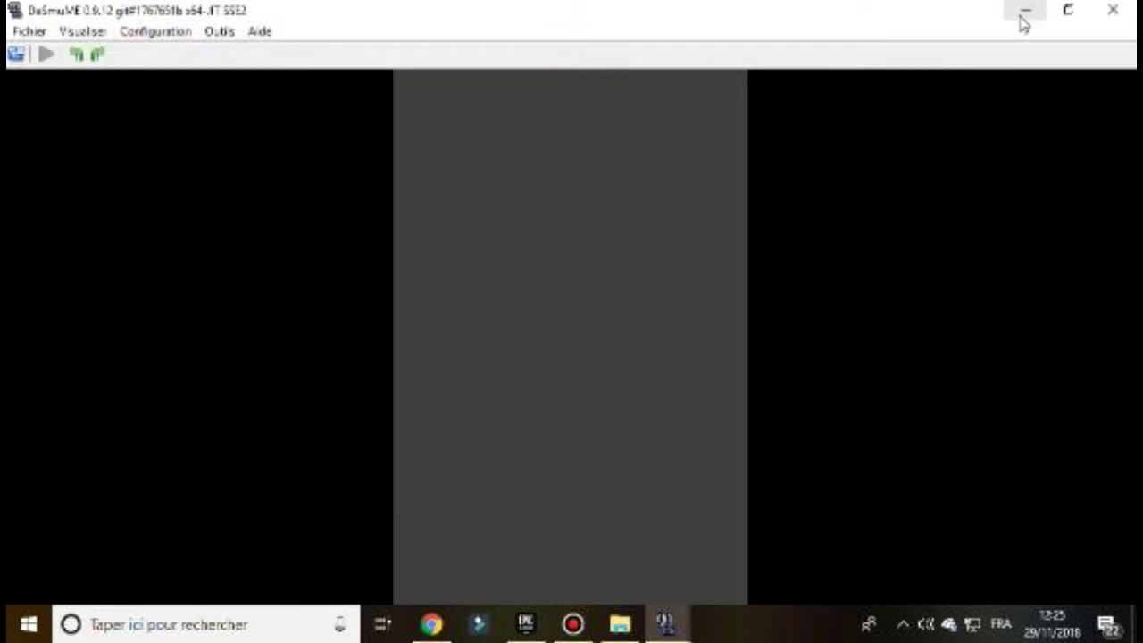
{"action": "left_click", "coordinate": [1027, 10]}
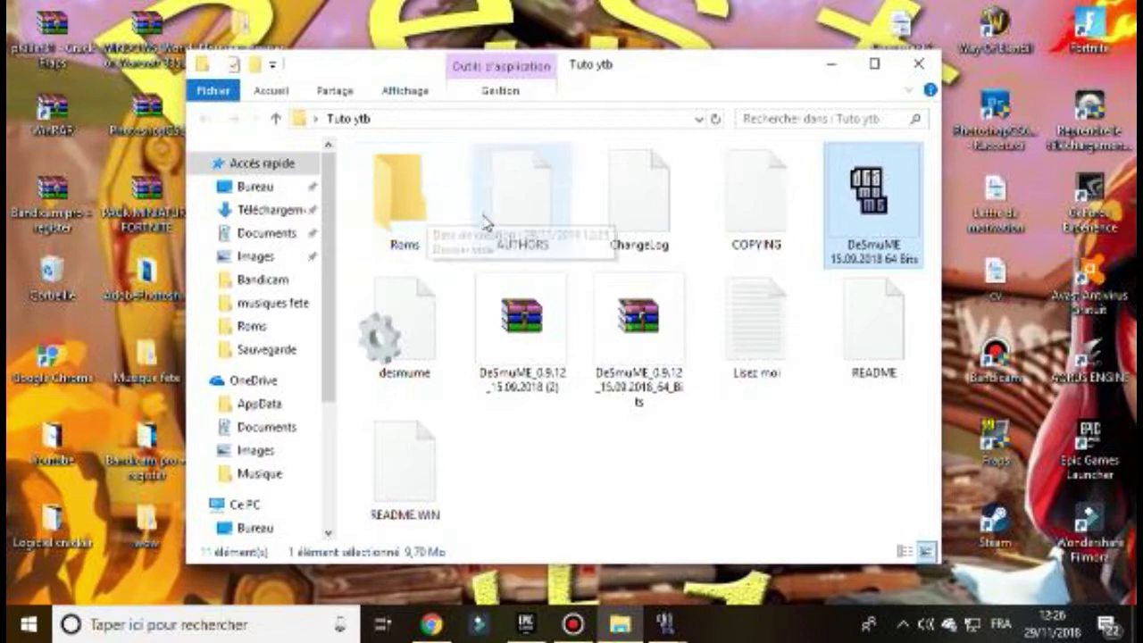
- Minimize the Tuto ytb folder, switch to Chrome and open the Téléchargements section of the Nds-Passion site
{"action": "left_click", "coordinate": [397, 211]}
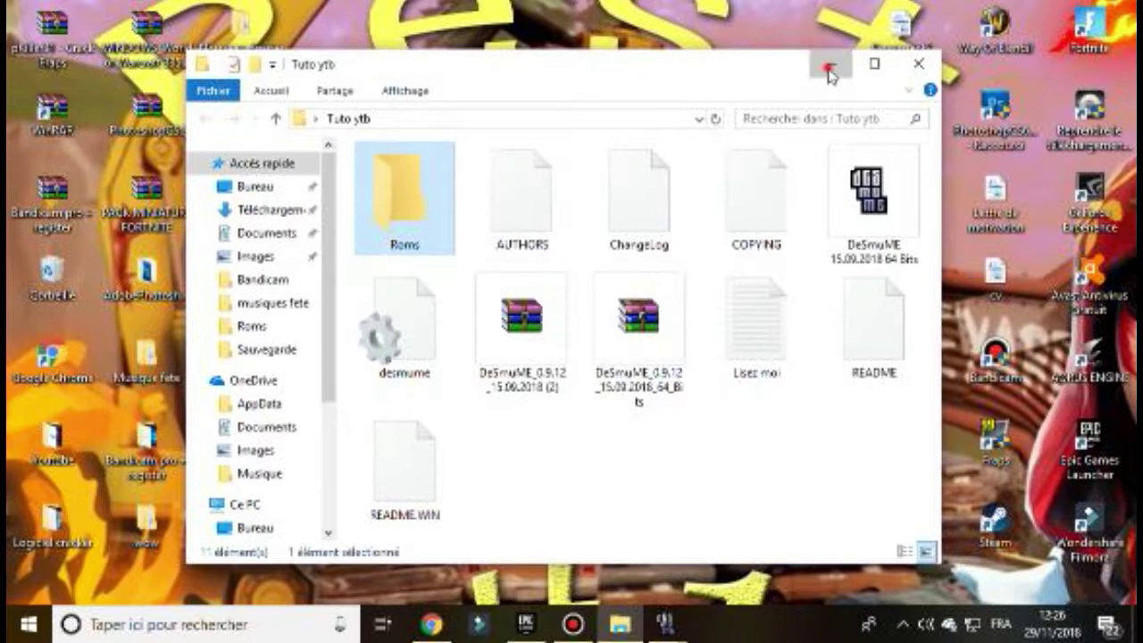
{"action": "left_click", "coordinate": [828, 72]}
{"action": "left_click", "coordinate": [431, 624]}
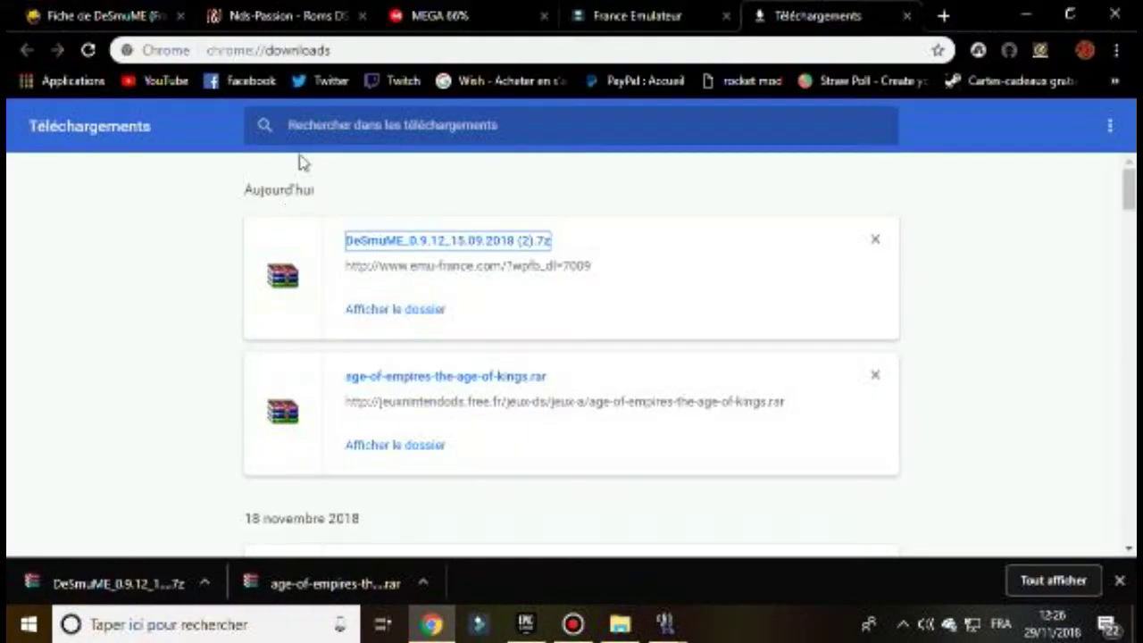
{"action": "left_click", "coordinate": [304, 15]}
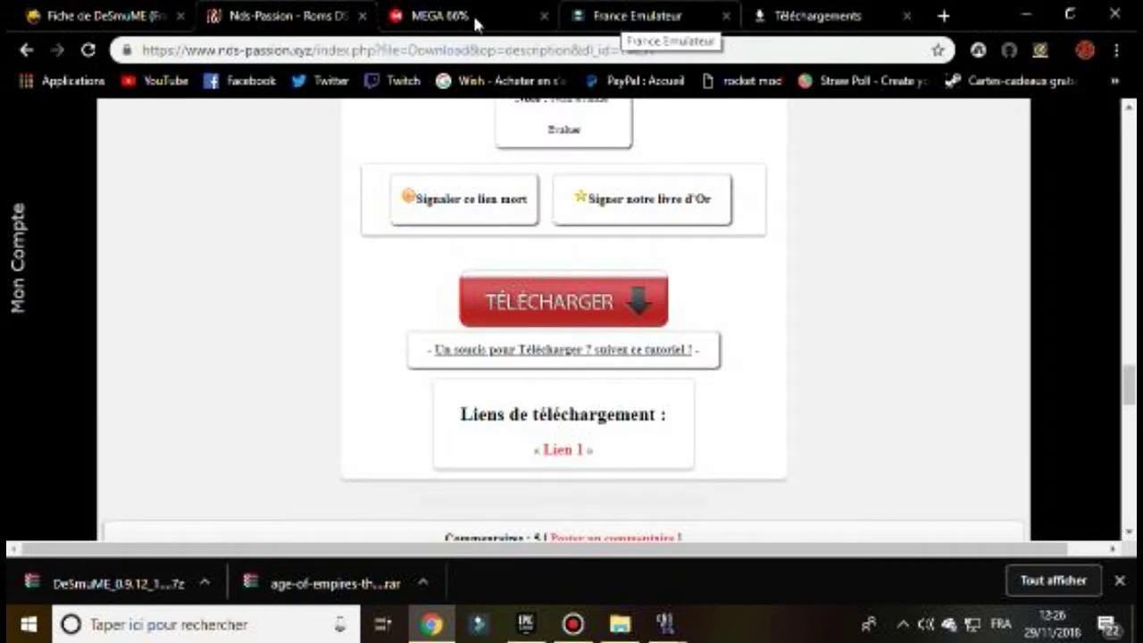
{"action": "scroll", "coordinate": [757, 314], "scroll_direction": "up", "scroll_amount": 15}
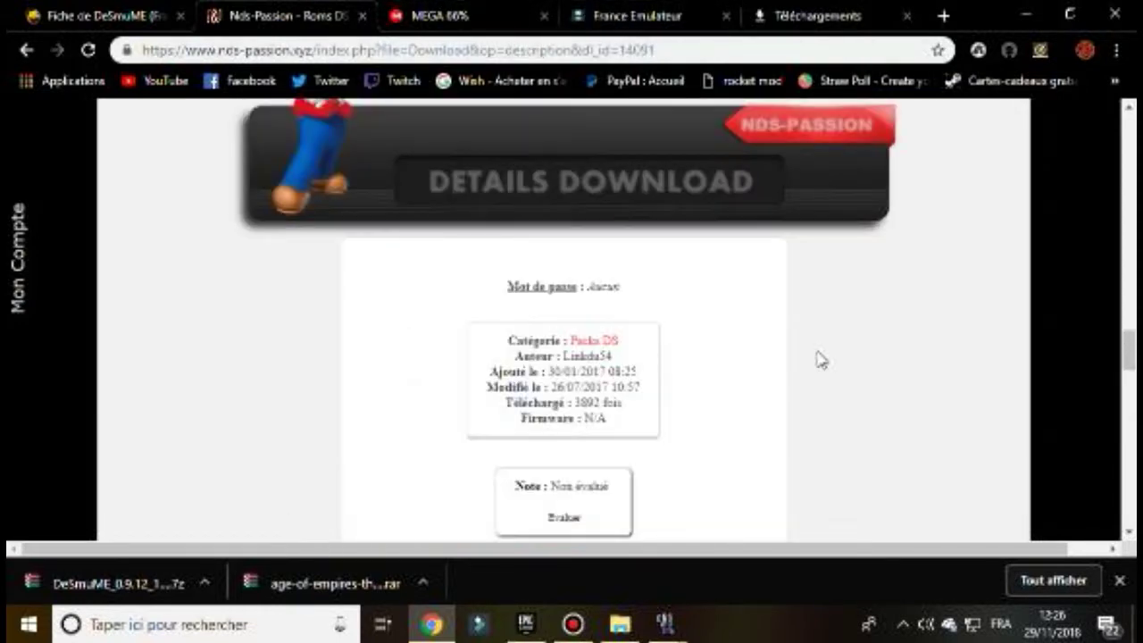
{"action": "scroll", "coordinate": [888, 386], "scroll_direction": "up", "scroll_amount": 10}
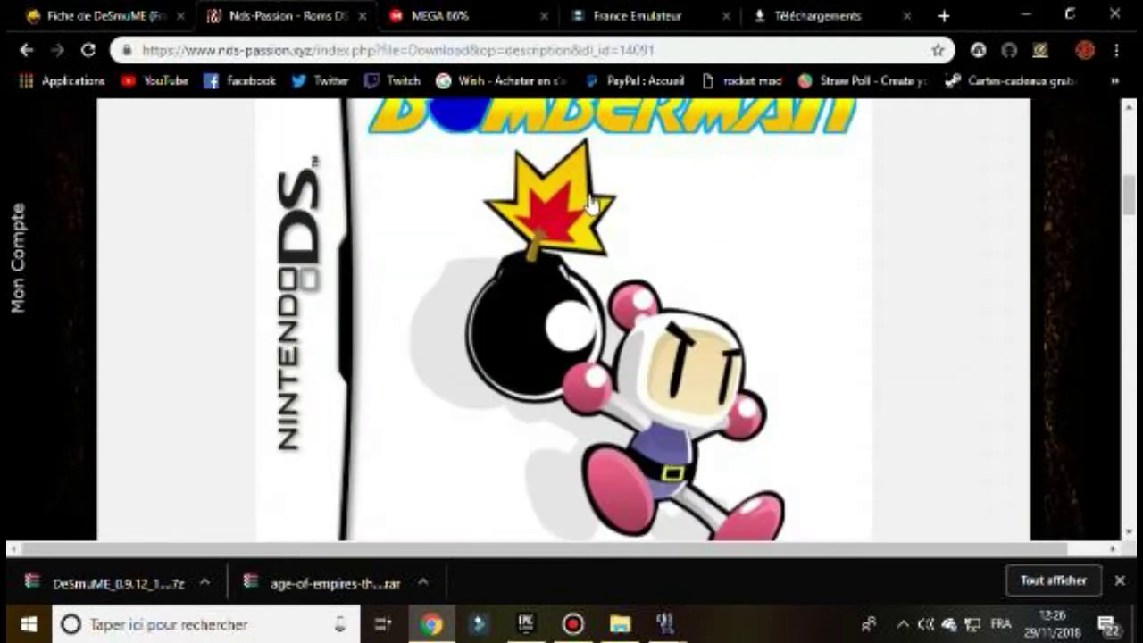
{"action": "scroll", "coordinate": [476, 262], "scroll_direction": "down", "scroll_amount": 2}
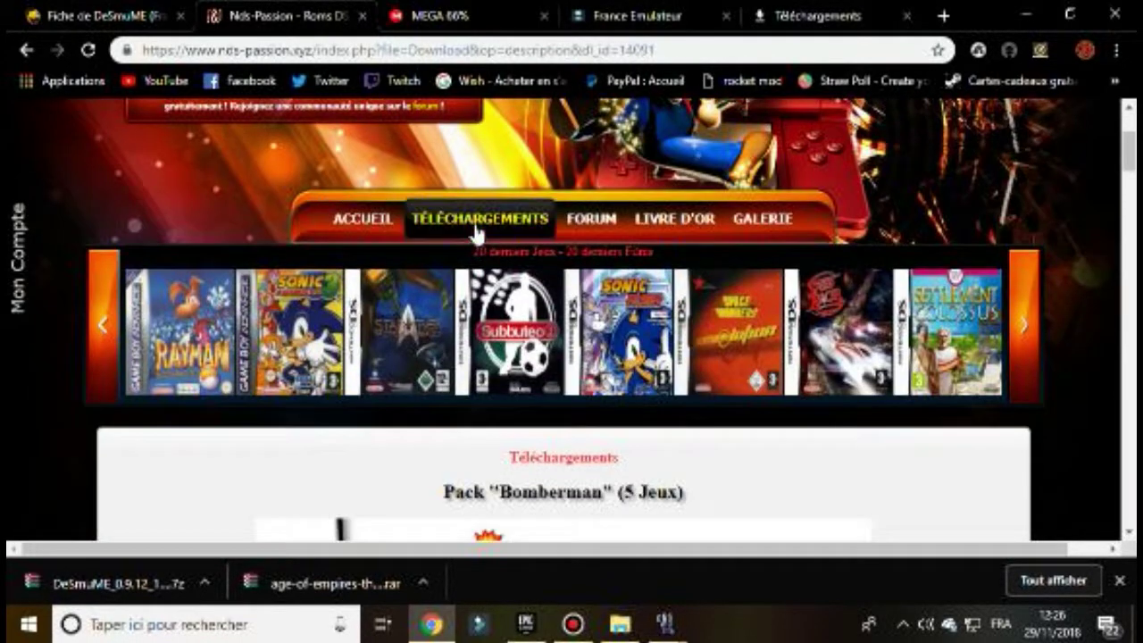
{"action": "left_click", "coordinate": [476, 237]}
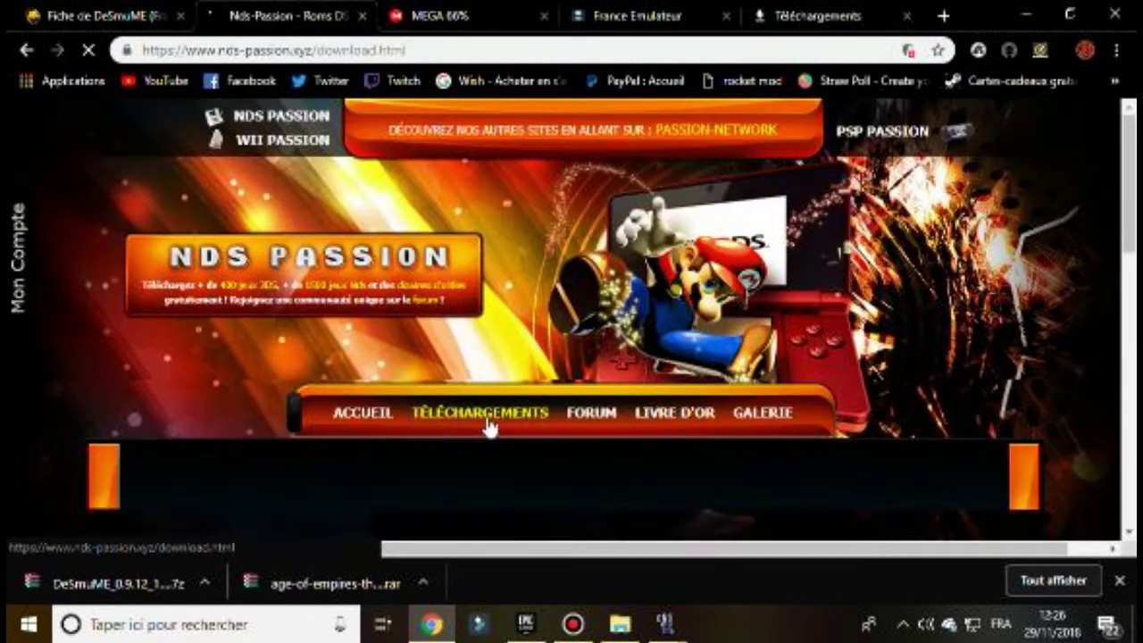
- Open the Packs DS category and browse its game packs as far as the Bomberman pack
{"action": "scroll", "coordinate": [556, 403], "scroll_direction": "down", "scroll_amount": 10}
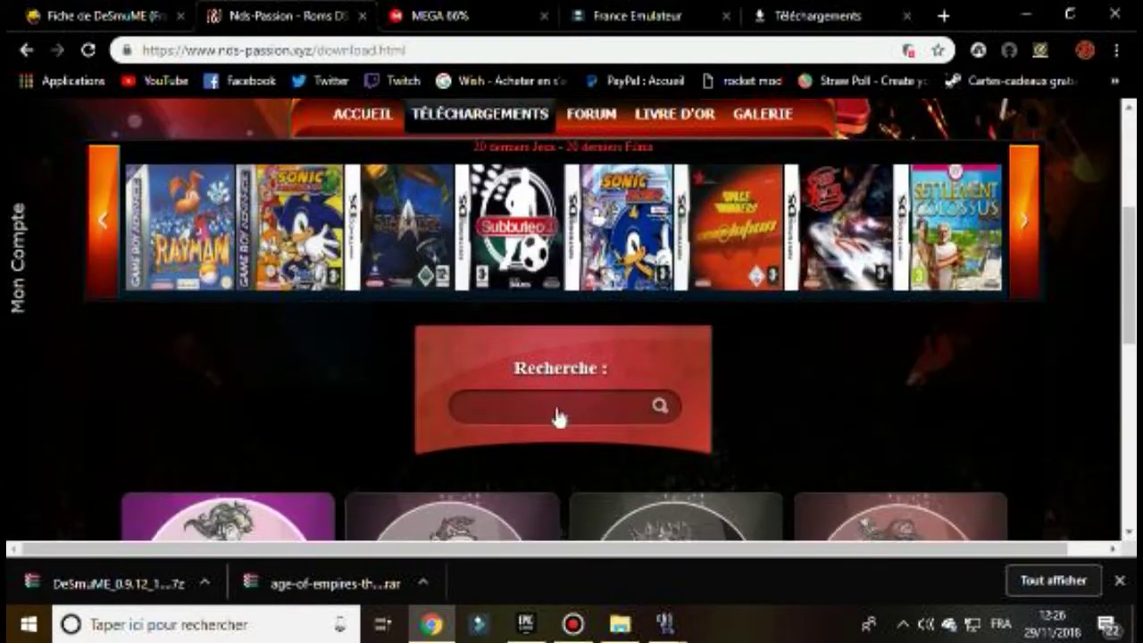
{"action": "scroll", "coordinate": [370, 306], "scroll_direction": "up", "scroll_amount": 2}
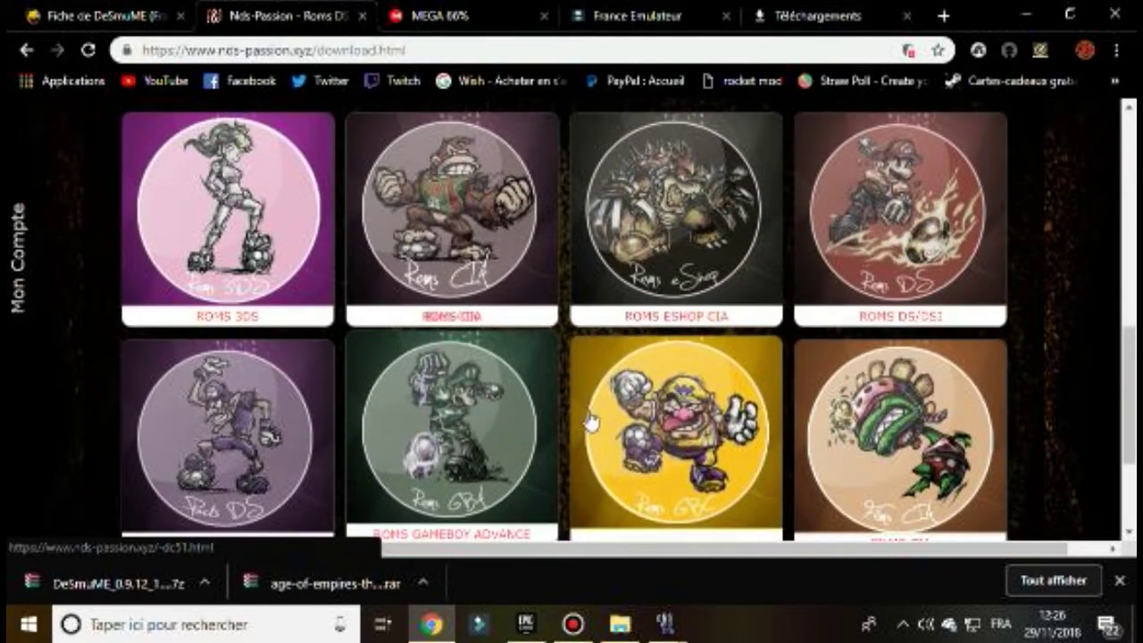
{"action": "scroll", "coordinate": [787, 420], "scroll_direction": "down", "scroll_amount": 1}
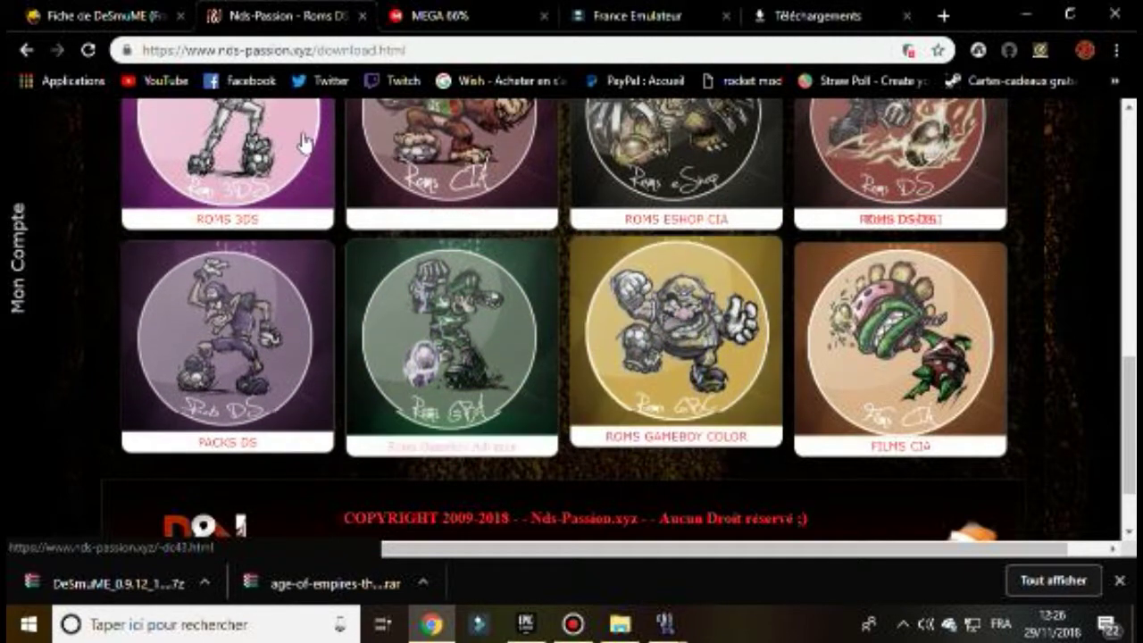
{"action": "left_click", "coordinate": [238, 358]}
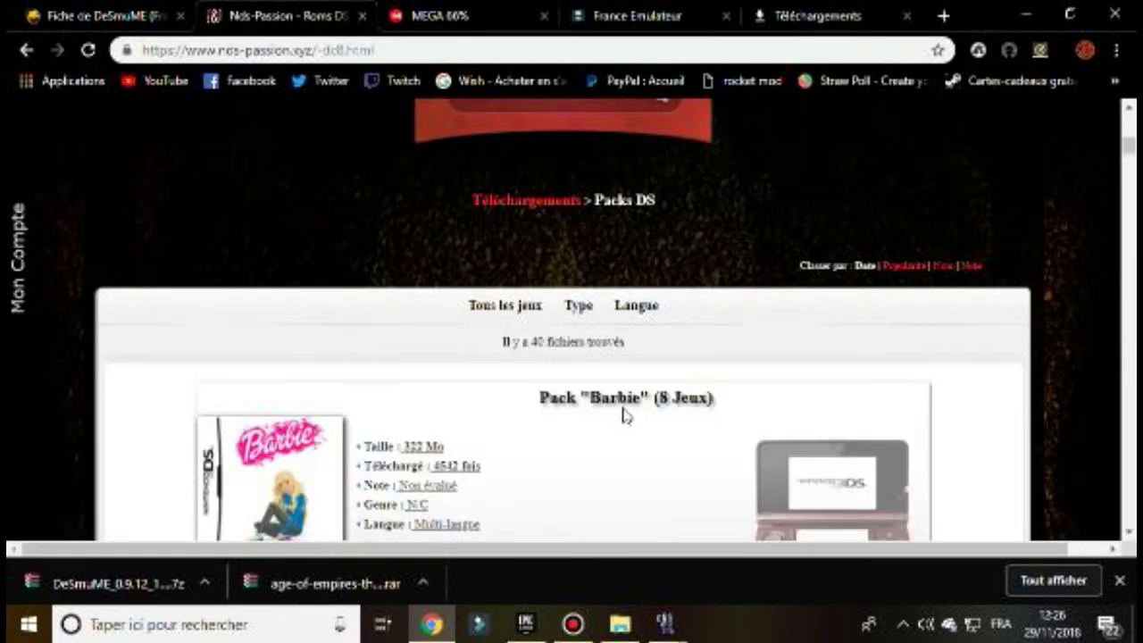
{"action": "scroll", "coordinate": [509, 408], "scroll_direction": "down", "scroll_amount": 10}
{"action": "scroll", "coordinate": [506, 404], "scroll_direction": "down", "scroll_amount": 5}
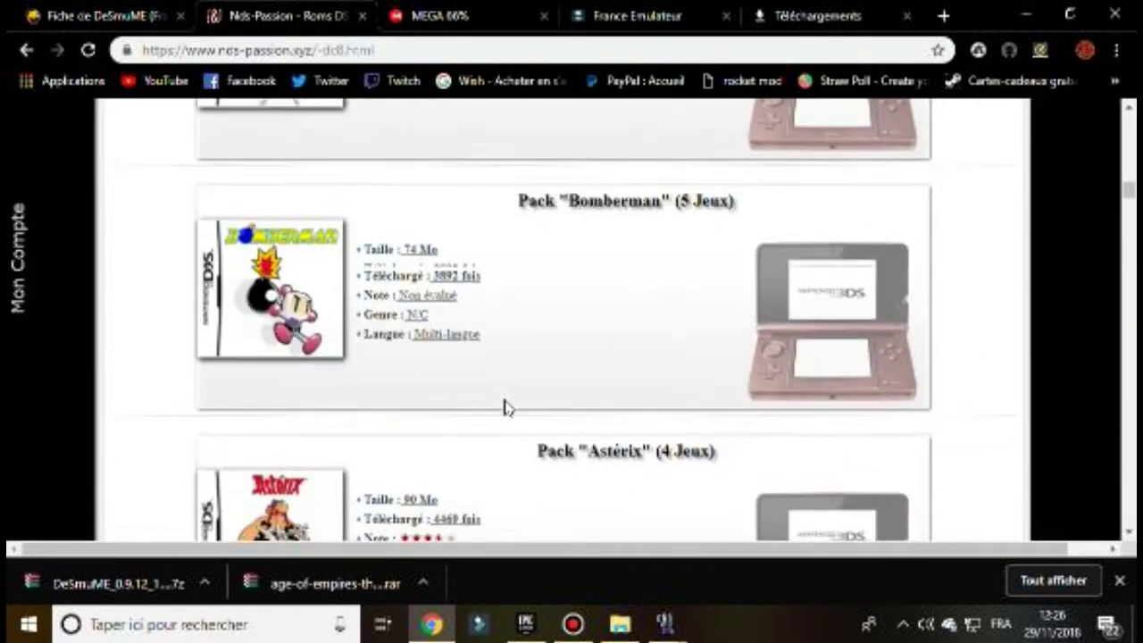
- Open the Pack "Bomberman" (5 Jeux) page and review its game list and download information
{"action": "scroll", "coordinate": [509, 403], "scroll_direction": "up", "scroll_amount": 4}
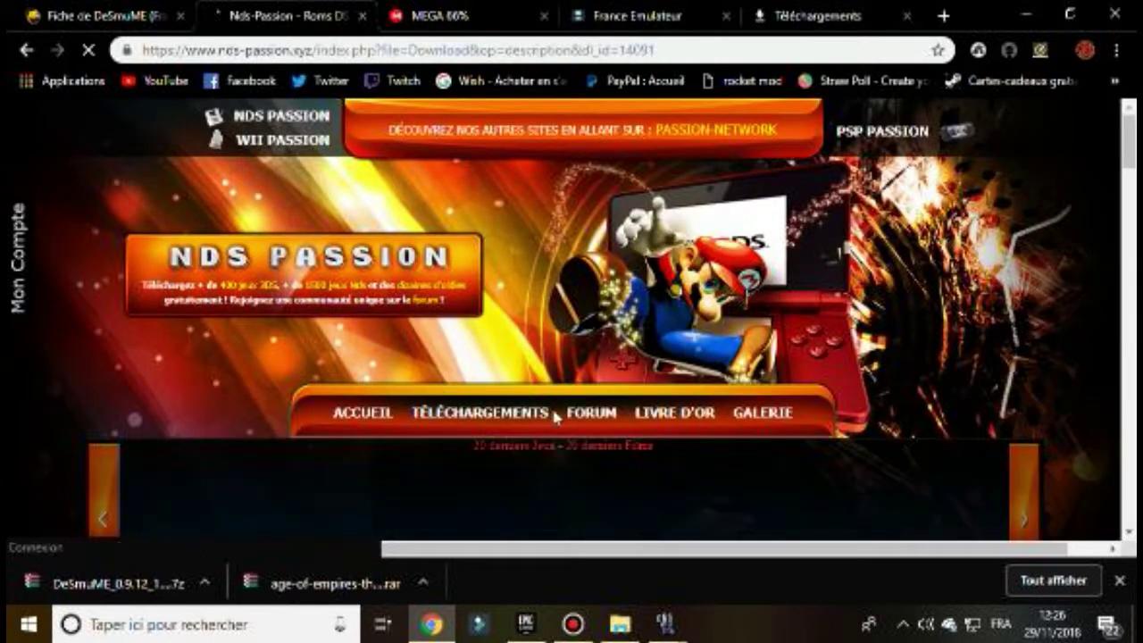
{"action": "scroll", "coordinate": [597, 434], "scroll_direction": "down", "scroll_amount": 8}
{"action": "scroll", "coordinate": [624, 431], "scroll_direction": "down", "scroll_amount": 10}
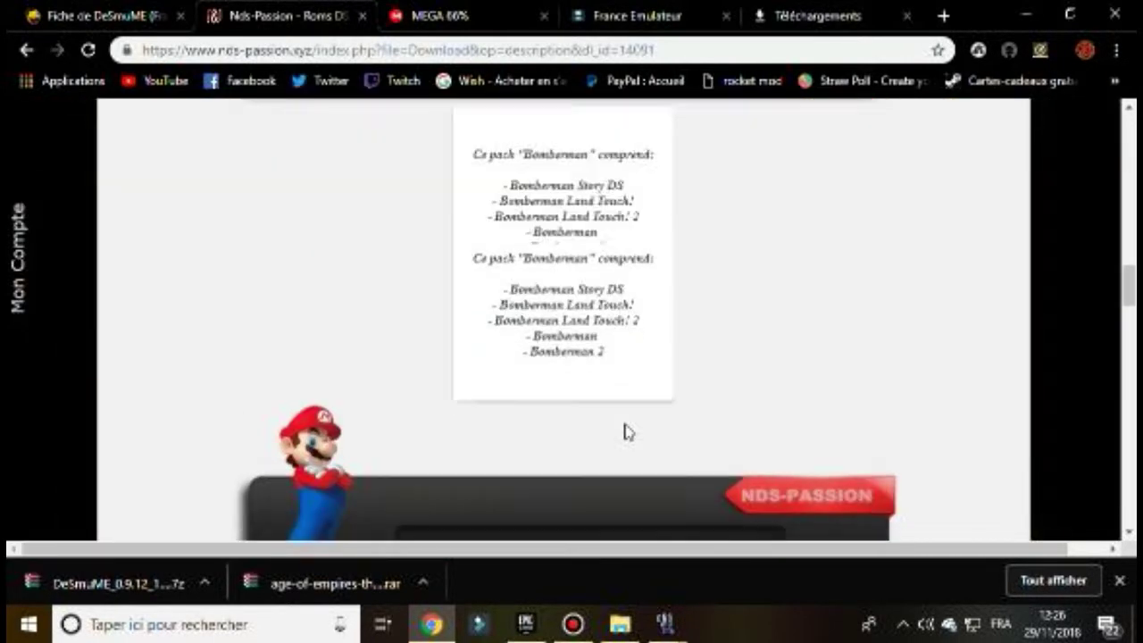
{"action": "scroll", "coordinate": [625, 431], "scroll_direction": "down", "scroll_amount": 2}
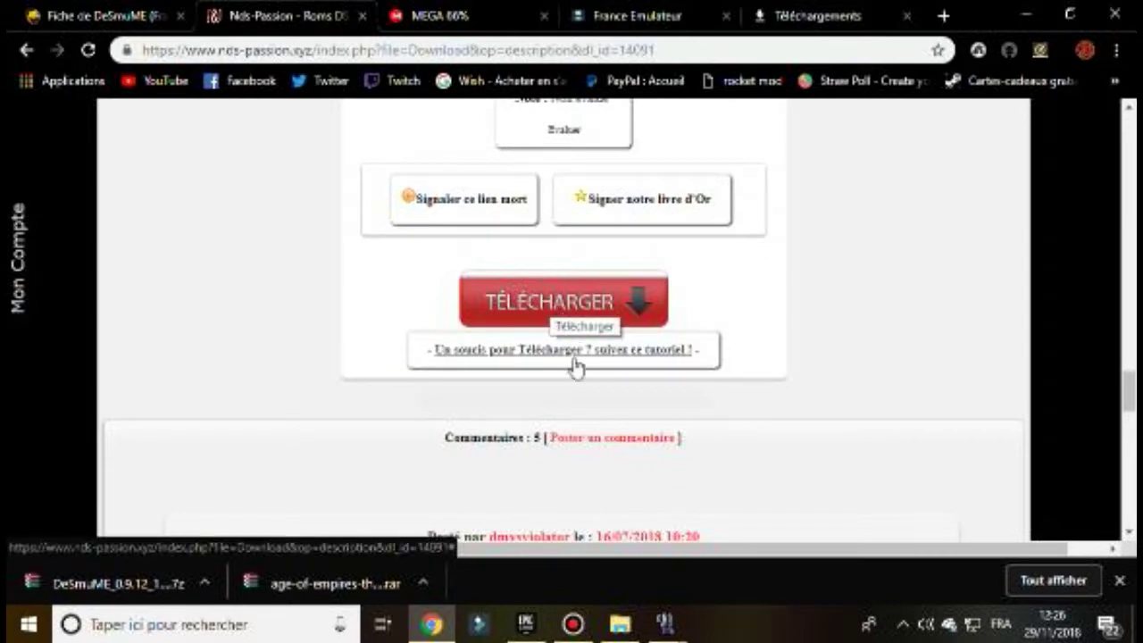
{"action": "scroll", "coordinate": [702, 327], "scroll_direction": "up", "scroll_amount": 10}
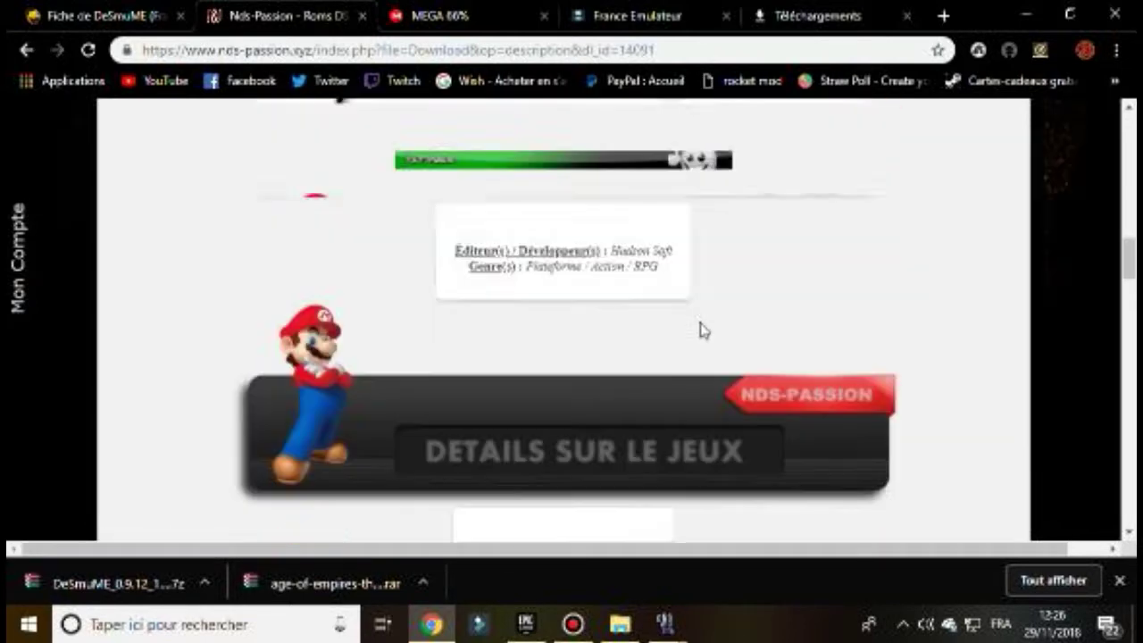
{"action": "scroll", "coordinate": [702, 329], "scroll_direction": "up", "scroll_amount": 10}
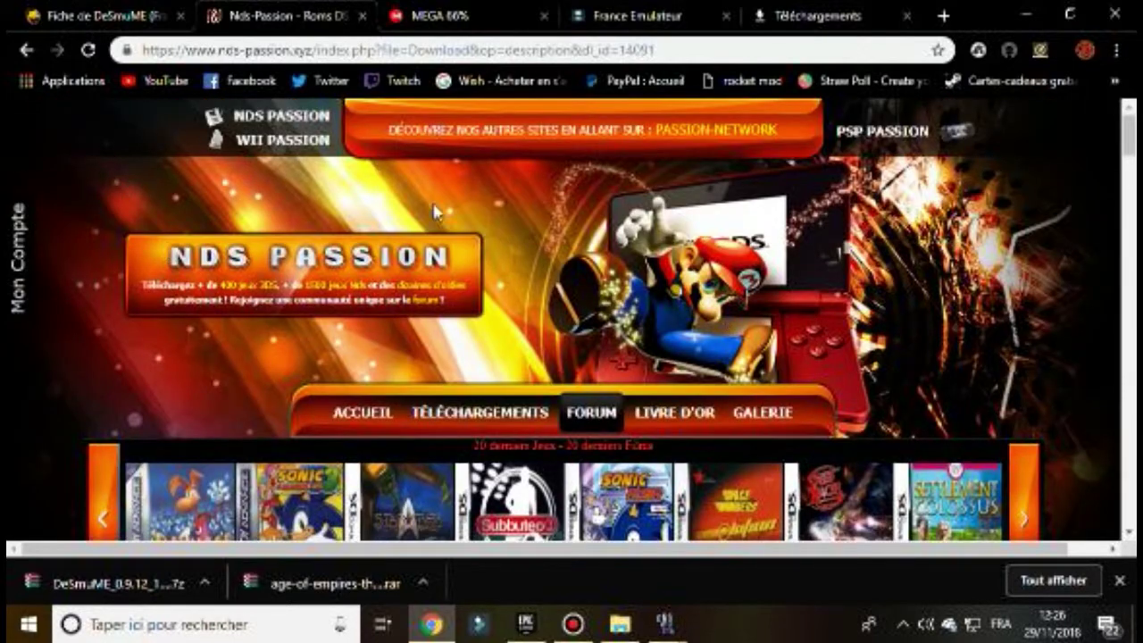
{"action": "scroll", "coordinate": [519, 429], "scroll_direction": "down", "scroll_amount": 15}
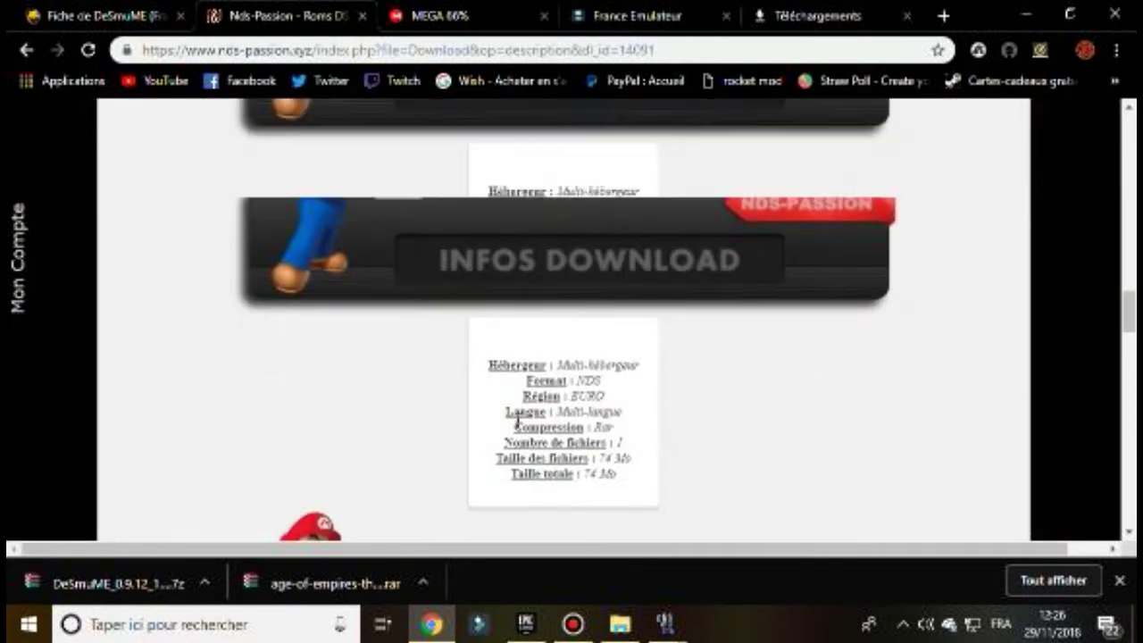
{"action": "scroll", "coordinate": [519, 429], "scroll_direction": "down", "scroll_amount": 4}
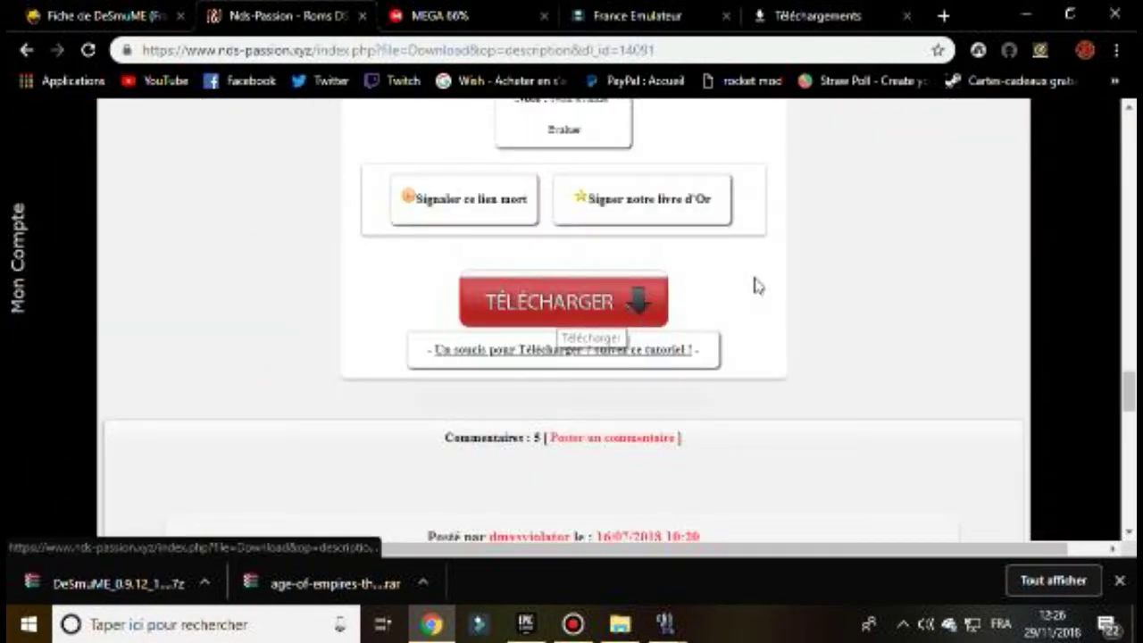
- Reveal the Bomberman pack's download links, open Lien 1 and proceed with the file download on Jheberg
{"action": "left_click", "coordinate": [565, 310]}
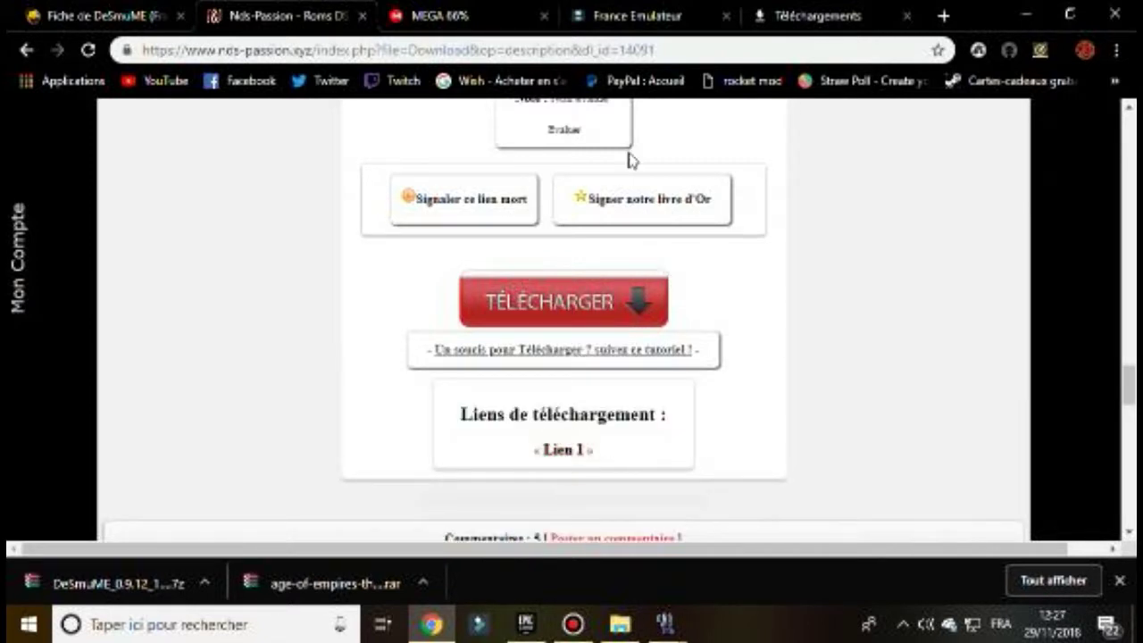
{"action": "left_click", "coordinate": [563, 449]}
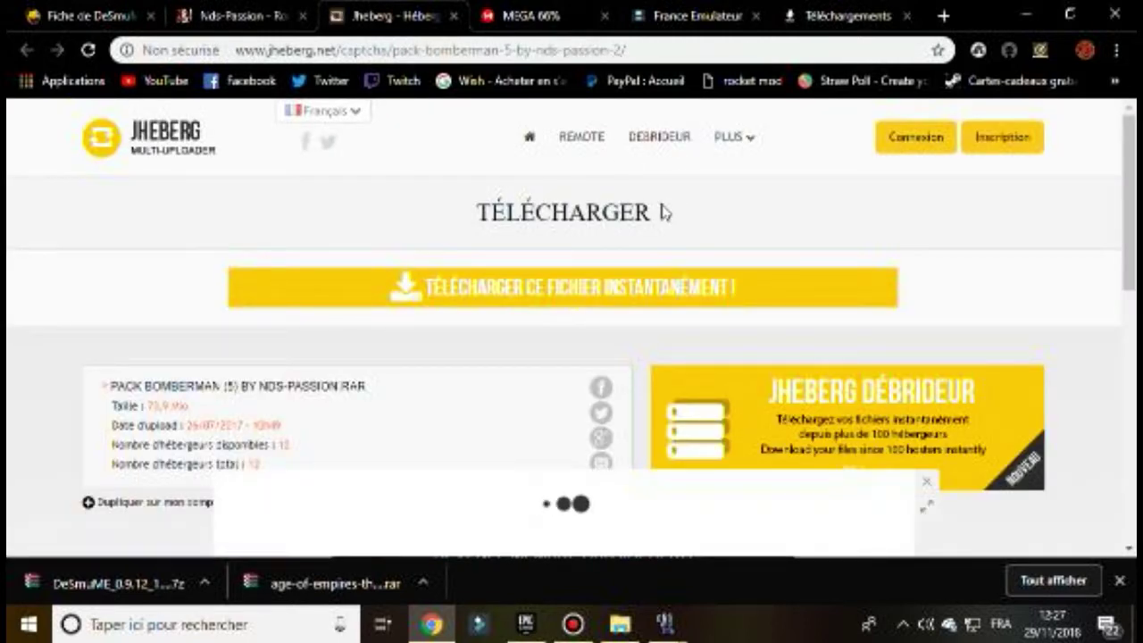
{"action": "scroll", "coordinate": [692, 237], "scroll_direction": "down", "scroll_amount": 10}
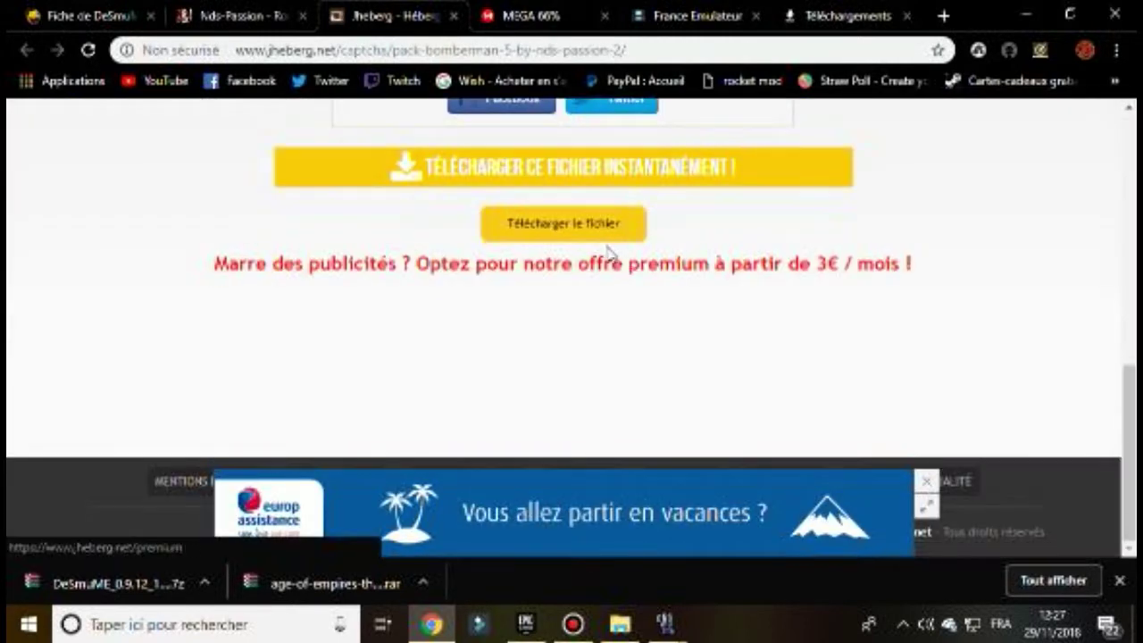
{"action": "left_click", "coordinate": [560, 227]}
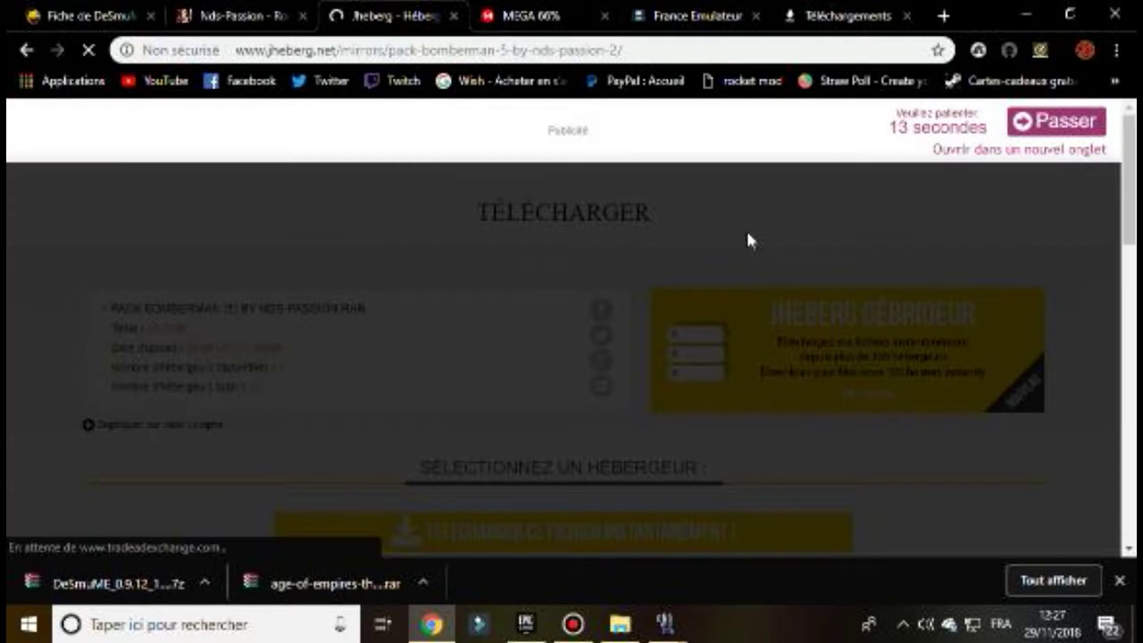
- Skip the advertisement covering the Jheberg page and close the pop-up page it opens
{"action": "left_click", "coordinate": [1068, 127]}
{"action": "left_click", "coordinate": [1068, 127]}
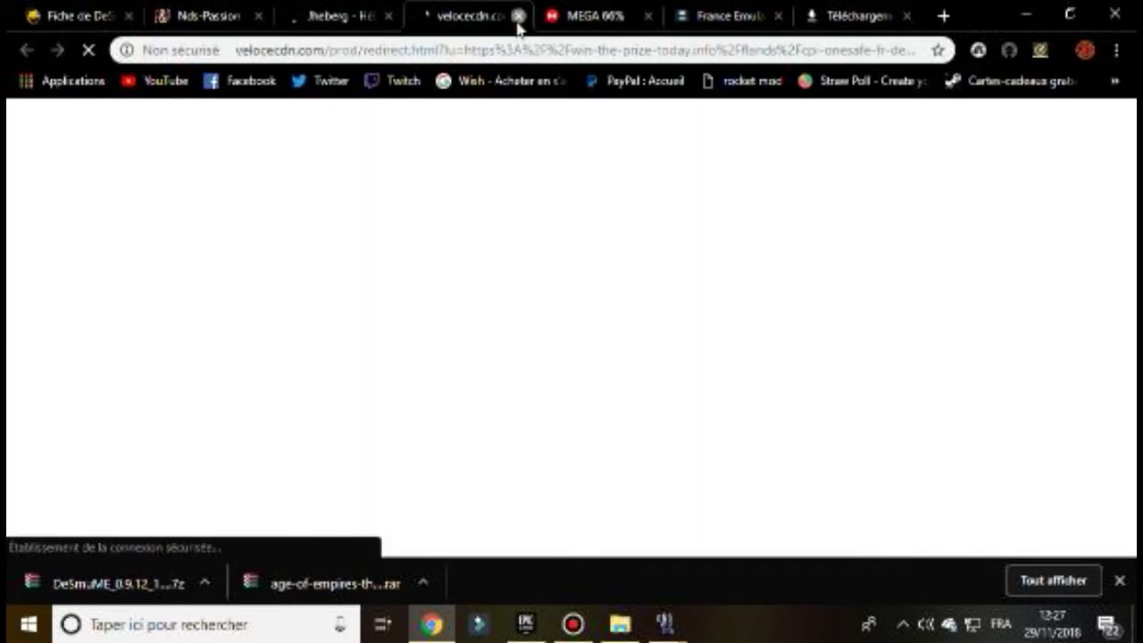
{"action": "left_click", "coordinate": [518, 16]}
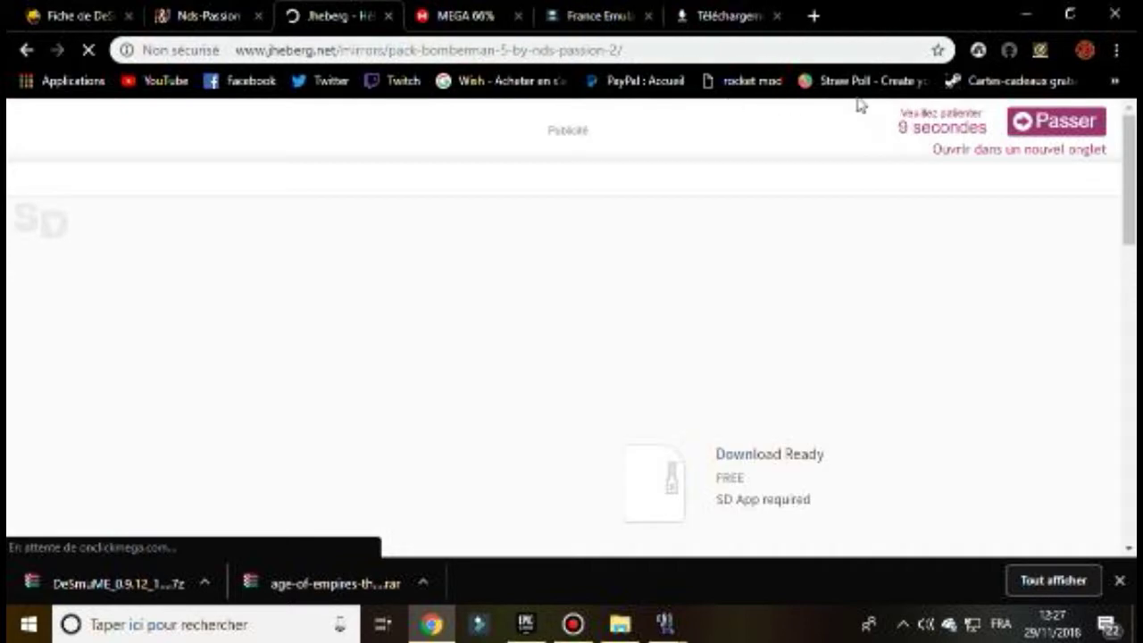
{"action": "left_click", "coordinate": [1036, 132]}
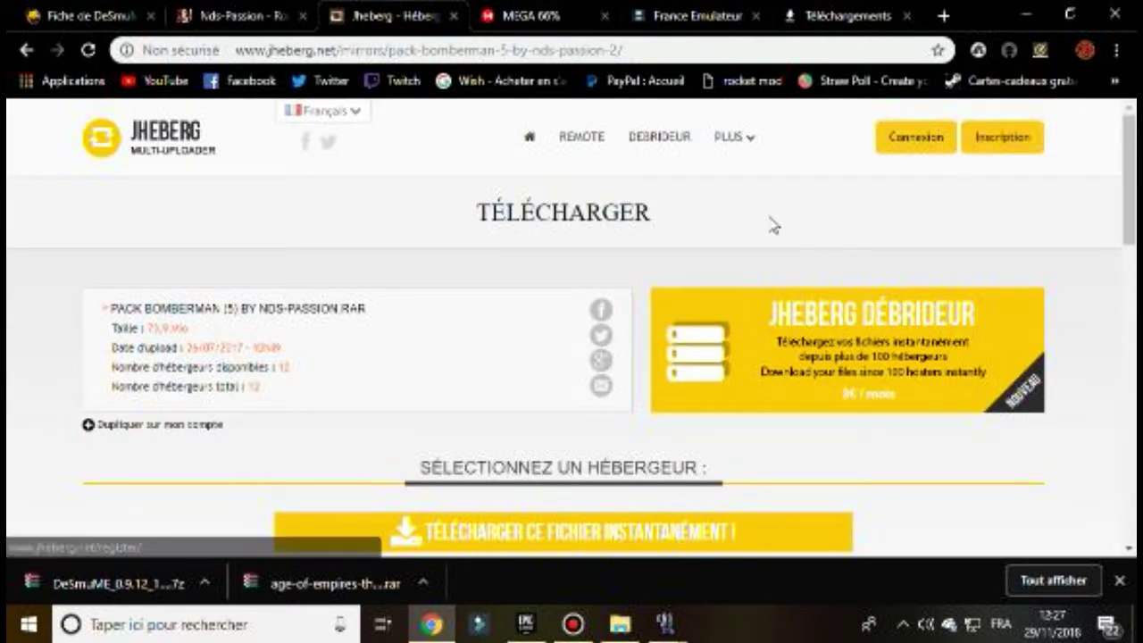
- Look over the file hosts offered on Jheberg for the Bomberman pack, including MEGA, Uptobox and MediaFire
{"action": "scroll", "coordinate": [770, 224], "scroll_direction": "down", "scroll_amount": 3}
{"action": "scroll", "coordinate": [616, 216], "scroll_direction": "down", "scroll_amount": 3}
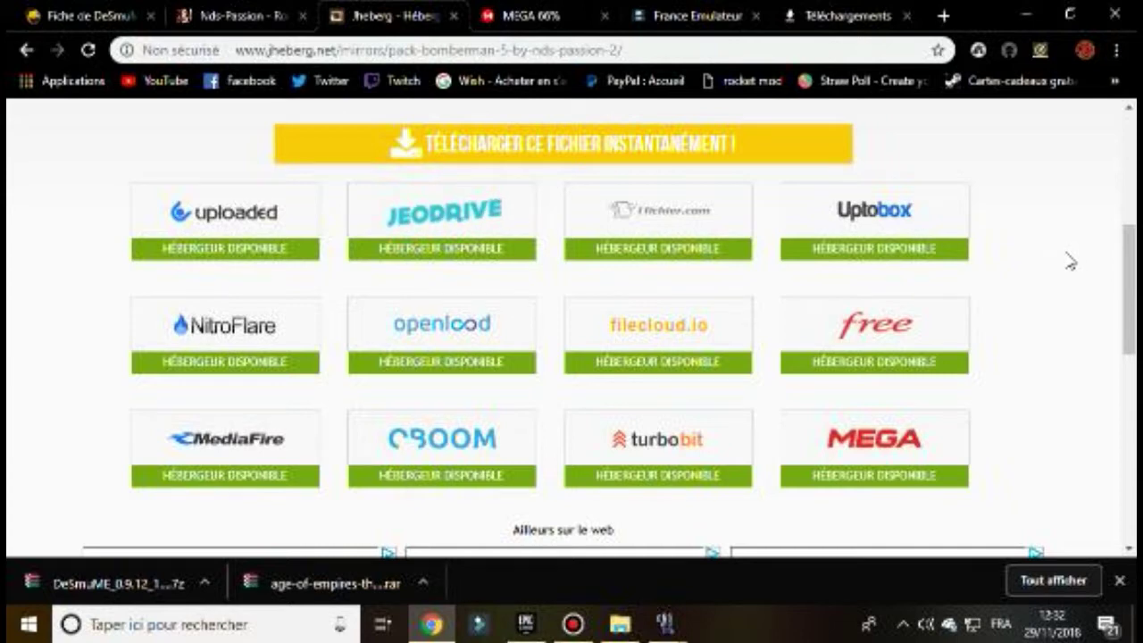
{"action": "scroll", "coordinate": [1069, 260], "scroll_direction": "up", "scroll_amount": 4}
{"action": "scroll", "coordinate": [1067, 255], "scroll_direction": "down", "scroll_amount": 4}
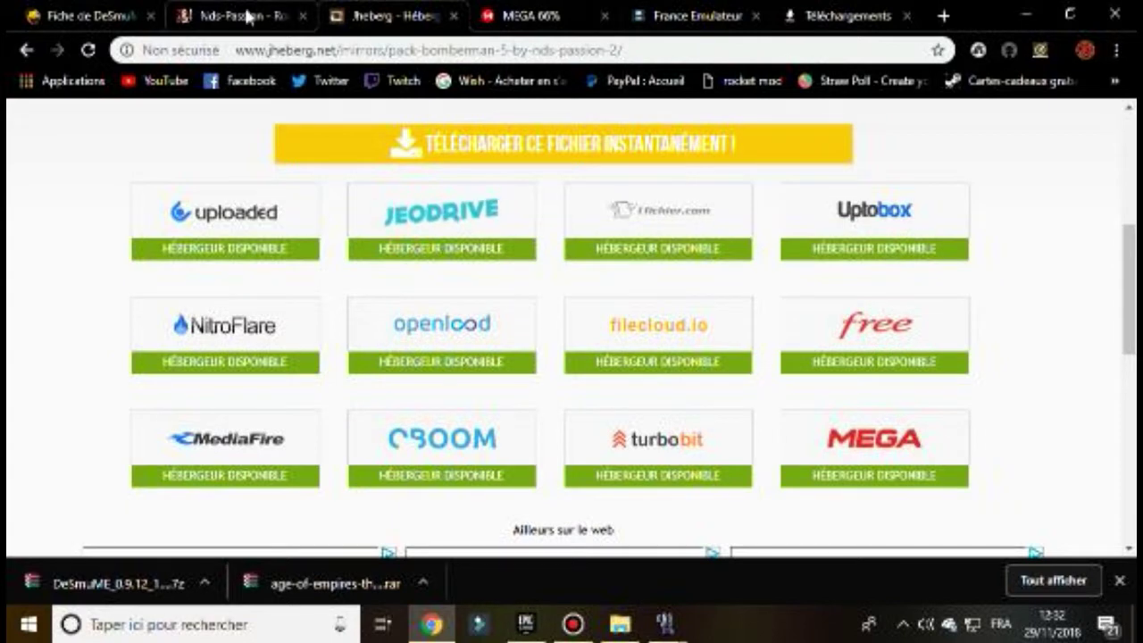
{"action": "scroll", "coordinate": [435, 326], "scroll_direction": "up", "scroll_amount": 1}
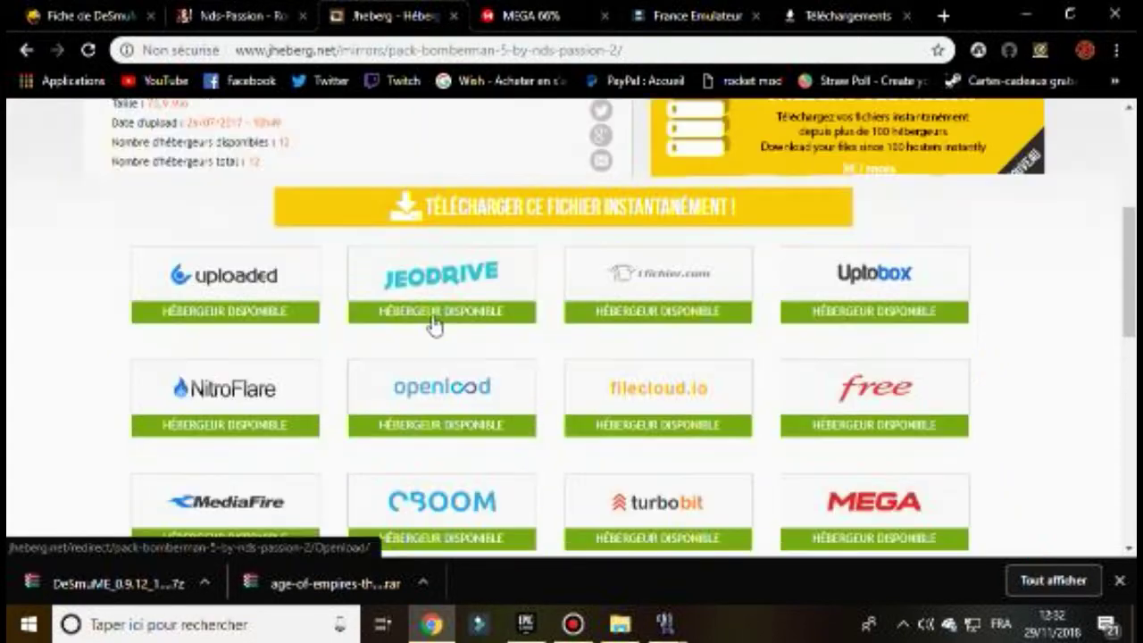
{"action": "scroll", "coordinate": [435, 326], "scroll_direction": "down", "scroll_amount": 1}
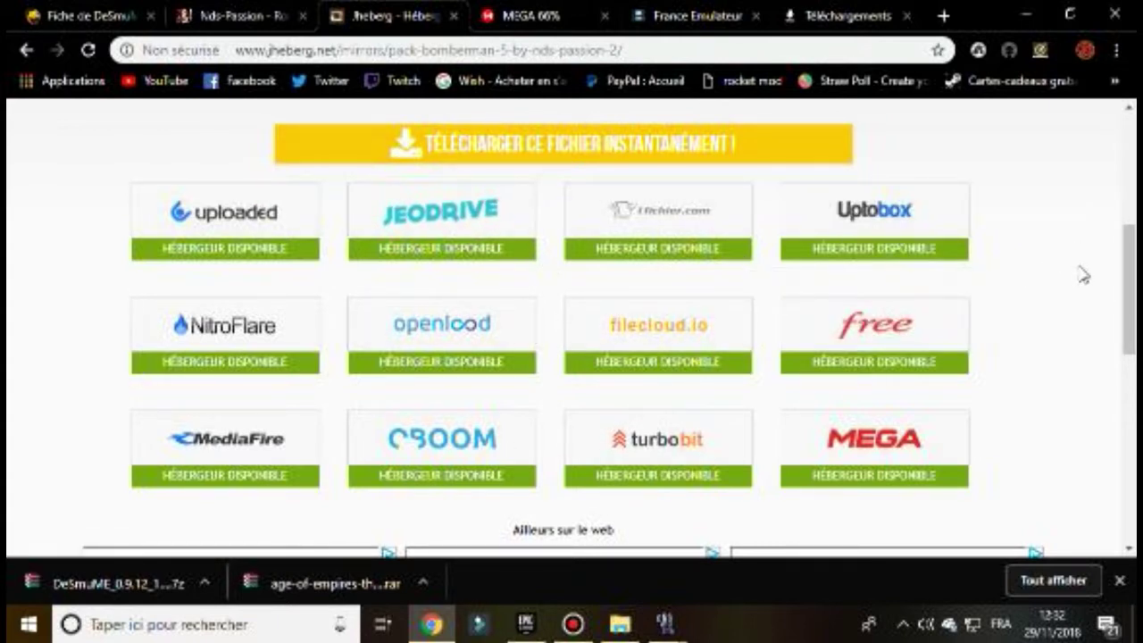
{"action": "scroll", "coordinate": [1084, 275], "scroll_direction": "up", "scroll_amount": 3}
{"action": "scroll", "coordinate": [982, 339], "scroll_direction": "down", "scroll_amount": 3}
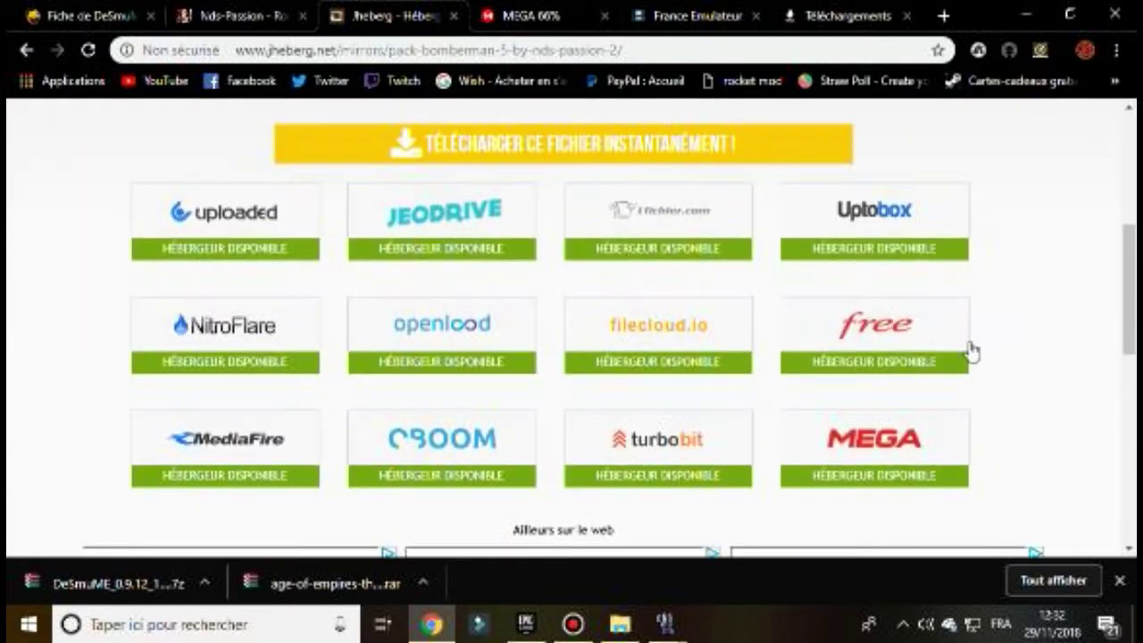
- Check the MEGA download progress of Pack Bomberman (5) by nds-passion.rar and return to the Jheberg host list
{"action": "left_click", "coordinate": [541, 30]}
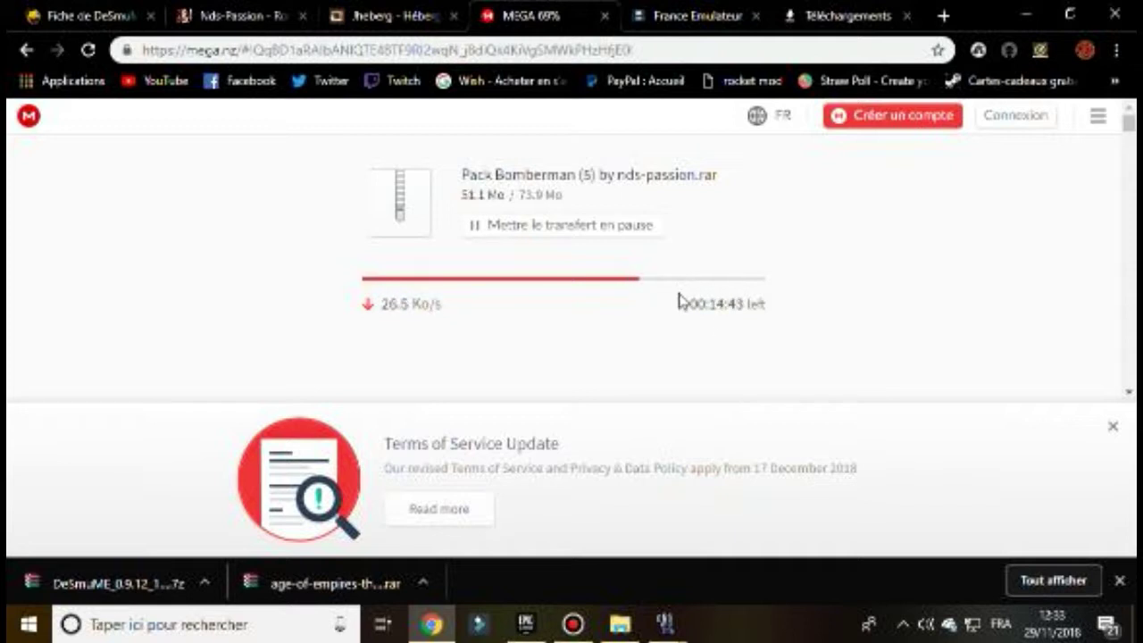
{"action": "left_click", "coordinate": [366, 18]}
{"action": "left_click", "coordinate": [515, 25]}
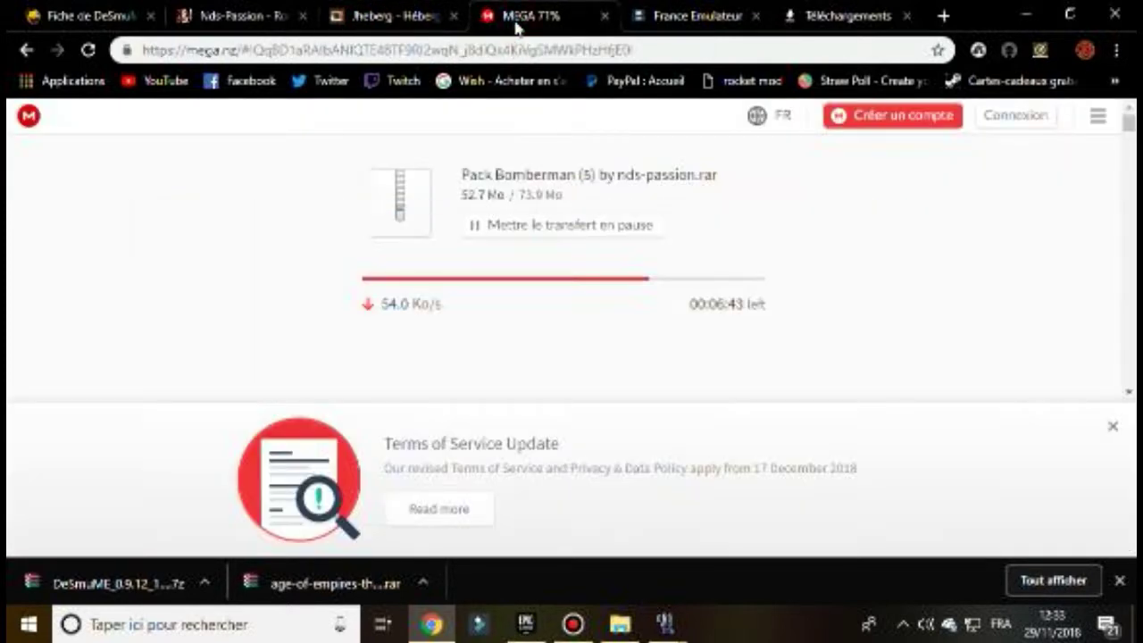
{"action": "left_click", "coordinate": [357, 27]}
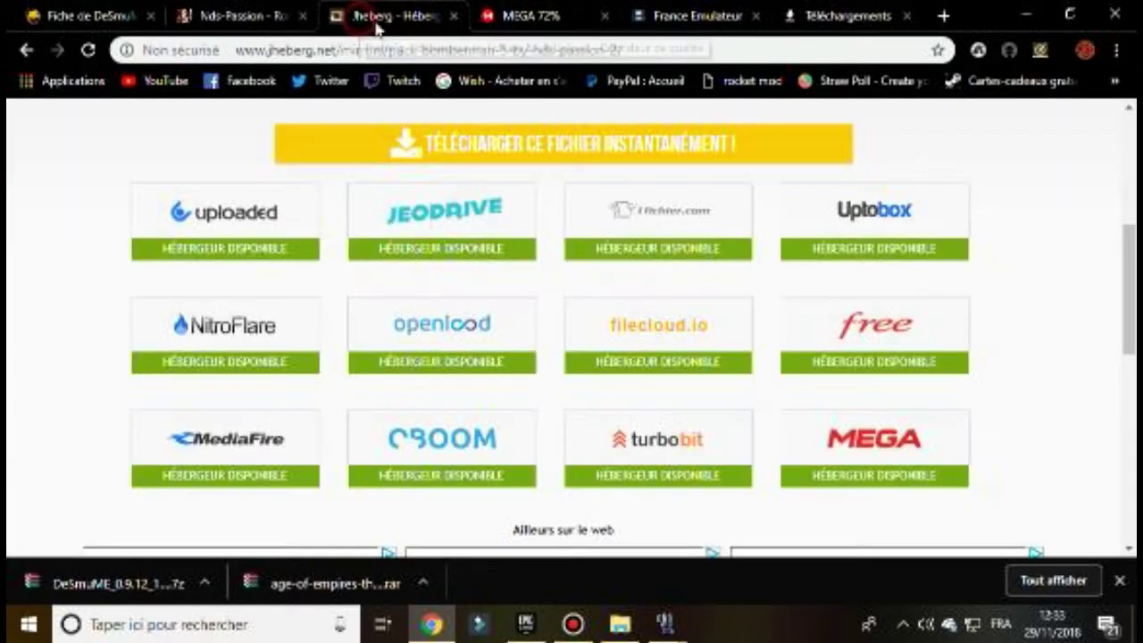
- Close the Jheberg and Nds-Passion pages, keeping the MEGA download page open
{"action": "left_click", "coordinate": [478, 18]}
{"action": "left_click", "coordinate": [426, 15]}
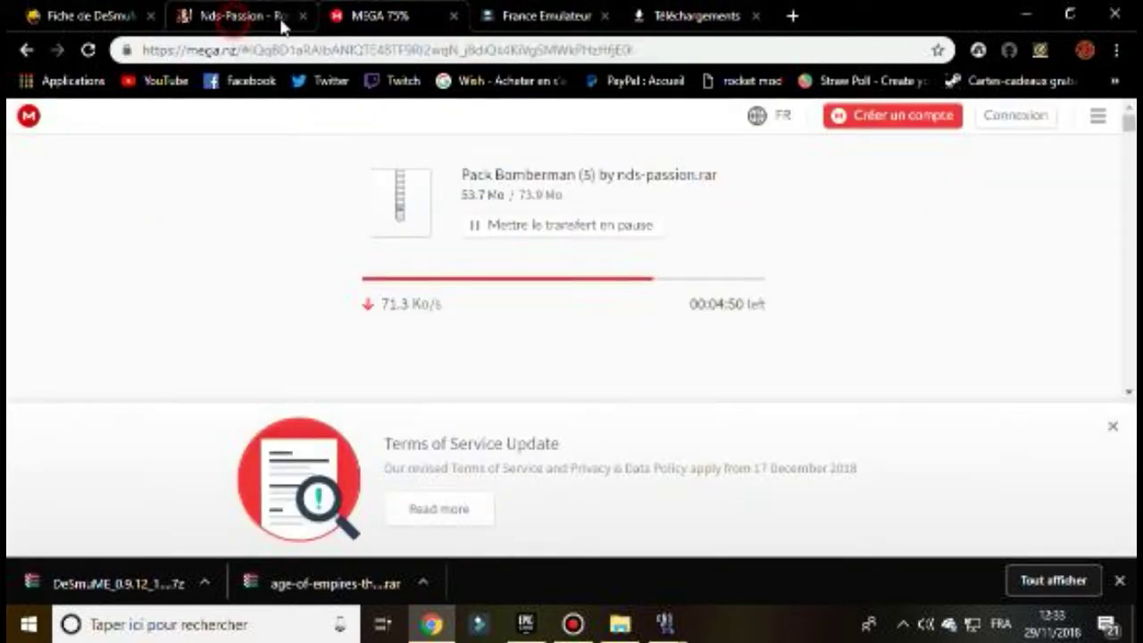
{"action": "left_click", "coordinate": [237, 16]}
{"action": "left_click", "coordinate": [305, 16]}
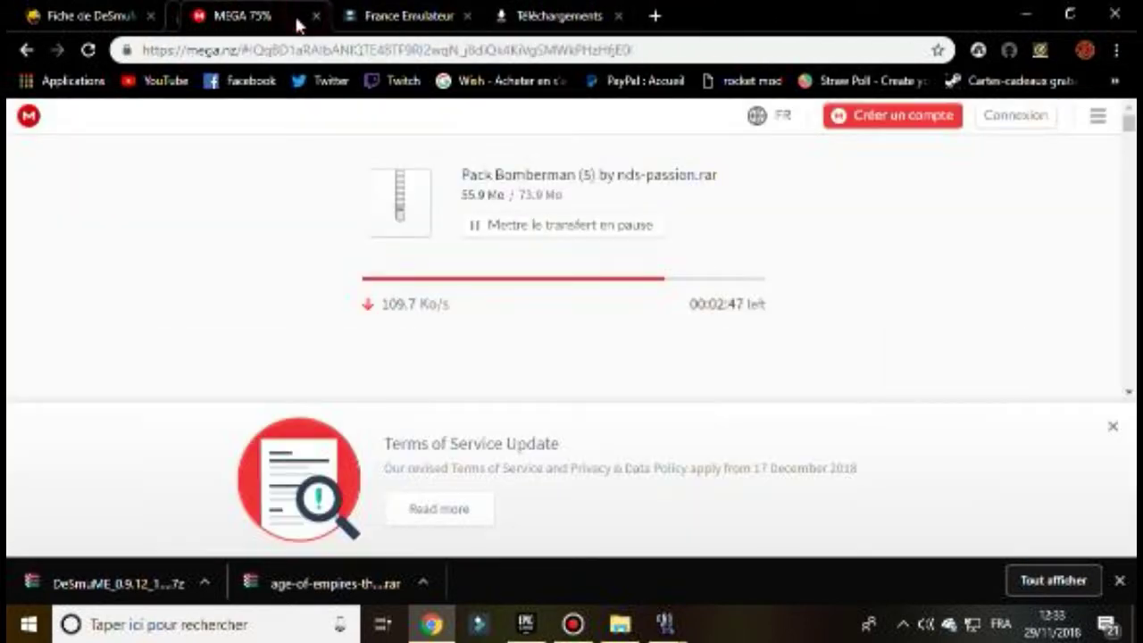
- Switch to the France Emulateur site and look through its Nintendo DS game covers and alphabetical index
{"action": "left_click", "coordinate": [393, 17]}
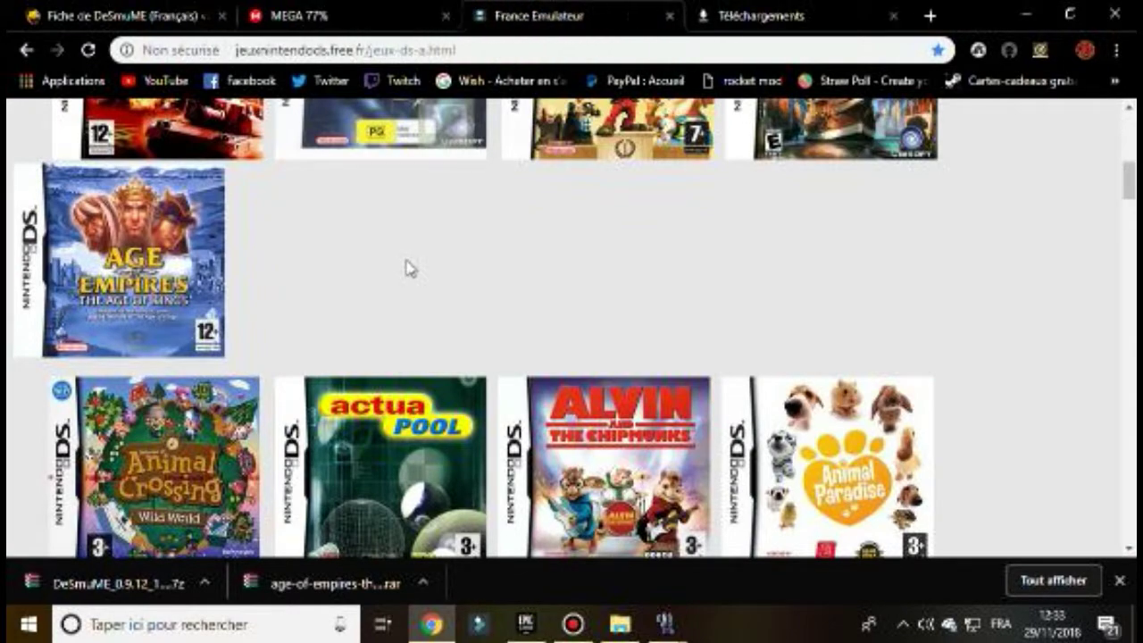
{"action": "scroll", "coordinate": [417, 265], "scroll_direction": "up", "scroll_amount": 10}
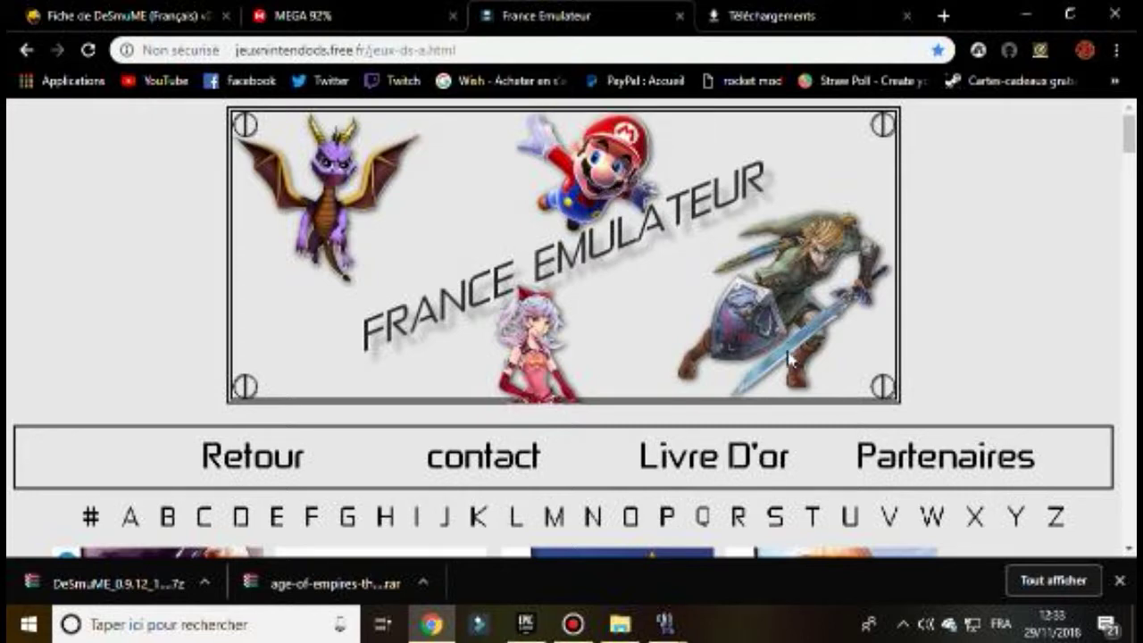
{"action": "scroll", "coordinate": [741, 323], "scroll_direction": "down", "scroll_amount": 7}
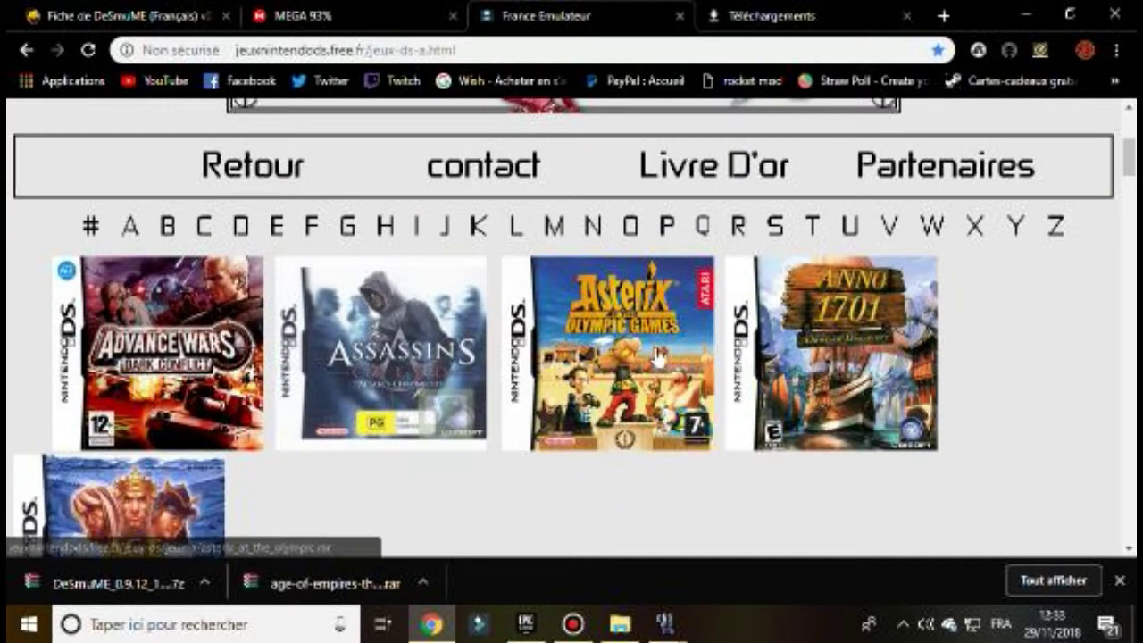
{"action": "scroll", "coordinate": [656, 355], "scroll_direction": "up", "scroll_amount": 8}
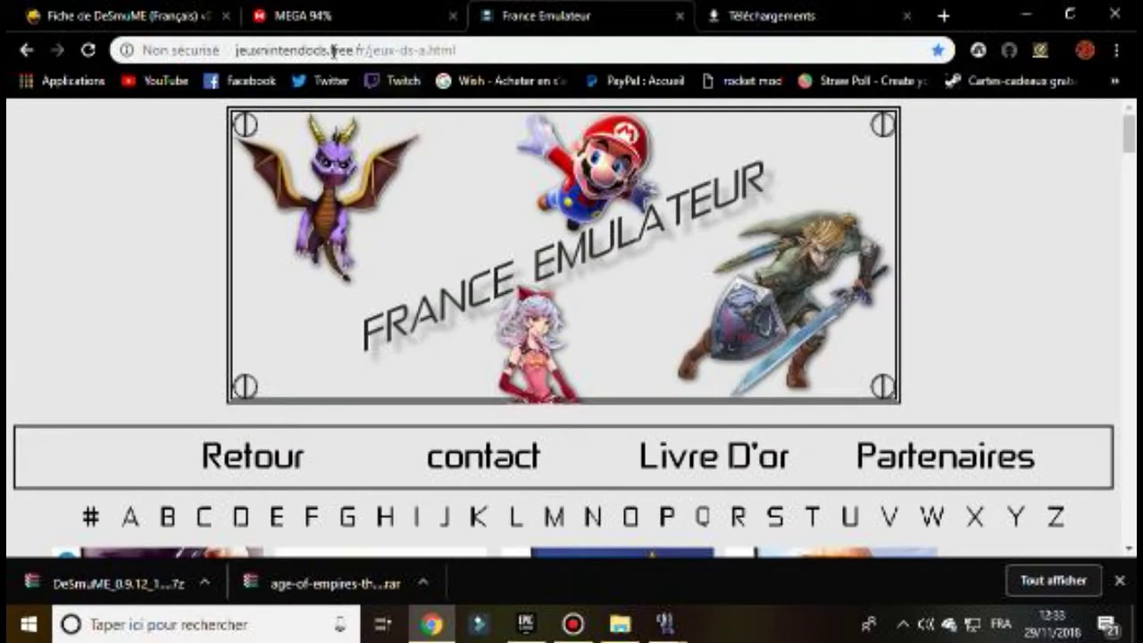
{"action": "scroll", "coordinate": [408, 426], "scroll_direction": "down", "scroll_amount": 8}
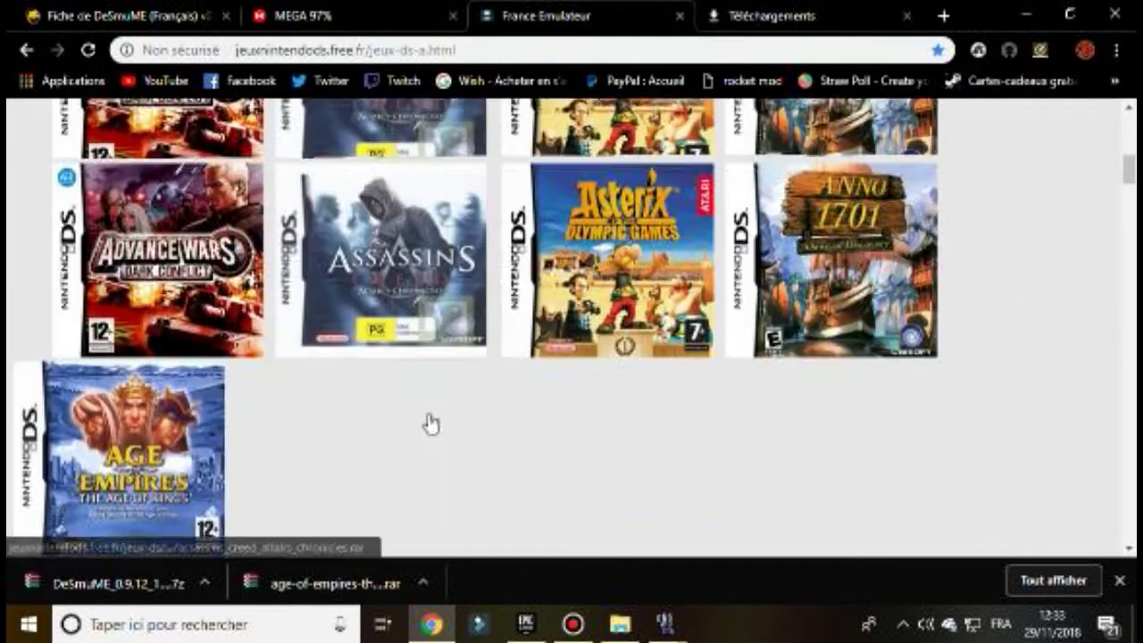
{"action": "scroll", "coordinate": [367, 456], "scroll_direction": "down", "scroll_amount": 10}
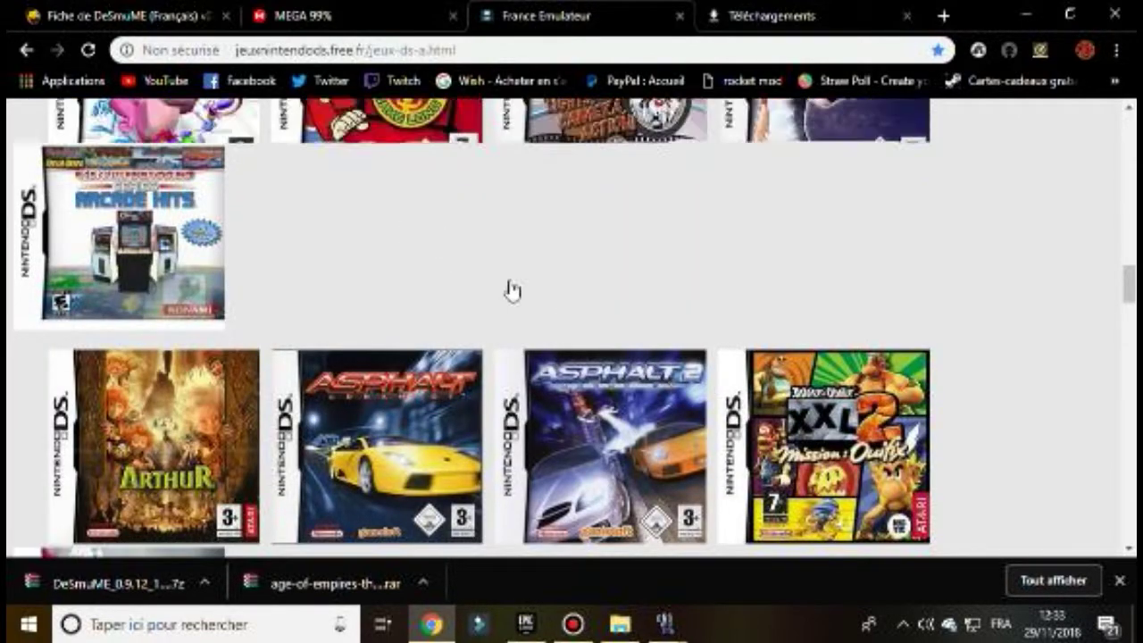
{"action": "scroll", "coordinate": [510, 289], "scroll_direction": "up", "scroll_amount": 15}
{"action": "scroll", "coordinate": [510, 289], "scroll_direction": "up", "scroll_amount": 2}
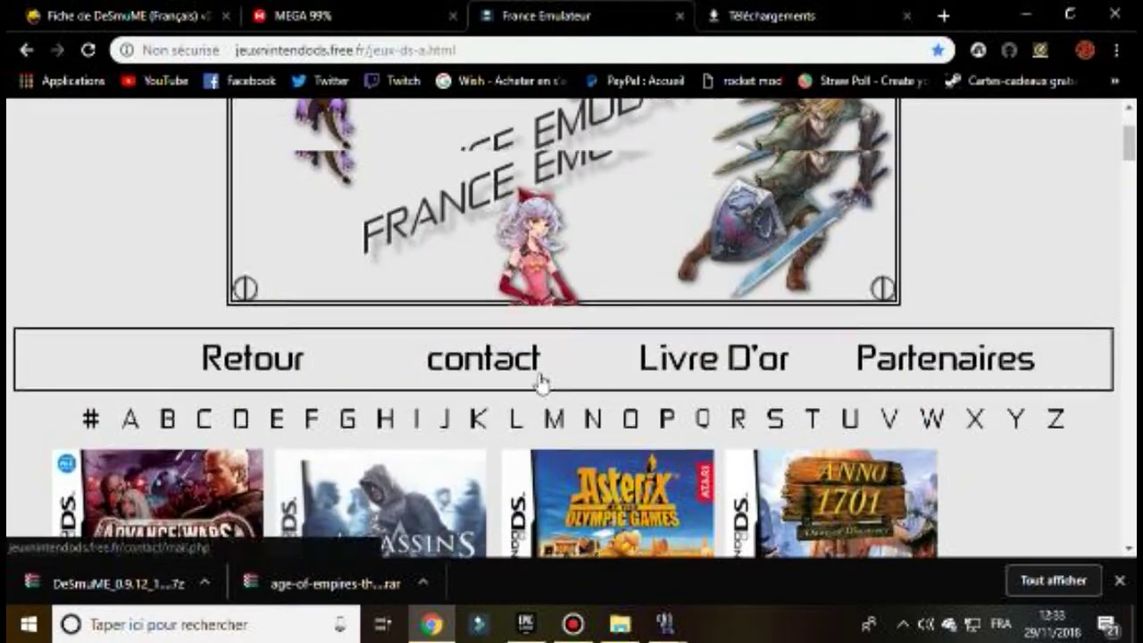
{"action": "scroll", "coordinate": [541, 378], "scroll_direction": "down", "scroll_amount": 4}
{"action": "scroll", "coordinate": [541, 378], "scroll_direction": "up", "scroll_amount": 4}
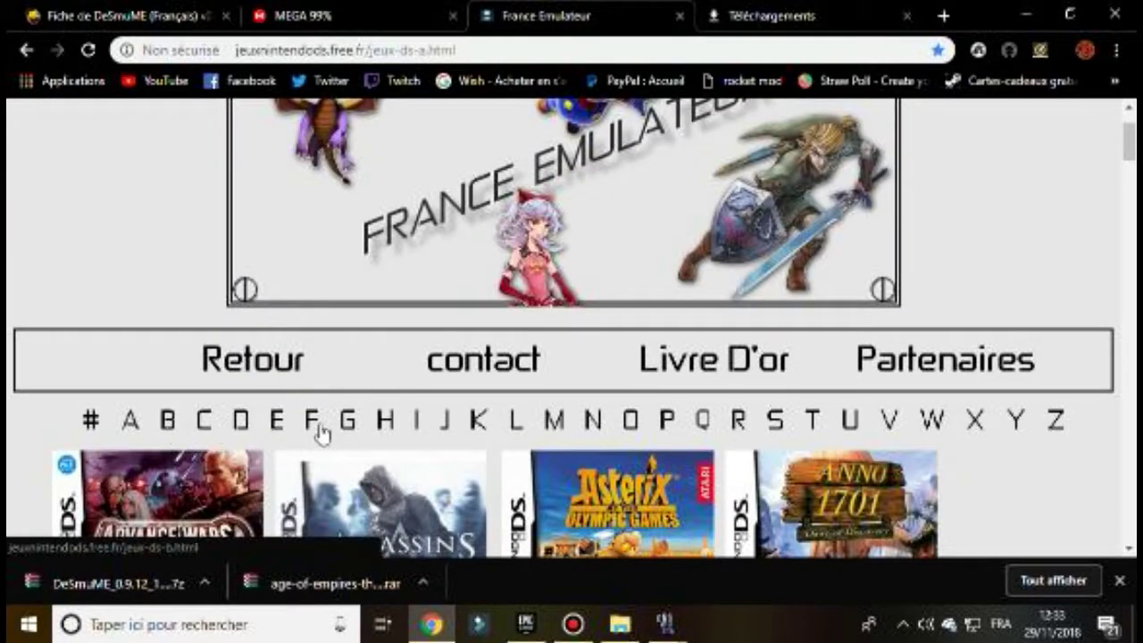
- Open the letter A game list on France Emulateur and browse the titles around Age of Empires
{"action": "left_click", "coordinate": [129, 420]}
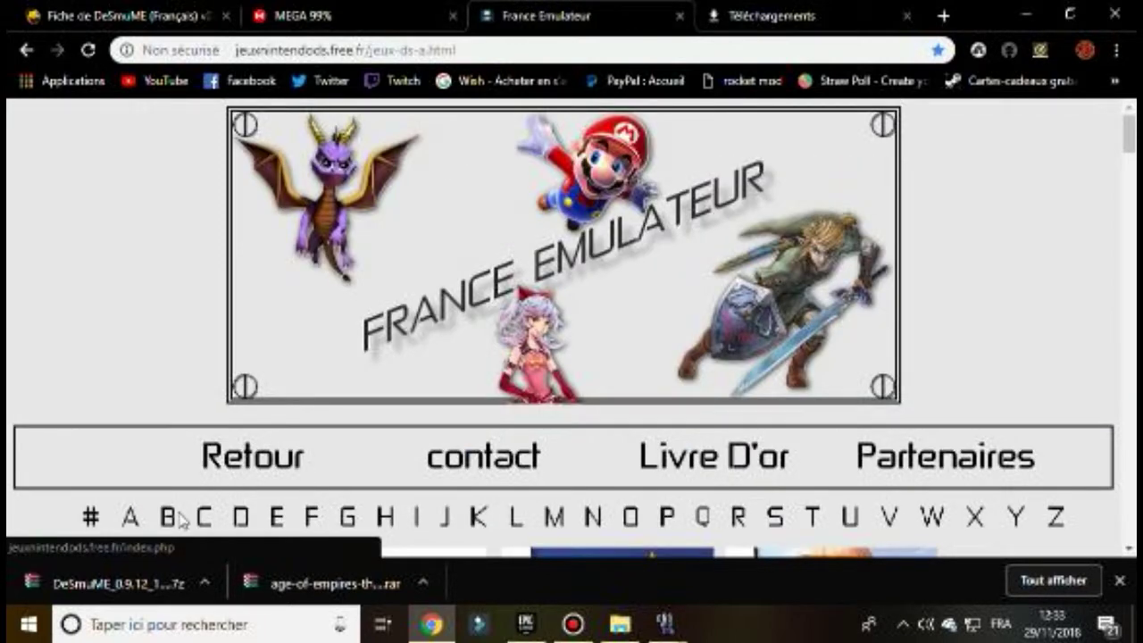
{"action": "scroll", "coordinate": [206, 492], "scroll_direction": "down", "scroll_amount": 5}
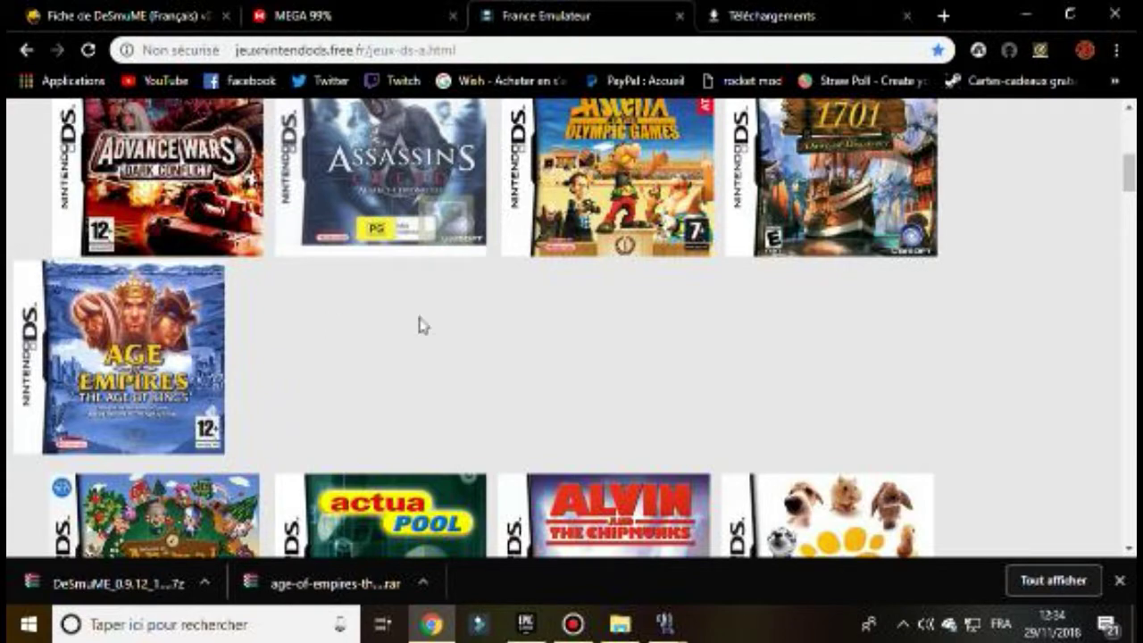
{"action": "scroll", "coordinate": [384, 308], "scroll_direction": "down", "scroll_amount": 3}
{"action": "scroll", "coordinate": [250, 340], "scroll_direction": "up", "scroll_amount": 3}
{"action": "scroll", "coordinate": [678, 380], "scroll_direction": "up", "scroll_amount": 2}
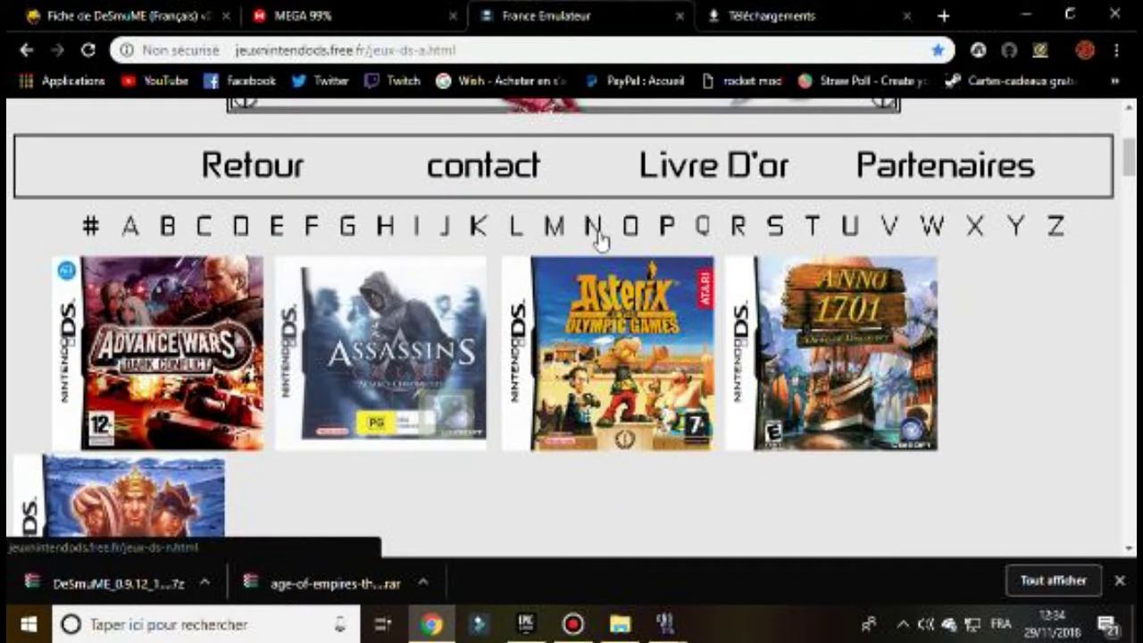
- Open the letter P game list on France Emulateur and browse its titles down to the end of the page
{"action": "left_click", "coordinate": [666, 230]}
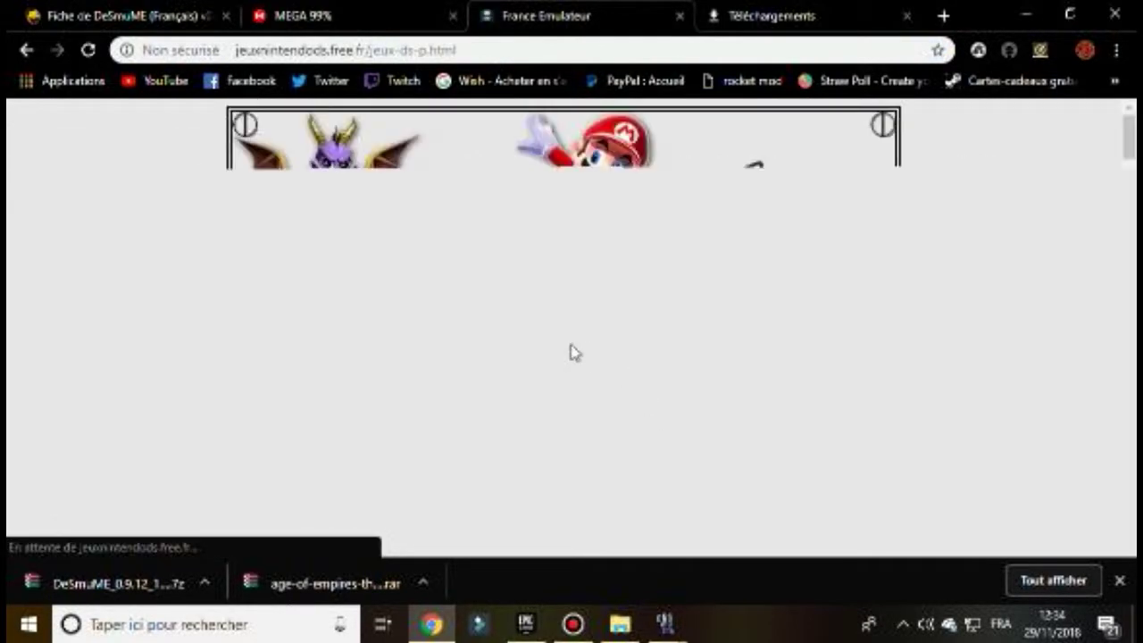
{"action": "scroll", "coordinate": [574, 355], "scroll_direction": "down", "scroll_amount": 10}
{"action": "scroll", "coordinate": [581, 331], "scroll_direction": "down", "scroll_amount": 5}
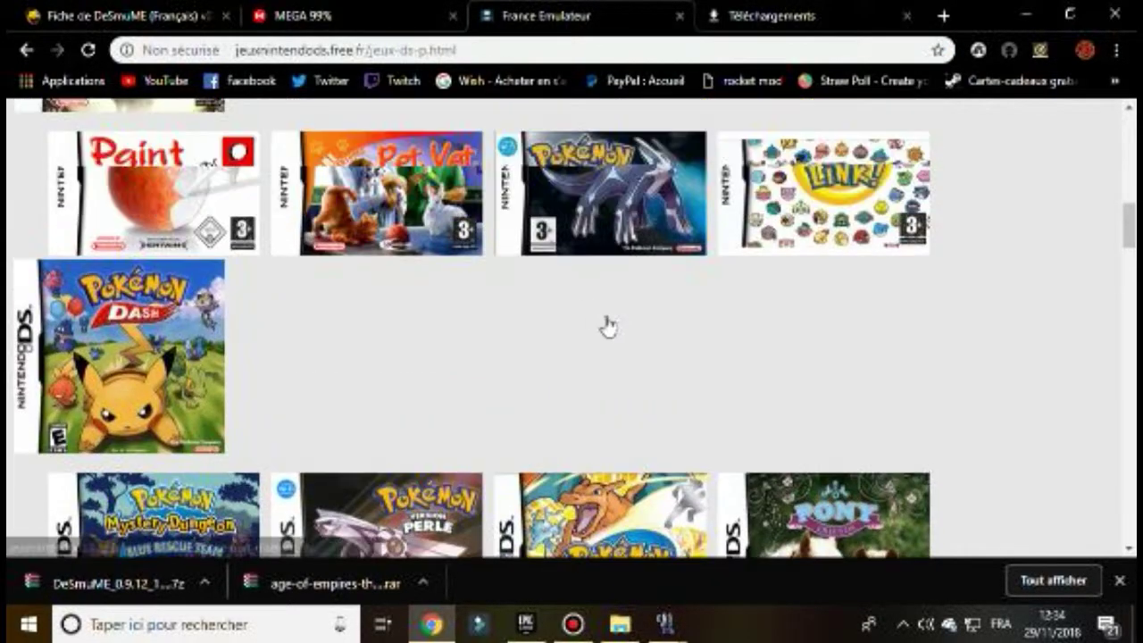
{"action": "scroll", "coordinate": [607, 327], "scroll_direction": "up", "scroll_amount": 2}
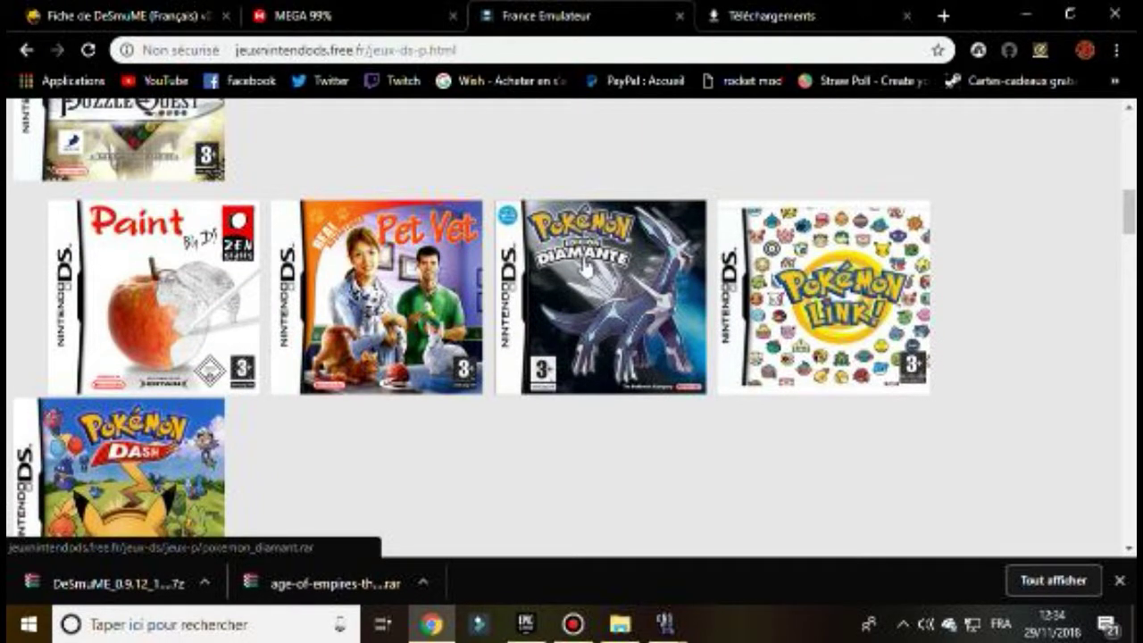
{"action": "scroll", "coordinate": [584, 266], "scroll_direction": "down", "scroll_amount": 15}
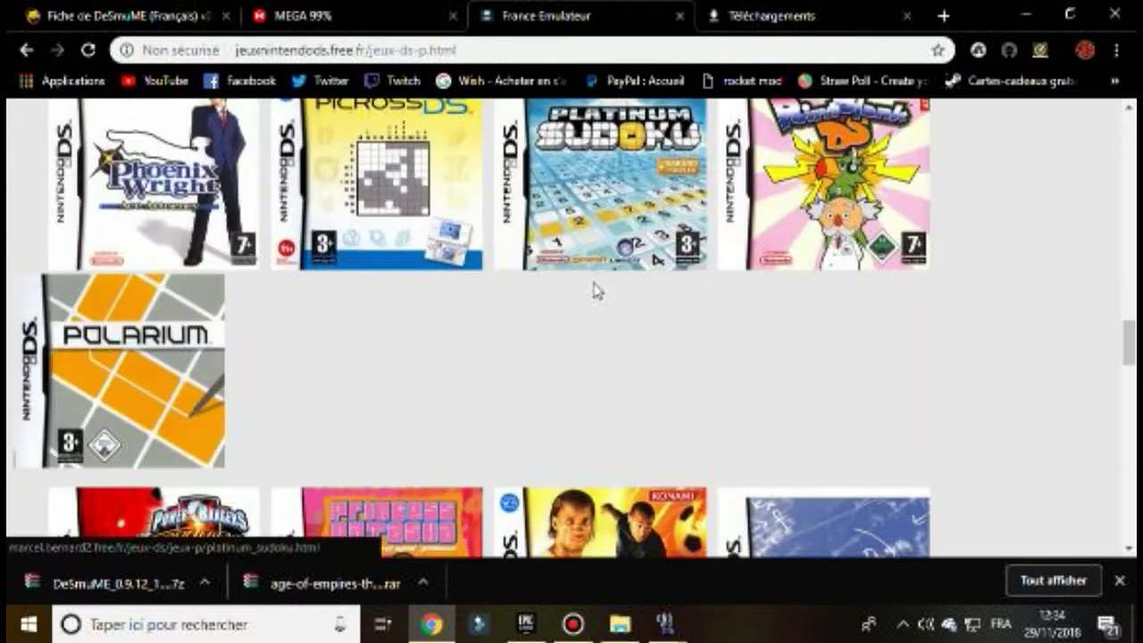
{"action": "scroll", "coordinate": [597, 290], "scroll_direction": "down", "scroll_amount": 20}
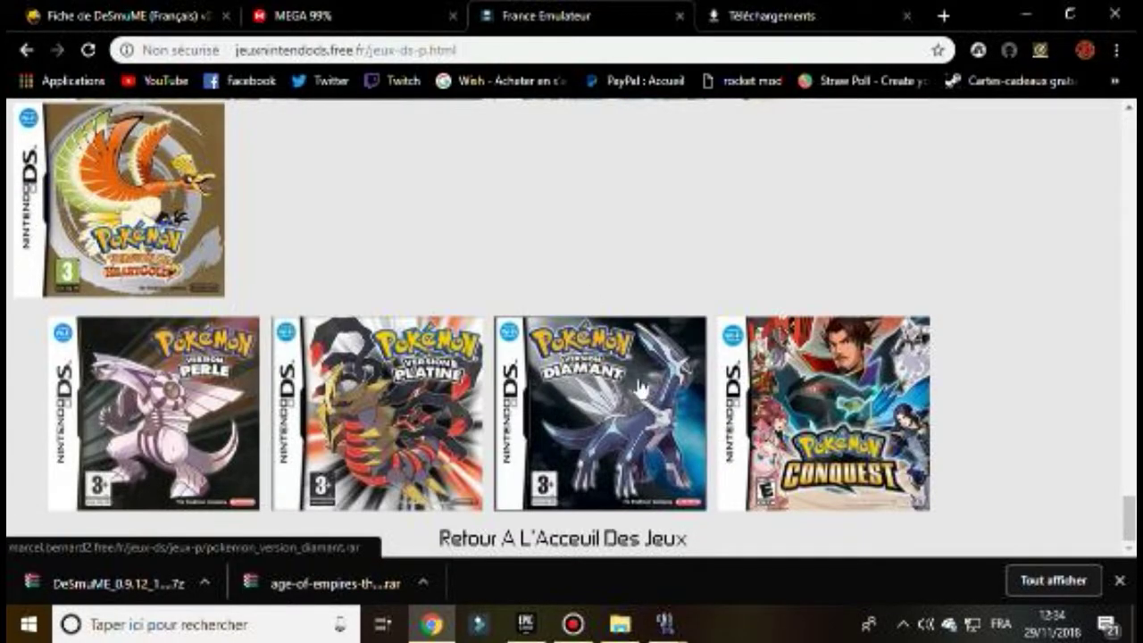
- Look back through the letter P covers from the end of the list to Pokémon Version Perle
{"action": "scroll", "coordinate": [645, 391], "scroll_direction": "up", "scroll_amount": 4}
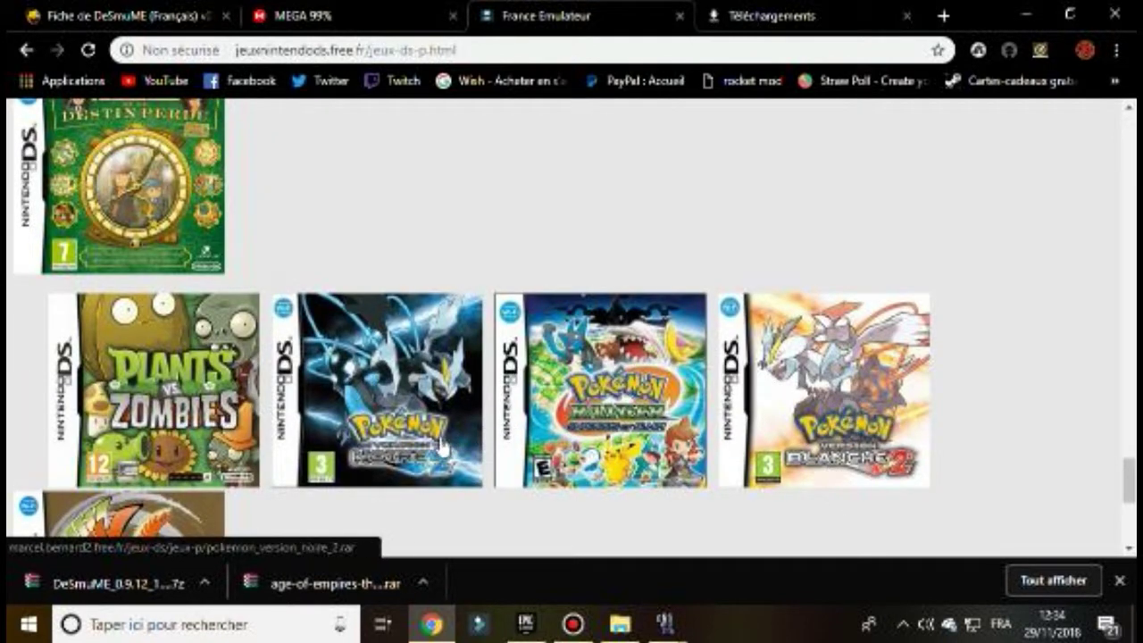
{"action": "scroll", "coordinate": [441, 447], "scroll_direction": "up", "scroll_amount": 5}
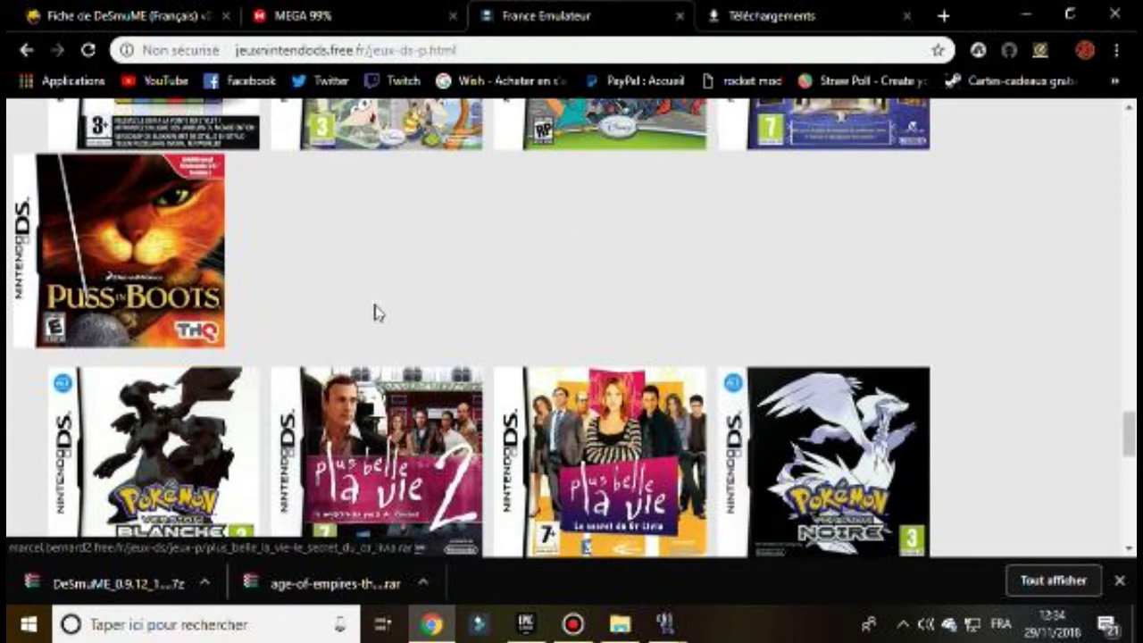
{"action": "scroll", "coordinate": [602, 366], "scroll_direction": "up", "scroll_amount": 2}
{"action": "scroll", "coordinate": [655, 331], "scroll_direction": "down", "scroll_amount": 2}
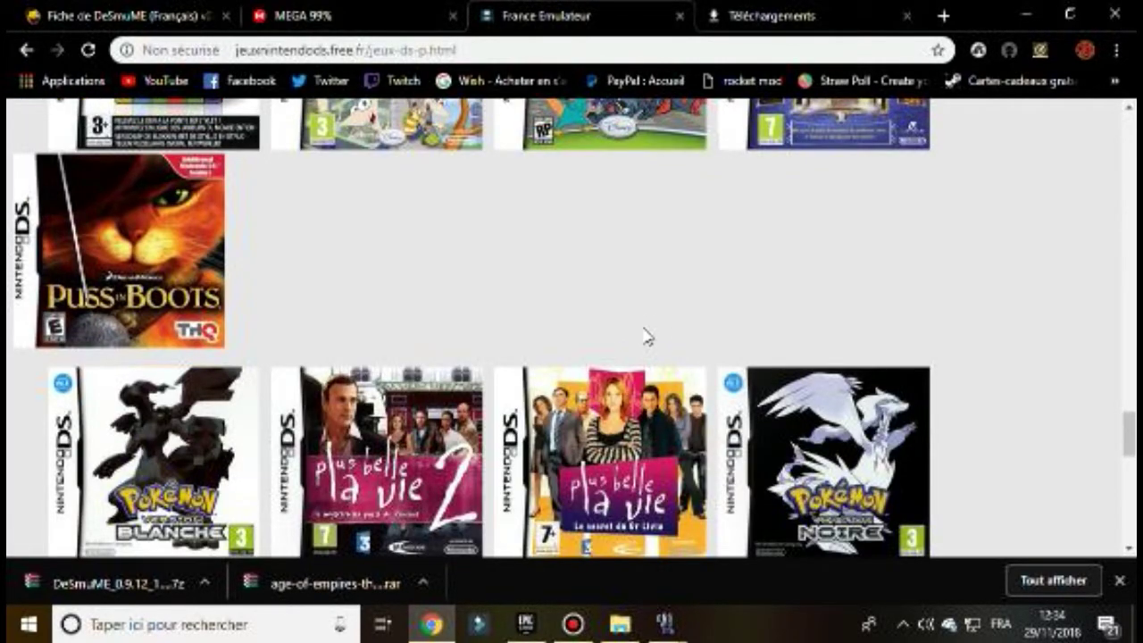
{"action": "scroll", "coordinate": [650, 353], "scroll_direction": "up", "scroll_amount": 5}
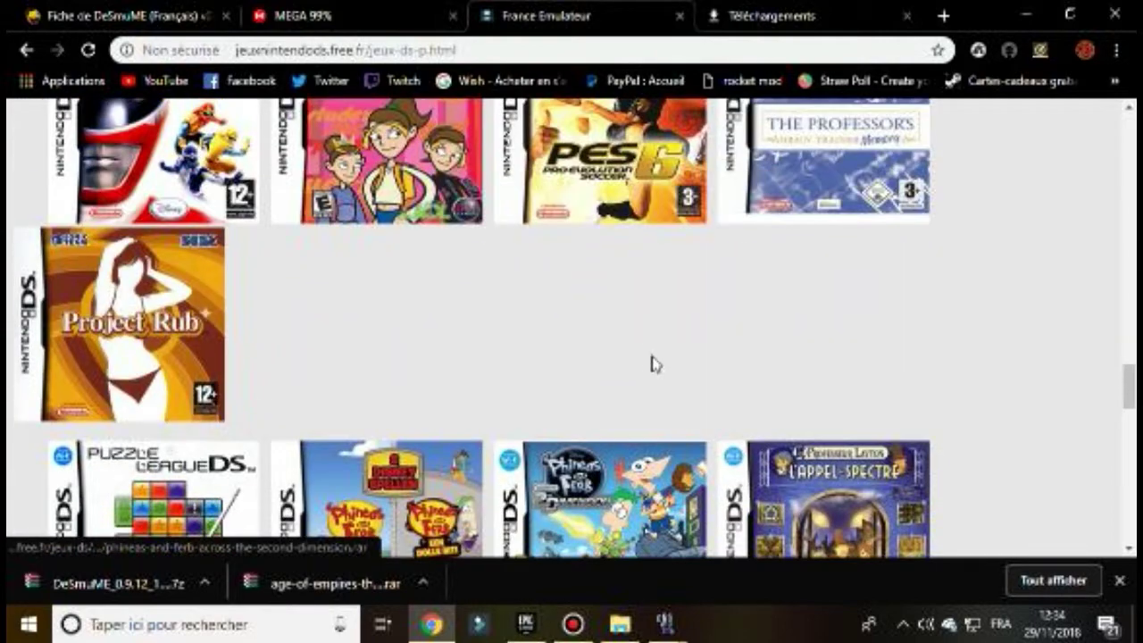
{"action": "scroll", "coordinate": [656, 353], "scroll_direction": "up", "scroll_amount": 2}
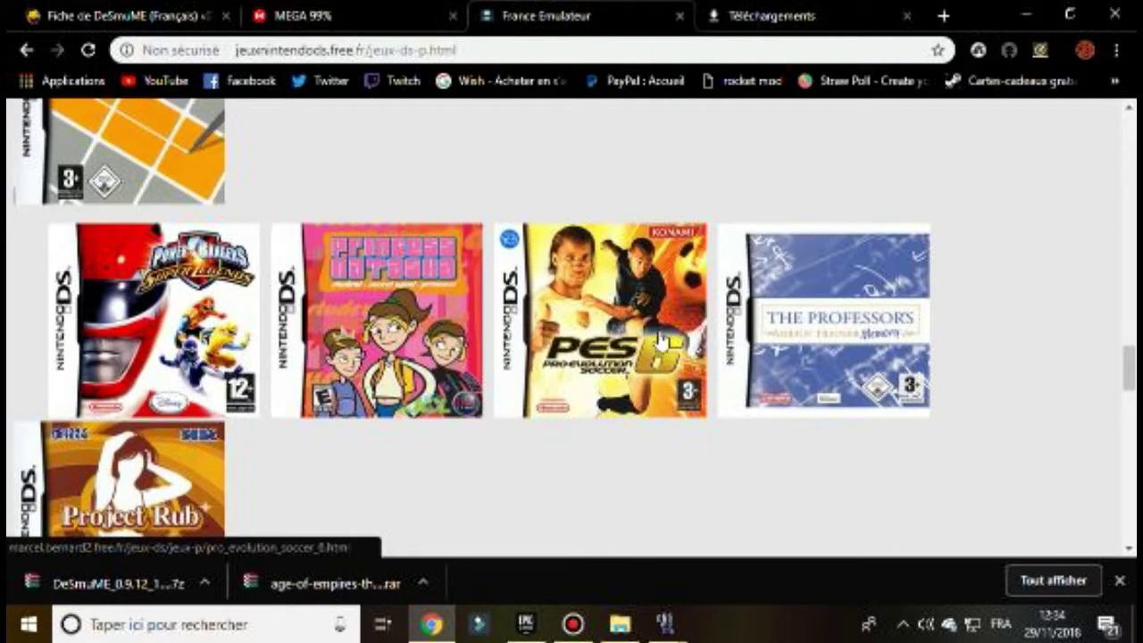
{"action": "scroll", "coordinate": [659, 340], "scroll_direction": "up", "scroll_amount": 5}
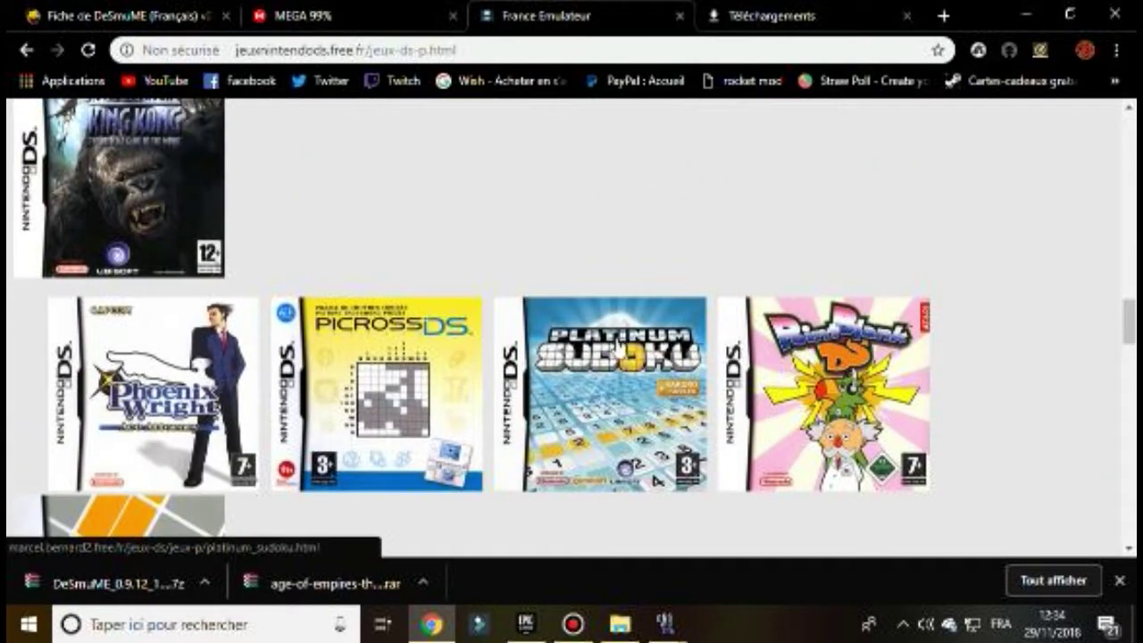
{"action": "scroll", "coordinate": [507, 378], "scroll_direction": "up", "scroll_amount": 3}
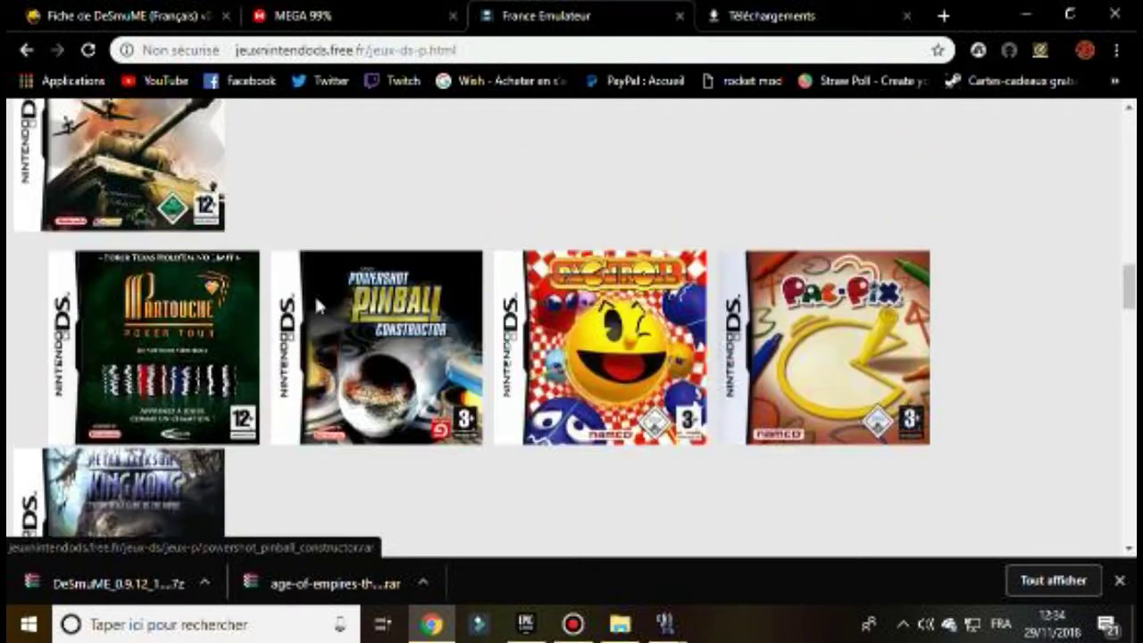
{"action": "scroll", "coordinate": [464, 354], "scroll_direction": "up", "scroll_amount": 5}
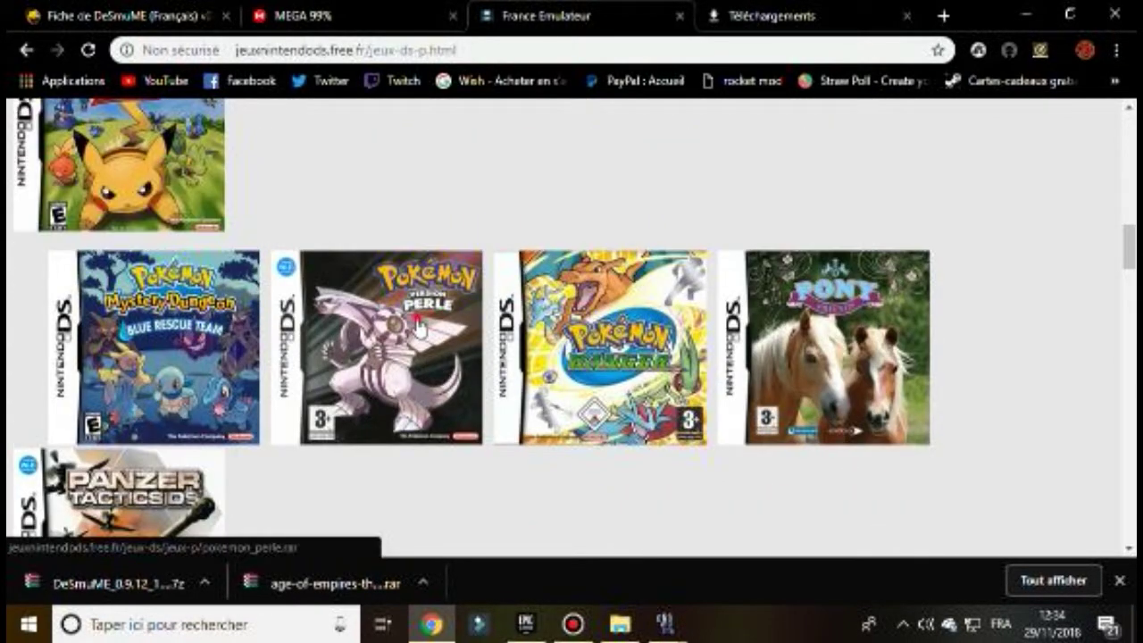
- Start the Pokémon Version Perle download, cancel it and remove its entry from the downloads list
{"action": "left_click", "coordinate": [409, 320]}
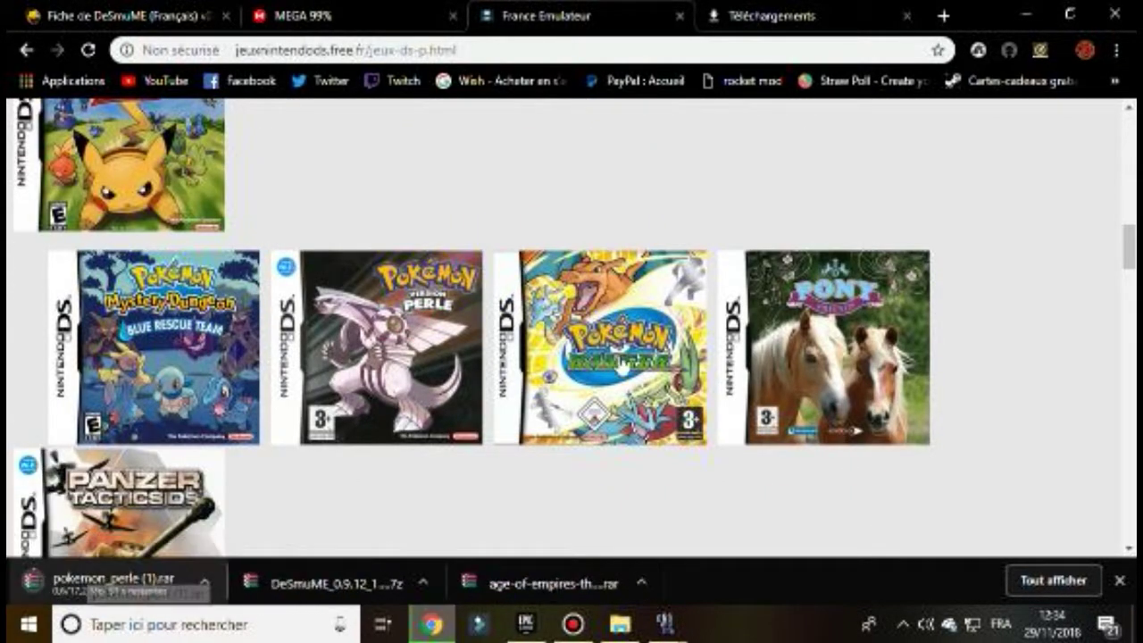
{"action": "left_click", "coordinate": [801, 12]}
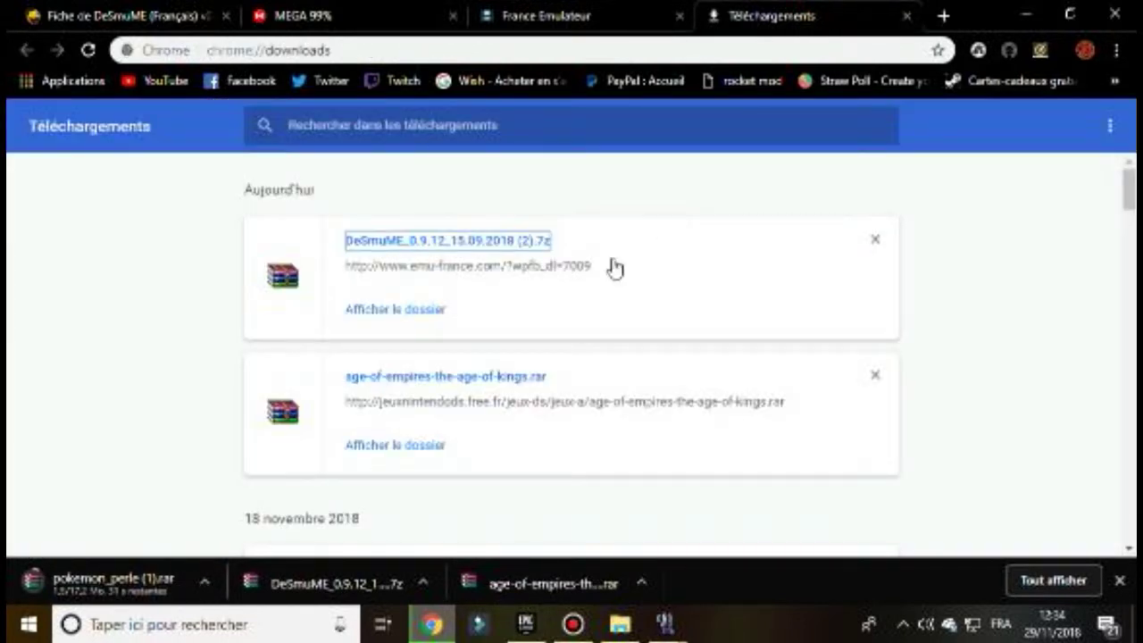
{"action": "left_click", "coordinate": [470, 357]}
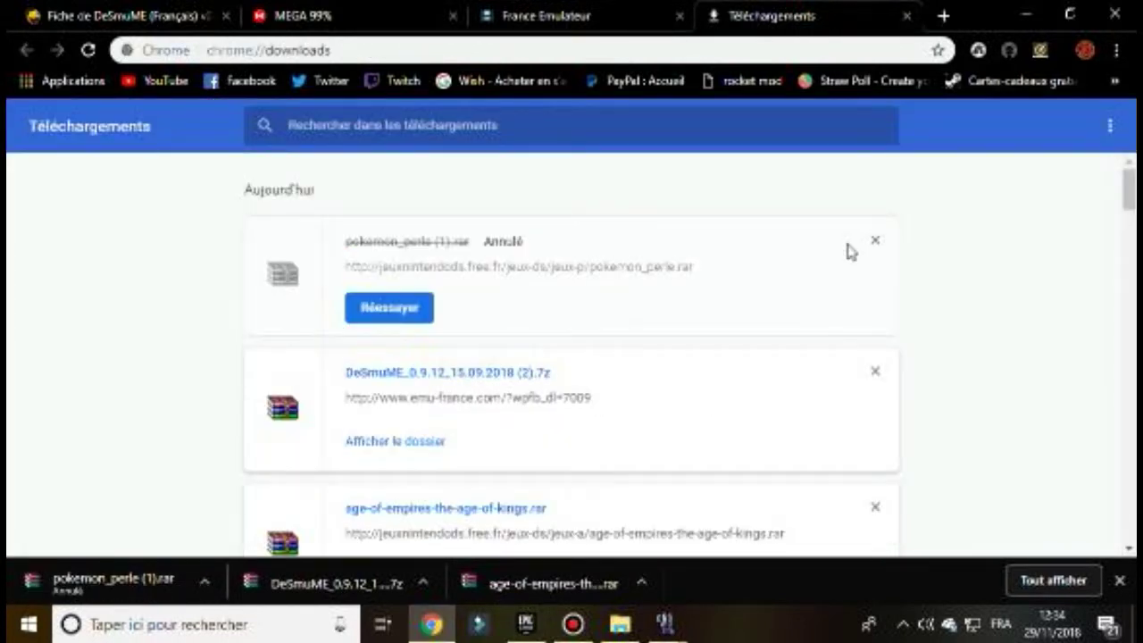
{"action": "left_click", "coordinate": [876, 242]}
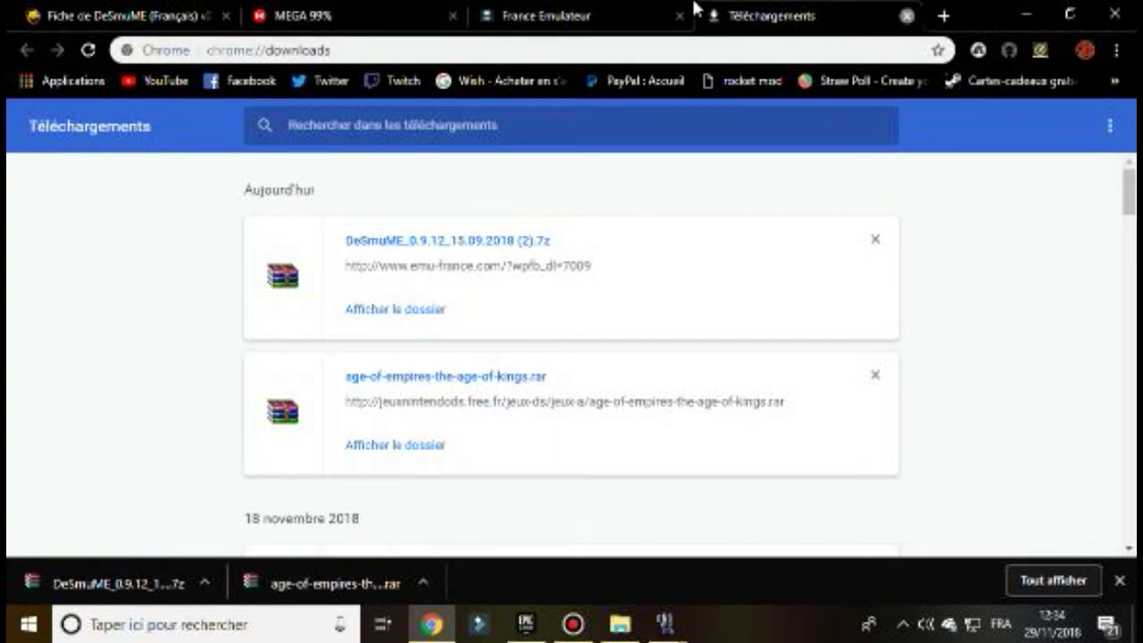
- Close the France Emulateur page and shrink the downloads window so the desktop folders are accessible, minimising Bandicam
{"action": "left_click", "coordinate": [589, 25]}
{"action": "left_click", "coordinate": [680, 16]}
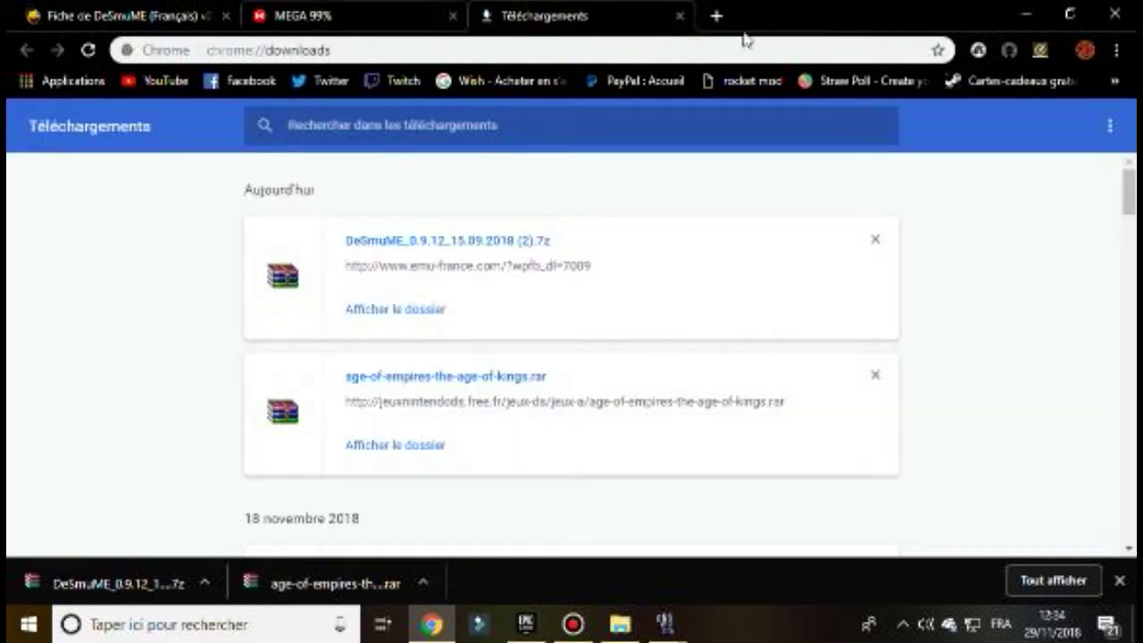
{"action": "left_click_drag", "start_coordinate": [878, 25], "coordinate": [415, 53]}
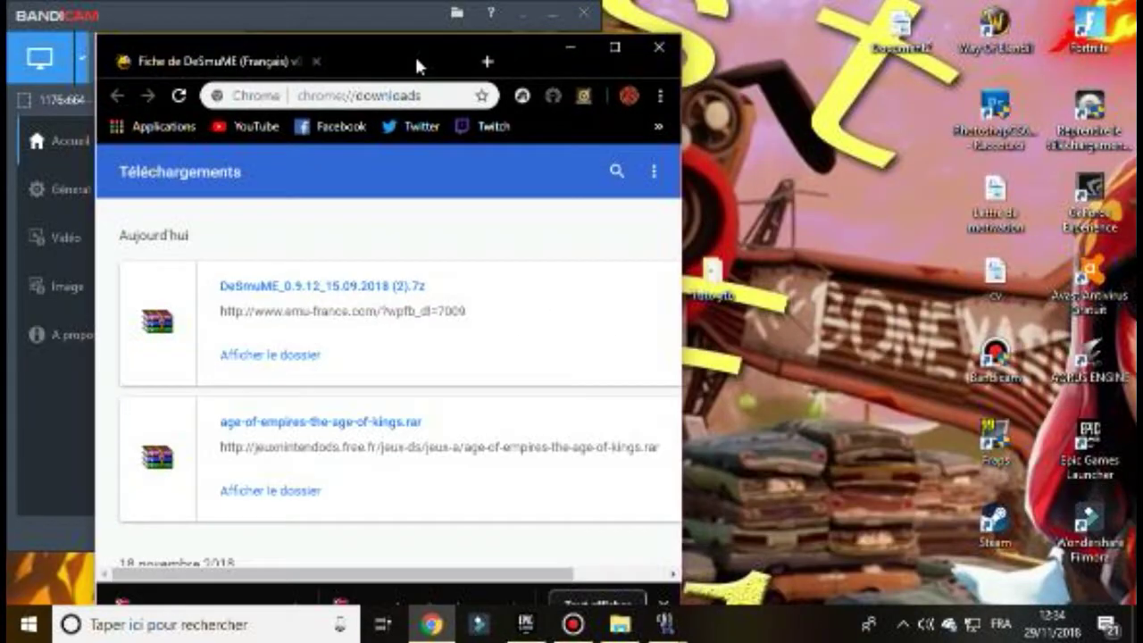
{"action": "left_click", "coordinate": [551, 18]}
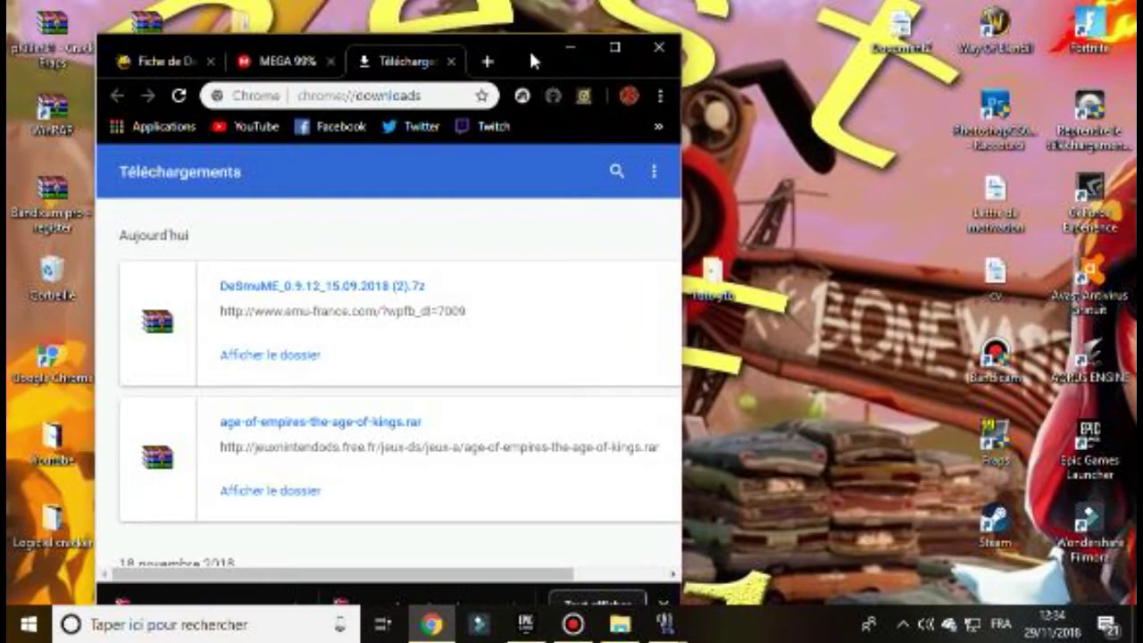
{"action": "left_click_drag", "start_coordinate": [530, 59], "coordinate": [460, 36]}
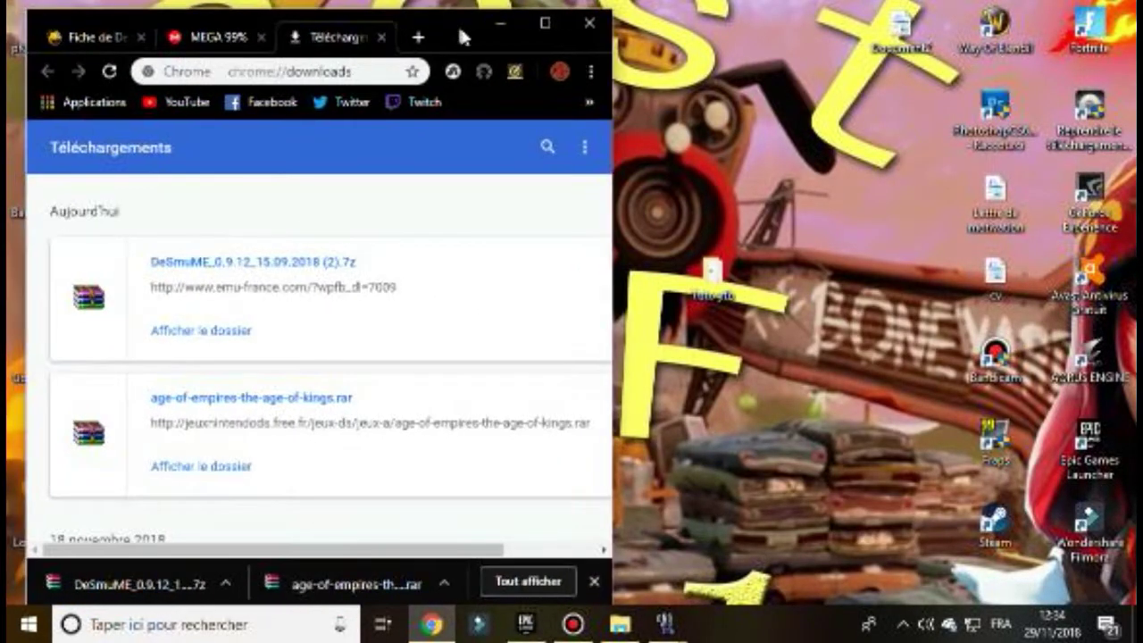
- Copy age-of-empires-the-age-of-kings.rar from the downloads list into the Roms folder of Tuto ytb, and return to Tuto ytb
{"action": "double_click", "coordinate": [715, 272]}
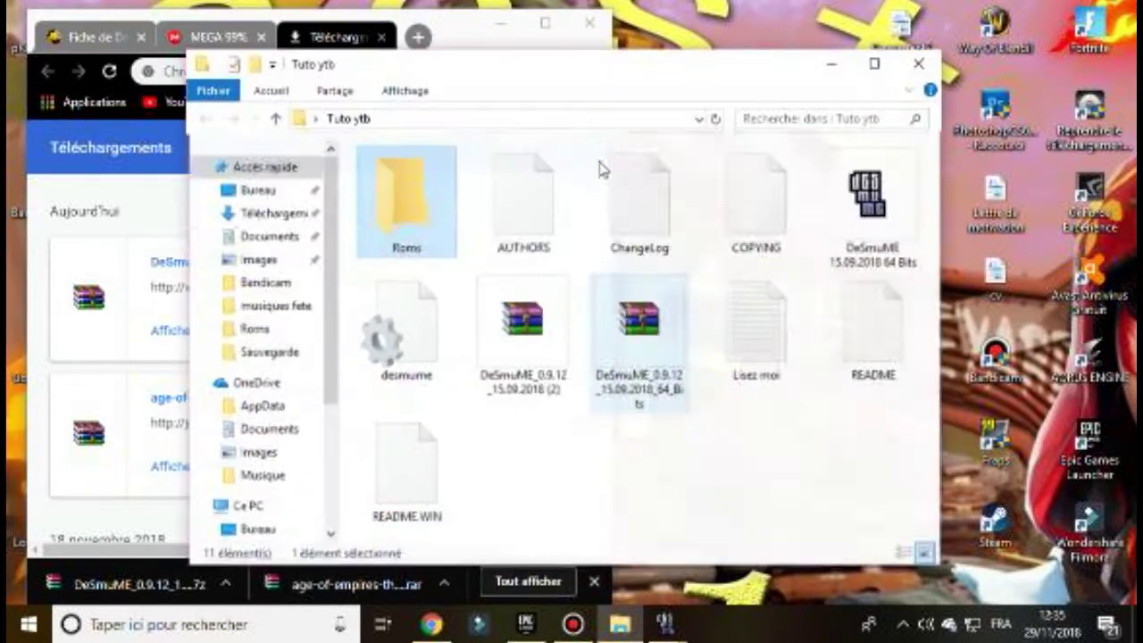
{"action": "left_click", "coordinate": [589, 94]}
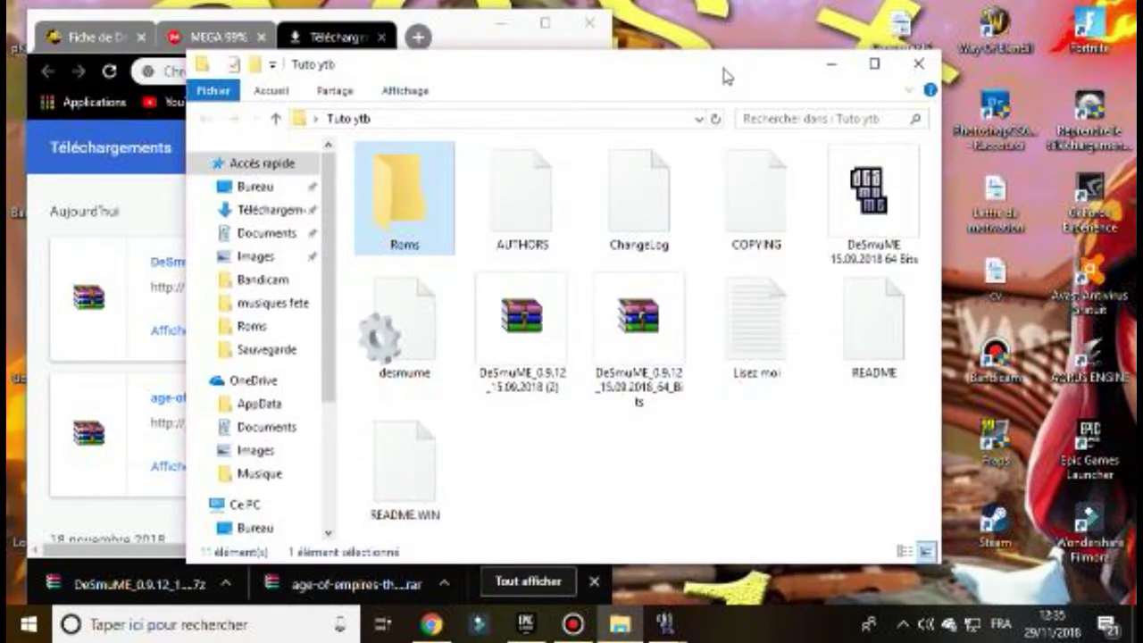
{"action": "left_click_drag", "start_coordinate": [725, 77], "coordinate": [865, 70]}
{"action": "double_click", "coordinate": [559, 183]}
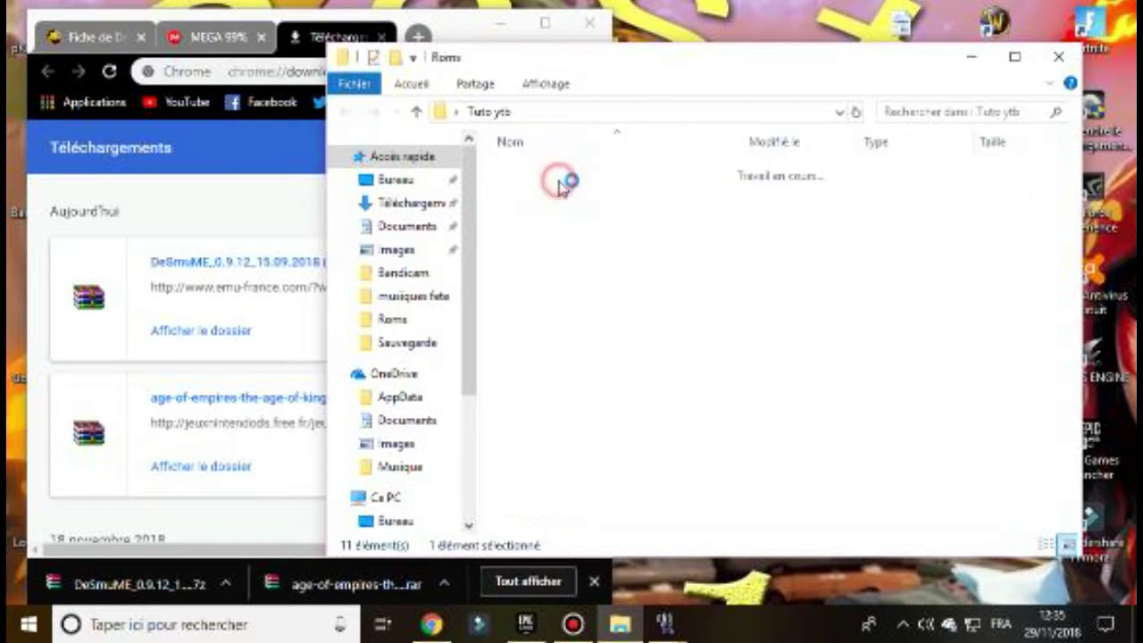
{"action": "left_click_drag", "start_coordinate": [679, 70], "coordinate": [734, 27]}
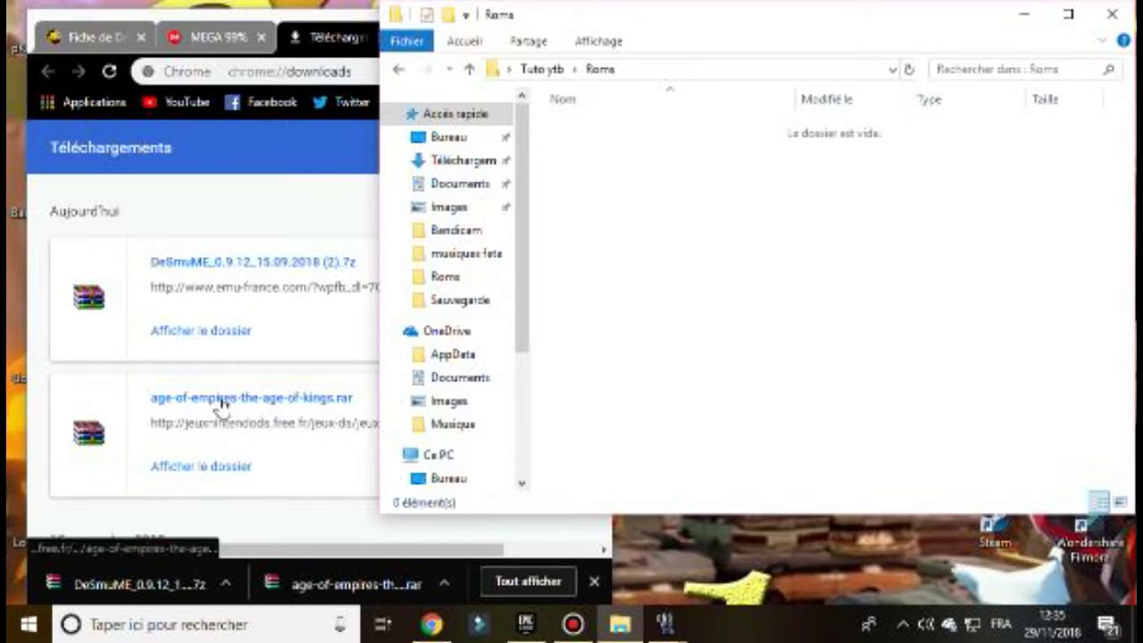
{"action": "left_click_drag", "start_coordinate": [218, 402], "coordinate": [734, 216]}
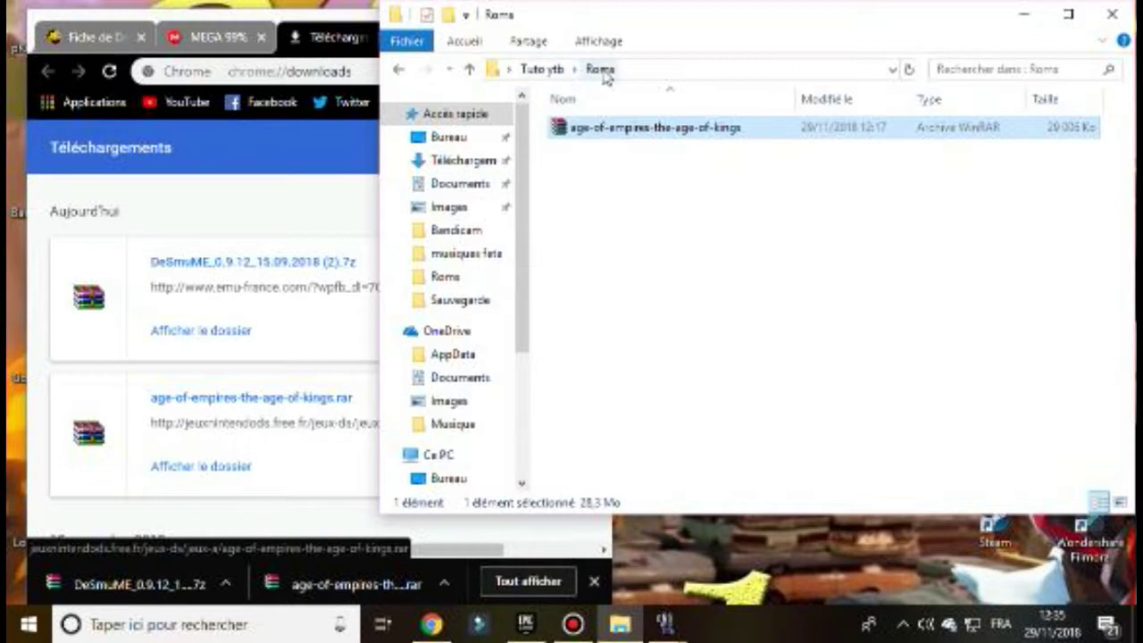
{"action": "left_click", "coordinate": [546, 71]}
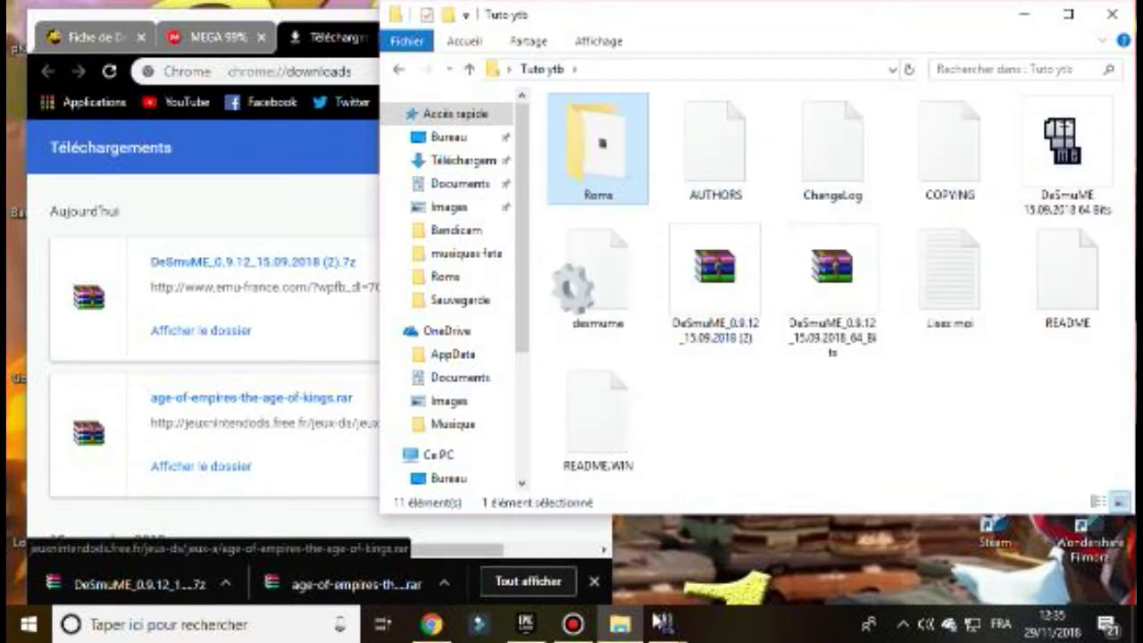
- Switch to the DeSmuME emulator and bring up its dialog for opening a ROM
{"action": "mouse_move", "coordinate": [665, 623]}
{"action": "left_click", "coordinate": [738, 551]}
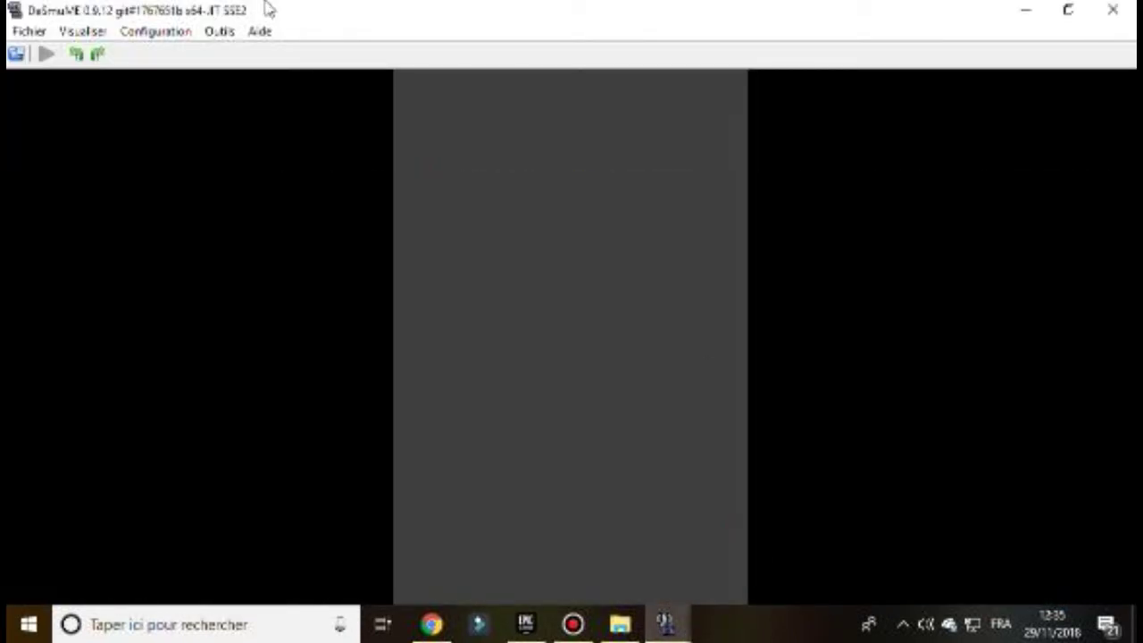
{"action": "left_click", "coordinate": [28, 32]}
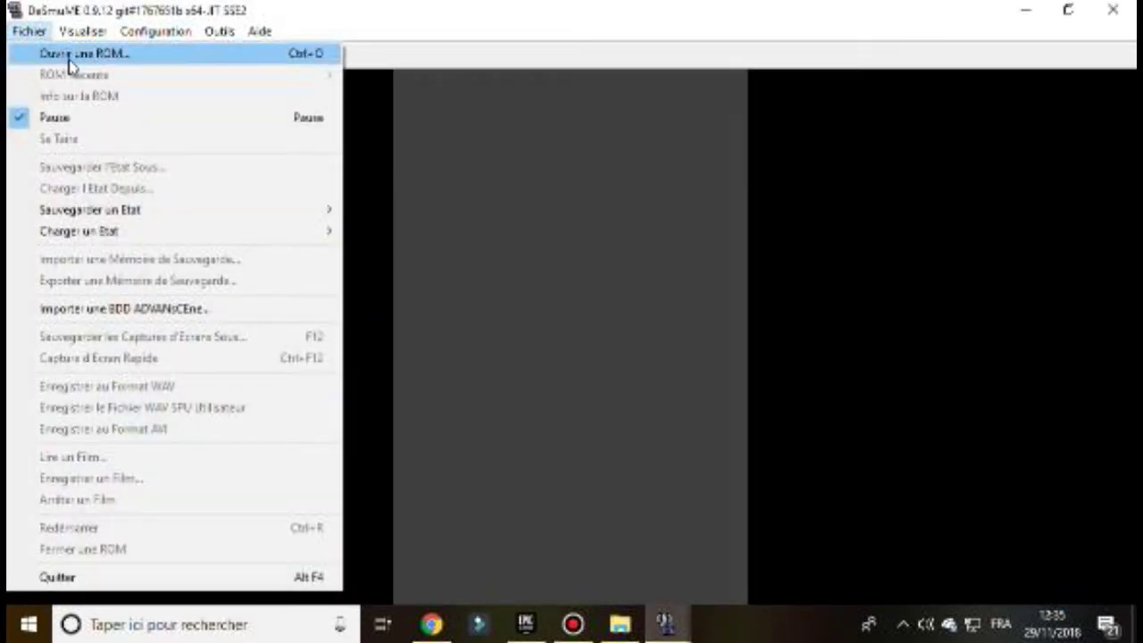
{"action": "left_click", "coordinate": [68, 60]}
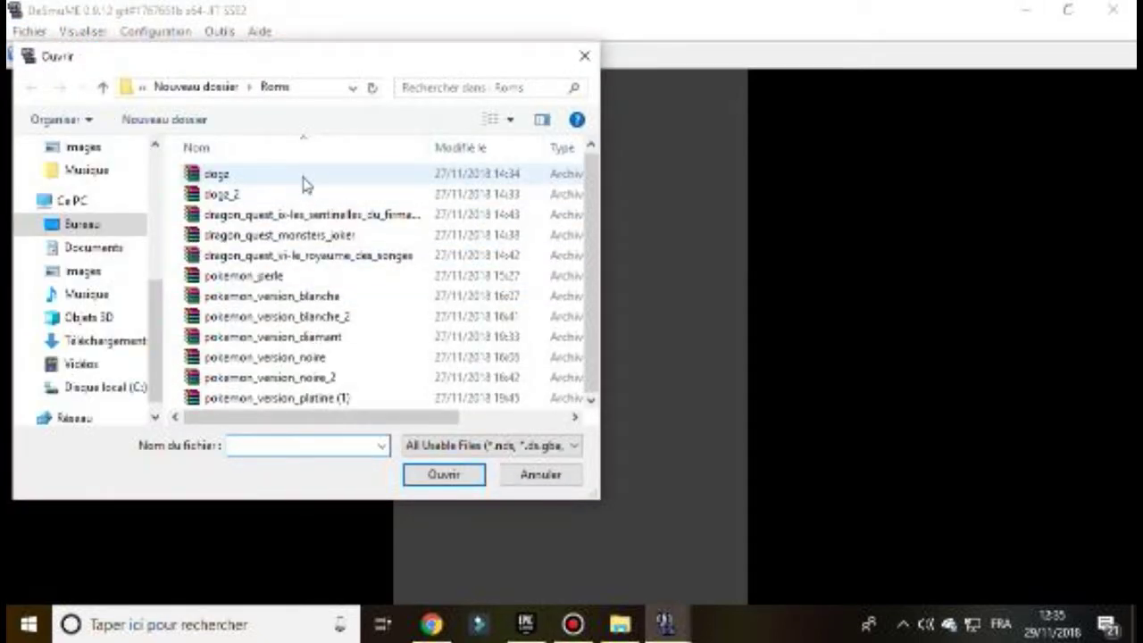
- Browse from the current Roms folder to the Tuto ytb folder on the desktop (Bureau) in the ROM dialog
{"action": "left_click", "coordinate": [200, 87]}
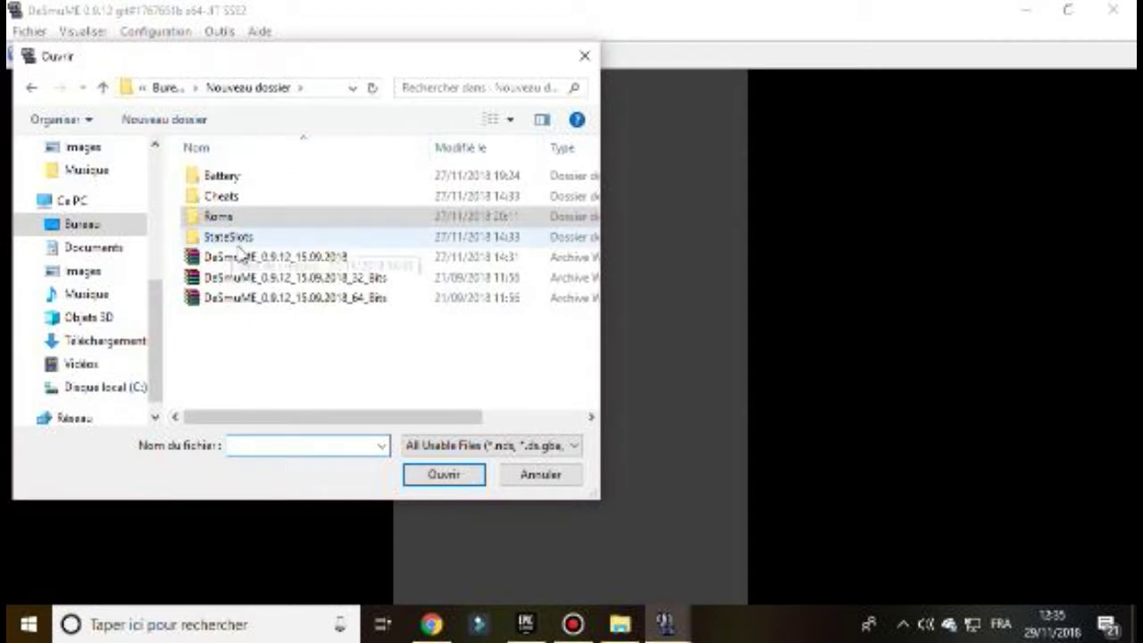
{"action": "left_click", "coordinate": [168, 88]}
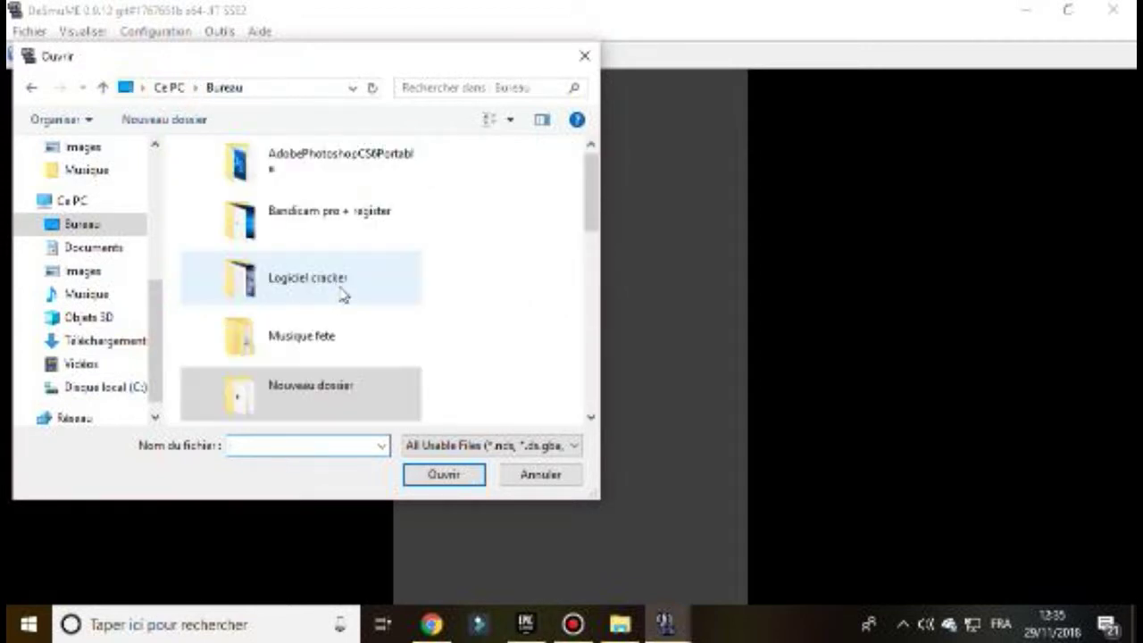
{"action": "scroll", "coordinate": [345, 301], "scroll_direction": "down", "scroll_amount": 5}
{"action": "scroll", "coordinate": [365, 306], "scroll_direction": "up", "scroll_amount": 2}
{"action": "scroll", "coordinate": [384, 308], "scroll_direction": "up", "scroll_amount": 3}
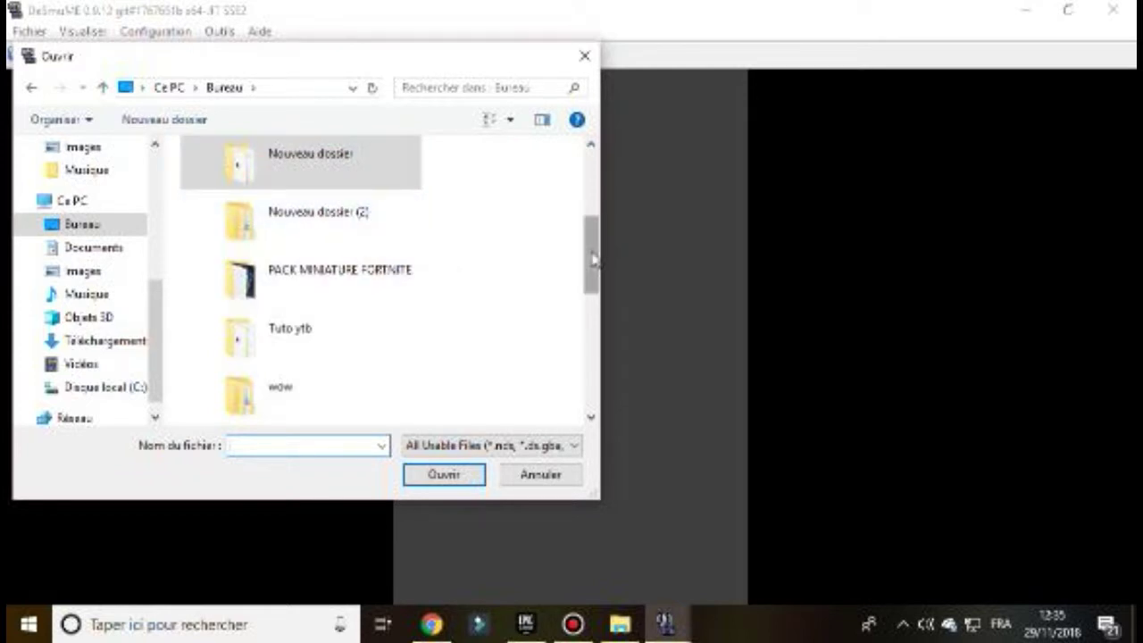
{"action": "left_click_drag", "start_coordinate": [593, 258], "coordinate": [598, 299]}
{"action": "scroll", "coordinate": [598, 265], "scroll_direction": "up", "scroll_amount": 1}
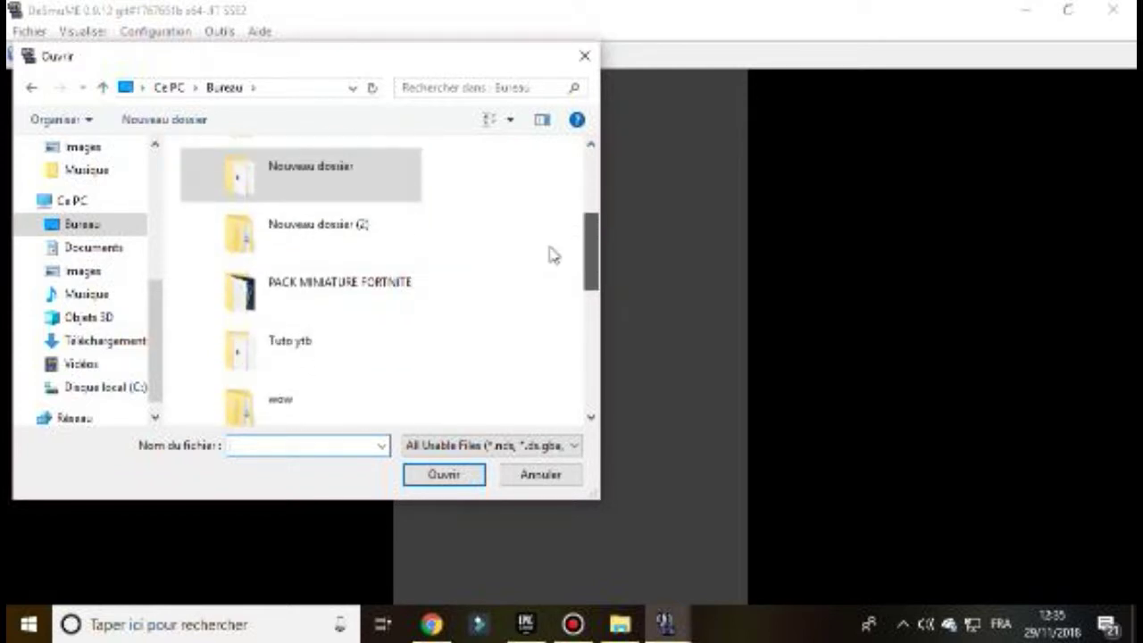
{"action": "double_click", "coordinate": [340, 359]}
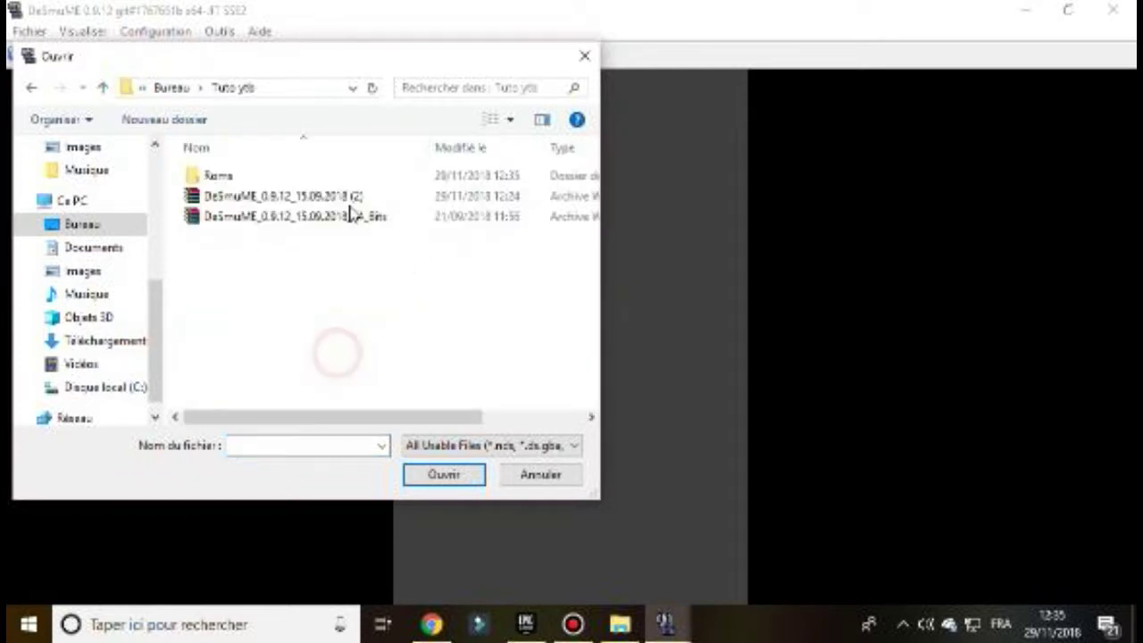
- Load Age Of Empires - The Age of Kings .nds from the age-of-empires-the-age-of-kings archive in the Roms folder
{"action": "left_click", "coordinate": [249, 176]}
{"action": "double_click", "coordinate": [249, 176]}
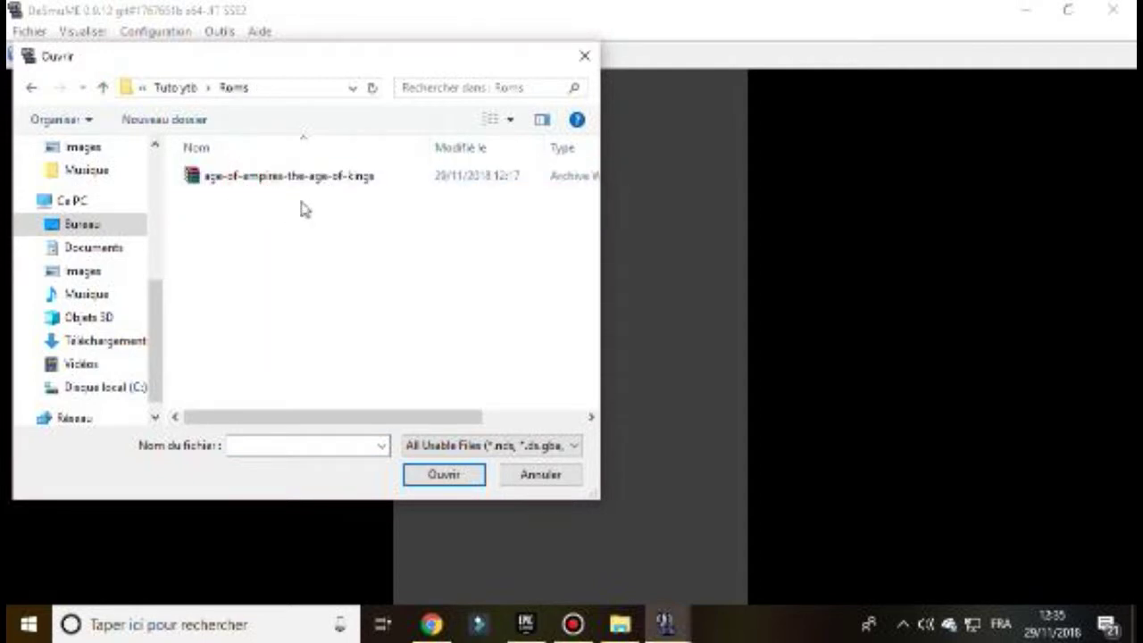
{"action": "double_click", "coordinate": [330, 184]}
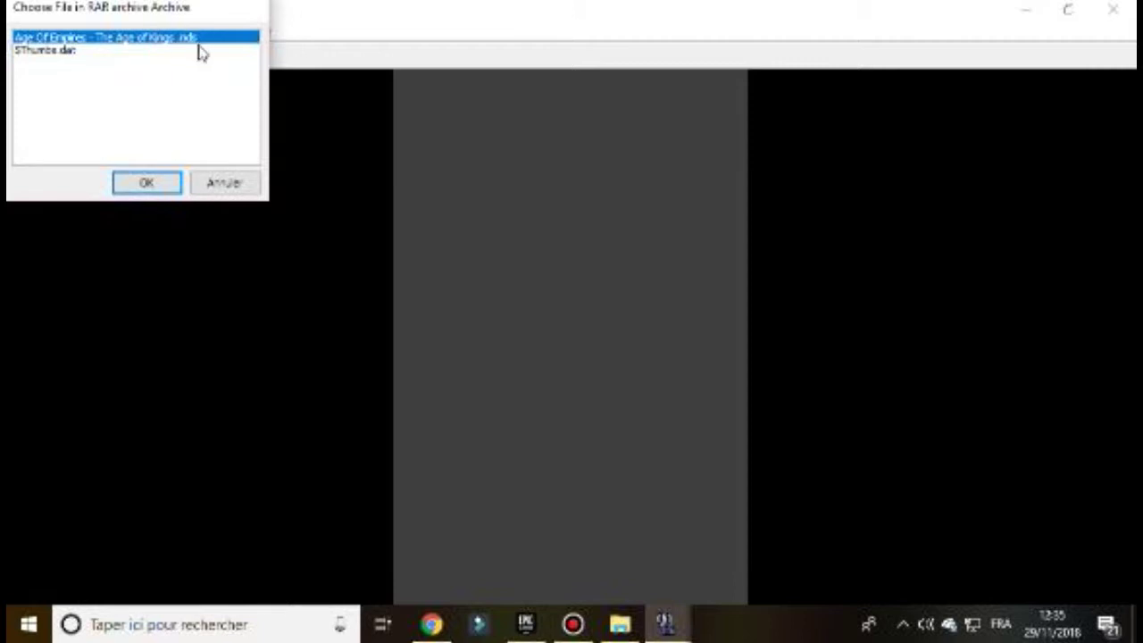
{"action": "left_click", "coordinate": [144, 184]}
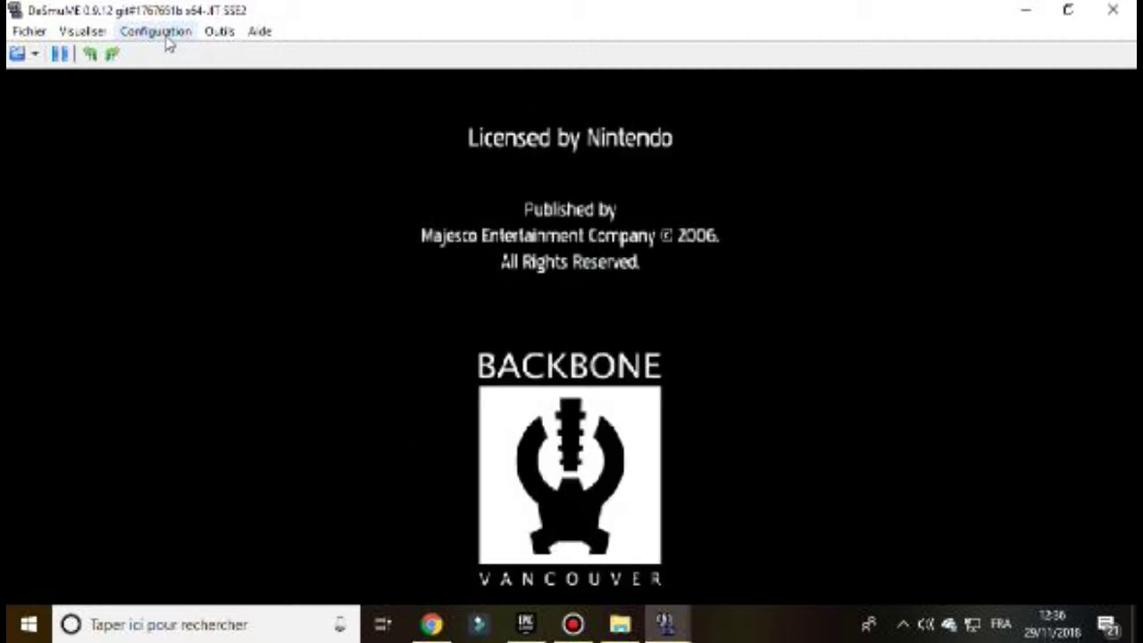
- Lower DeSmuME's volume to 14 in the Windows volume mixer and return to the emulator
{"action": "right_click", "coordinate": [927, 624]}
{"action": "left_click", "coordinate": [979, 461]}
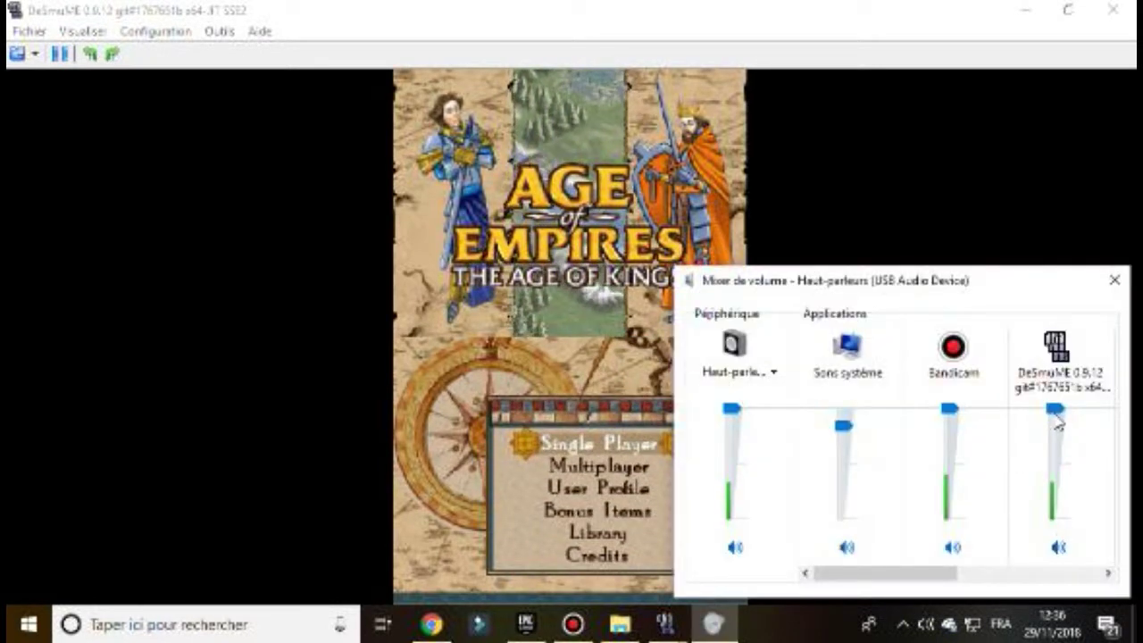
{"action": "left_click_drag", "start_coordinate": [1055, 409], "coordinate": [1057, 509]}
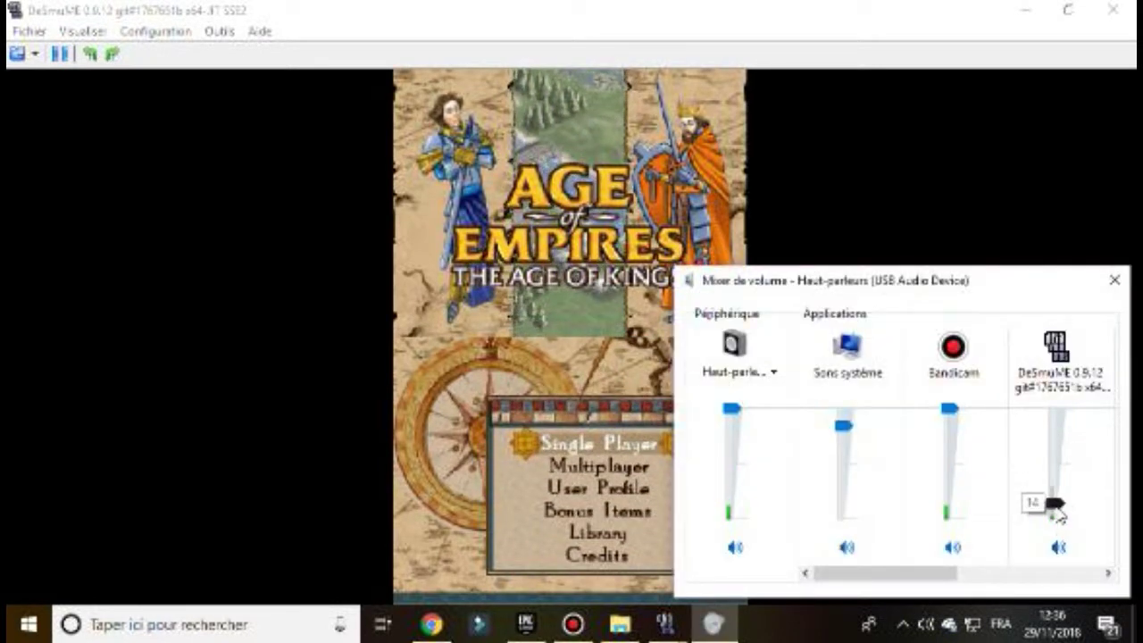
{"action": "left_click", "coordinate": [917, 214]}
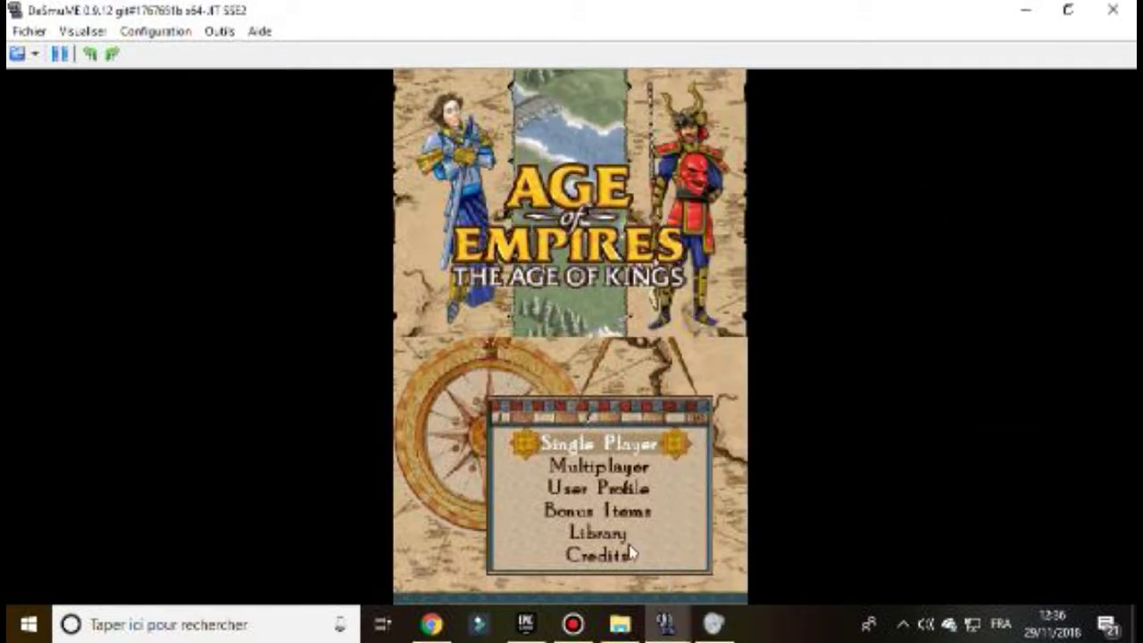
{"action": "left_click", "coordinate": [131, 35]}
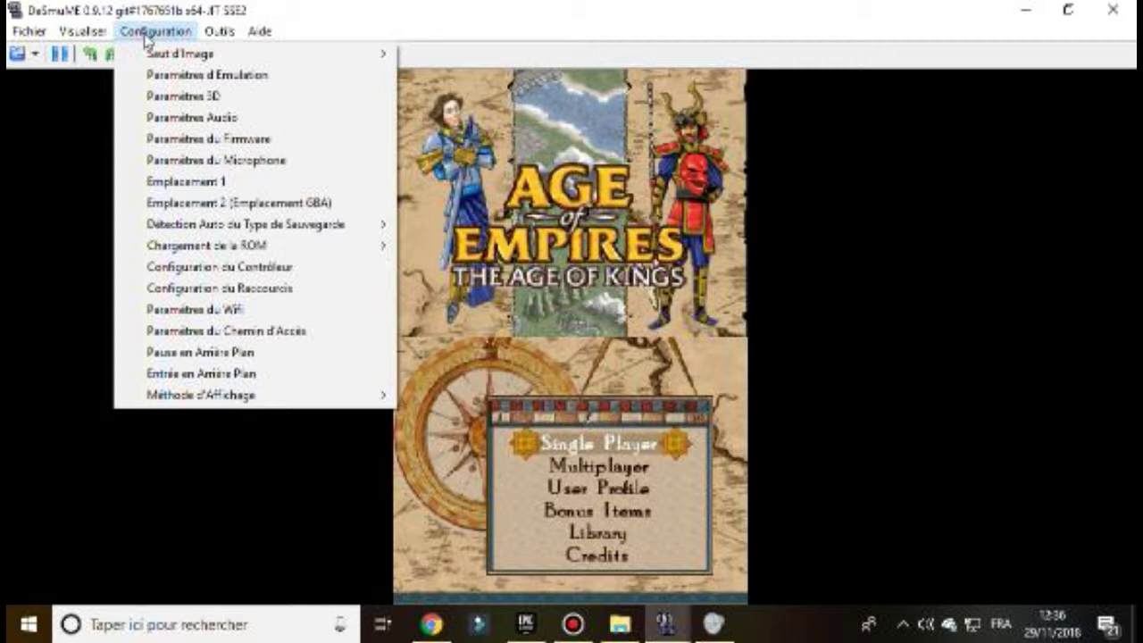
{"action": "left_click", "coordinate": [1022, 184]}
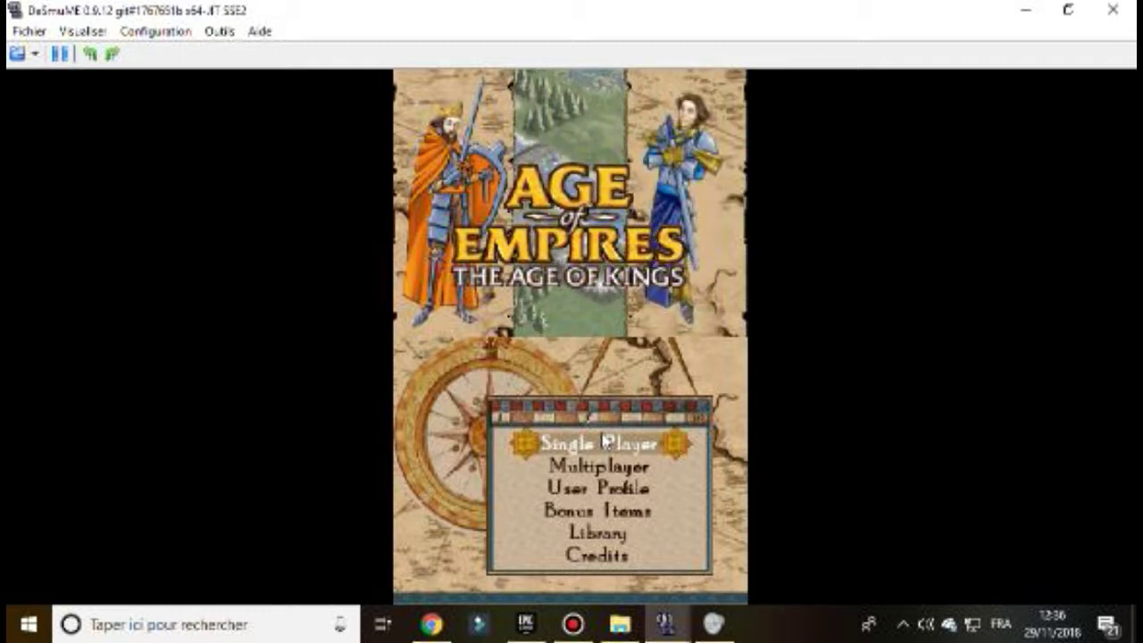
- Visit the game's Multiplayer menu, go back and enter Single Player
{"action": "left_click", "coordinate": [627, 467]}
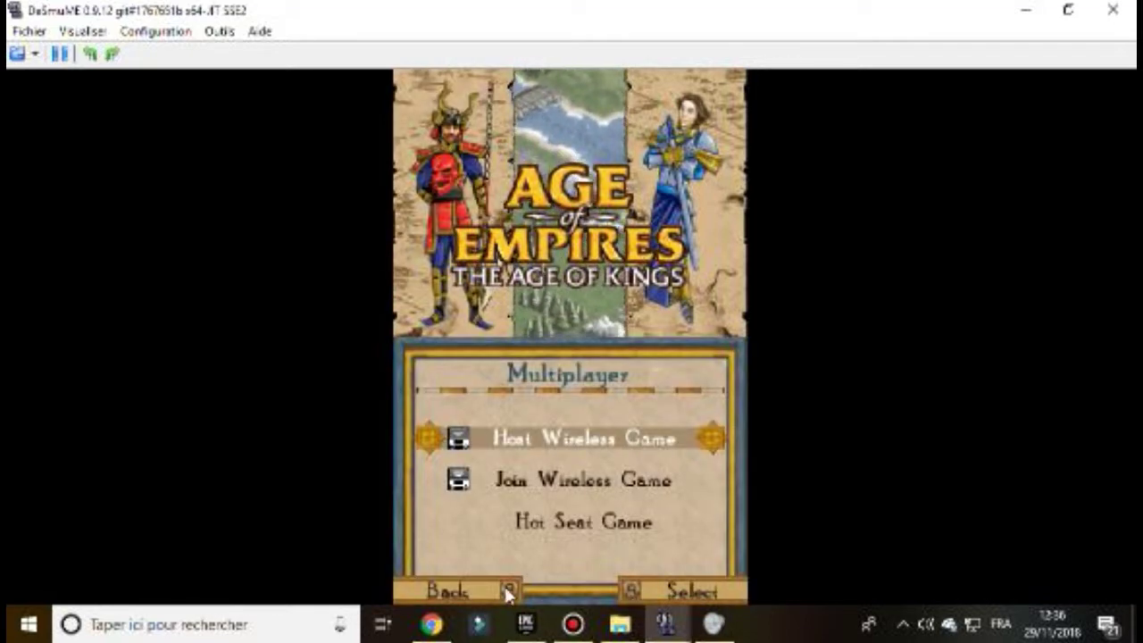
{"action": "left_click", "coordinate": [507, 594]}
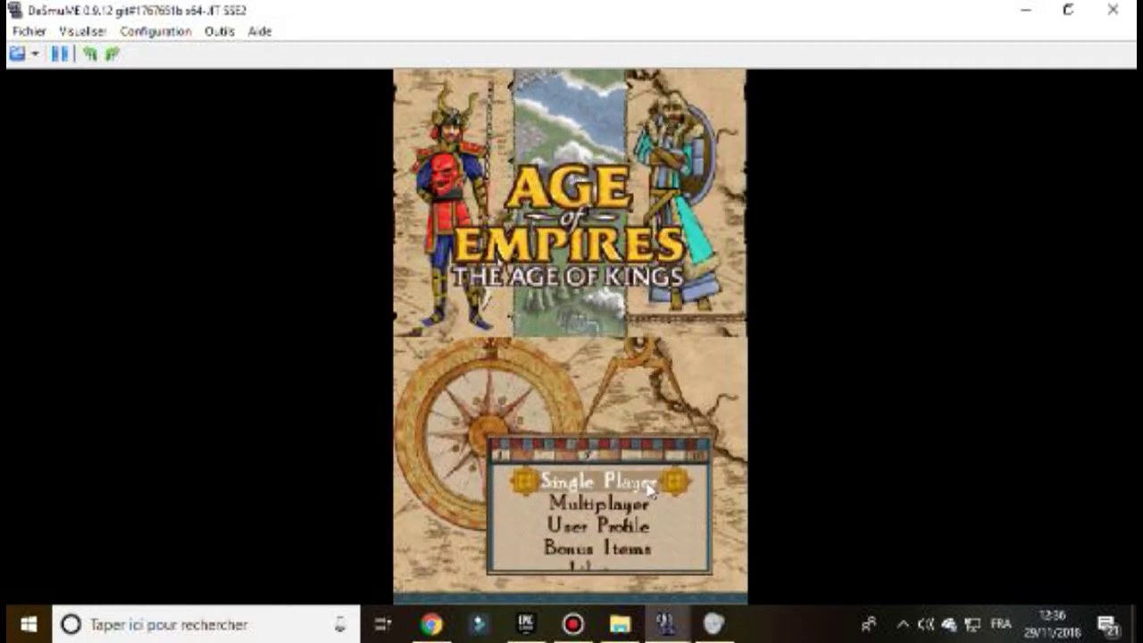
{"action": "left_click", "coordinate": [644, 443]}
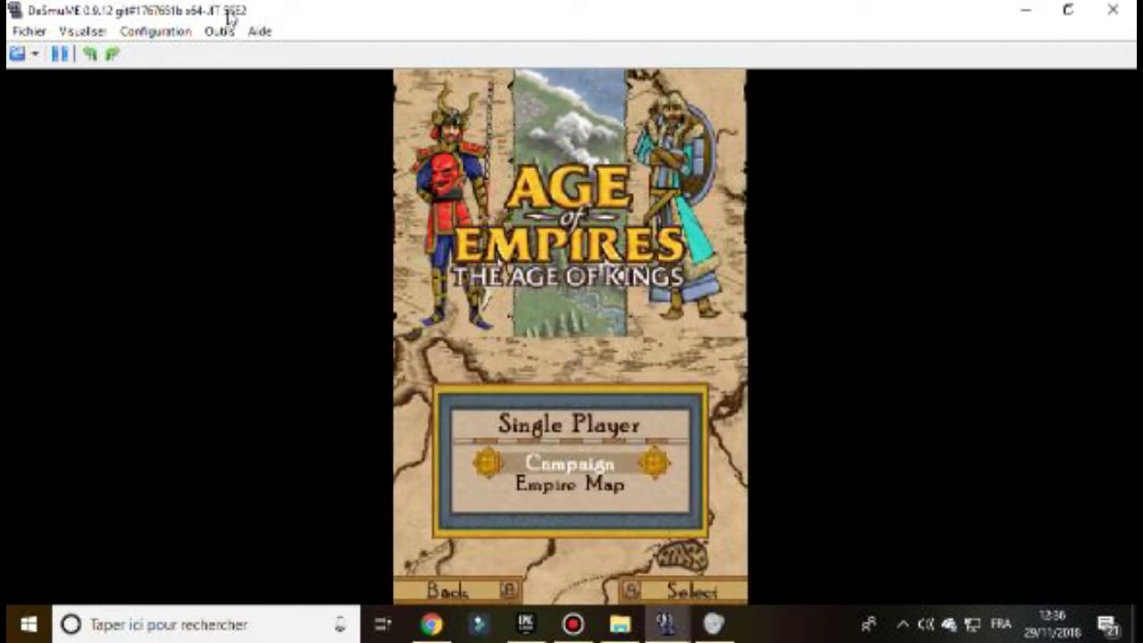
- Change the LCD layout so the two DS screens sit side by side horizontally
{"action": "left_click", "coordinate": [155, 32]}
{"action": "mouse_move", "coordinate": [219, 31]}
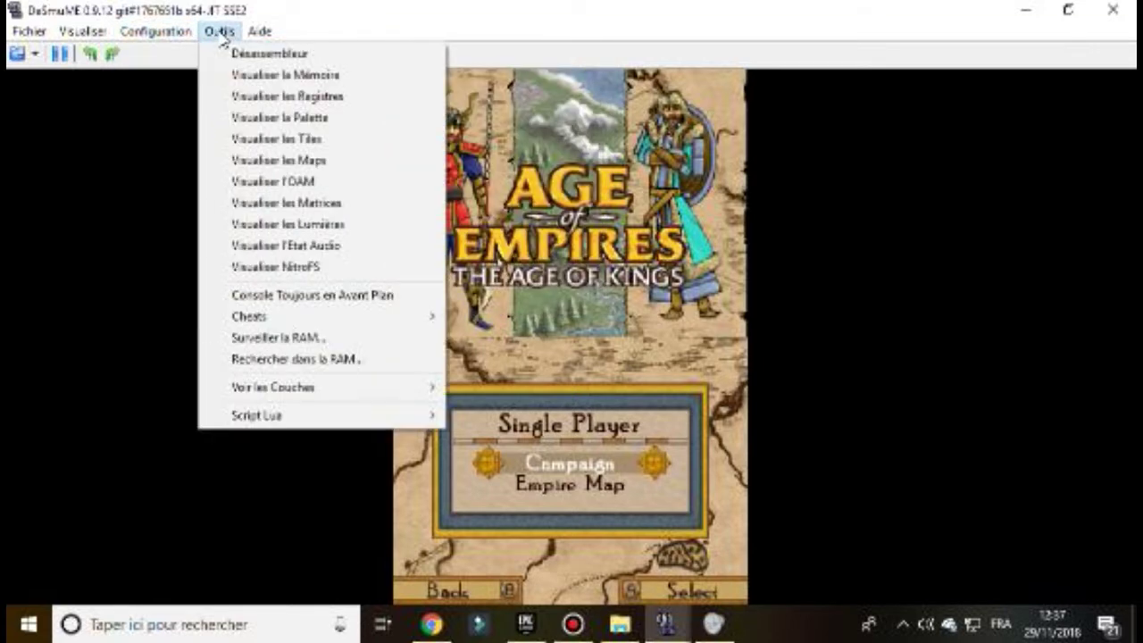
{"action": "mouse_move", "coordinate": [102, 34]}
{"action": "mouse_move", "coordinate": [184, 56]}
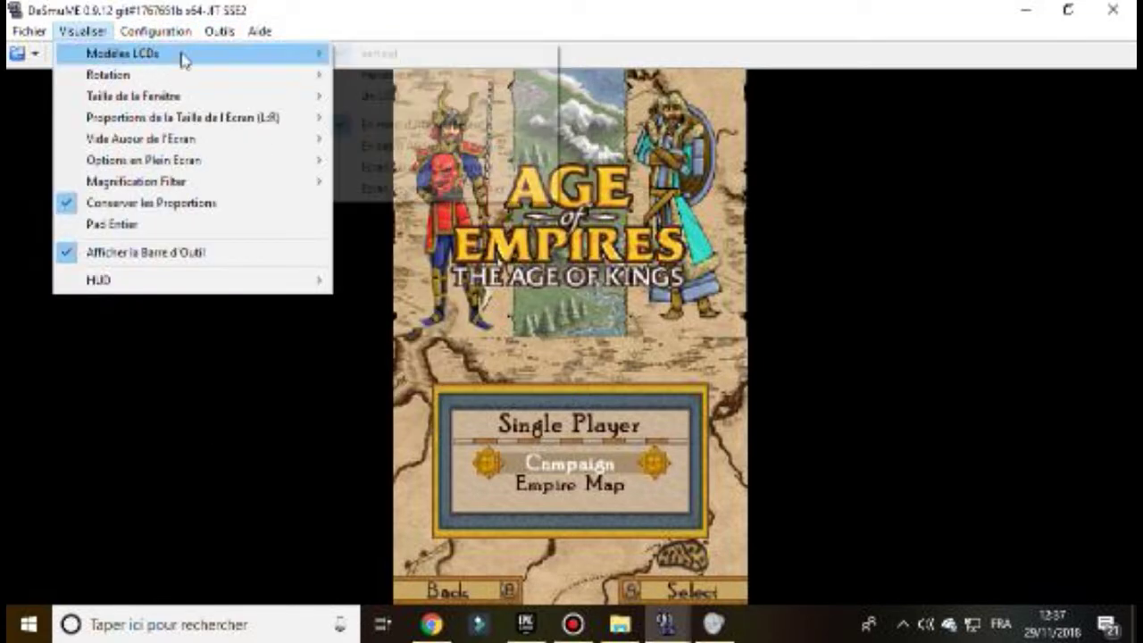
{"action": "left_click", "coordinate": [402, 73]}
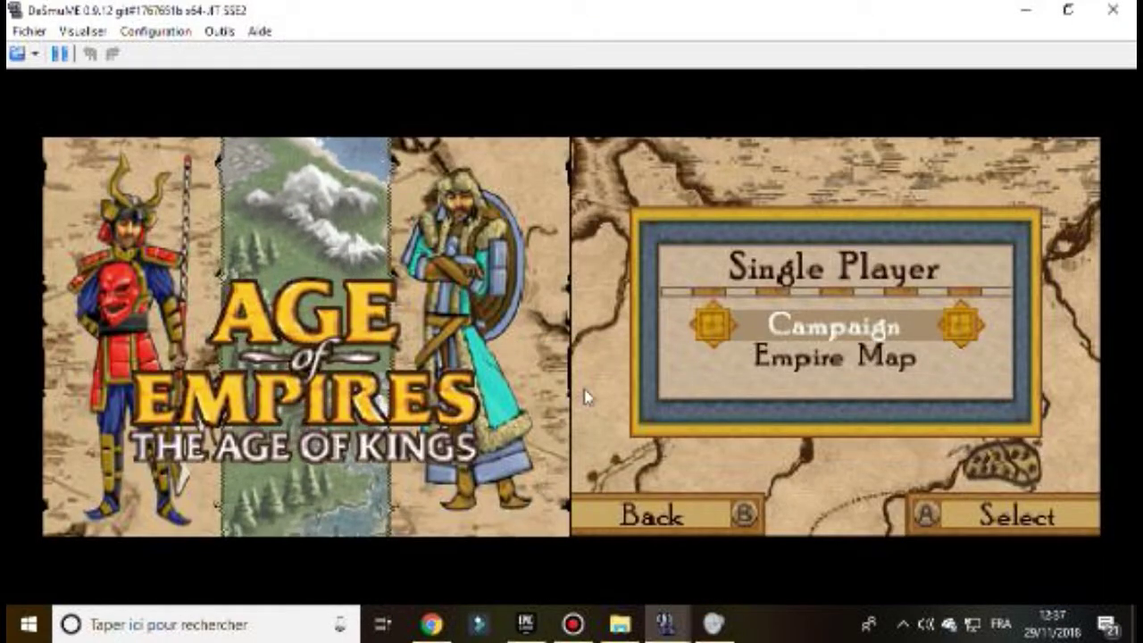
- Choose Empire Map and start the scenario on the Corner Kingdoms map
{"action": "left_click", "coordinate": [835, 362]}
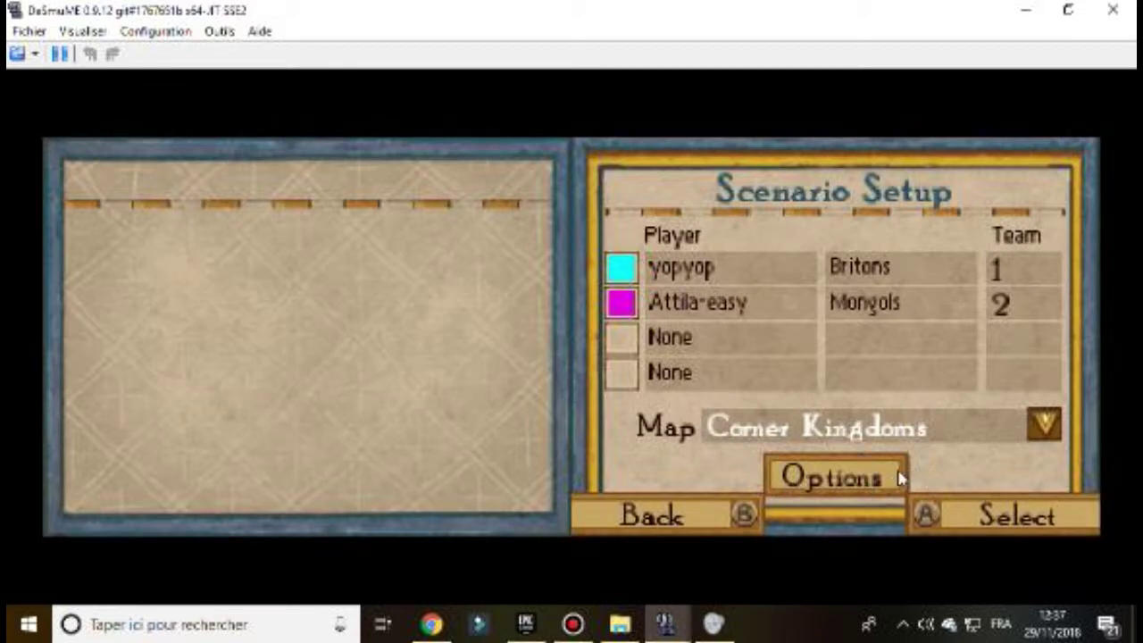
{"action": "left_click", "coordinate": [976, 525]}
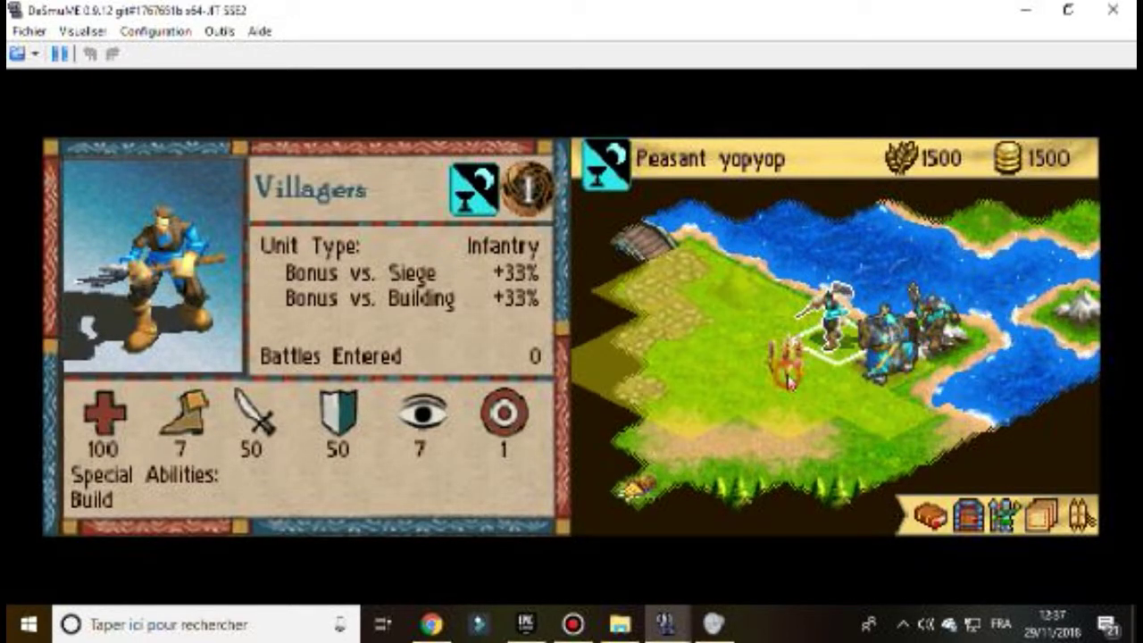
- Move the Villagers unit onto the neighbouring wheat plains tile and finish its move with Done
{"action": "left_click", "coordinate": [803, 373]}
{"action": "left_click", "coordinate": [797, 284]}
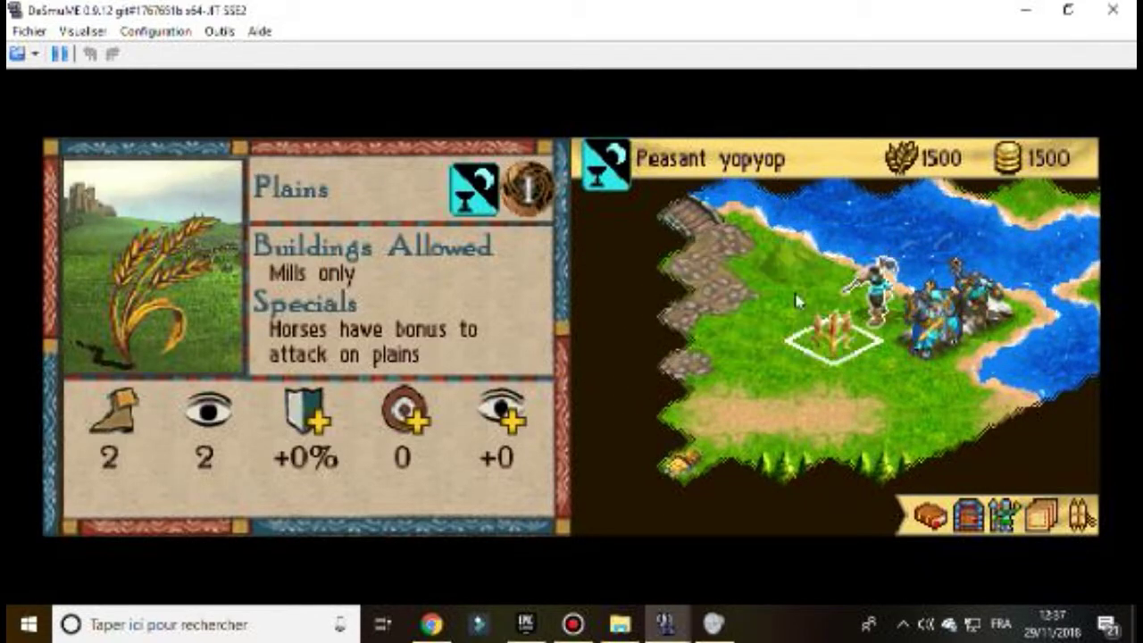
{"action": "left_click", "coordinate": [794, 364]}
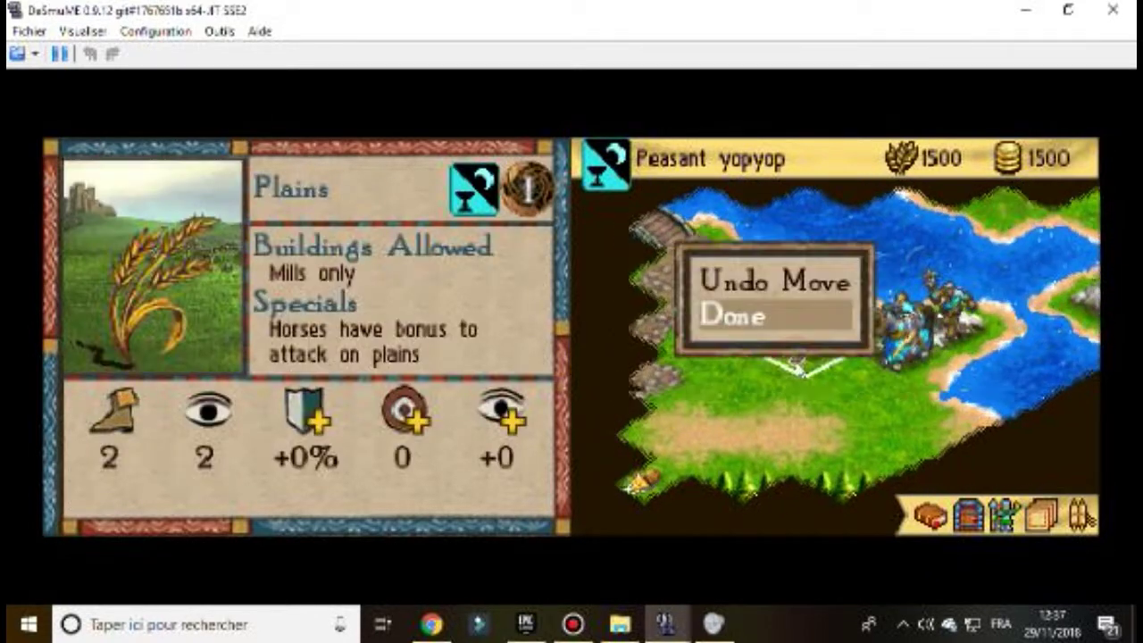
{"action": "left_click", "coordinate": [794, 316]}
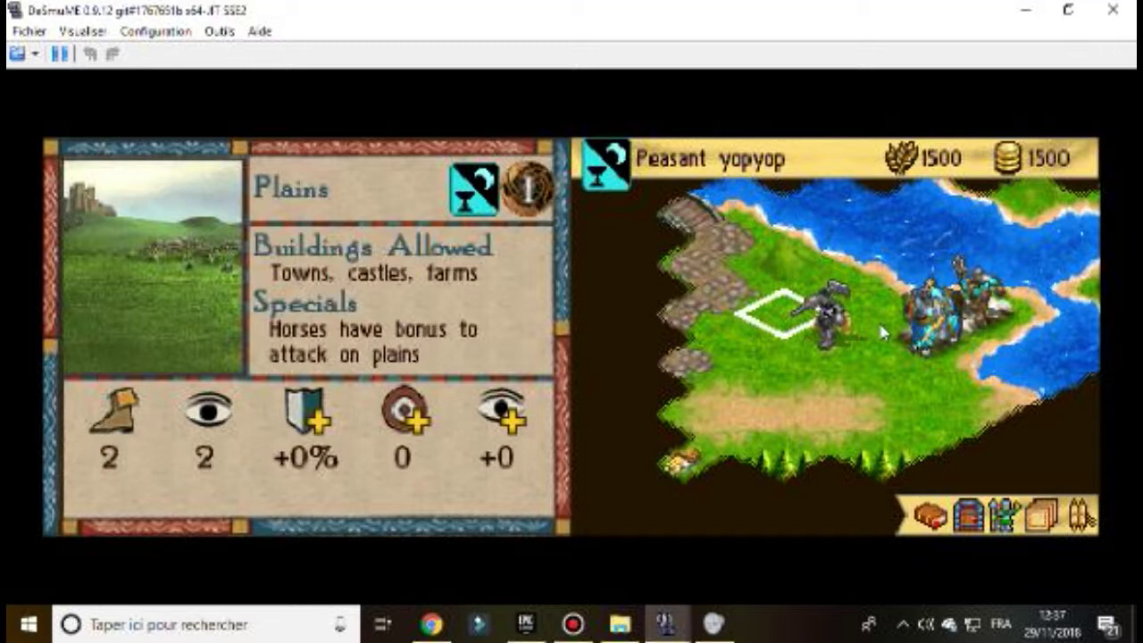
- Move the Richard the Lionheart cavalry unit onto the road and use its Superb Leader hero power
{"action": "left_click", "coordinate": [929, 326]}
{"action": "left_click", "coordinate": [725, 347]}
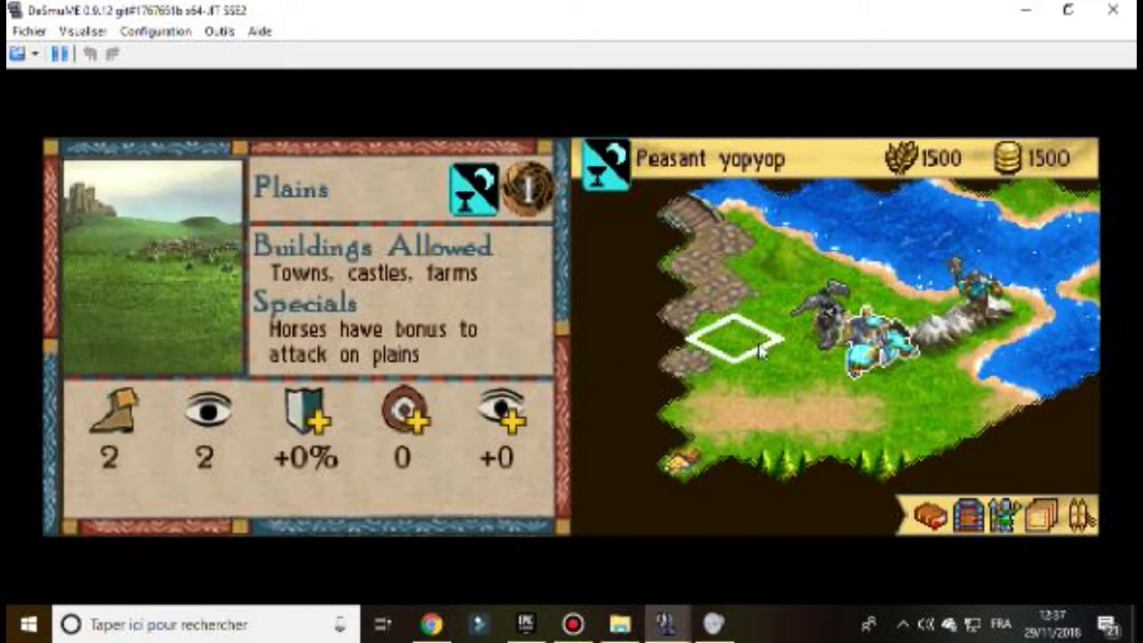
{"action": "left_click", "coordinate": [768, 284]}
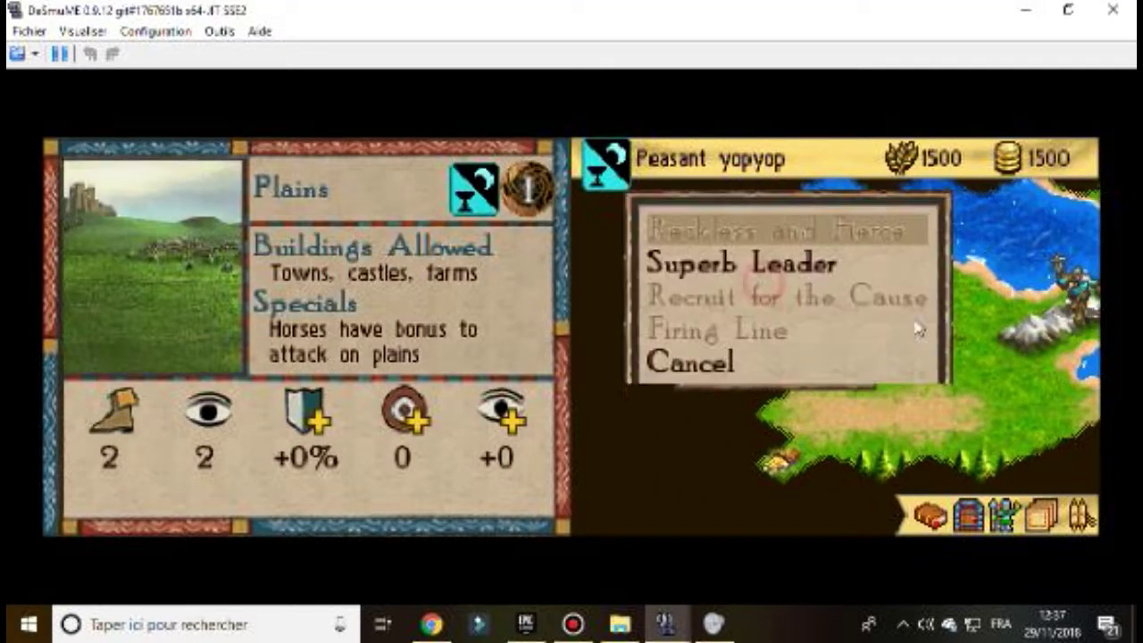
{"action": "left_click", "coordinate": [794, 266]}
{"action": "left_click", "coordinate": [793, 268]}
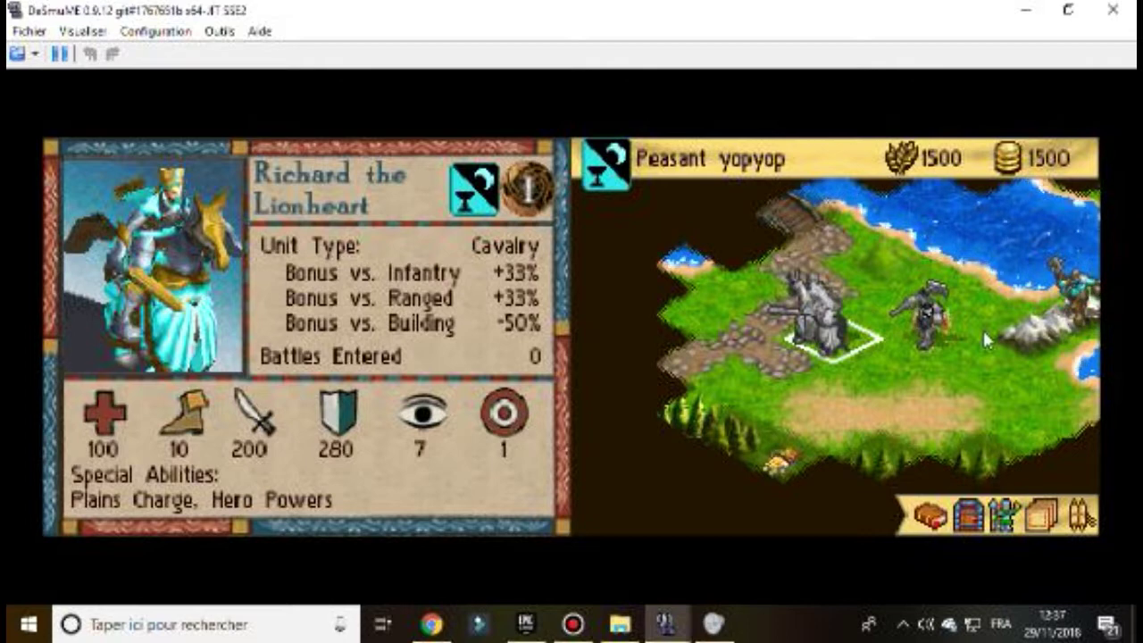
- Bring up the in-game menu, and open the emulator's controller configuration (Configuration du Contrôleur)
{"action": "key", "text": "Return"}
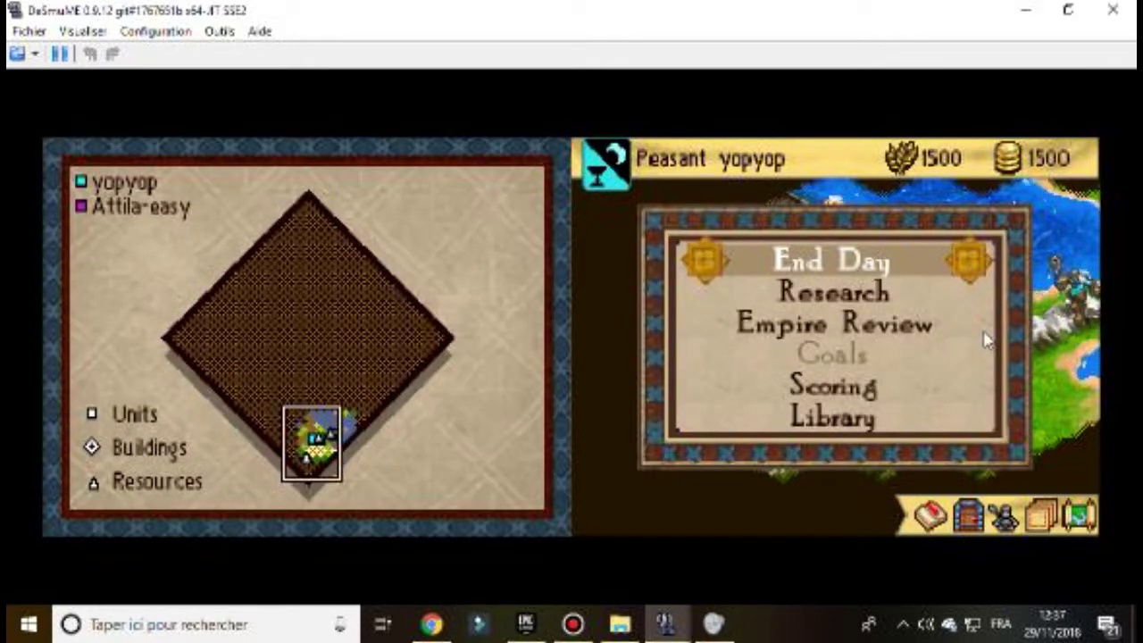
{"action": "left_click", "coordinate": [155, 31]}
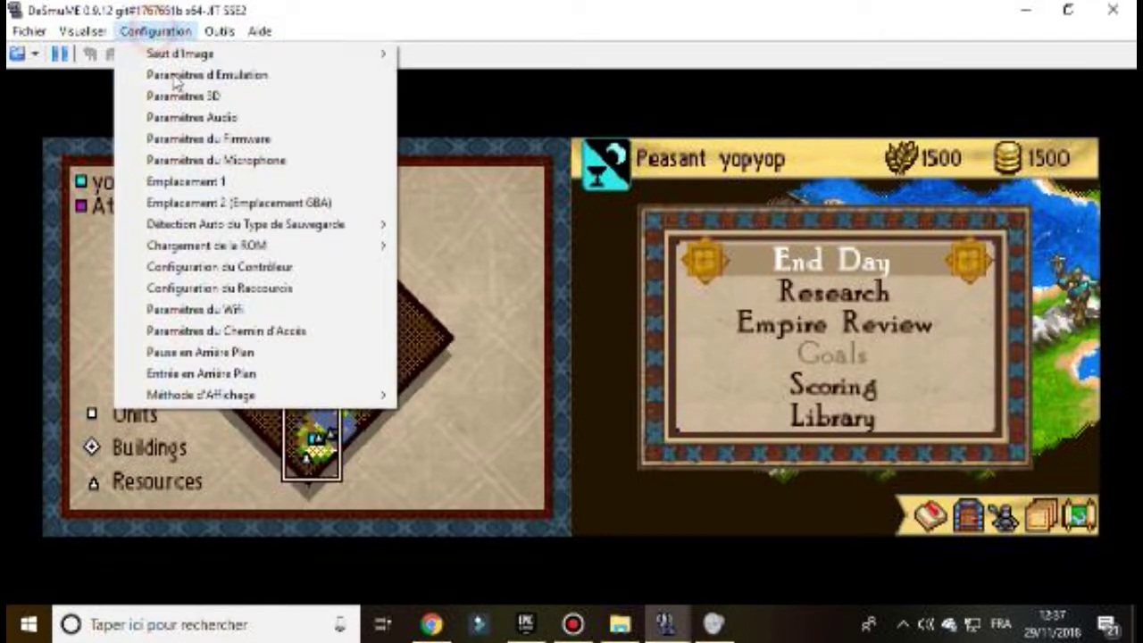
{"action": "left_click", "coordinate": [282, 268]}
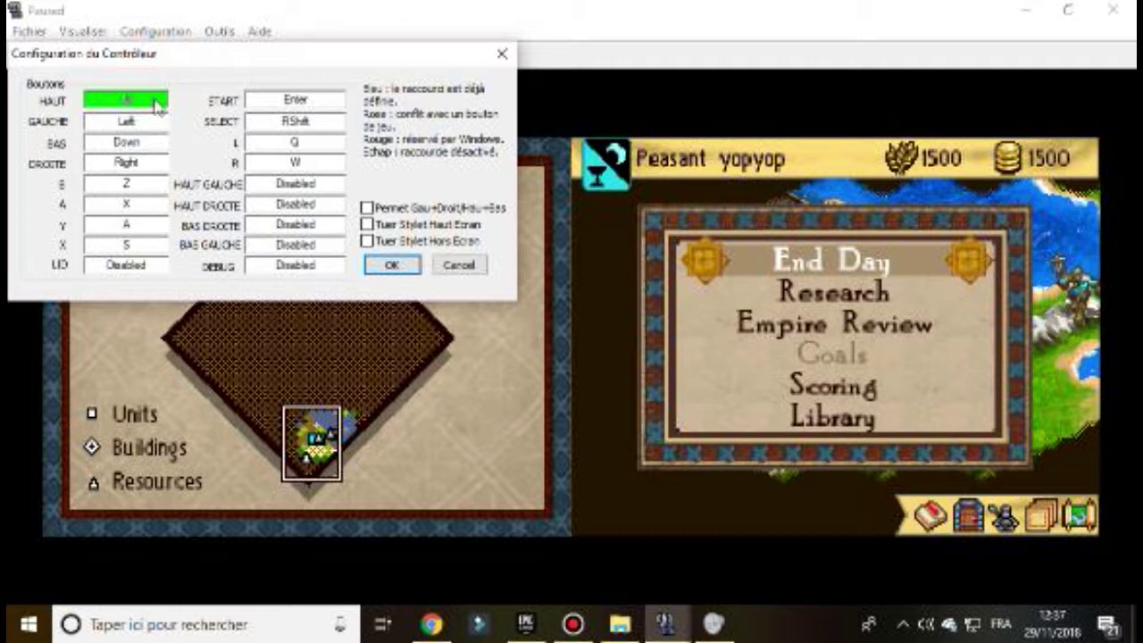
- Assign the HAUT, GAUCHE, BAS and DROITE controls to the Up, Left, Down and Right arrow keys
{"action": "key", "text": "Up"}
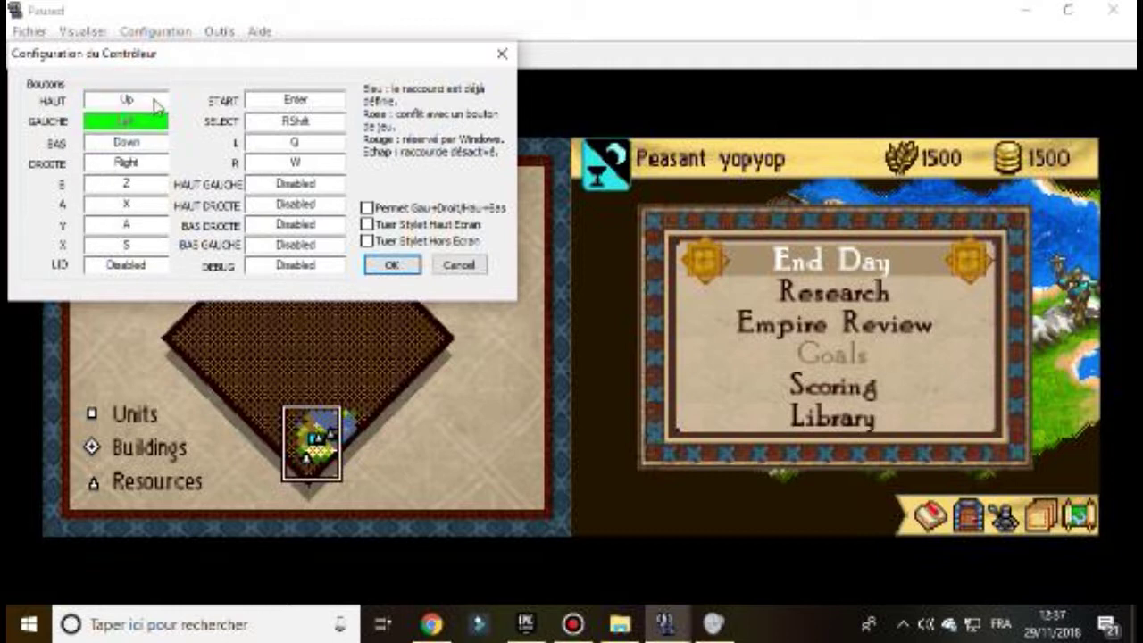
{"action": "key", "text": "Down"}
{"action": "left_click", "coordinate": [143, 123]}
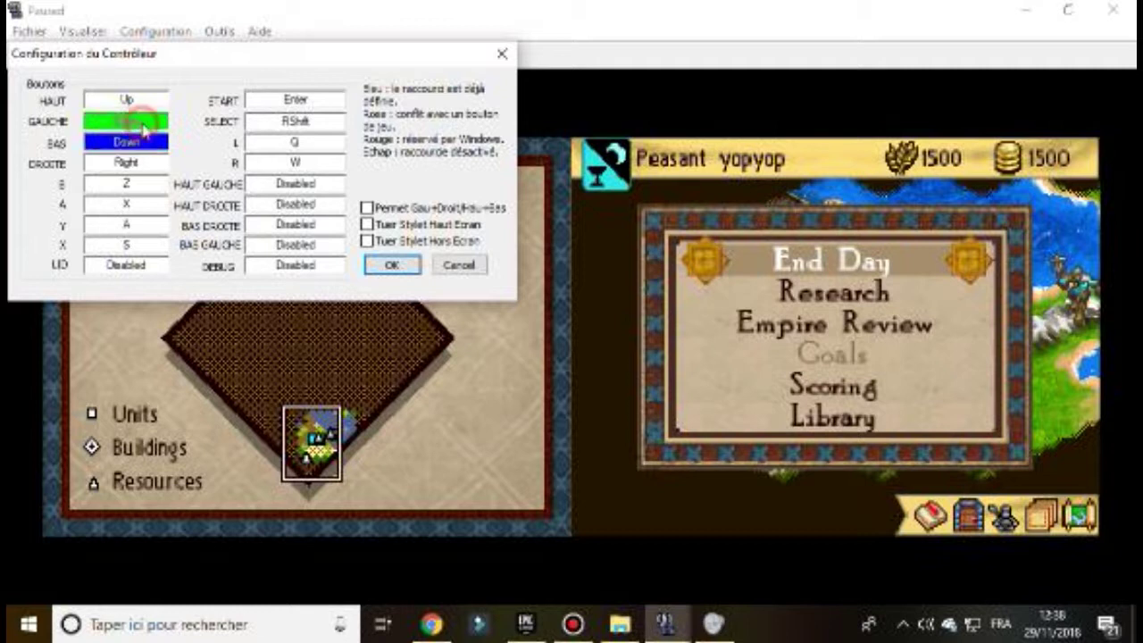
{"action": "key", "text": "Left"}
{"action": "key", "text": "Down"}
{"action": "key", "text": "Right"}
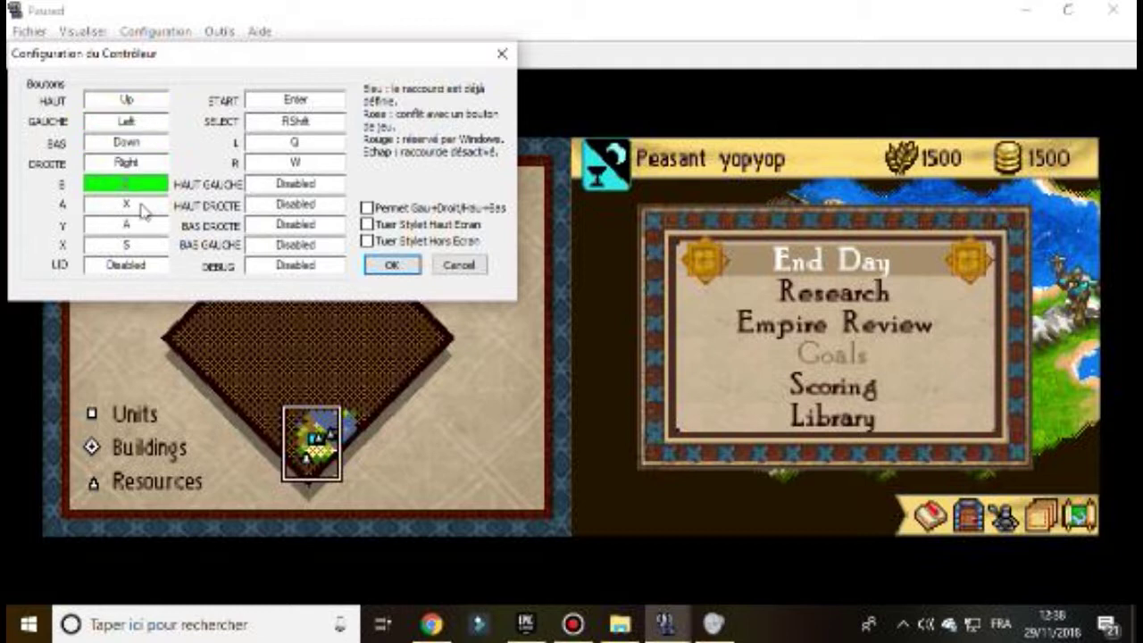
- Map the B, A, Y and X buttons to Numpad-0, Numpad-1, Numpad-2 and Numpad-3 respectively
{"action": "key", "text": "KP_0"}
{"action": "key", "text": "KP_1"}
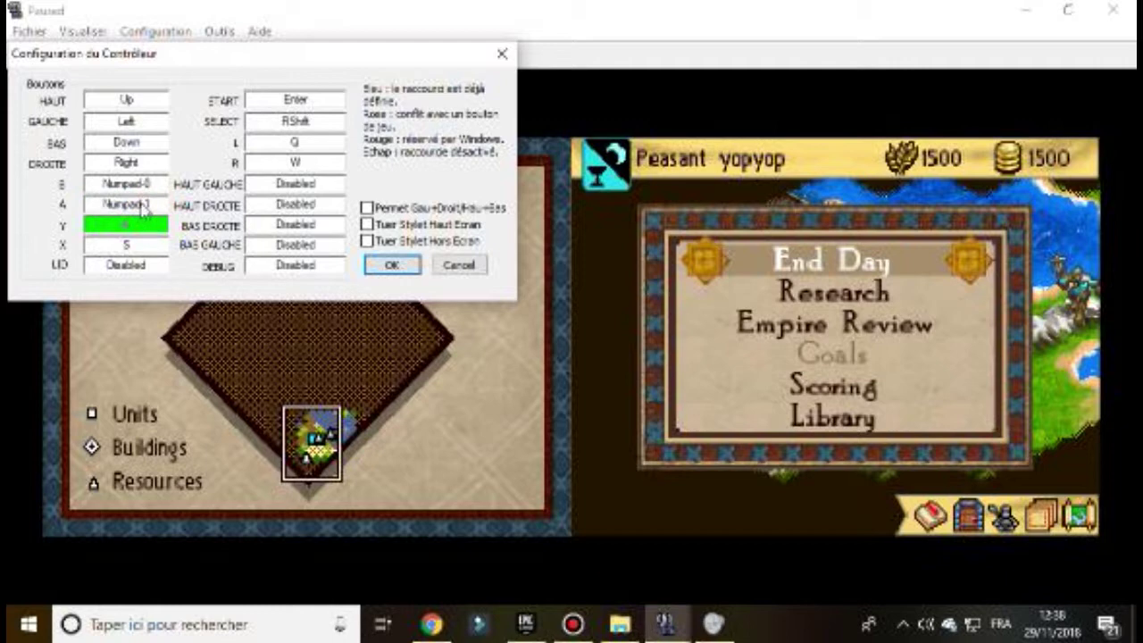
{"action": "key", "text": "KP_2"}
{"action": "key", "text": "KP_3"}
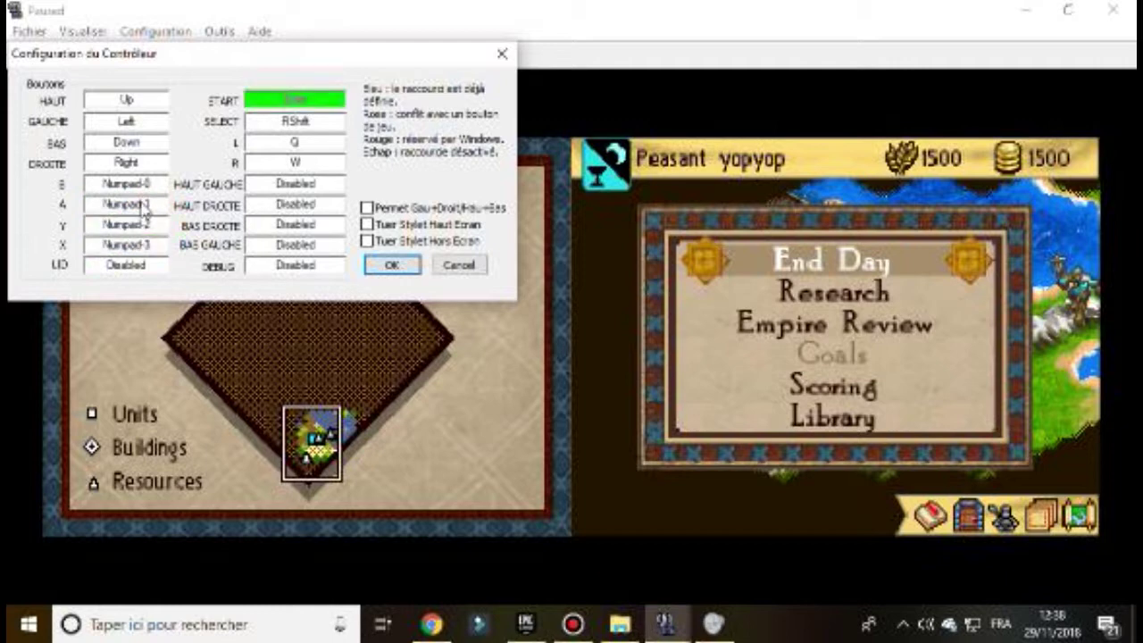
- Confirm the controller configuration and return from the in-game menu to the battle map
{"action": "left_click", "coordinate": [383, 265]}
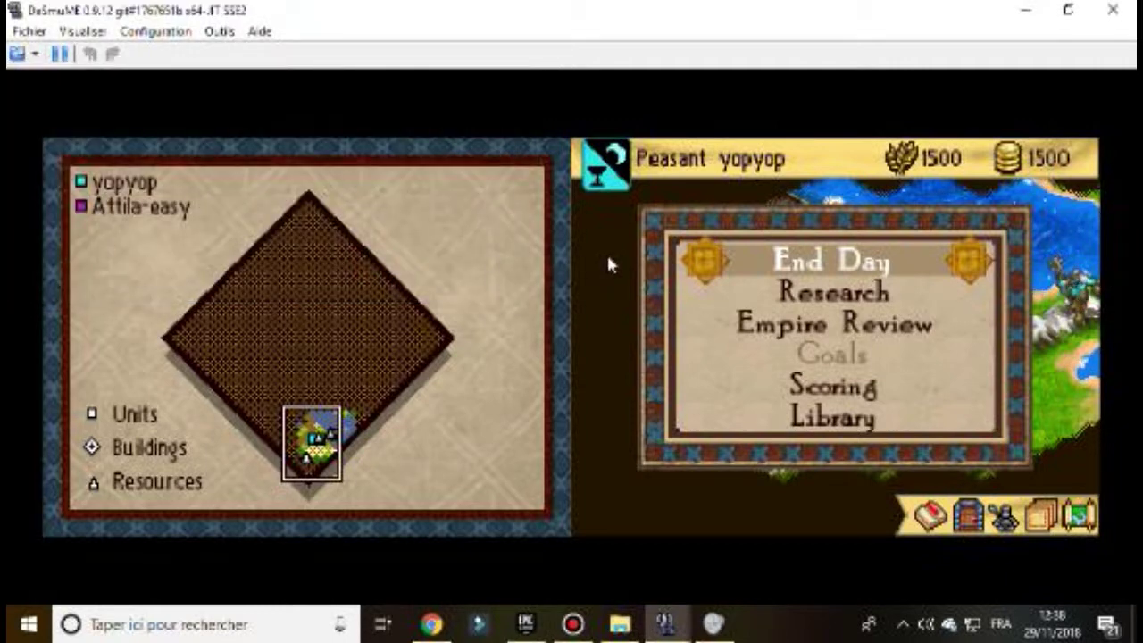
{"action": "left_click", "coordinate": [861, 265]}
{"action": "left_click", "coordinate": [856, 389]}
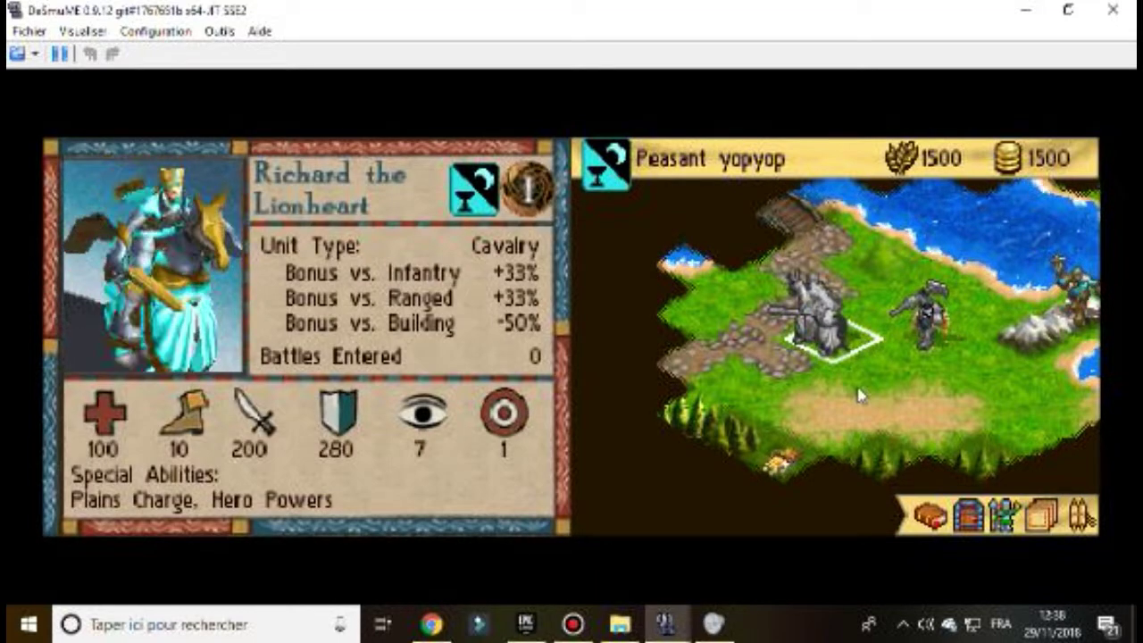
- Move the Militia unit onto the plains tile beside the other foot unit, and bring up the in-game menu
{"action": "left_click", "coordinate": [1074, 307]}
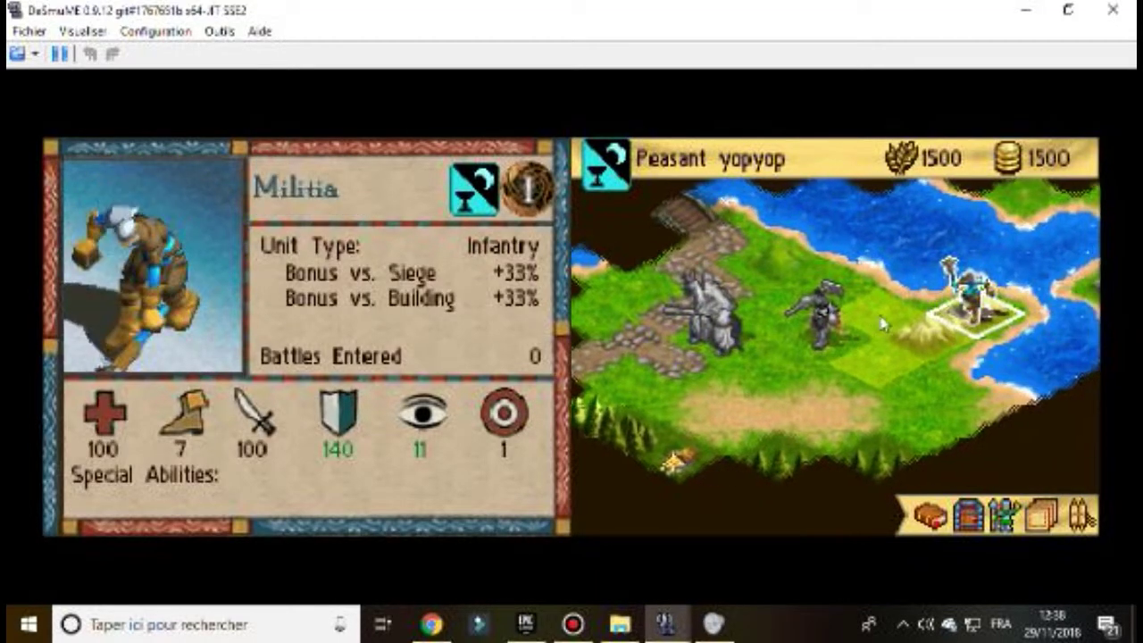
{"action": "left_click", "coordinate": [875, 327]}
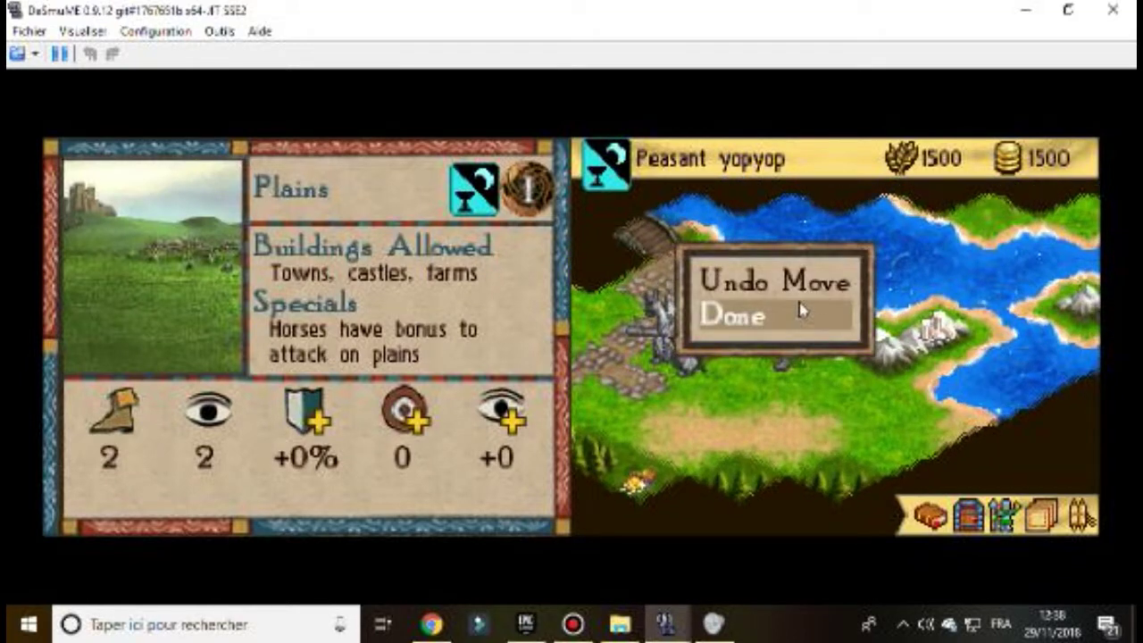
{"action": "left_click", "coordinate": [796, 319]}
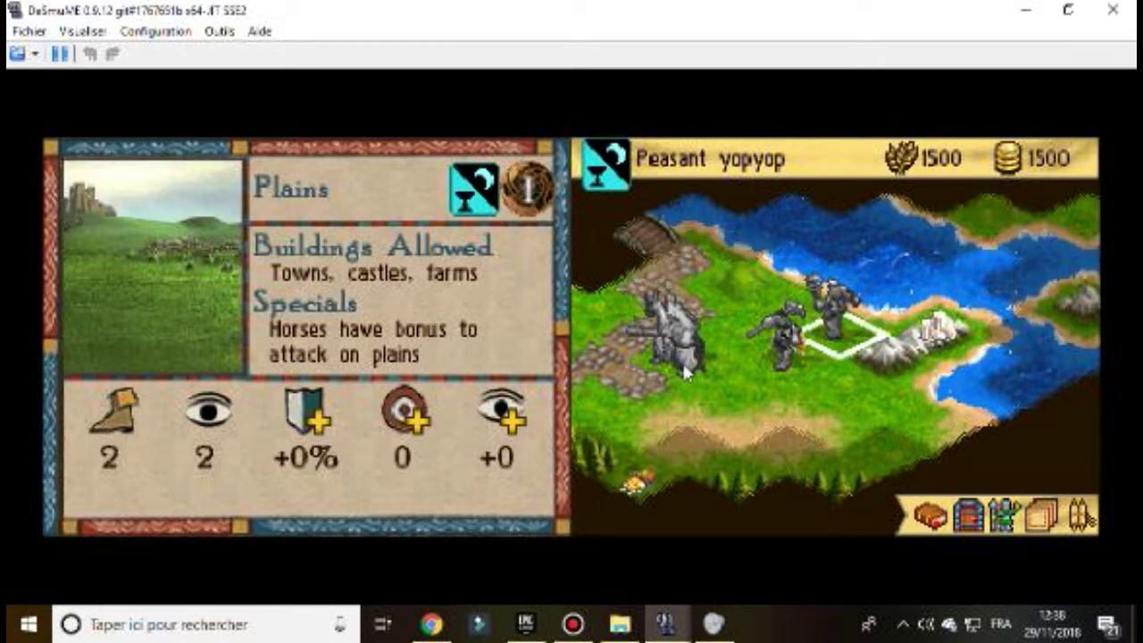
{"action": "key", "text": "q"}
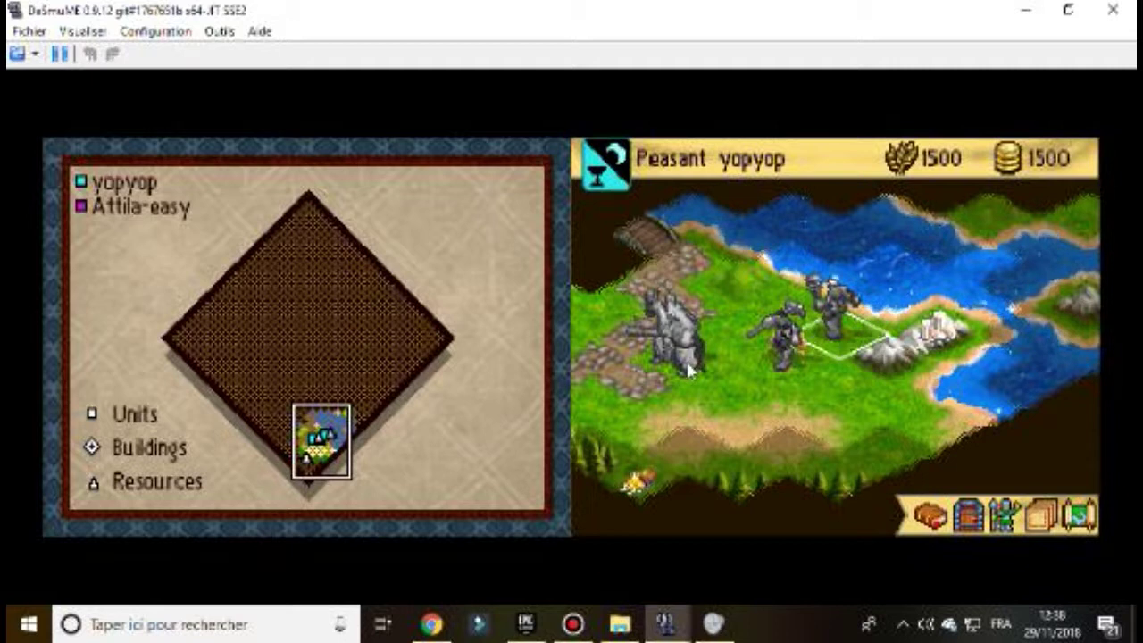
{"action": "key", "text": "Return"}
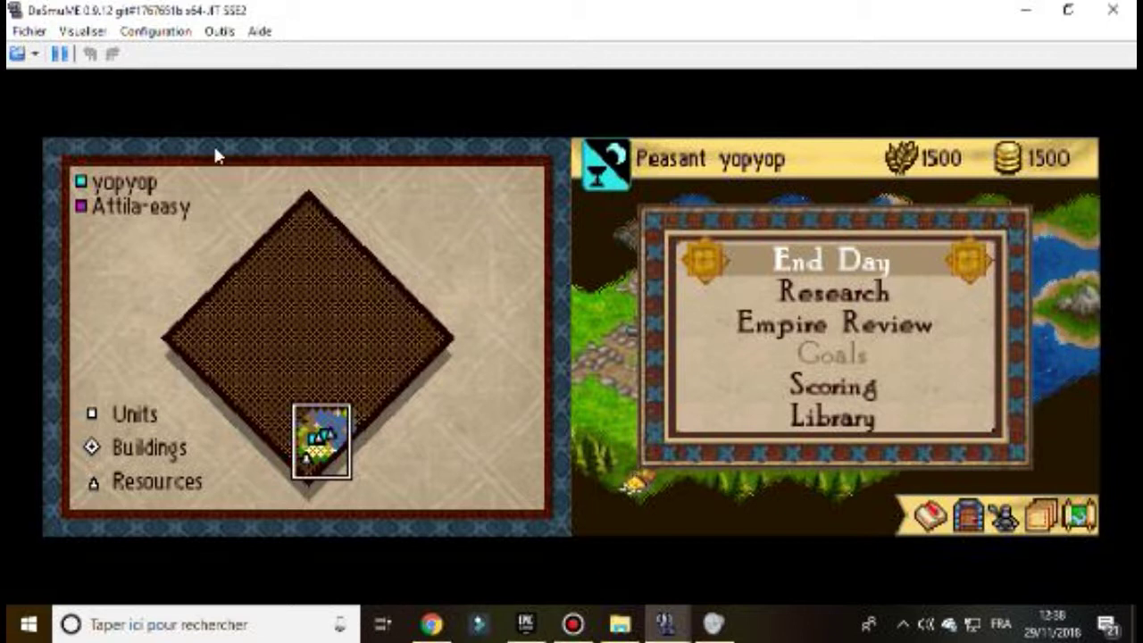
- Start saving the emulator state to a file, and browse to the Tuto ytb folder on the desktop
{"action": "left_click", "coordinate": [32, 33]}
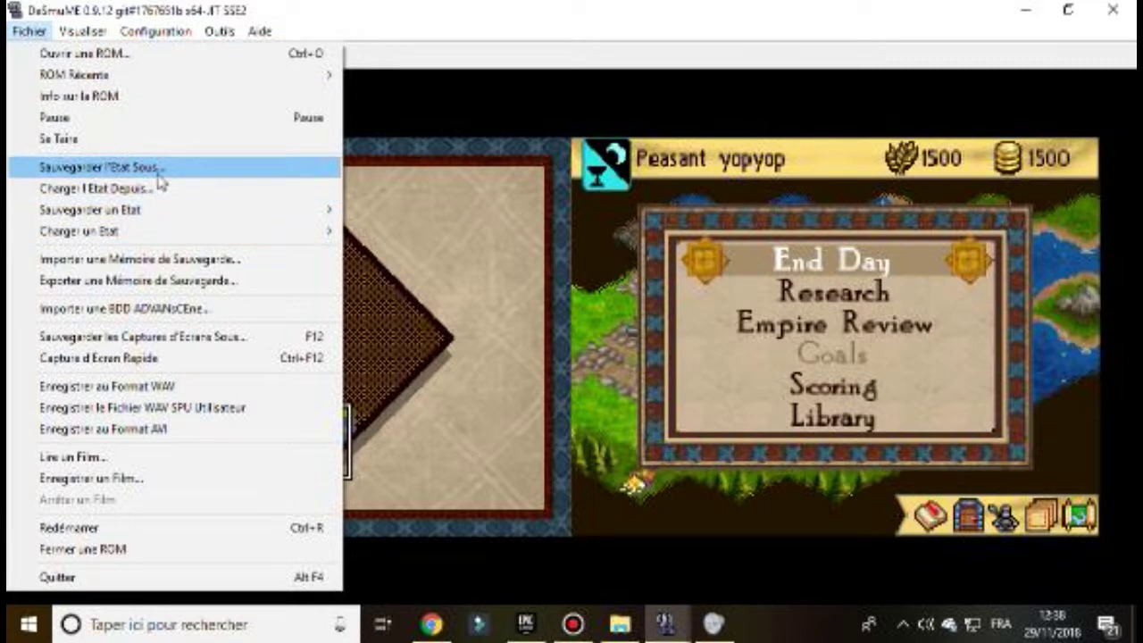
{"action": "left_click", "coordinate": [156, 167]}
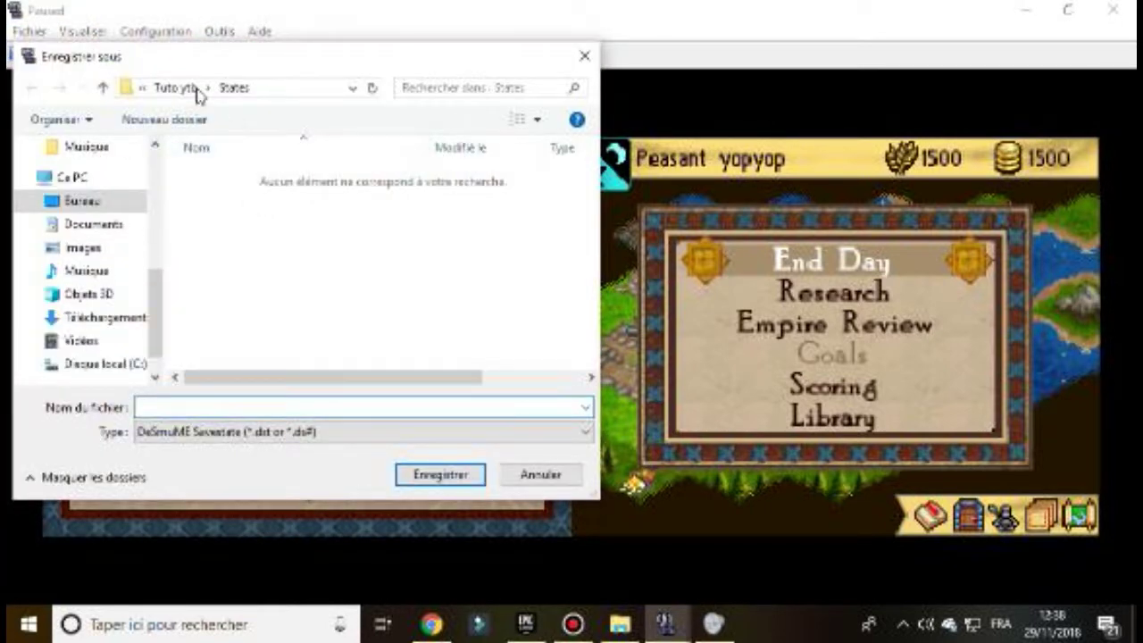
{"action": "left_click", "coordinate": [189, 89]}
{"action": "left_click", "coordinate": [170, 89]}
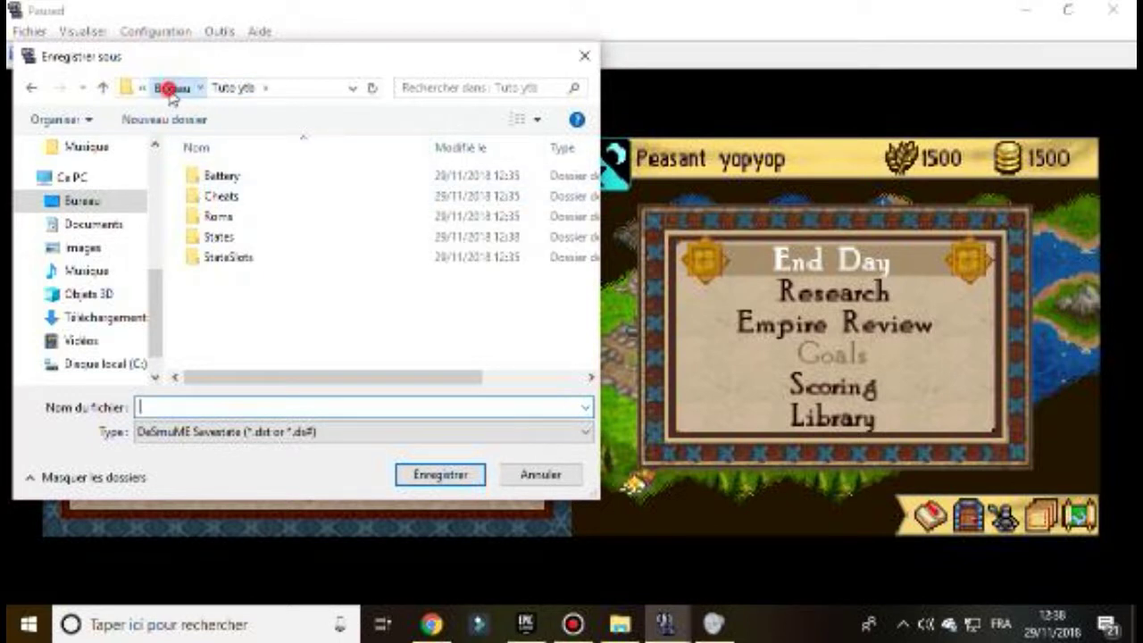
{"action": "scroll", "coordinate": [301, 350], "scroll_direction": "down", "scroll_amount": 5}
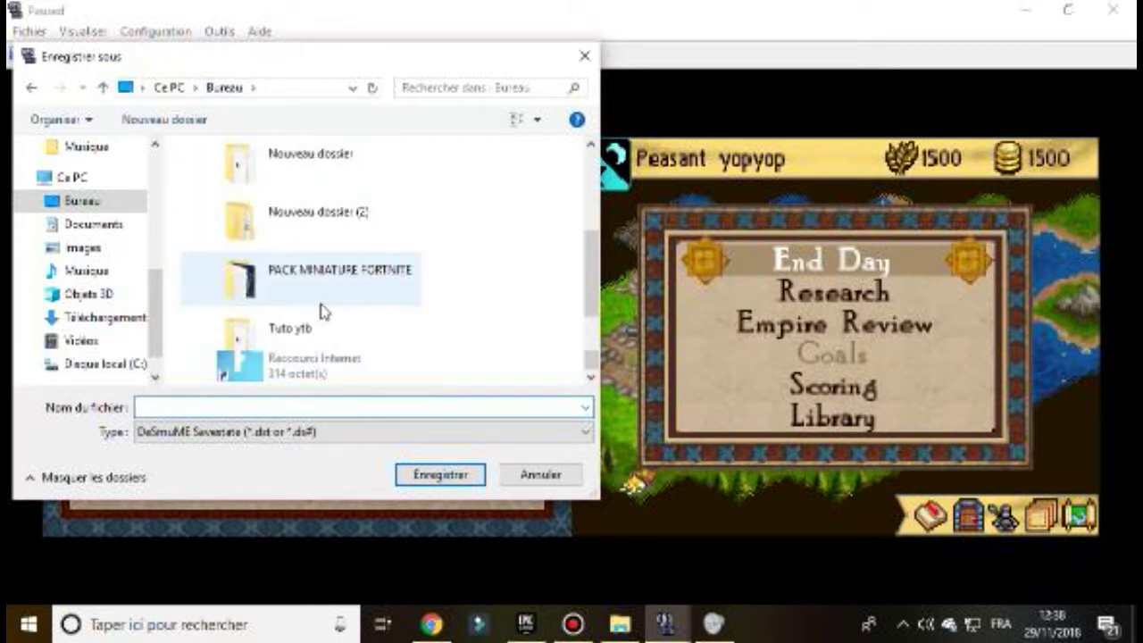
{"action": "double_click", "coordinate": [312, 340]}
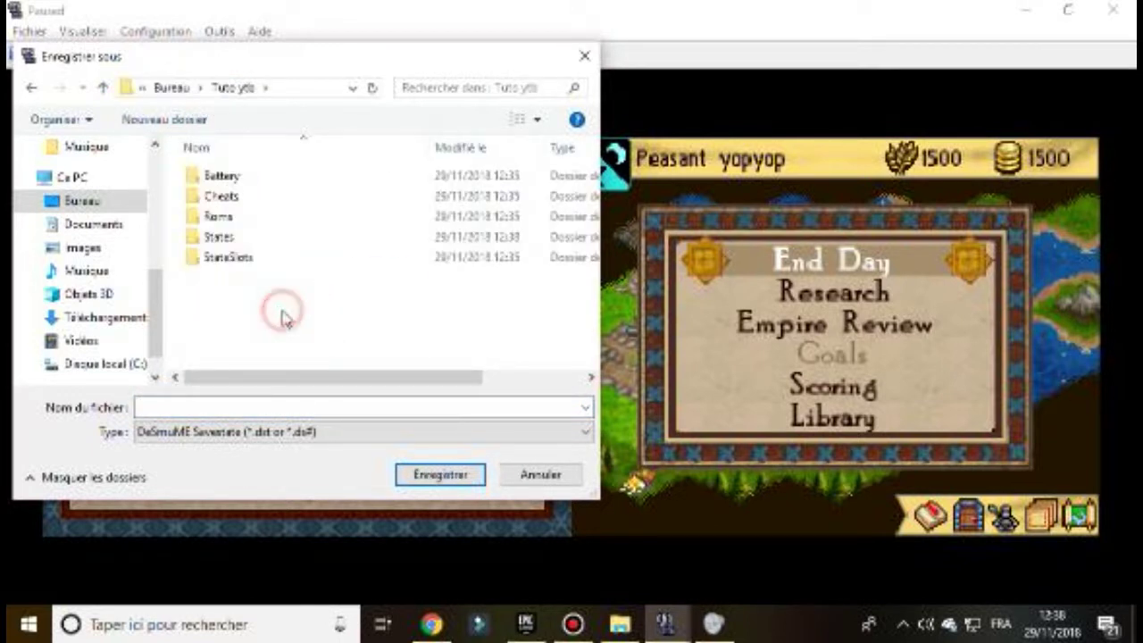
- Show the Tuto ytb folder with large icons (Grandes icônes) and create a subfolder named sauvegarde in it
{"action": "right_click", "coordinate": [282, 318]}
{"action": "mouse_move", "coordinate": [309, 353]}
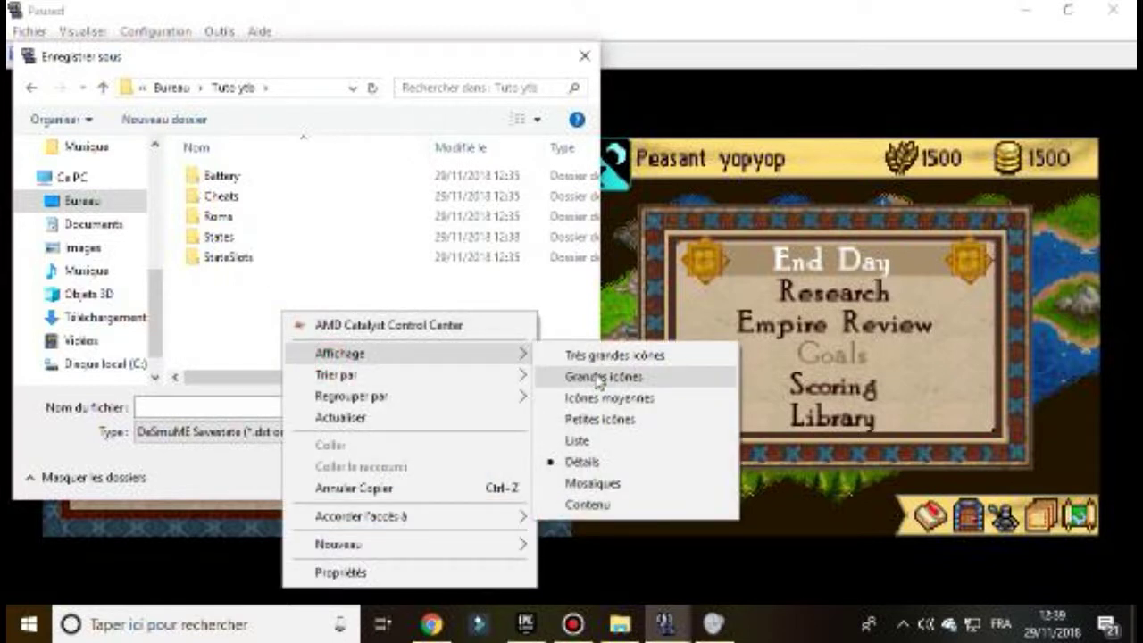
{"action": "left_click", "coordinate": [600, 377]}
{"action": "right_click", "coordinate": [393, 310]}
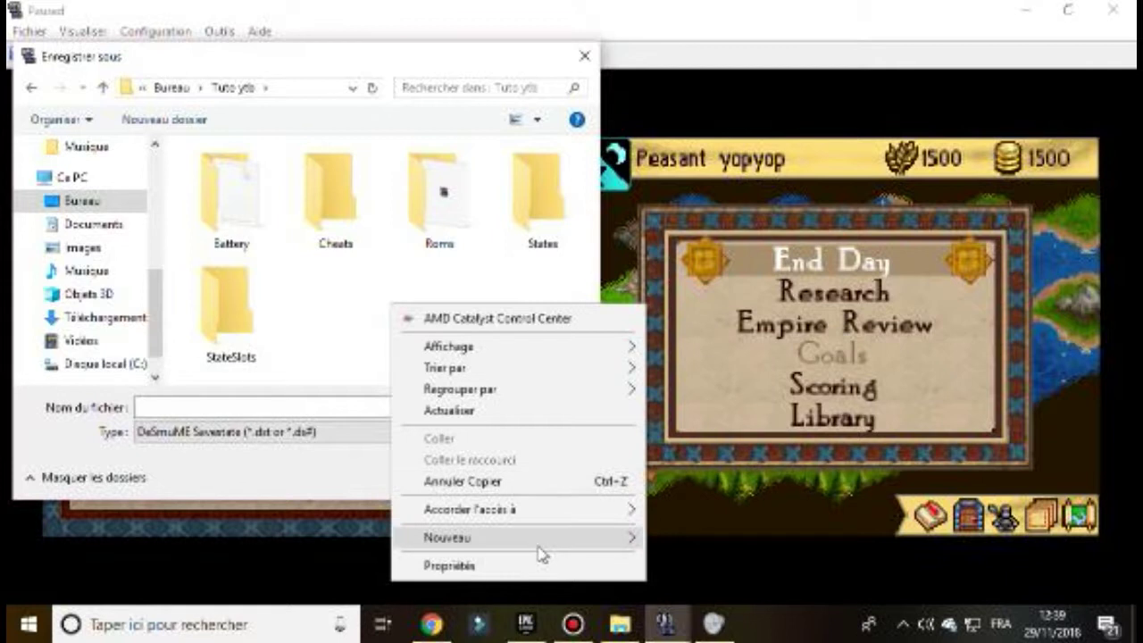
{"action": "mouse_move", "coordinate": [542, 553]}
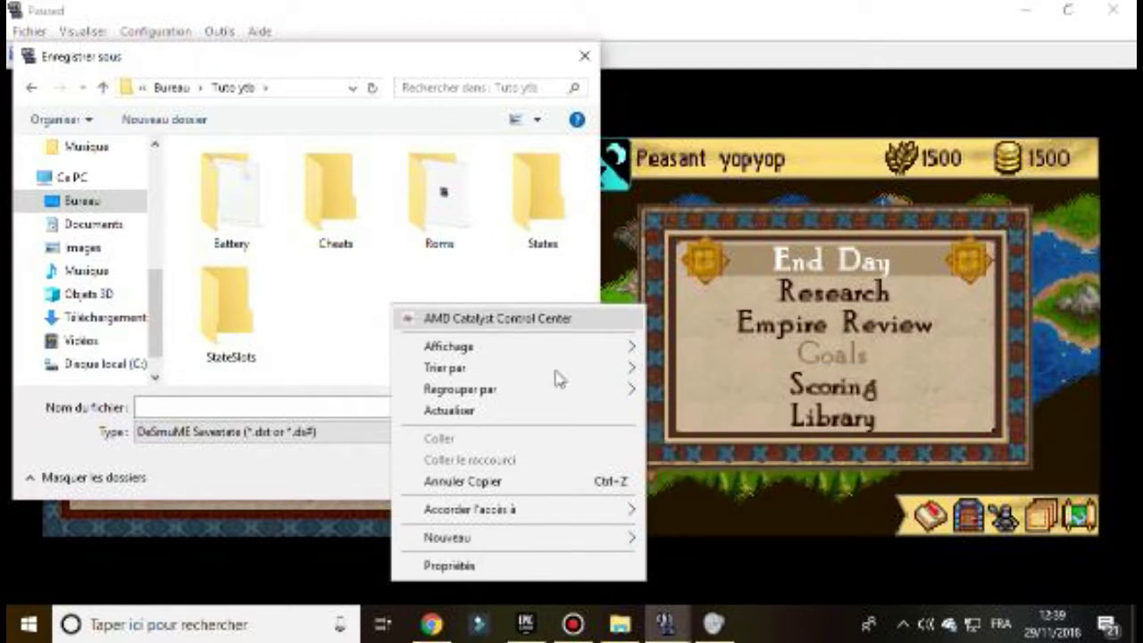
{"action": "left_click", "coordinate": [589, 537]}
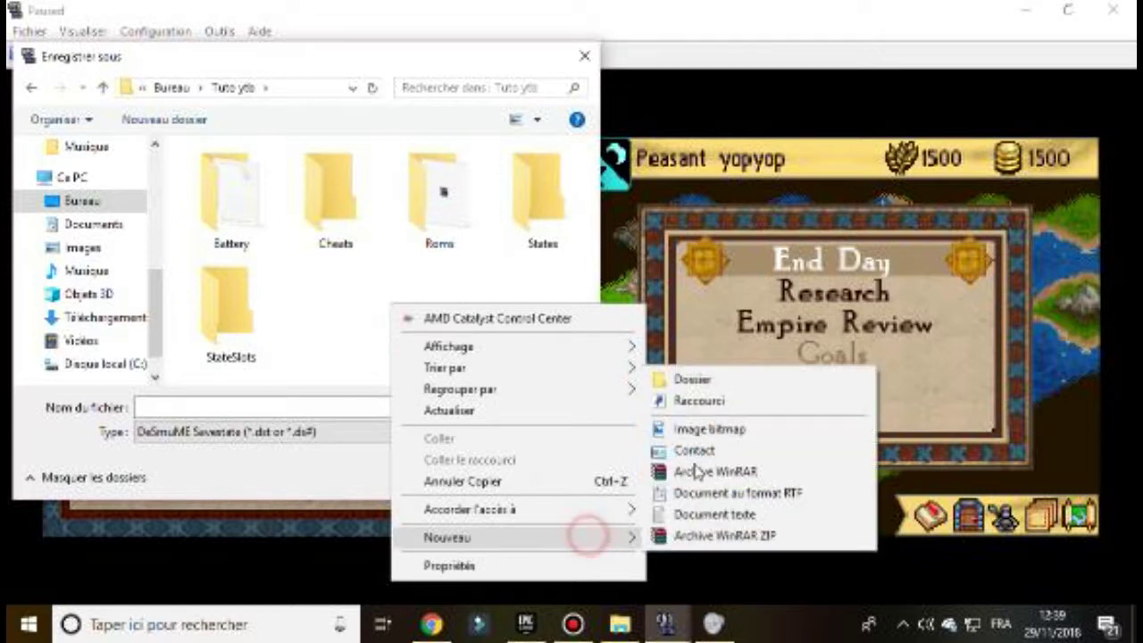
{"action": "left_click", "coordinate": [704, 382]}
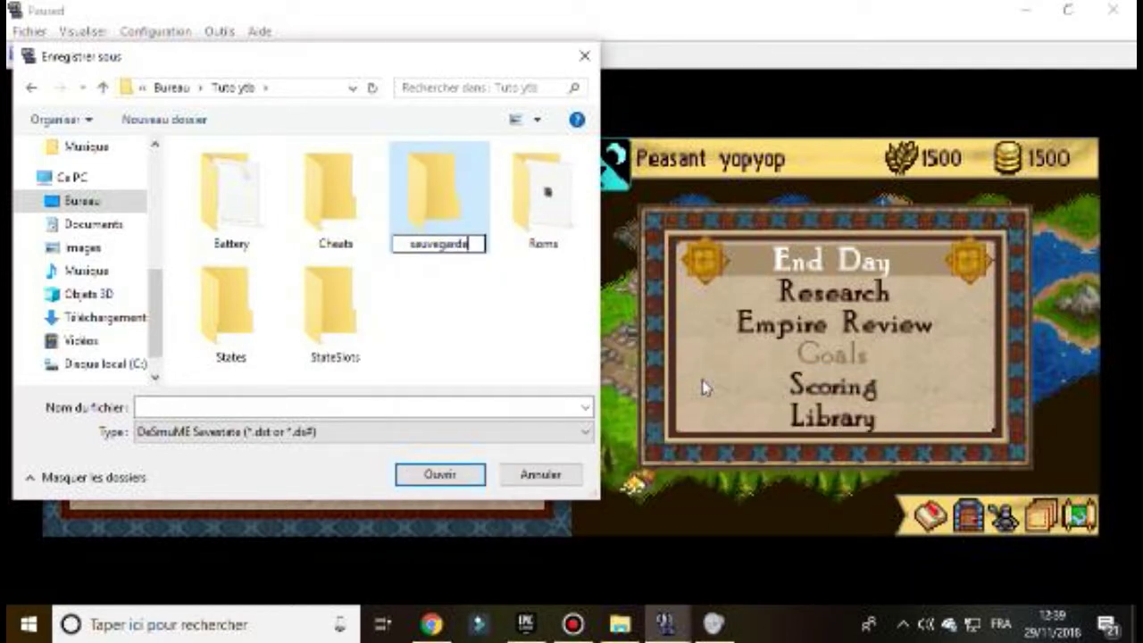
- Save the emulator state in the sauvegarde folder under the file name Age of empire
{"action": "double_click", "coordinate": [438, 199]}
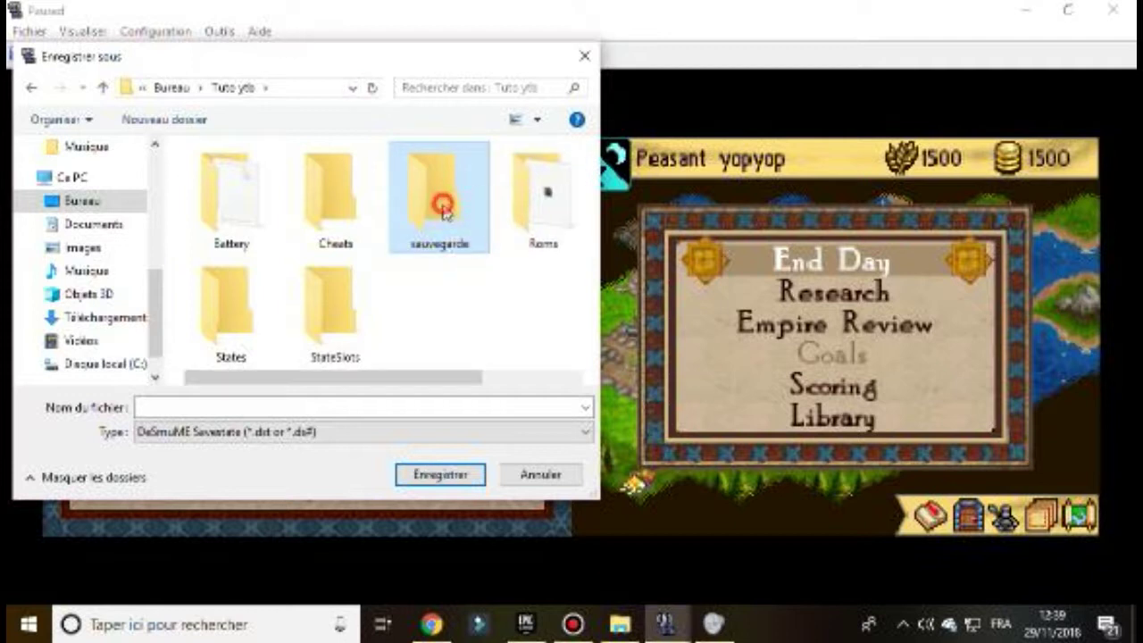
{"action": "left_click", "coordinate": [345, 407]}
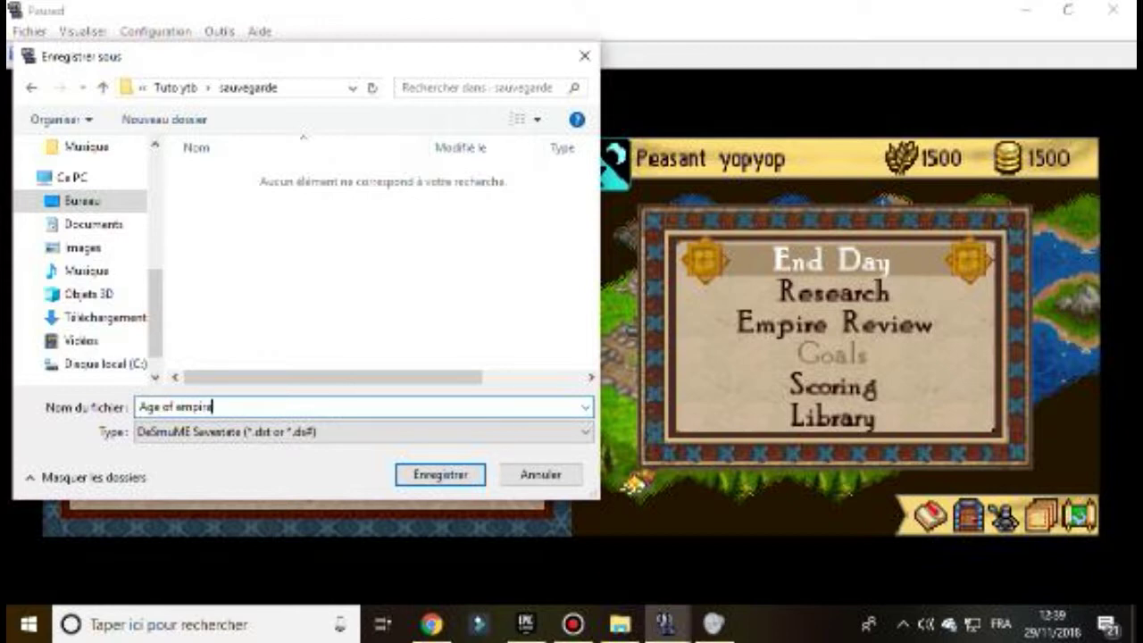
{"action": "key", "text": "Return"}
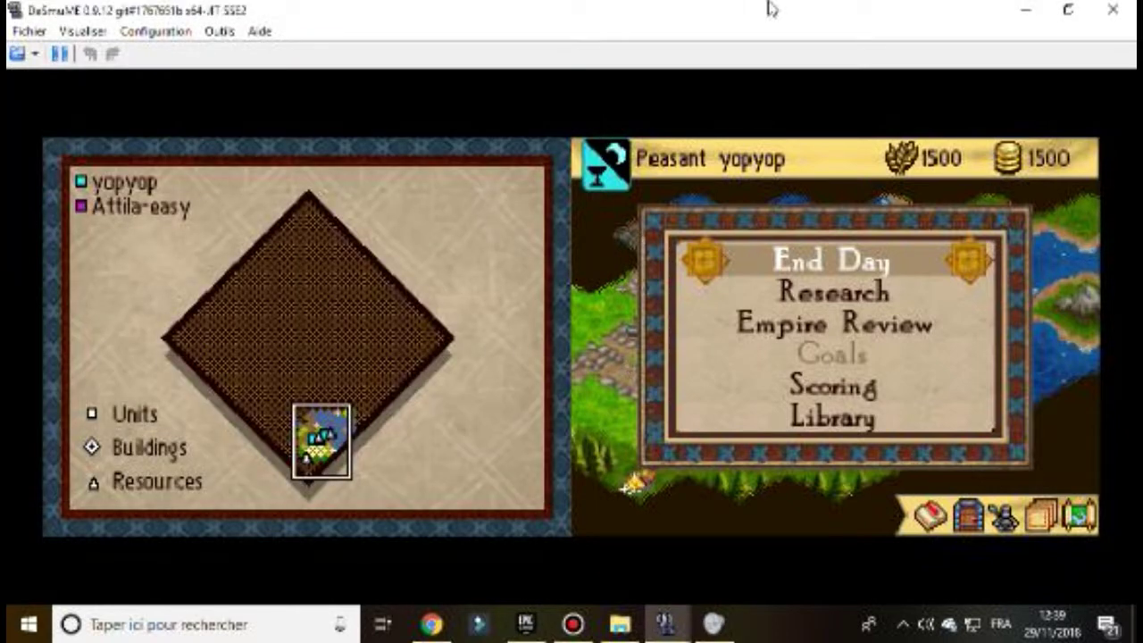
- Close the emulator, relaunch DeSmuME 15.09.2018 64 Bits from the Tuto ytb folder, and maximize its window
{"action": "left_click", "coordinate": [1121, 25]}
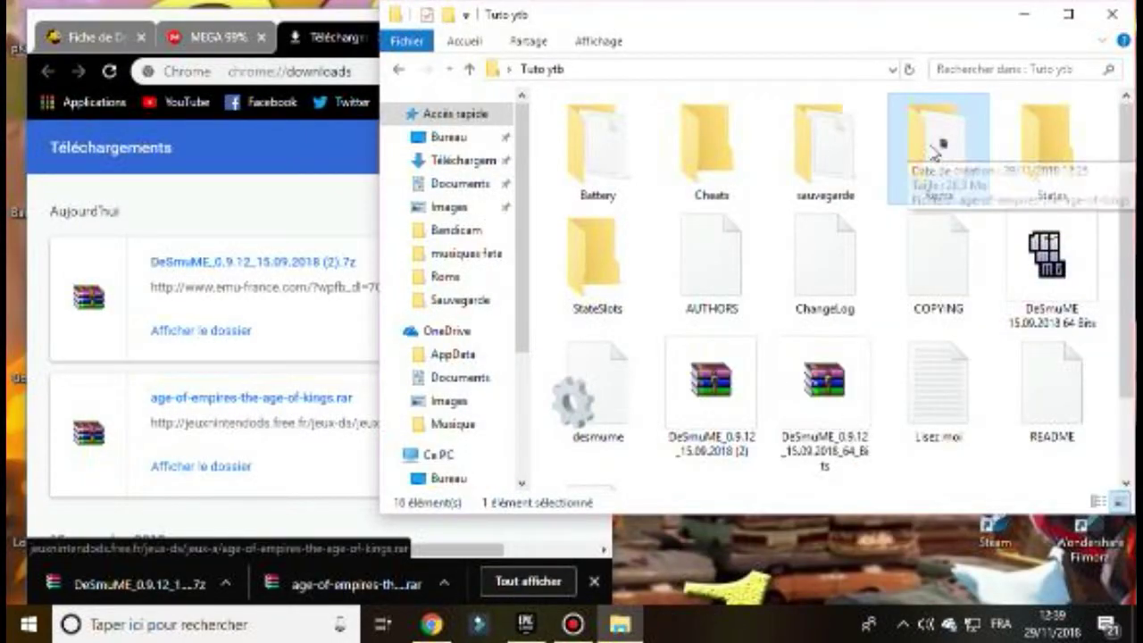
{"action": "left_click", "coordinate": [1021, 267]}
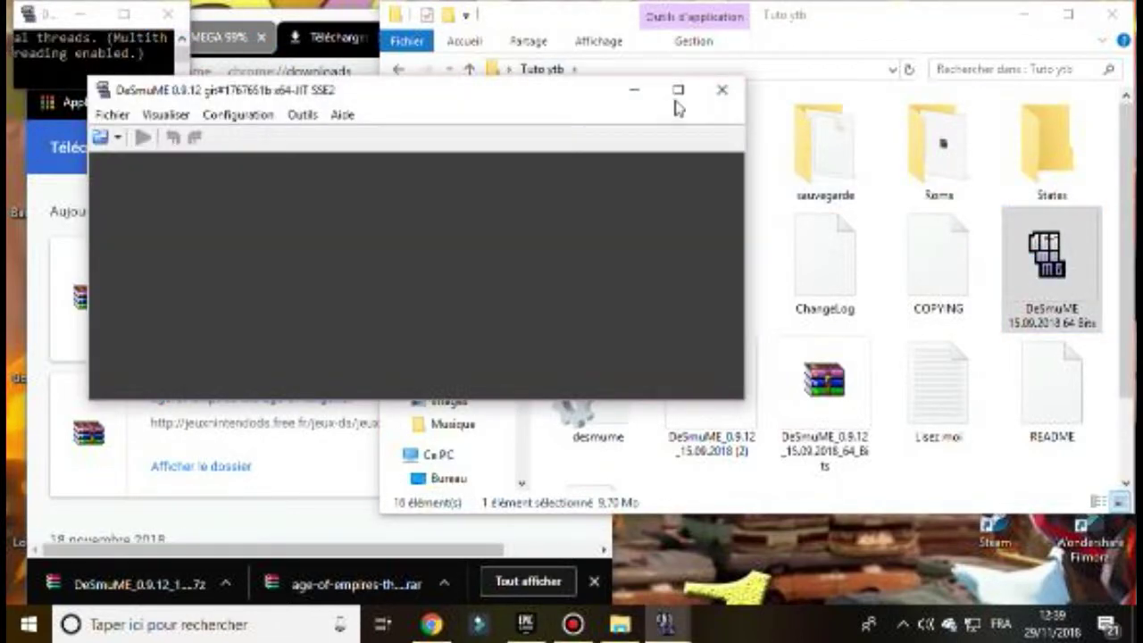
{"action": "left_click", "coordinate": [677, 91]}
- Reopen the Age Of Empires - The Age of Kings ROM from the recently used ROMs
{"action": "left_click", "coordinate": [34, 35]}
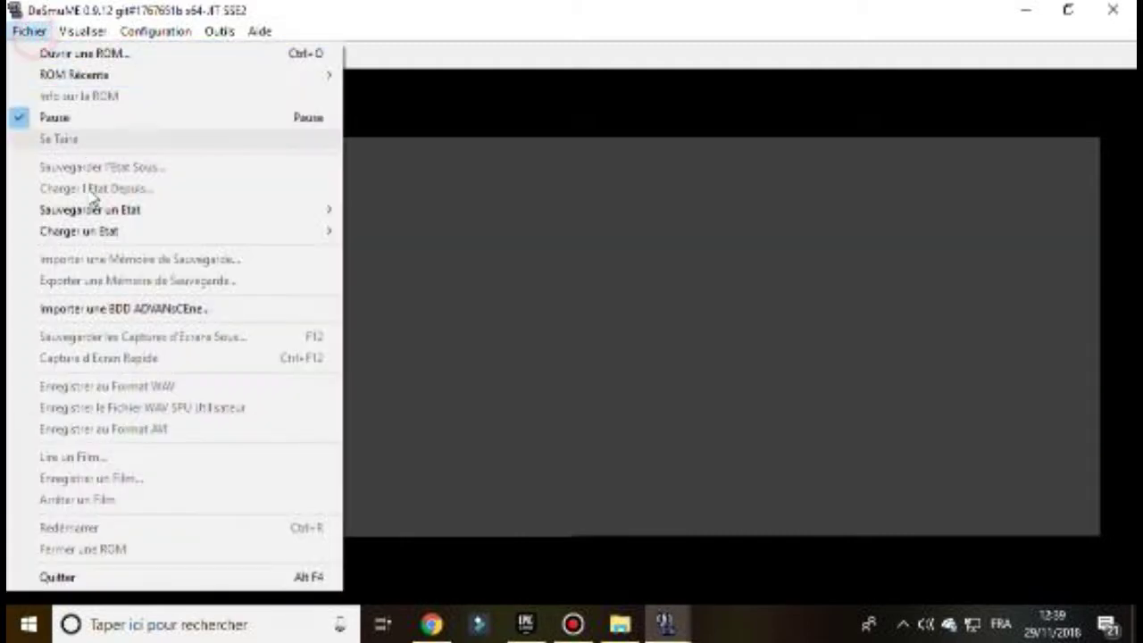
{"action": "mouse_move", "coordinate": [132, 241]}
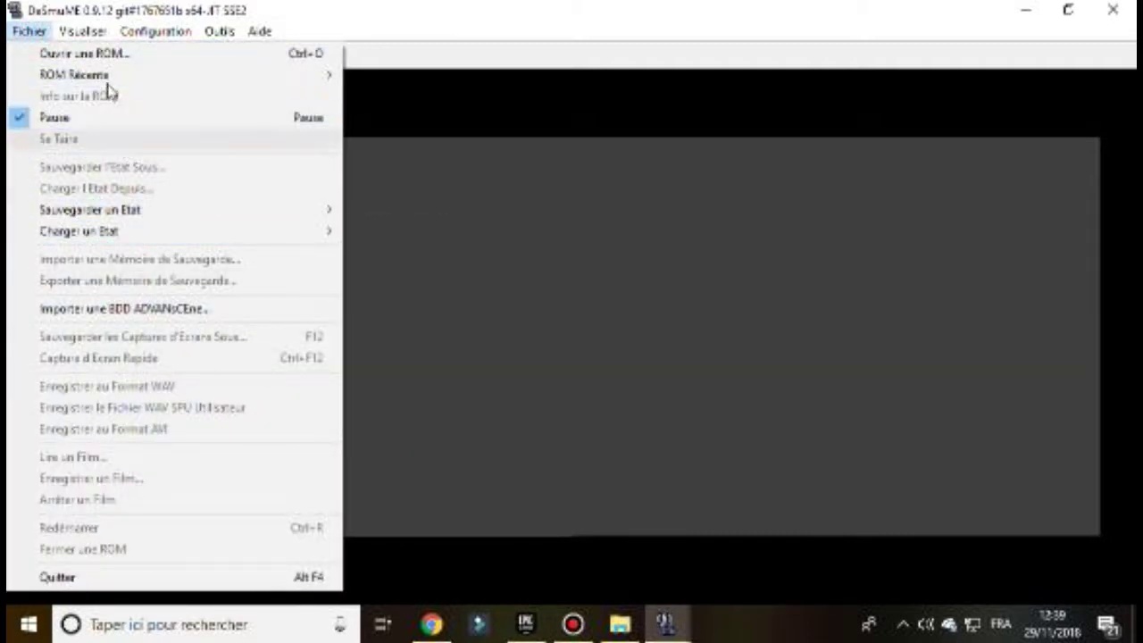
{"action": "mouse_move", "coordinate": [127, 78]}
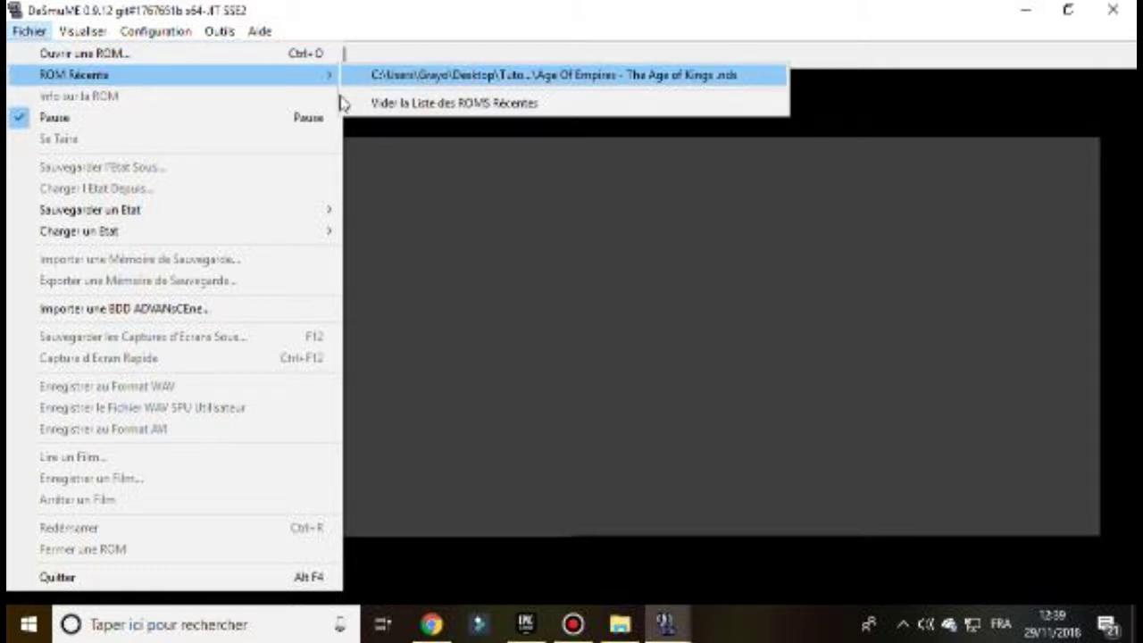
{"action": "left_click", "coordinate": [138, 235]}
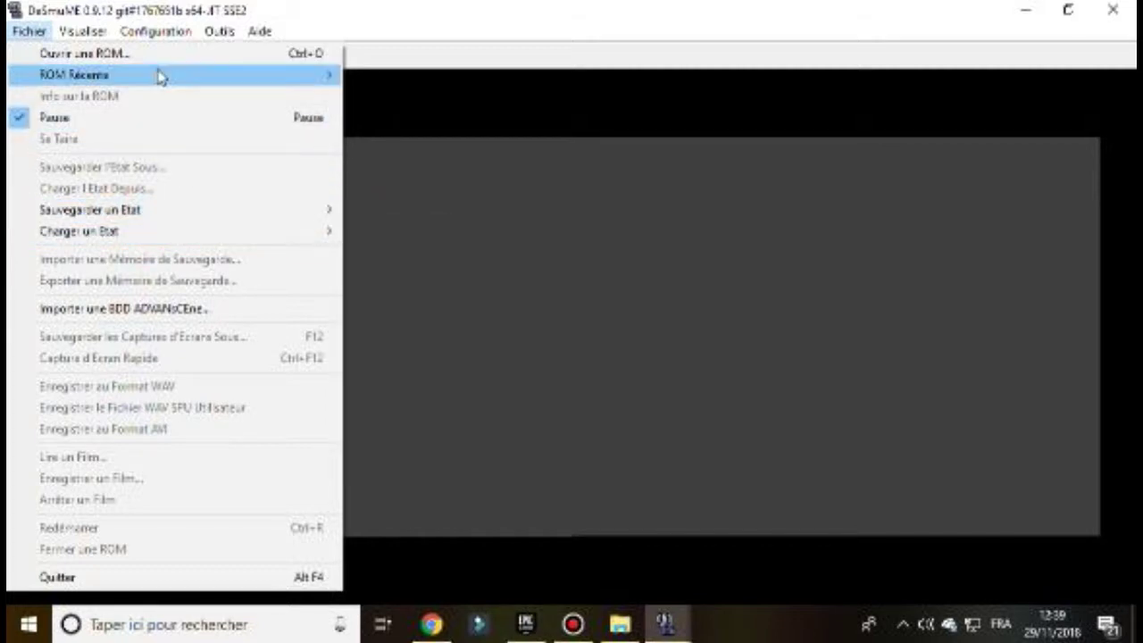
{"action": "mouse_move", "coordinate": [161, 75]}
{"action": "left_click", "coordinate": [423, 75]}
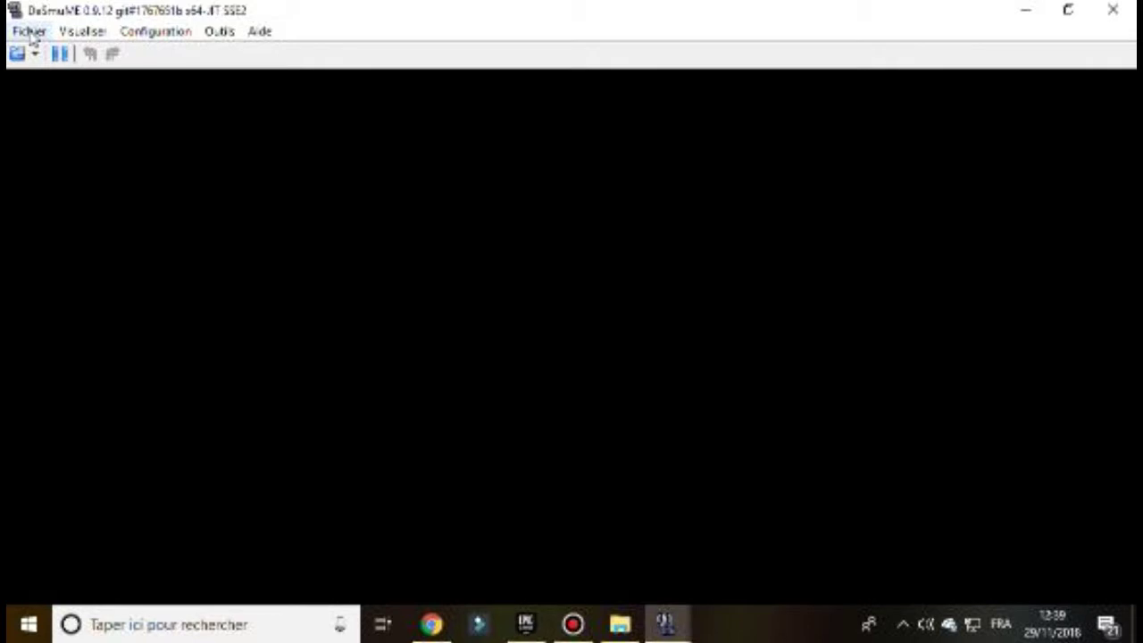
- Load the saved state Age of empire.dst from the sauvegarde folder
{"action": "left_click", "coordinate": [30, 32]}
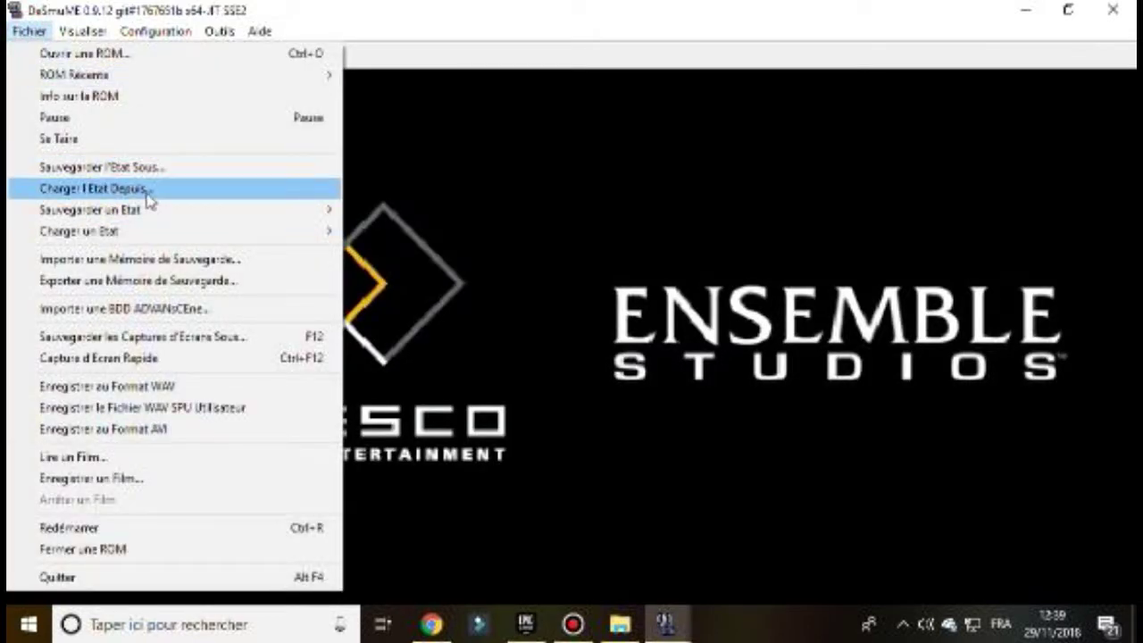
{"action": "left_click", "coordinate": [147, 190]}
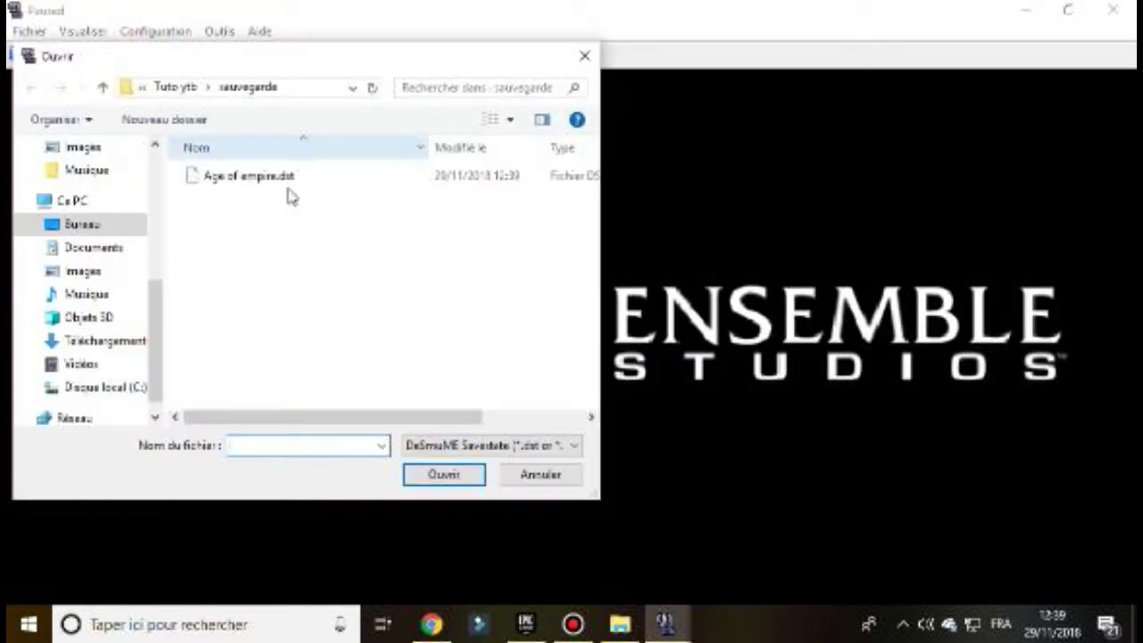
{"action": "double_click", "coordinate": [290, 183]}
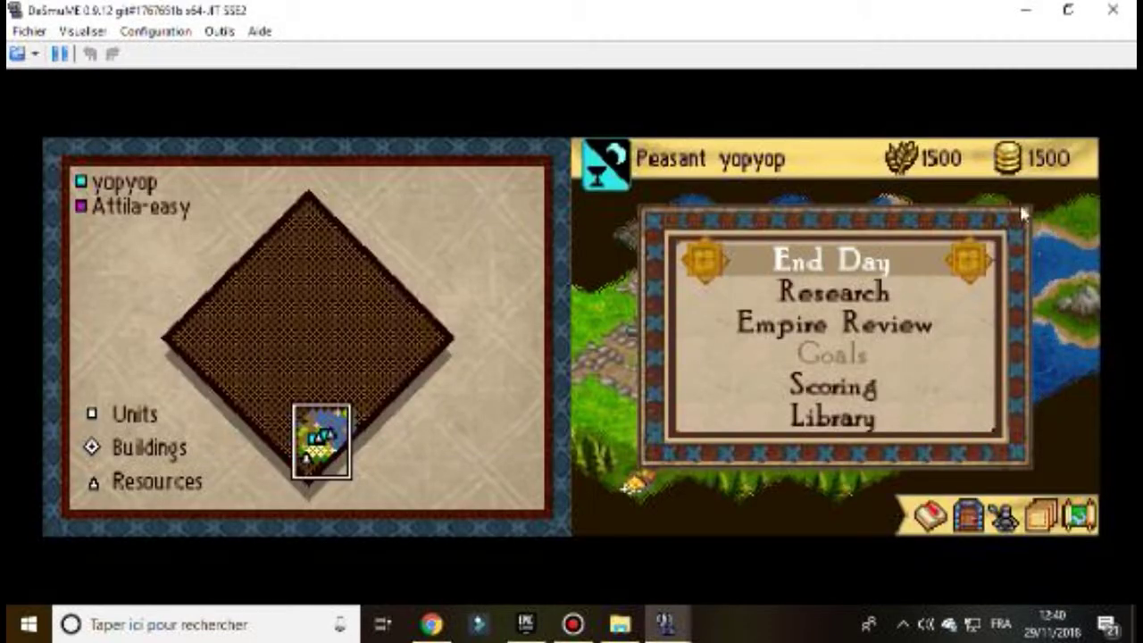
- Close the emulator and minimize the Tuto ytb folder window
{"action": "left_click", "coordinate": [1104, 22]}
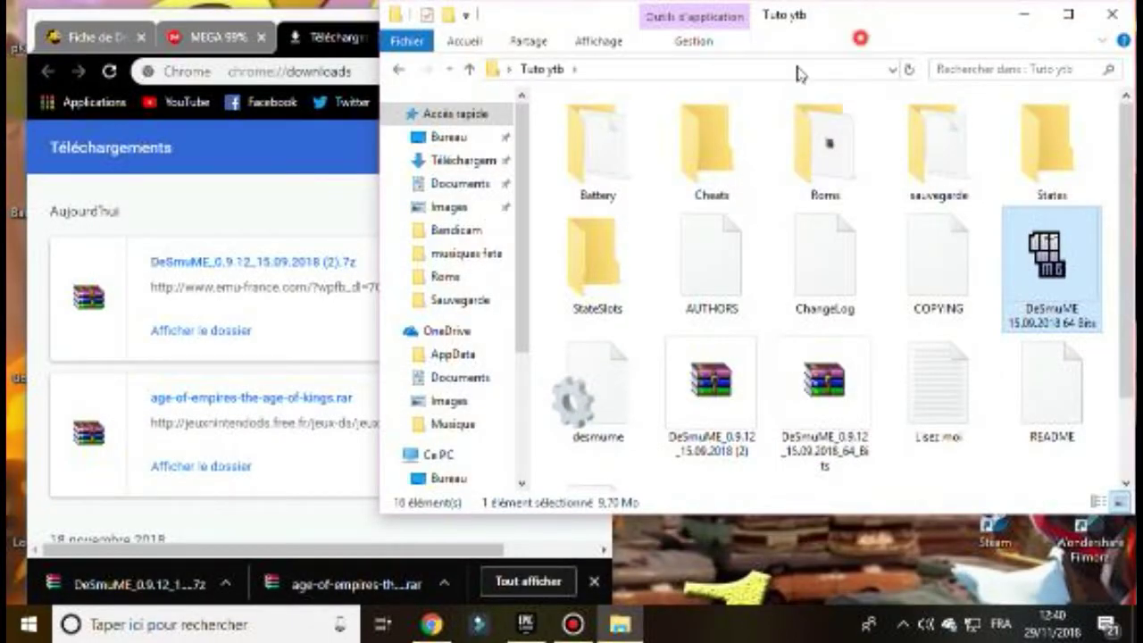
{"action": "left_click_drag", "start_coordinate": [1016, 23], "coordinate": [910, 76]}
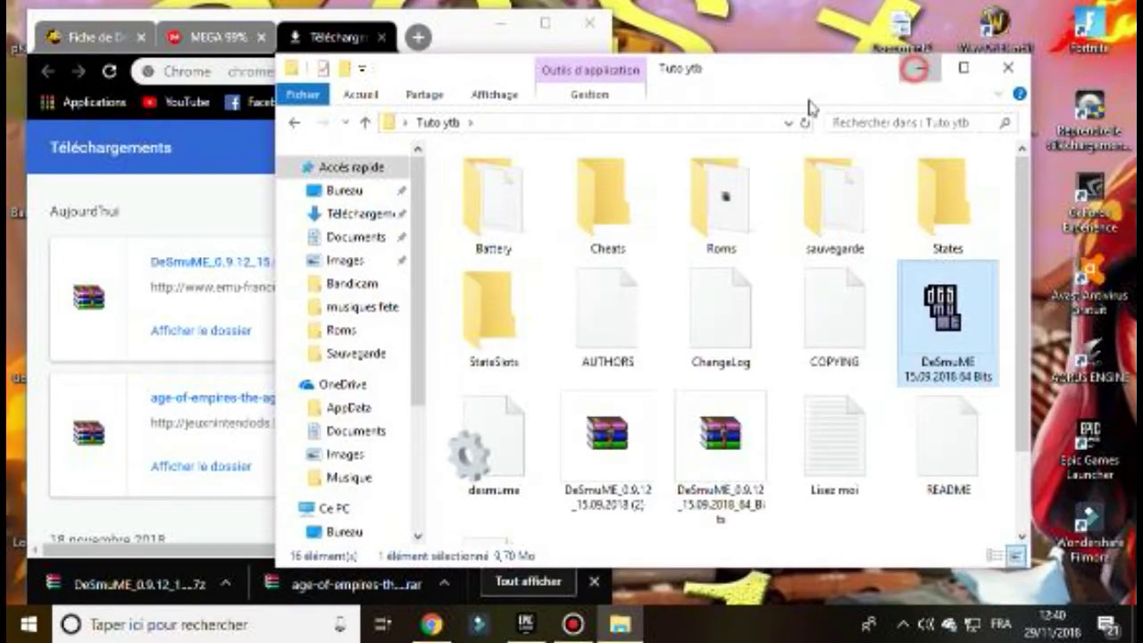
{"action": "left_click", "coordinate": [913, 69]}
- Switch to the MEGA page in Chrome, check the Pack Bomberman download full screen, and restore the smaller browser window
{"action": "left_click", "coordinate": [176, 45]}
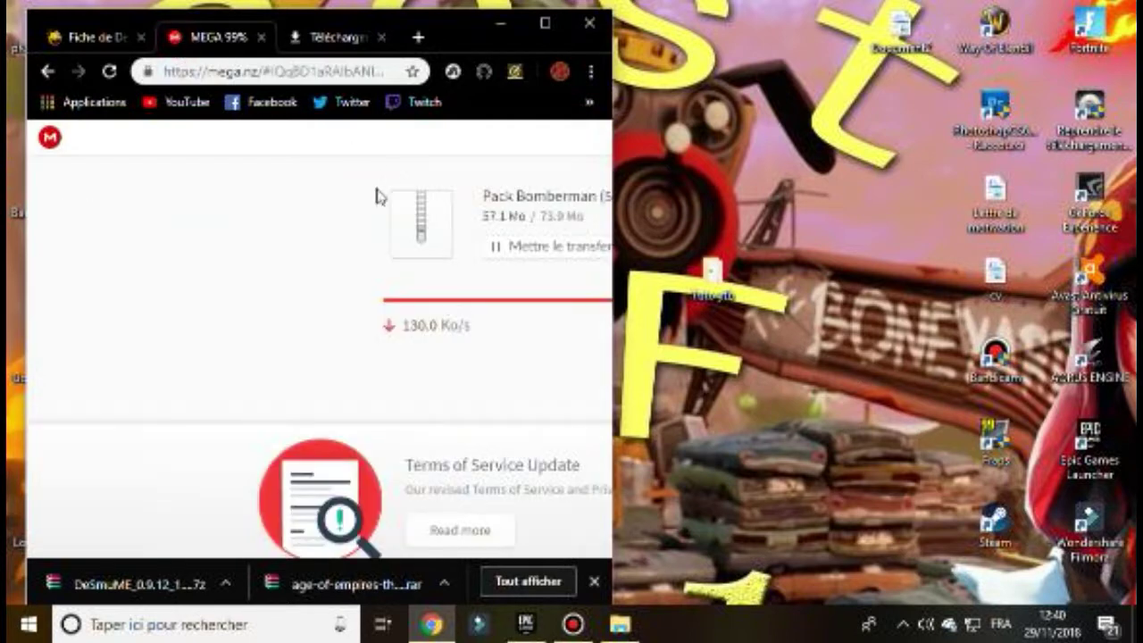
{"action": "left_click", "coordinate": [546, 24]}
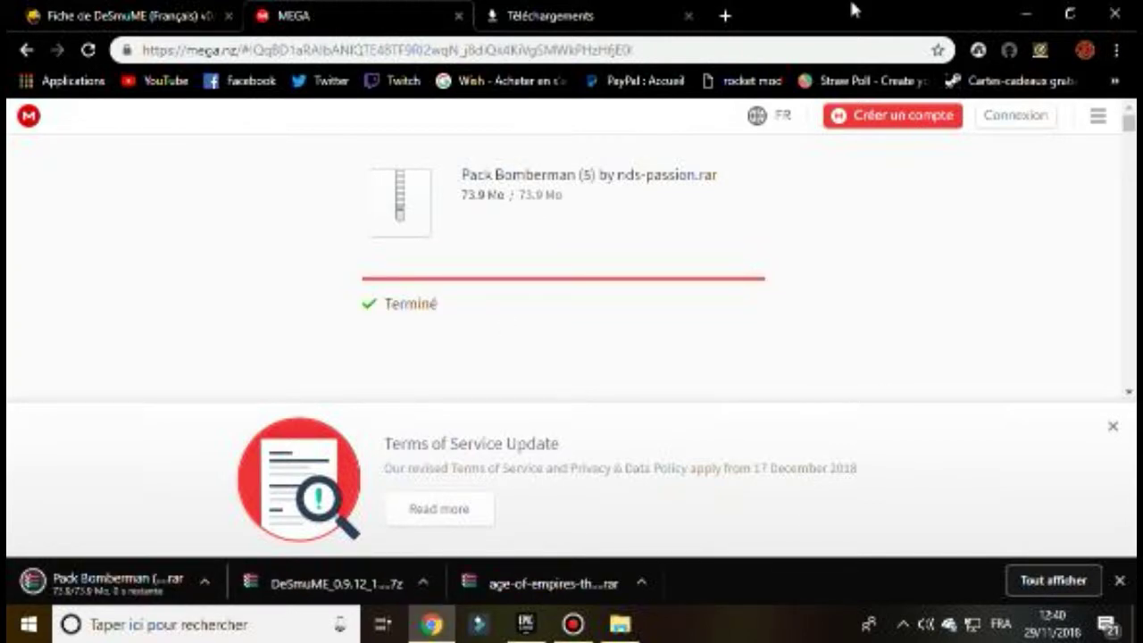
{"action": "left_click_drag", "start_coordinate": [849, 16], "coordinate": [360, 27]}
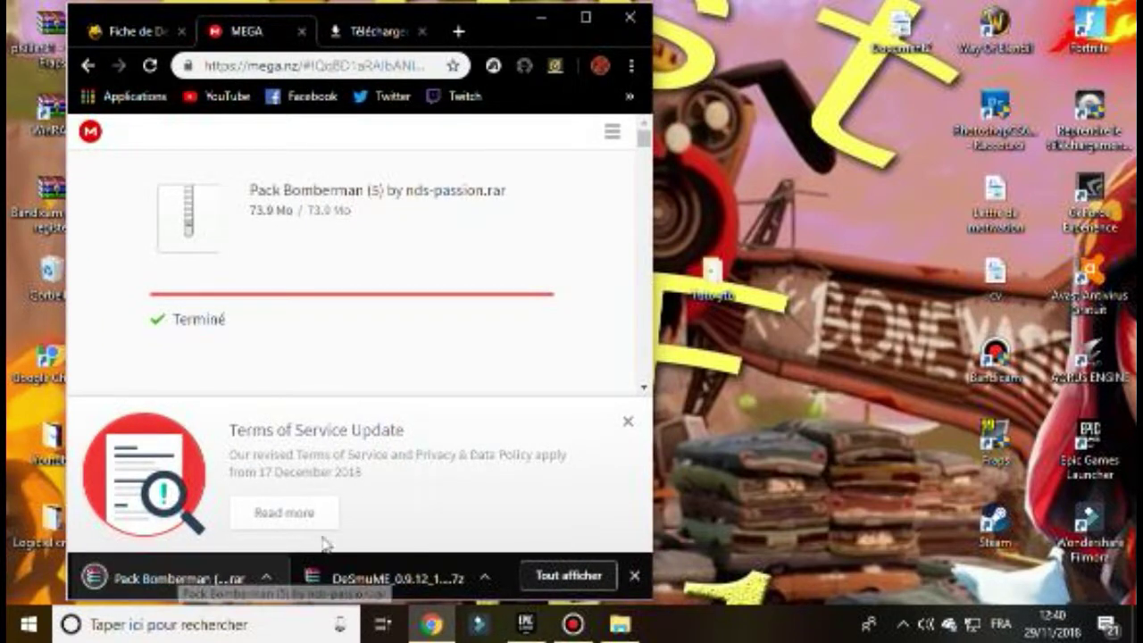
- Put the downloaded Pack Bomberman archive into the Roms folder of Tuto ytb and close the browser
{"action": "double_click", "coordinate": [712, 273]}
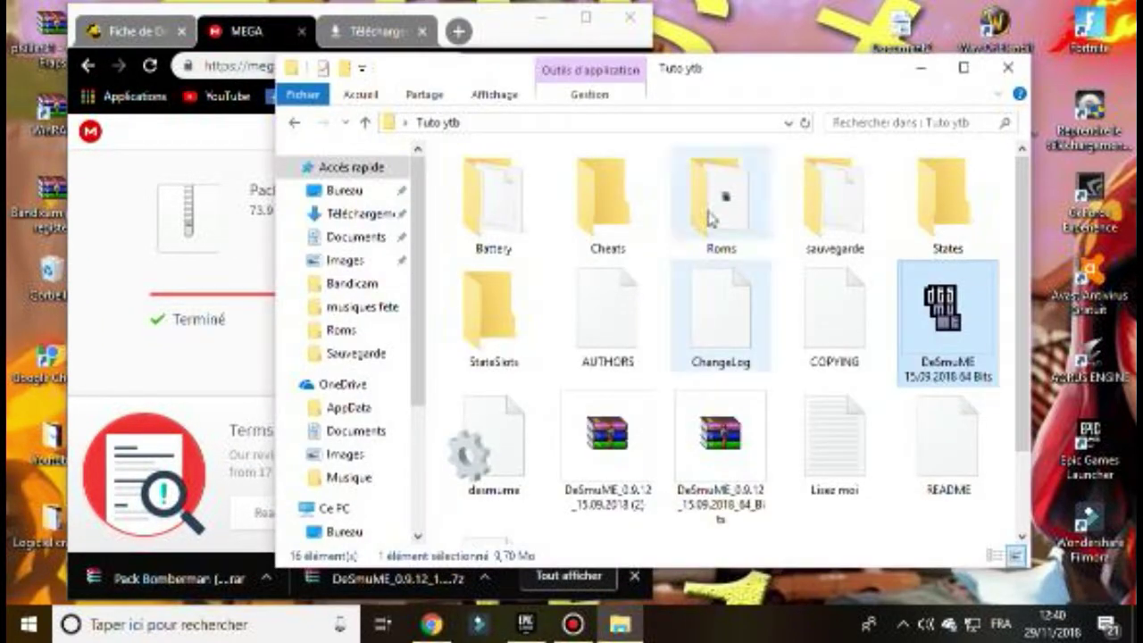
{"action": "left_click_drag", "start_coordinate": [150, 579], "coordinate": [709, 190]}
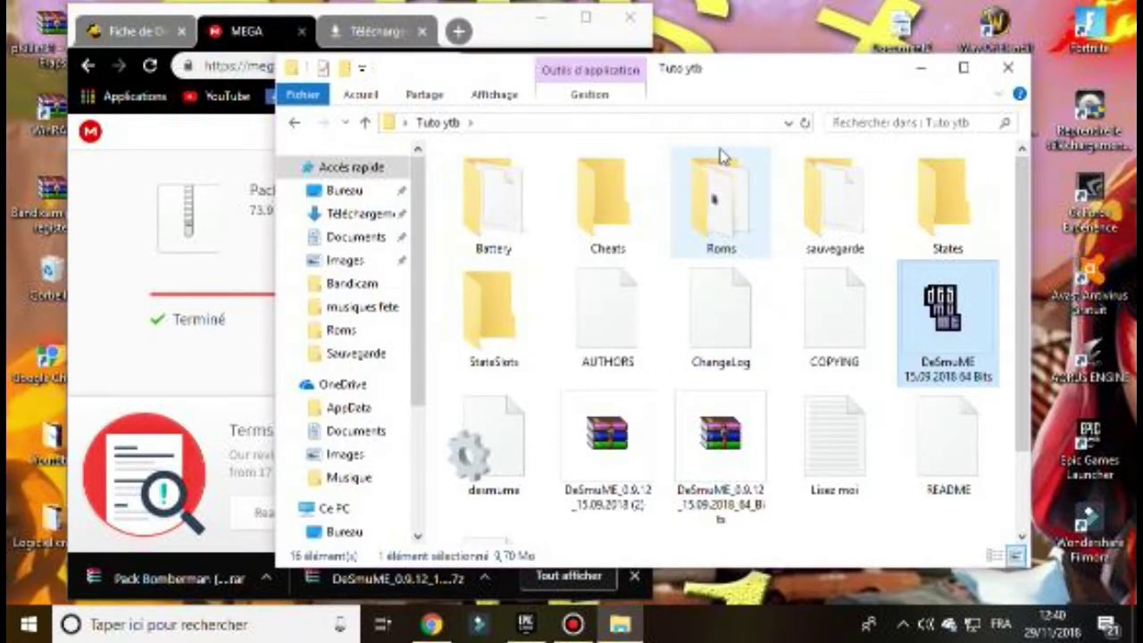
{"action": "left_click", "coordinate": [615, 25]}
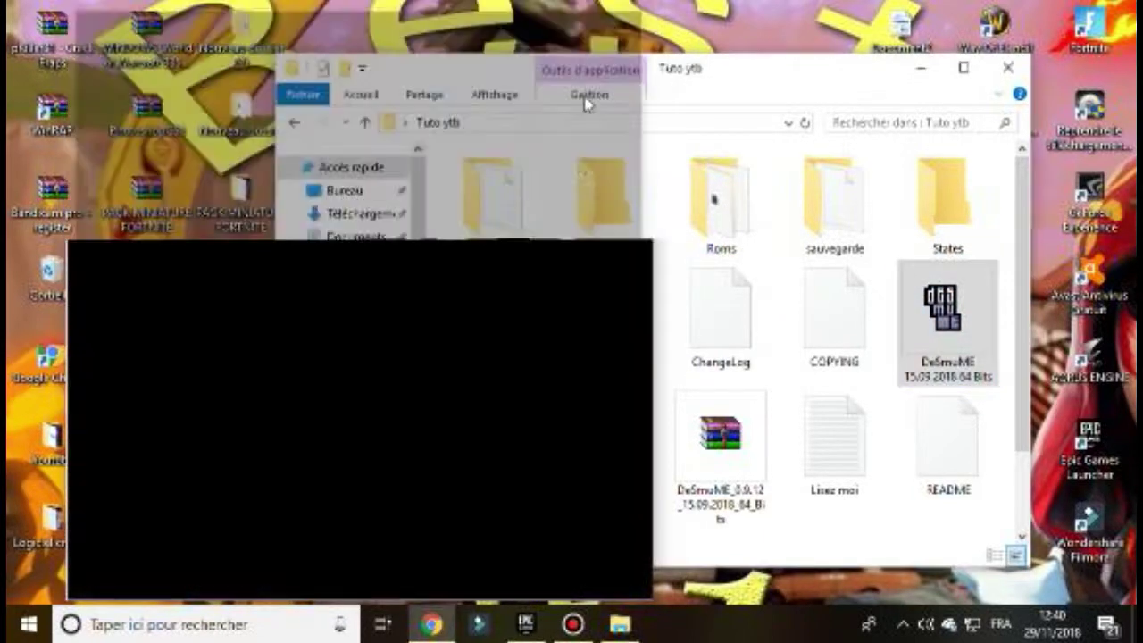
- Maximize the Tuto ytb folder window, check the Roms folder for the Bomberman archive, and return to Tuto ytb
{"action": "double_click", "coordinate": [838, 80]}
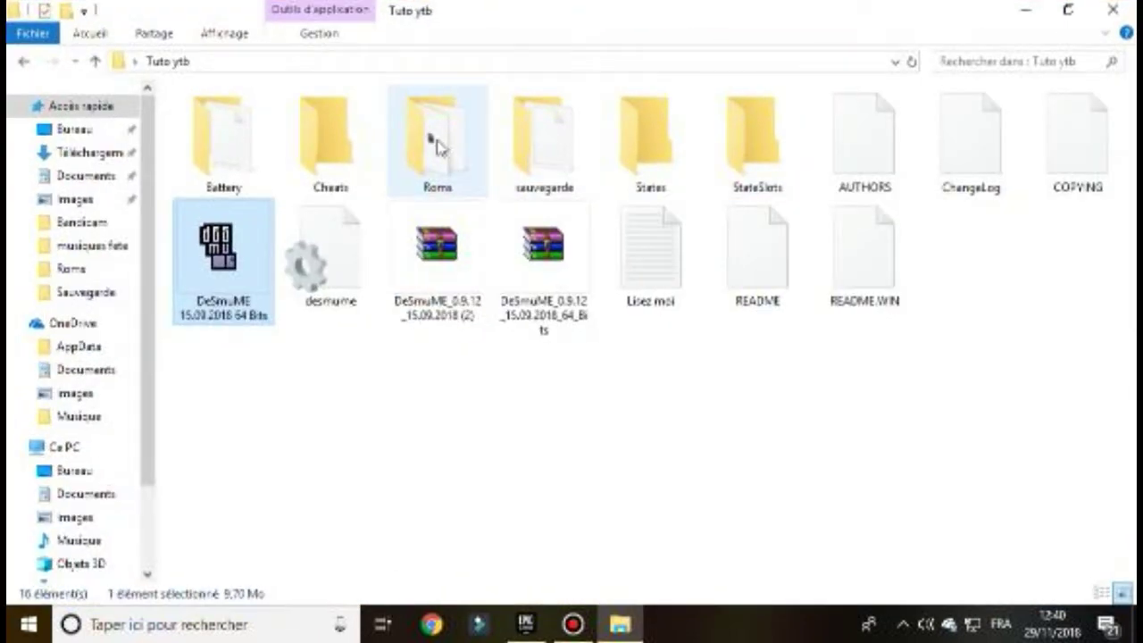
{"action": "double_click", "coordinate": [434, 145]}
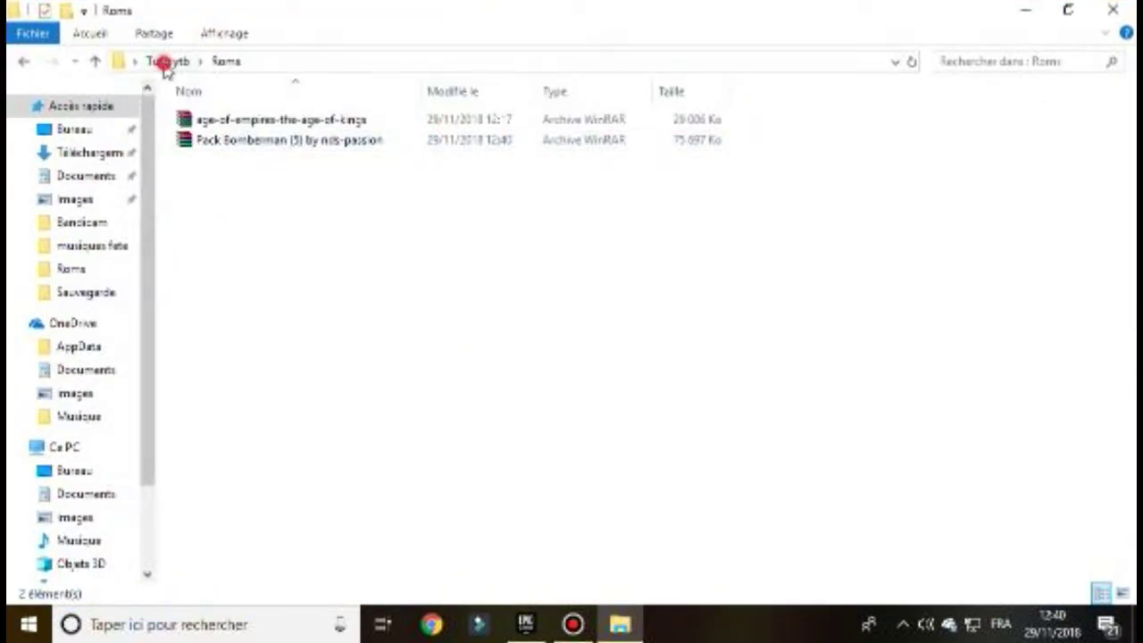
{"action": "left_click", "coordinate": [165, 63]}
- Launch DeSmuME 15.09.2018 64 Bits maximized and load 0079 - Bomberman (E)(Trashman).nds from the Pack Bomberman archive in Roms
{"action": "double_click", "coordinate": [212, 228]}
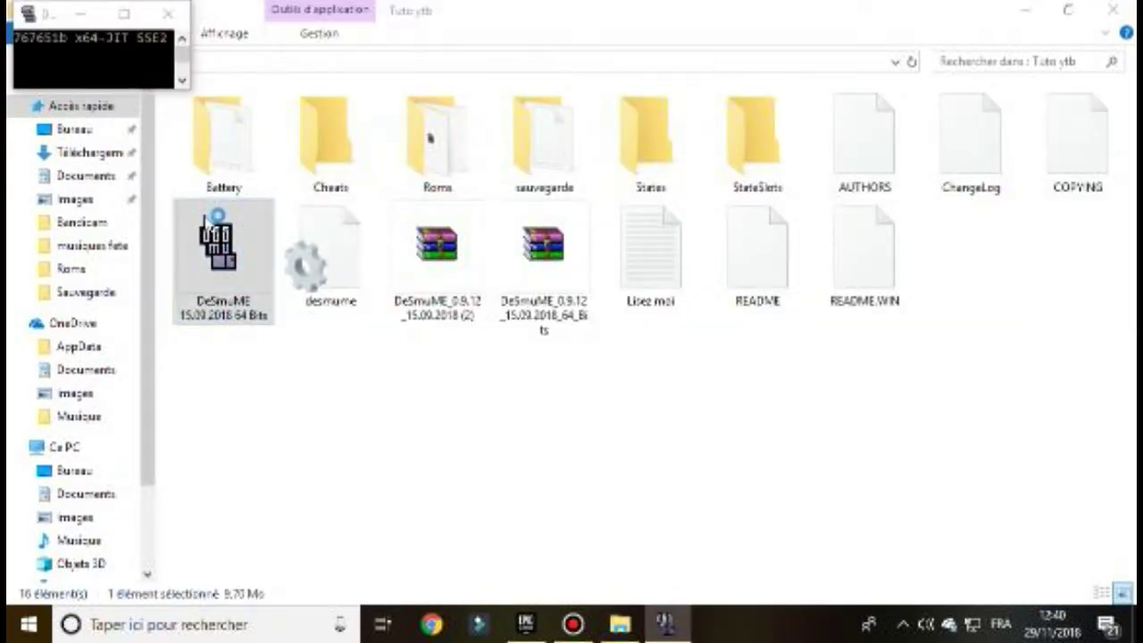
{"action": "double_click", "coordinate": [476, 152]}
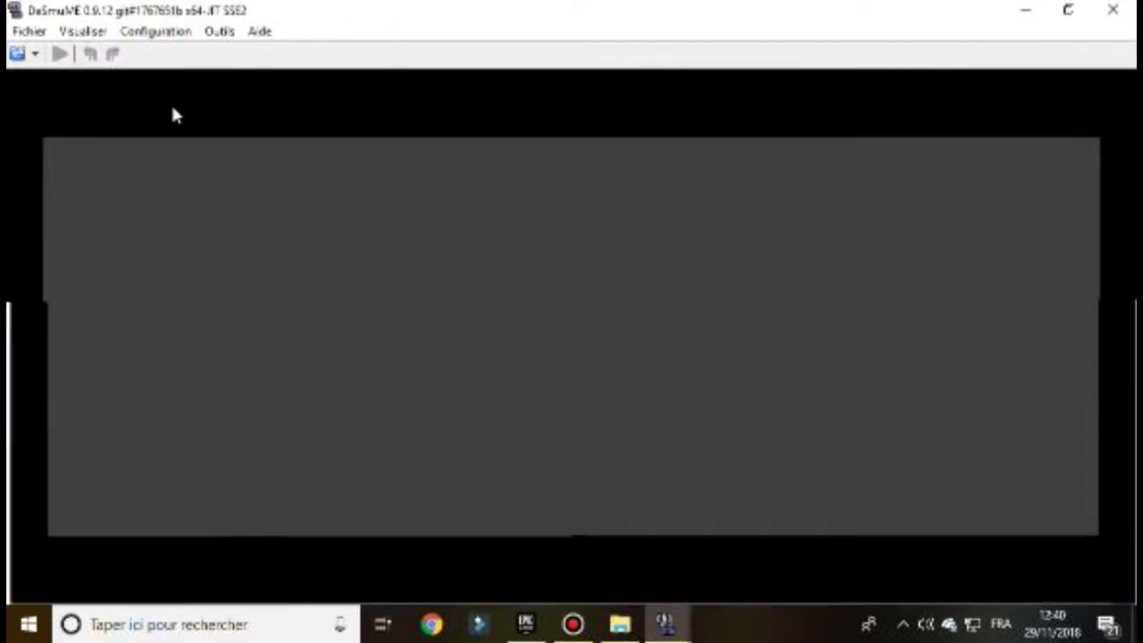
{"action": "left_click", "coordinate": [30, 31]}
{"action": "left_click", "coordinate": [57, 55]}
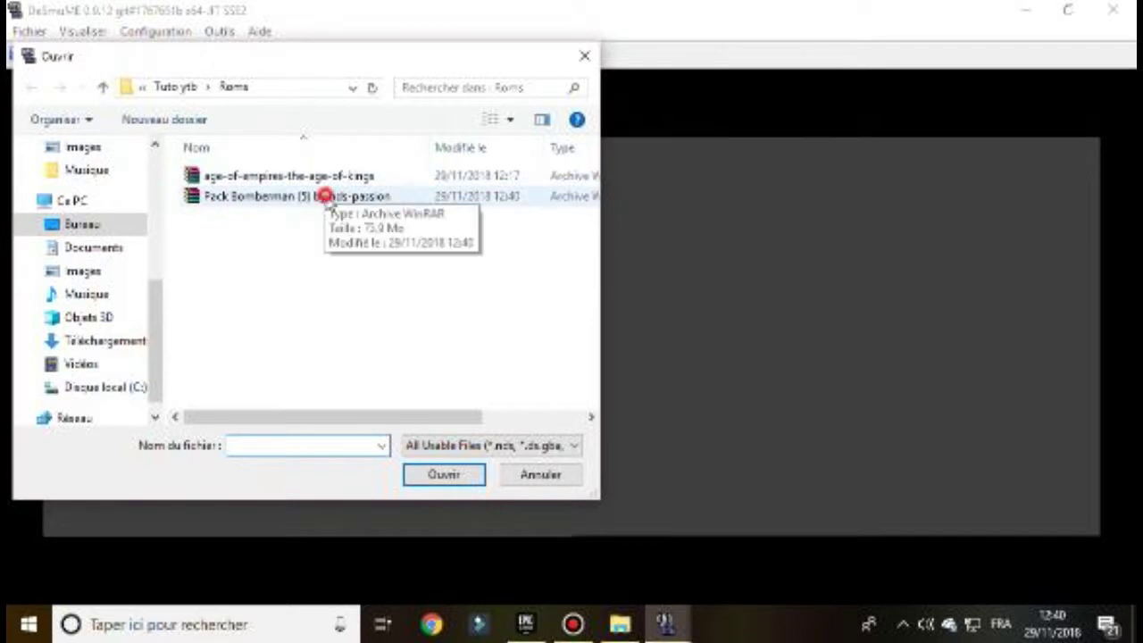
{"action": "double_click", "coordinate": [327, 196]}
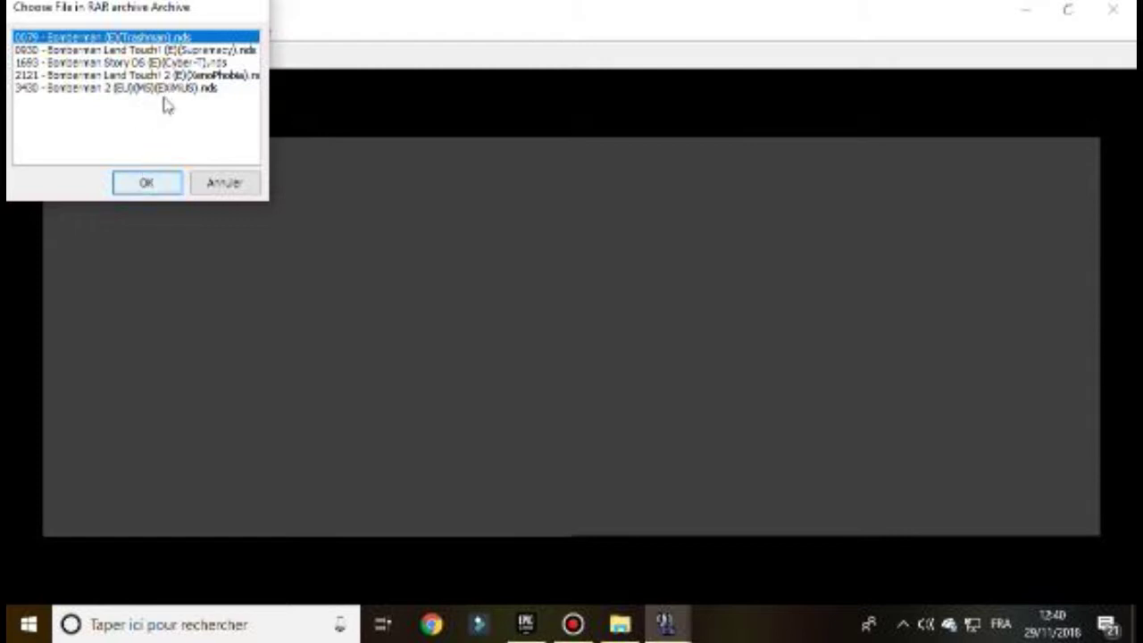
{"action": "left_click", "coordinate": [146, 183]}
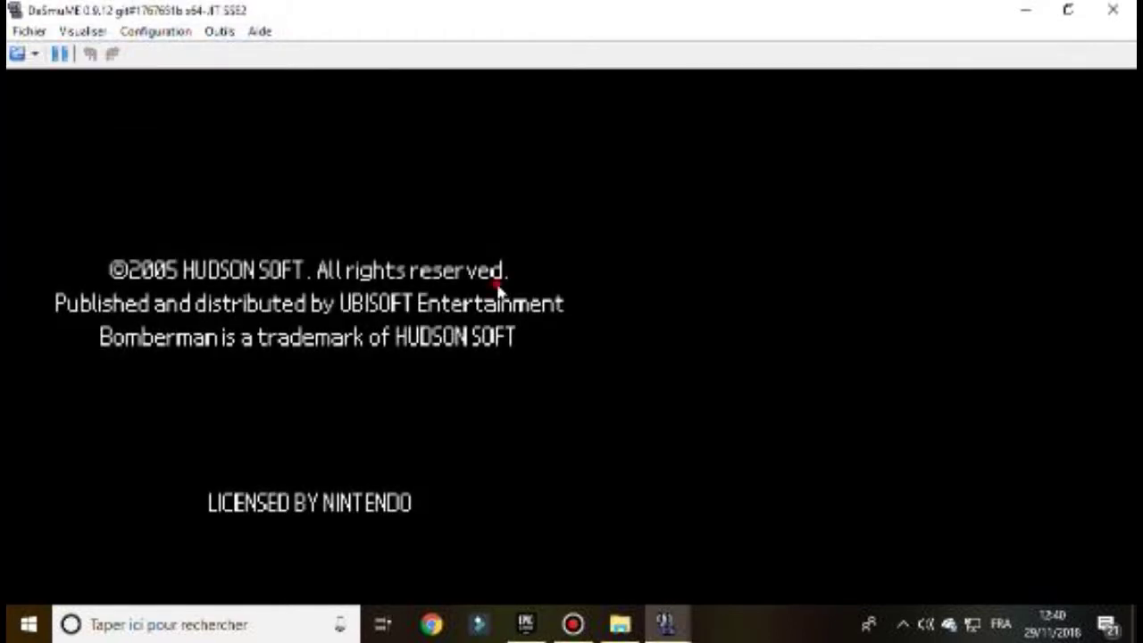
{"action": "left_click", "coordinate": [643, 272]}
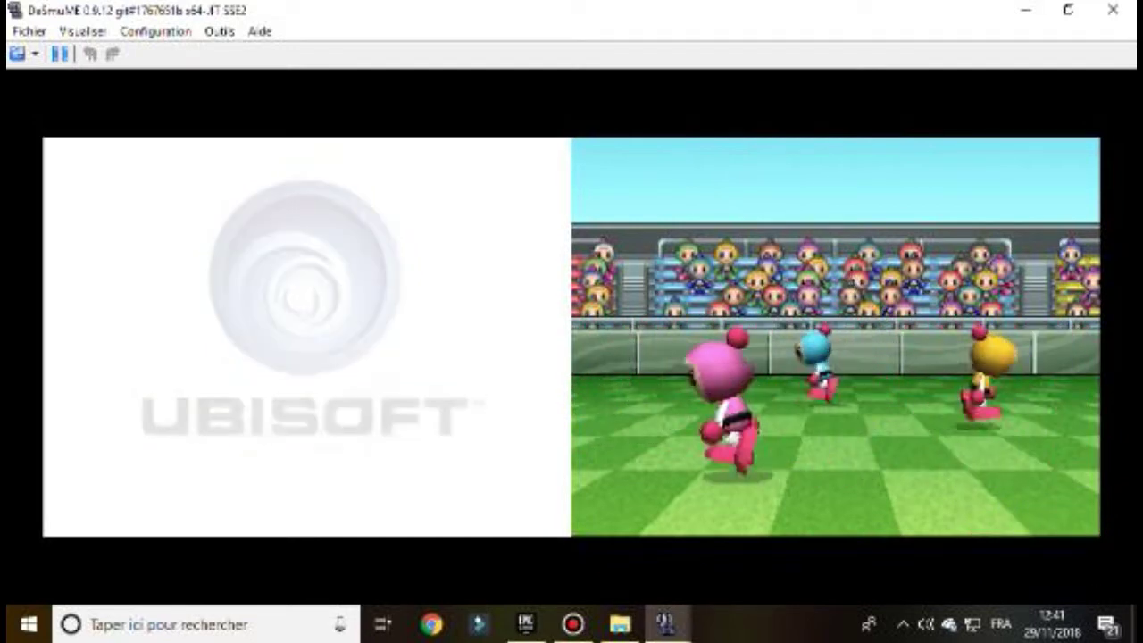
- Mute DeSmuME in the Windows volume mixer and return to the game
{"action": "right_click", "coordinate": [935, 625]}
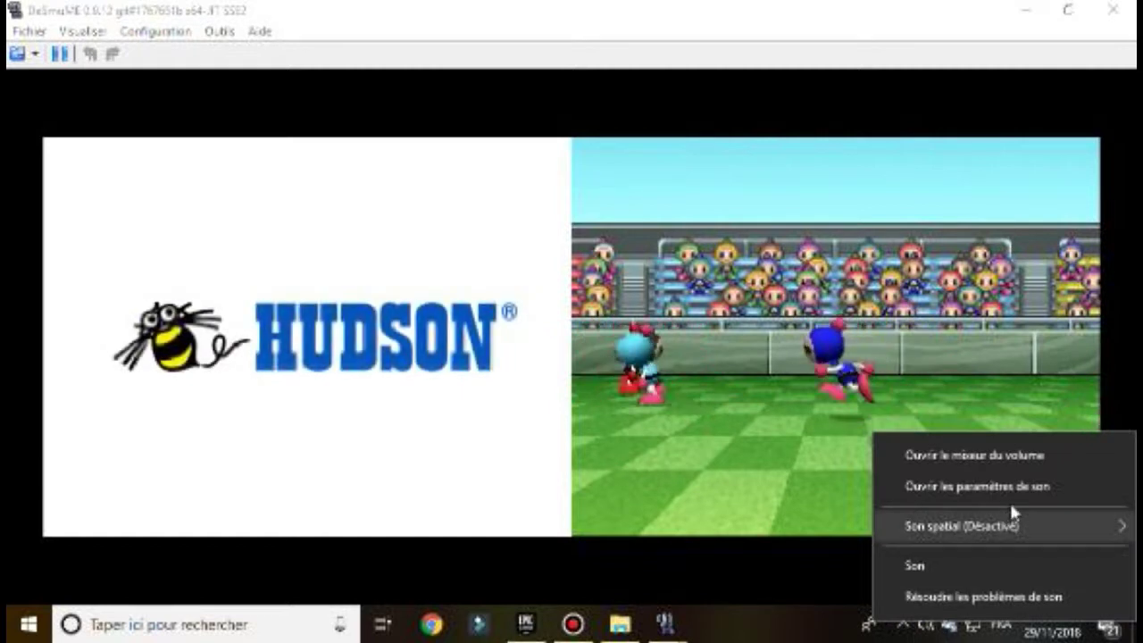
{"action": "left_click", "coordinate": [1030, 460]}
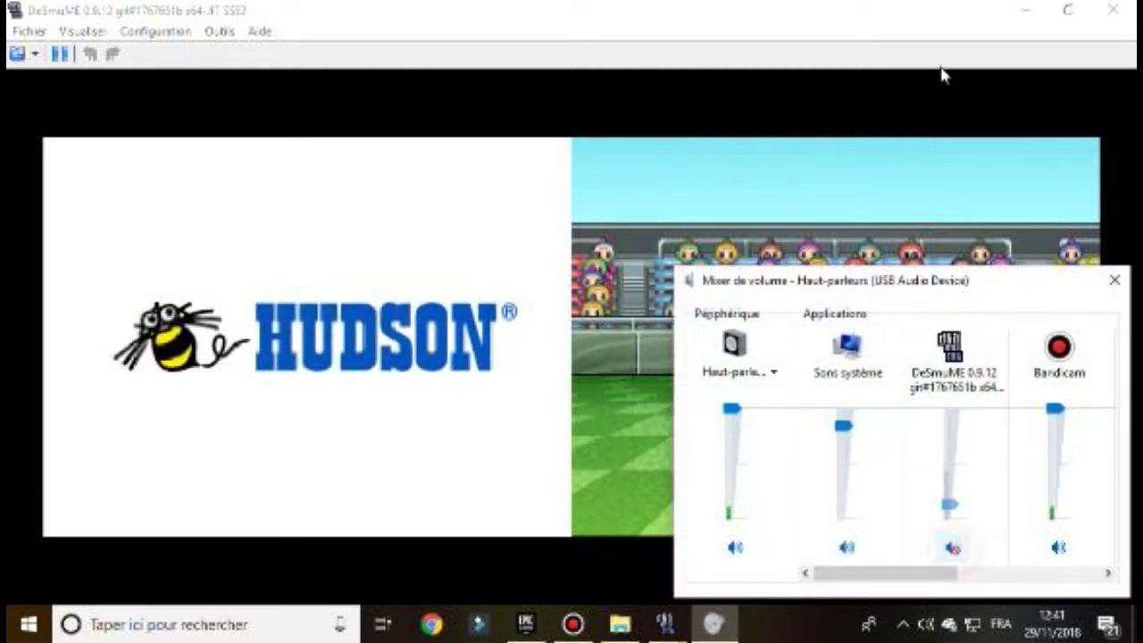
{"action": "left_click", "coordinate": [939, 25]}
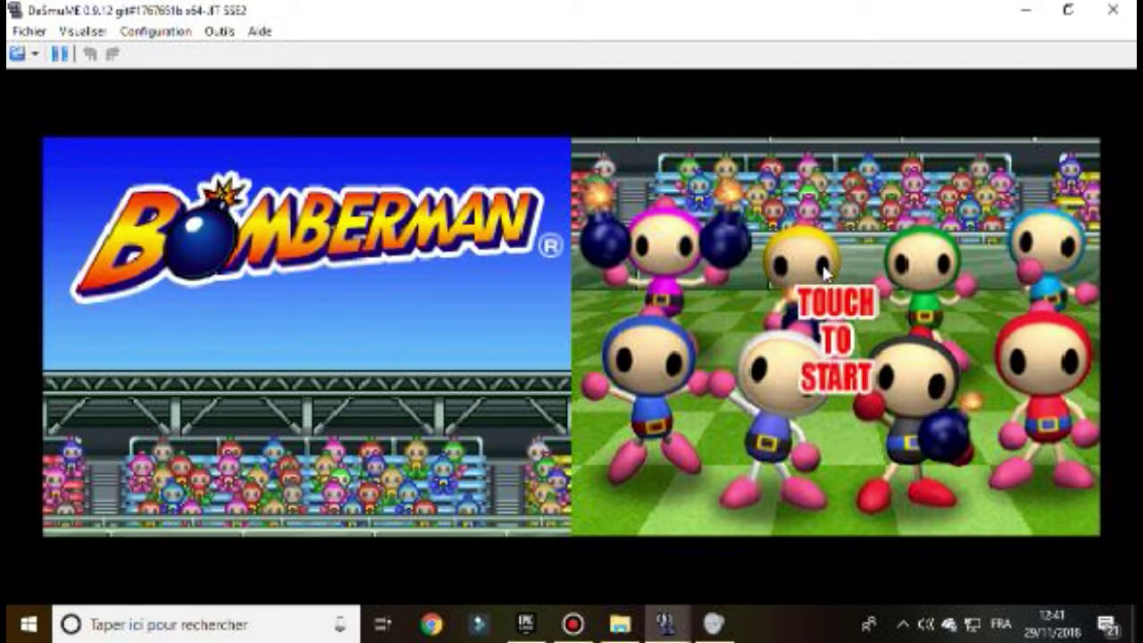
- Configure the controller with START on Enter, SELECT on Numpad +, L on Numpad-4 and R on Numpad-5
{"action": "left_click", "coordinate": [157, 32]}
{"action": "left_click", "coordinate": [236, 267]}
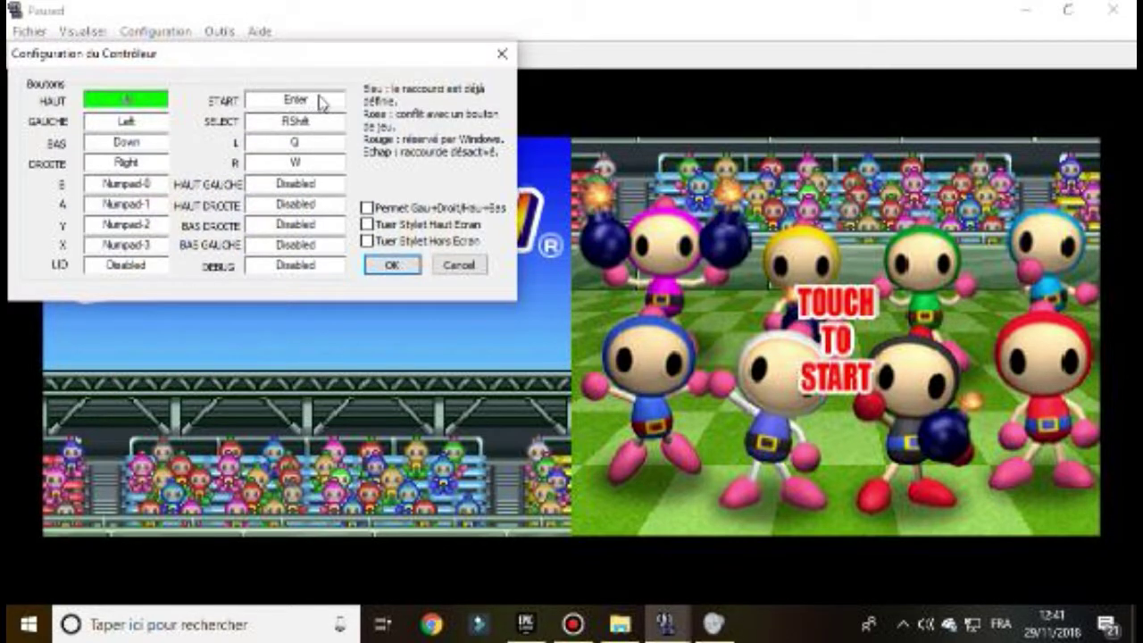
{"action": "left_click", "coordinate": [319, 100]}
{"action": "key", "text": "Return"}
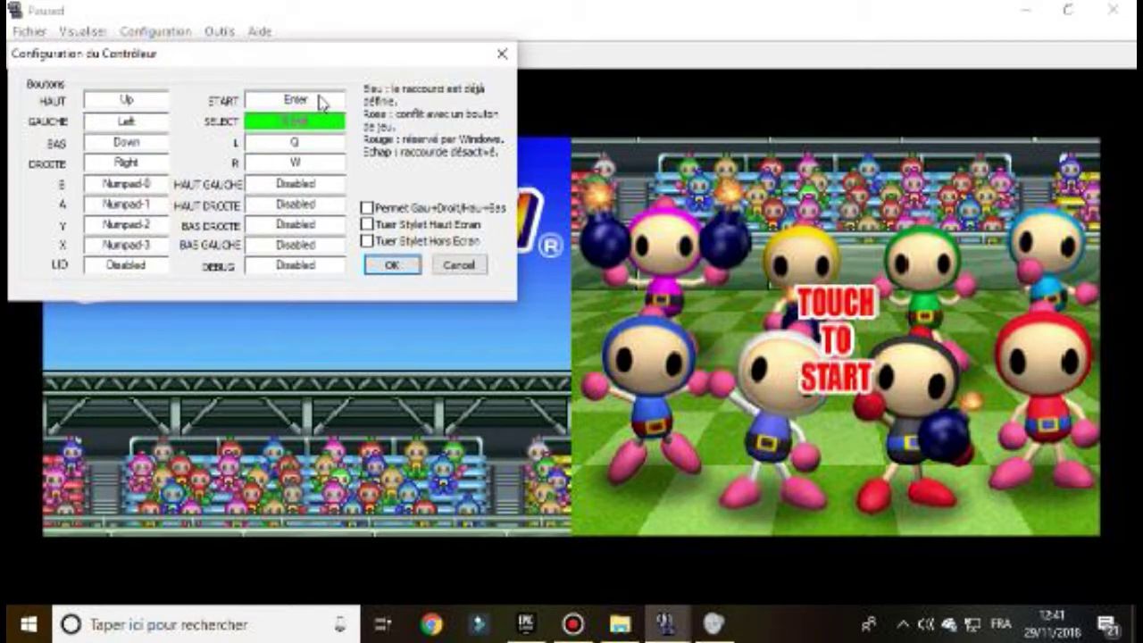
{"action": "key", "text": "KP_Add"}
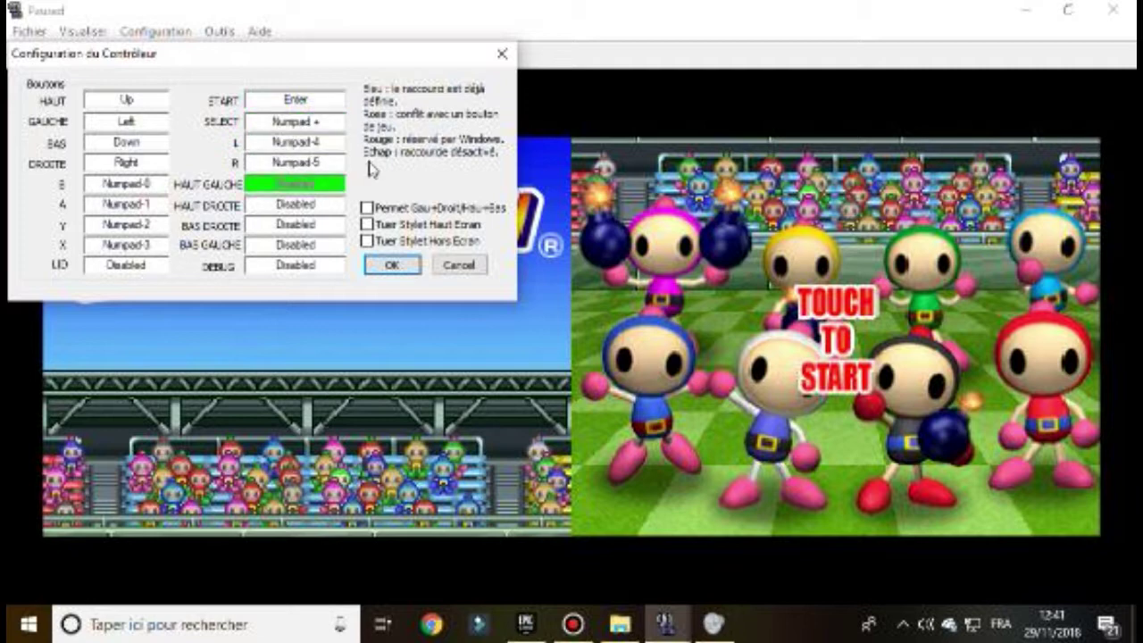
{"action": "left_click", "coordinate": [389, 264]}
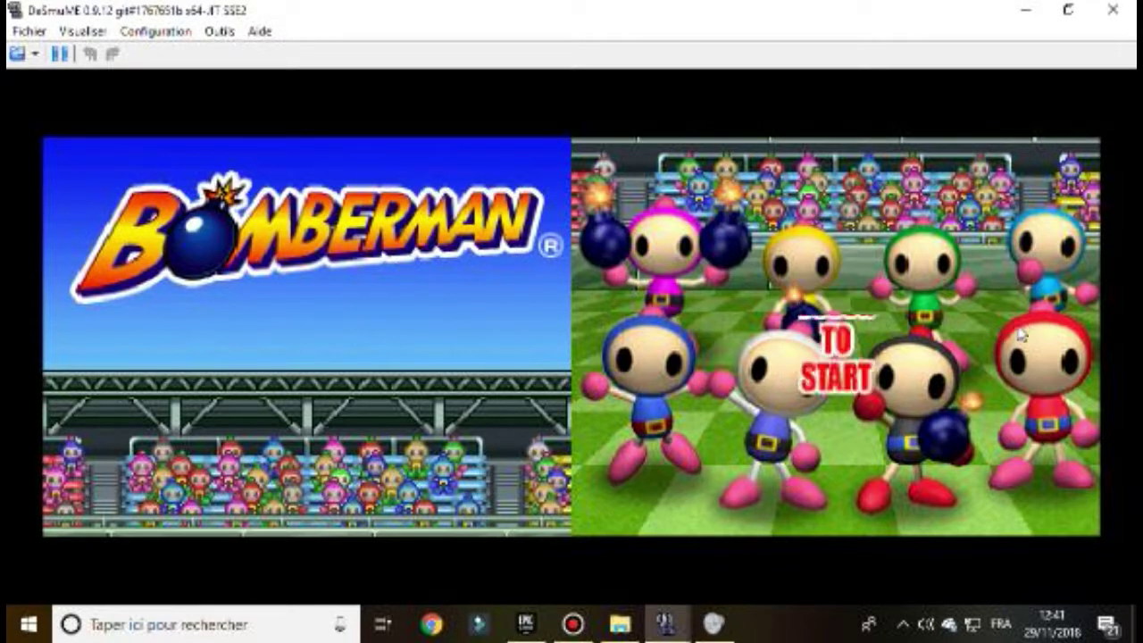
- Start Bomberman in Normal mode and create a new game in File A
{"action": "left_click", "coordinate": [1004, 332]}
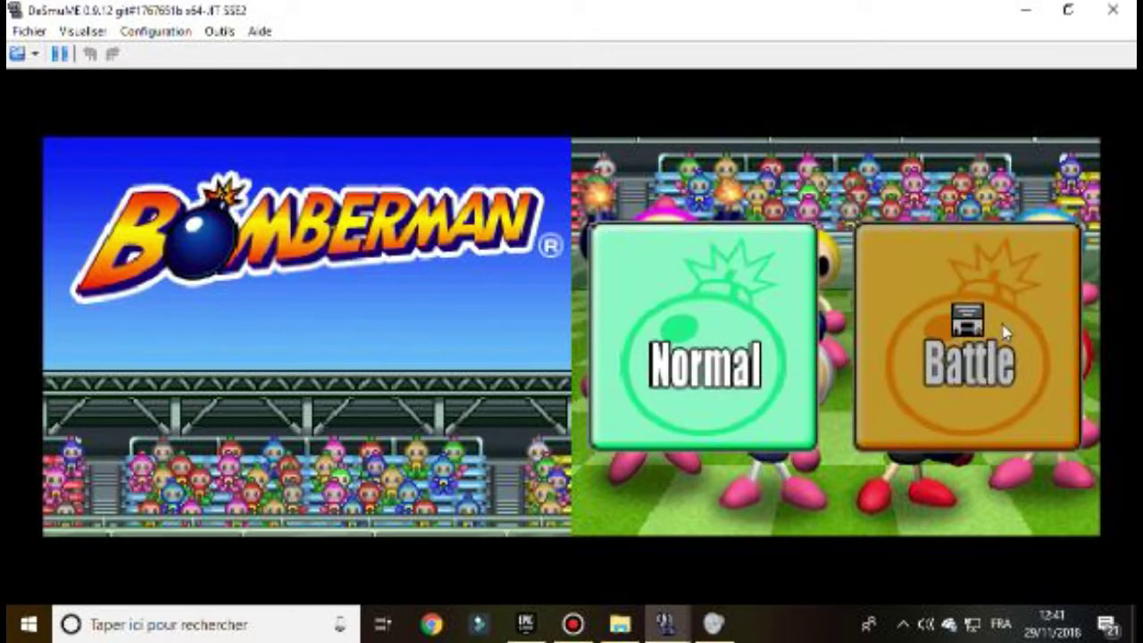
{"action": "left_click", "coordinate": [681, 310]}
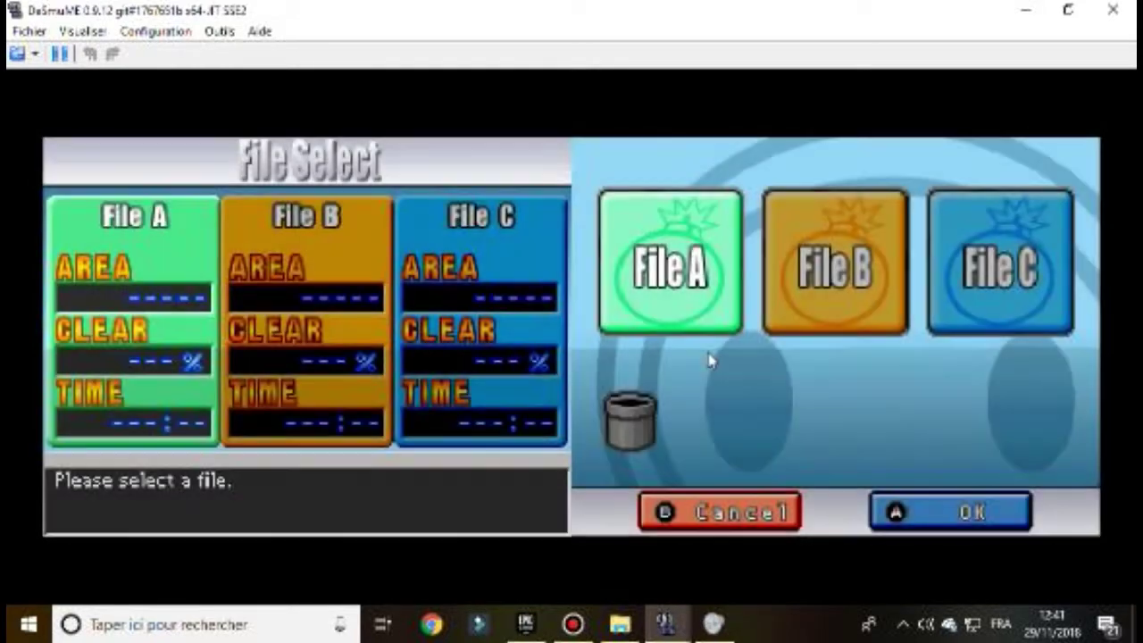
{"action": "left_click", "coordinate": [701, 306]}
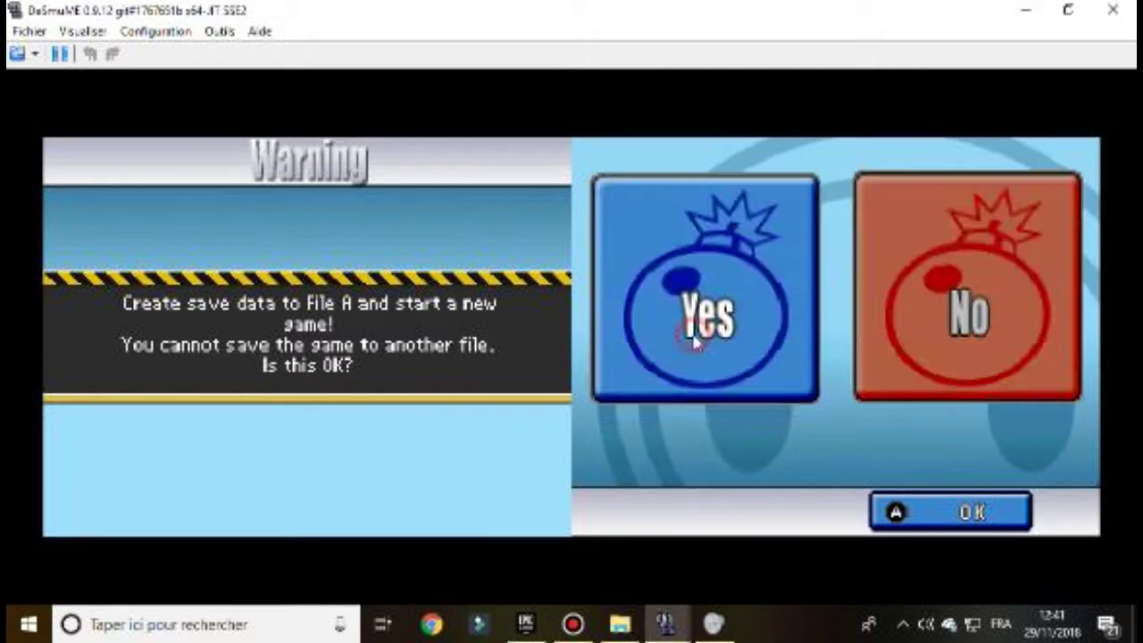
{"action": "left_click", "coordinate": [695, 338]}
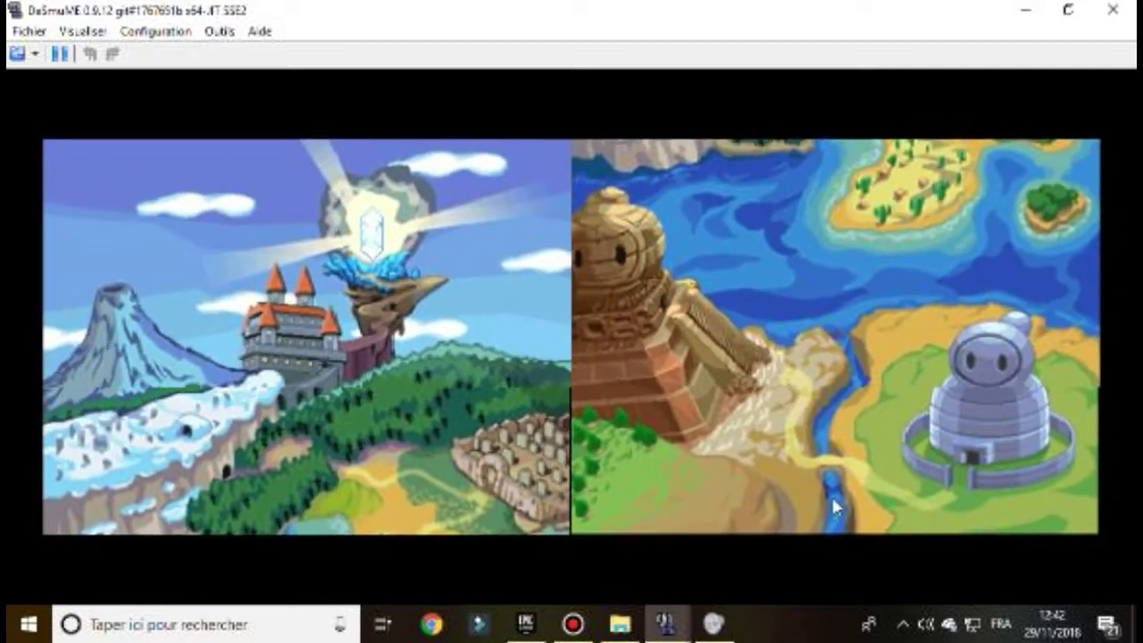
- Briefly unmute DeSmuME in the volume mixer, mute it again, and return to the game
{"action": "left_click", "coordinate": [727, 624]}
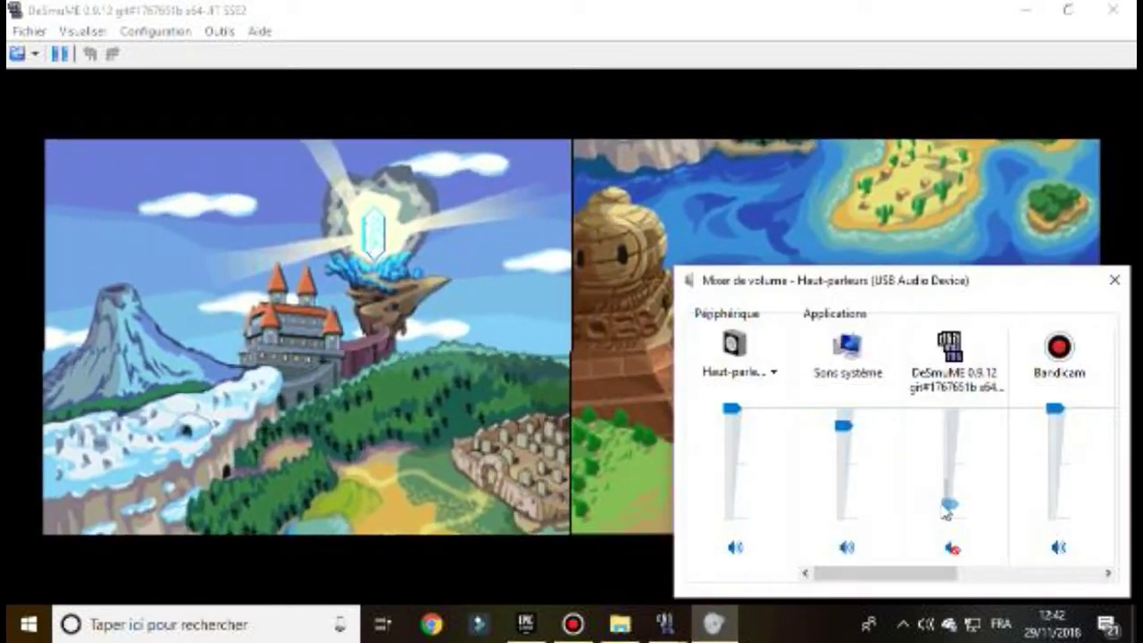
{"action": "left_click", "coordinate": [953, 548]}
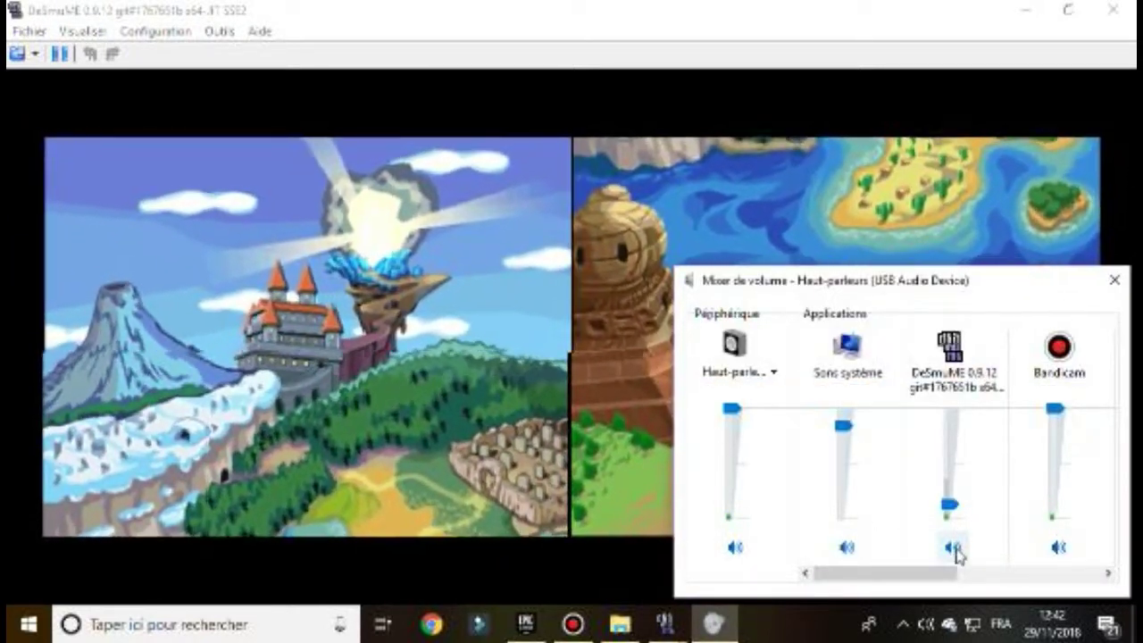
{"action": "left_click", "coordinate": [953, 548]}
{"action": "left_click", "coordinate": [655, 230]}
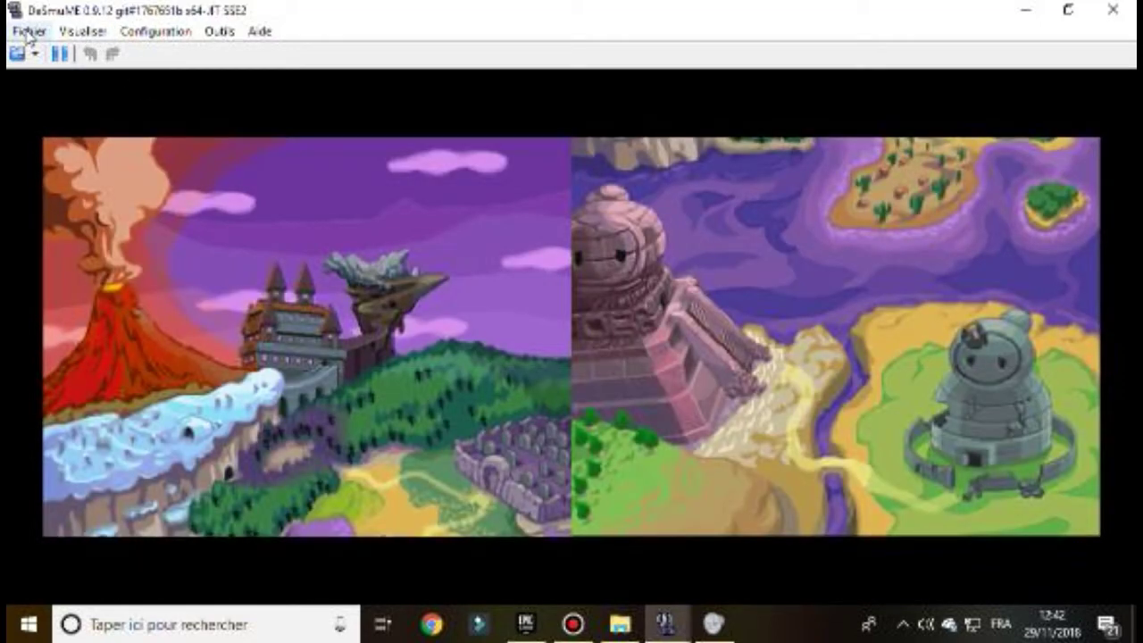
- Reload the Bomberman ROM from the recently used ROMs and keep the emulator's game window in front
{"action": "left_click", "coordinate": [29, 32]}
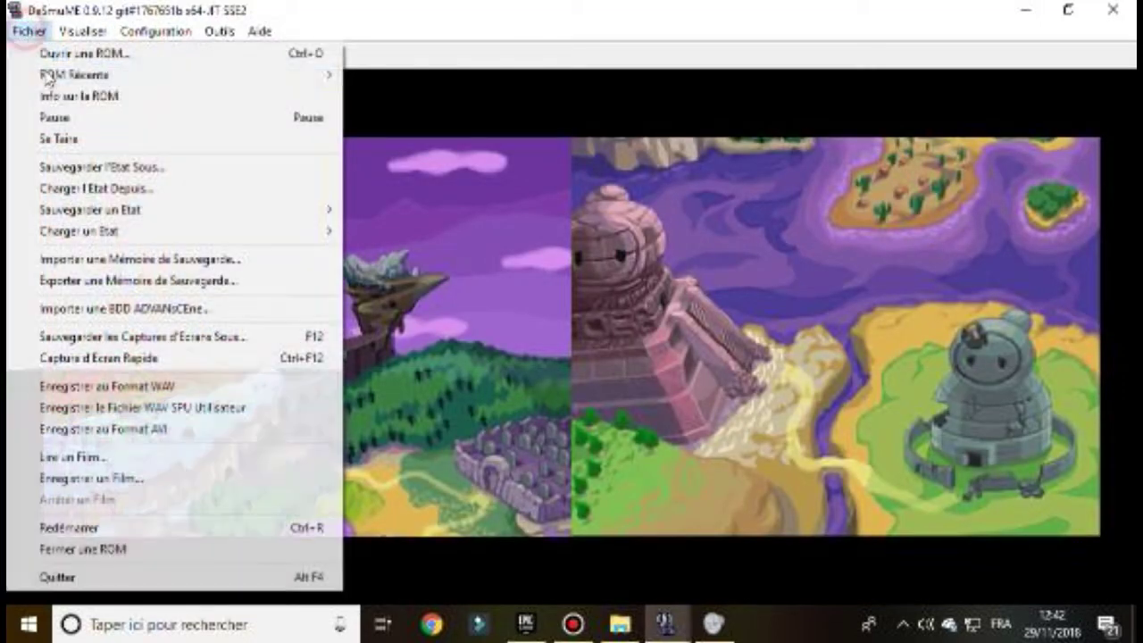
{"action": "mouse_move", "coordinate": [71, 79]}
{"action": "left_click", "coordinate": [436, 77]}
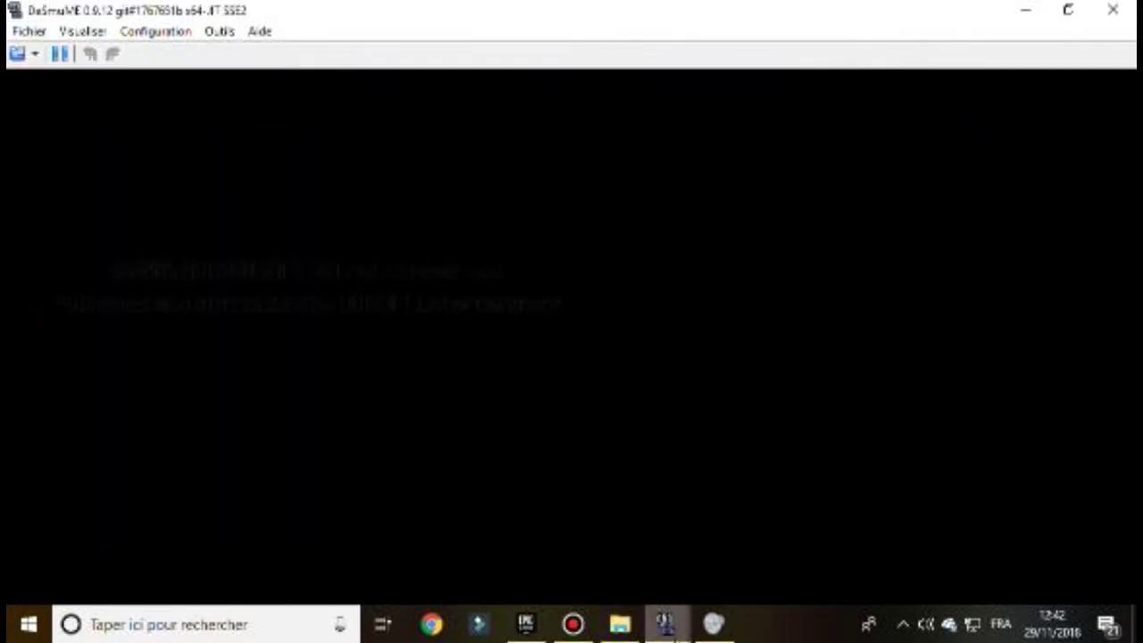
{"action": "mouse_move", "coordinate": [666, 623]}
{"action": "mouse_move", "coordinate": [661, 585]}
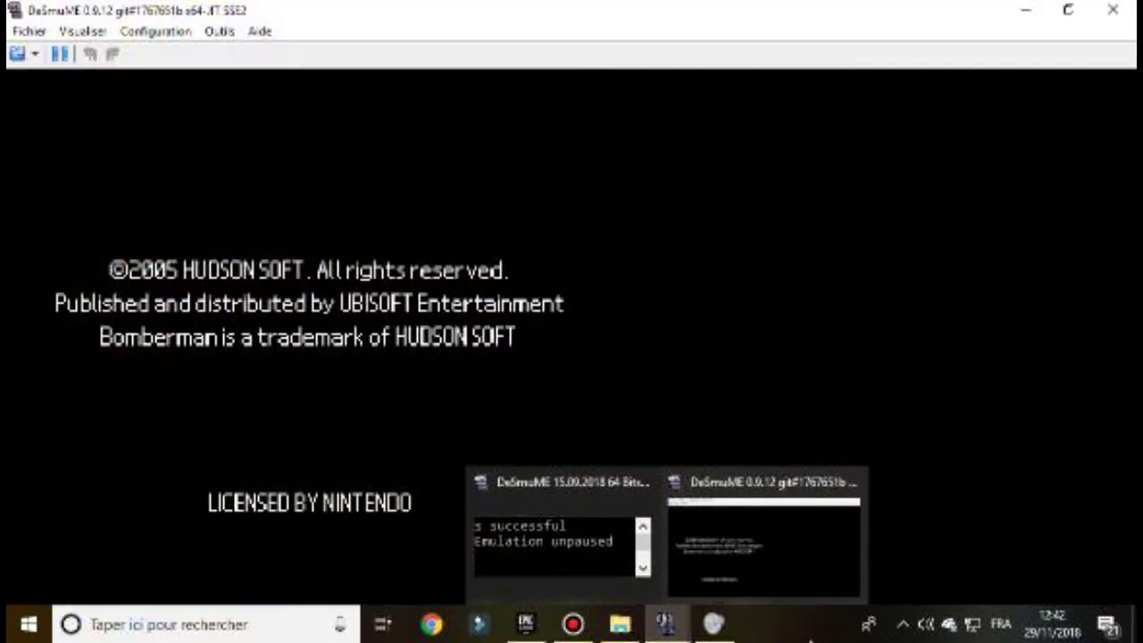
{"action": "left_click", "coordinate": [705, 589]}
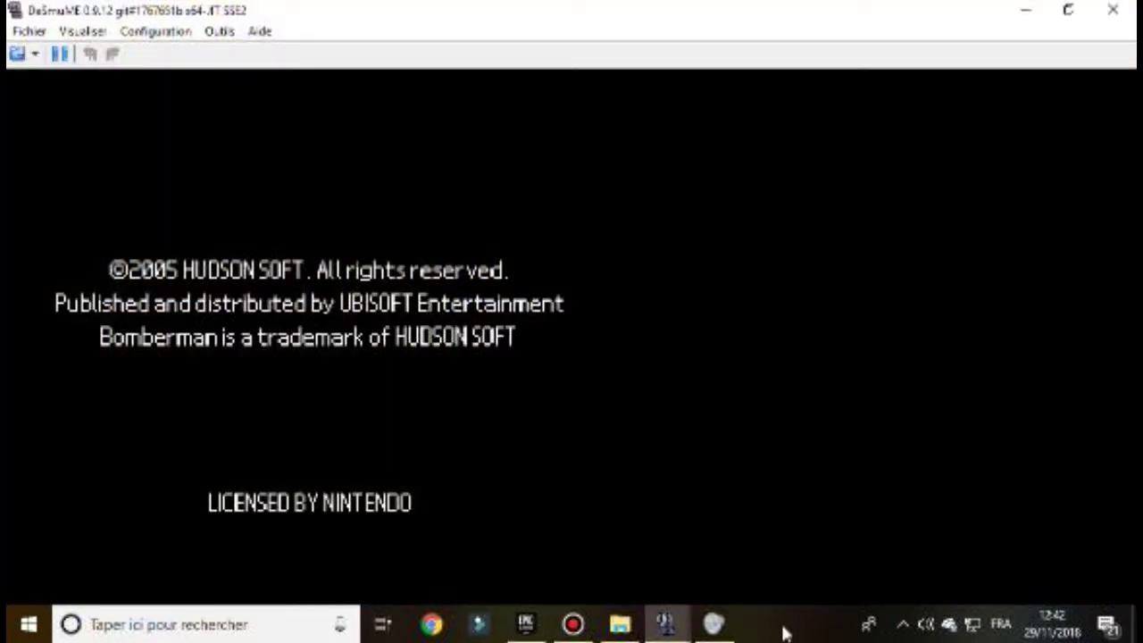
{"action": "left_click", "coordinate": [18, 33]}
{"action": "mouse_move", "coordinate": [49, 77]}
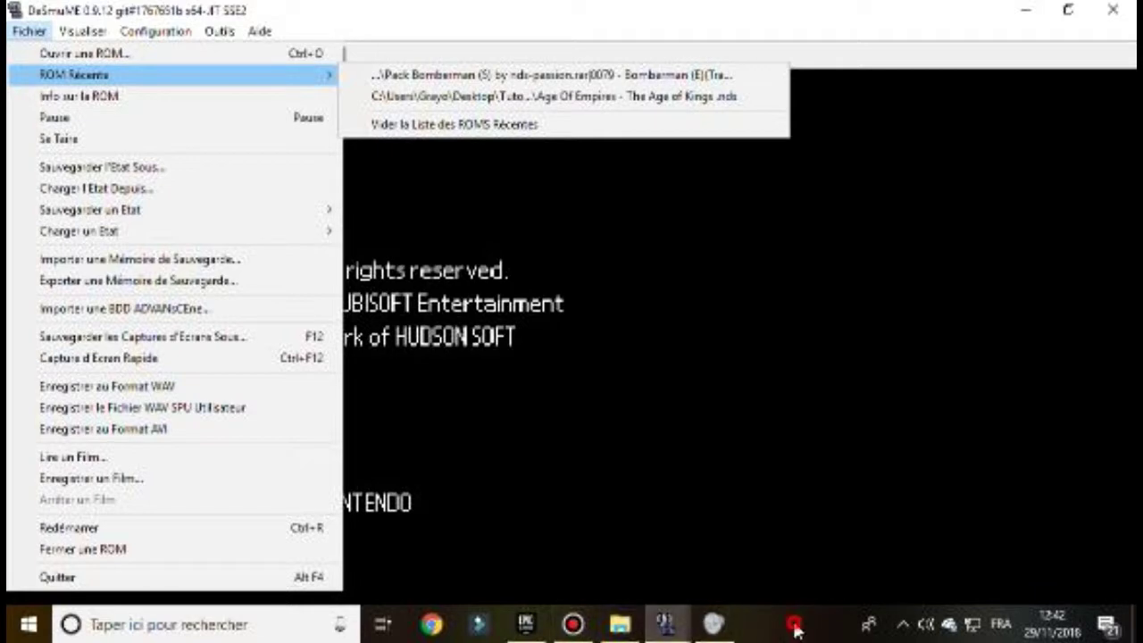
{"action": "left_click", "coordinate": [830, 610]}
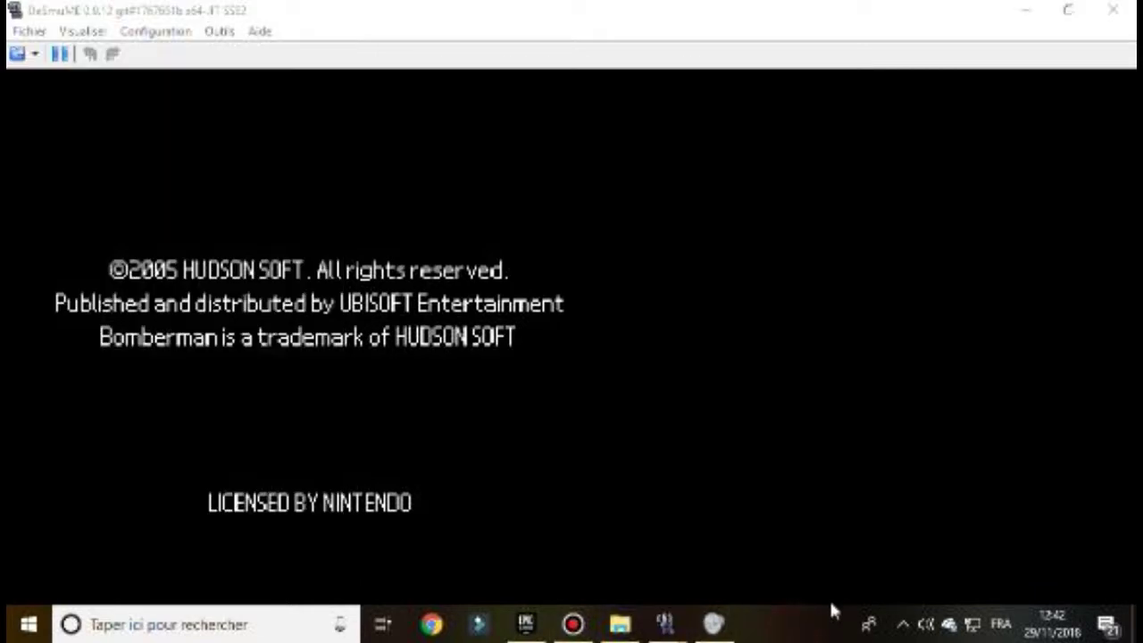
{"action": "left_click", "coordinate": [978, 333]}
{"action": "left_click", "coordinate": [958, 342]}
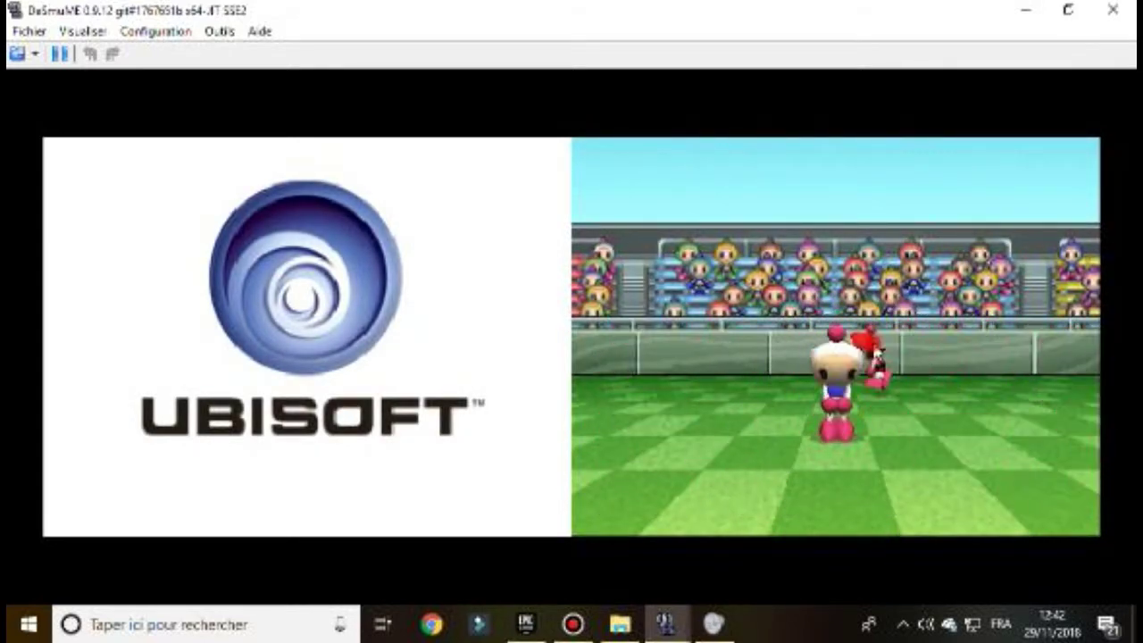
- Unmute DeSmuME in the volume mixer and return to the Bomberman intro
{"action": "left_click", "coordinate": [713, 624]}
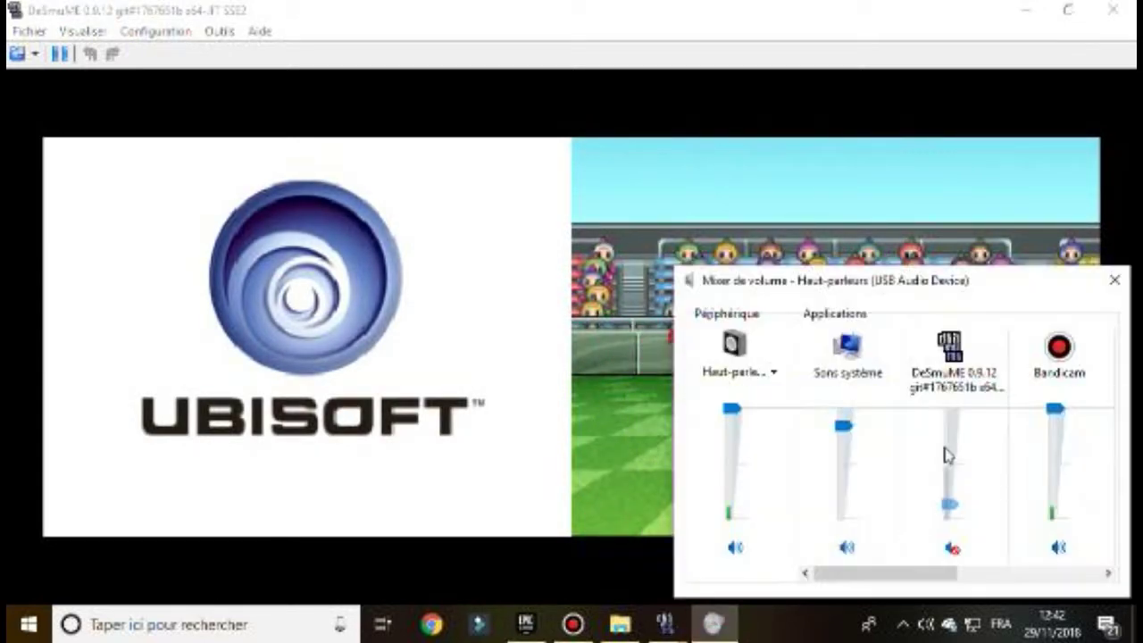
{"action": "left_click", "coordinate": [954, 546]}
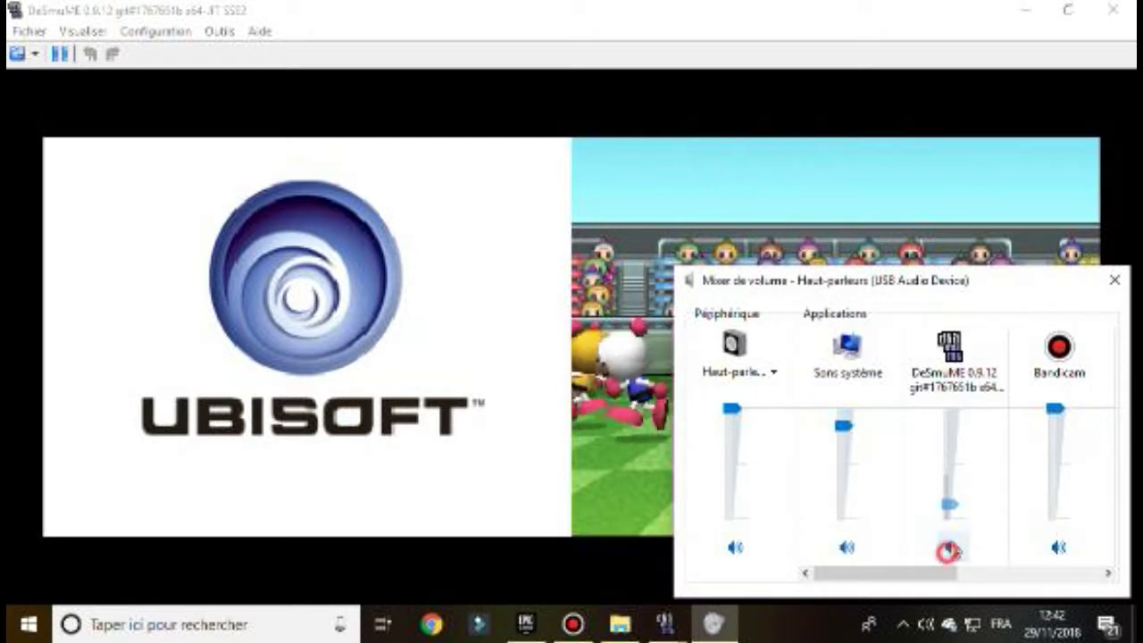
{"action": "left_click", "coordinate": [810, 130]}
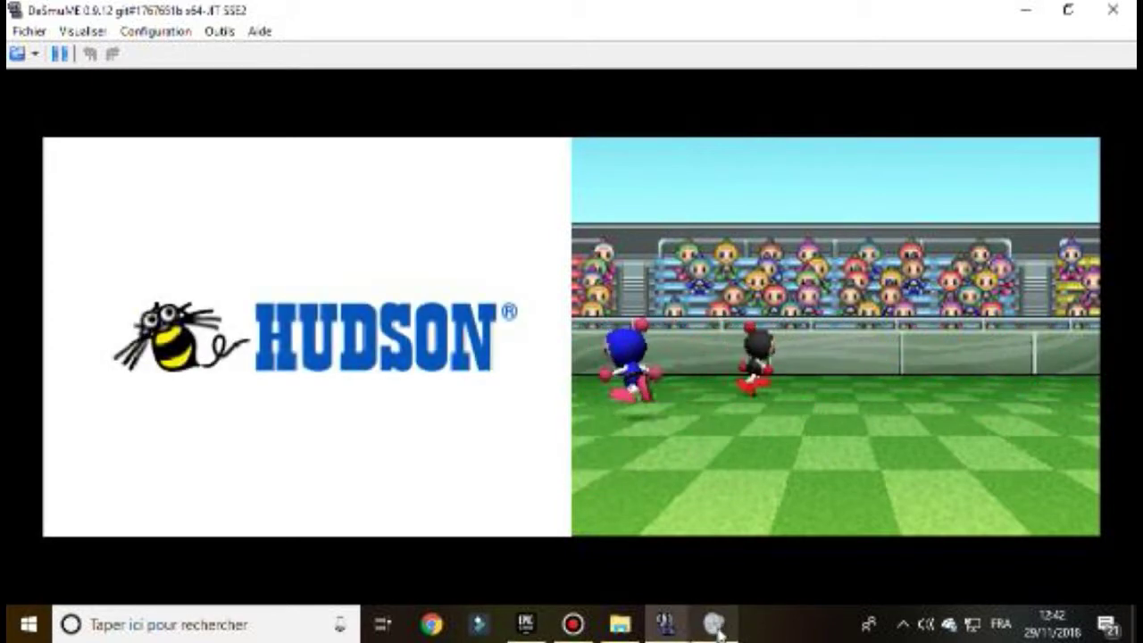
- Start Bomberman's Battle mode and choose to battle alone without waiting for other players
{"action": "mouse_move", "coordinate": [734, 631]}
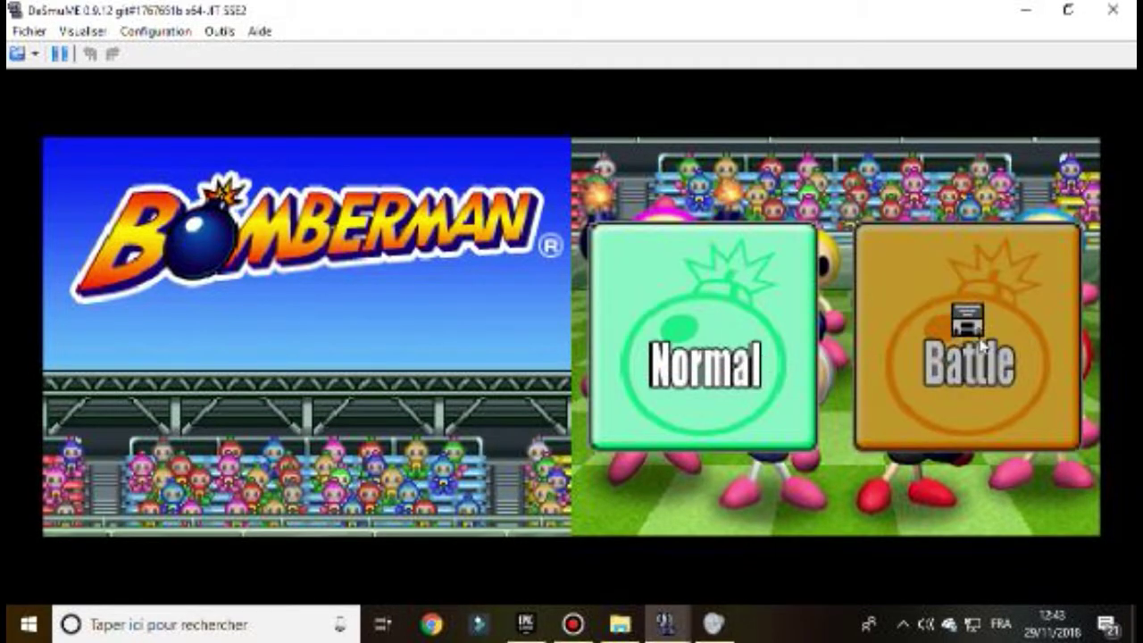
{"action": "left_click", "coordinate": [982, 346]}
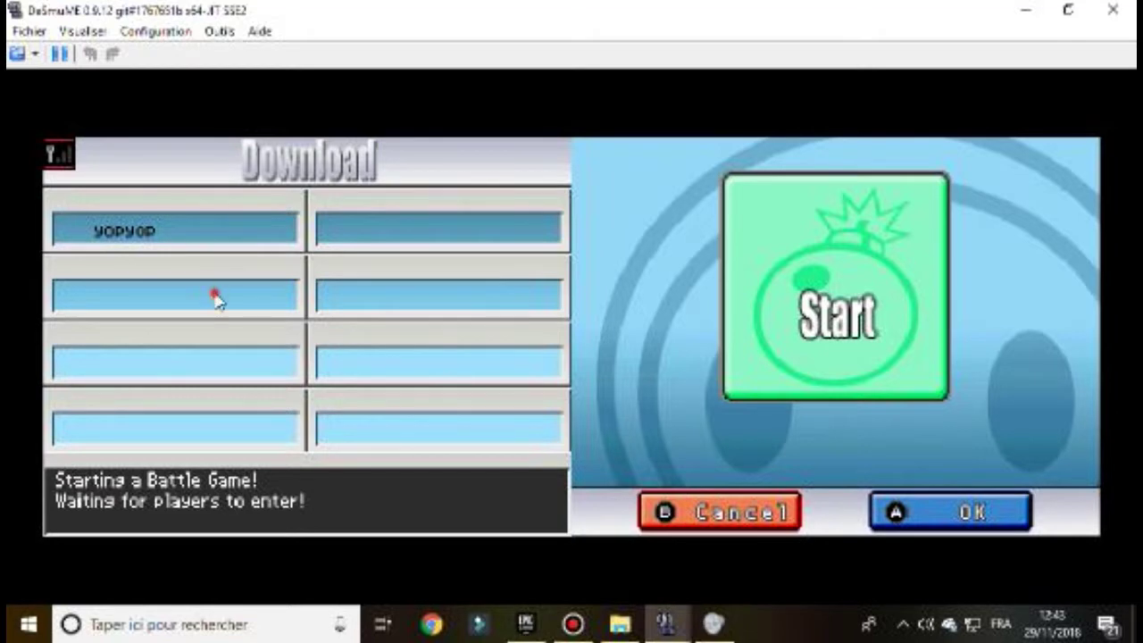
{"action": "left_click", "coordinate": [924, 270]}
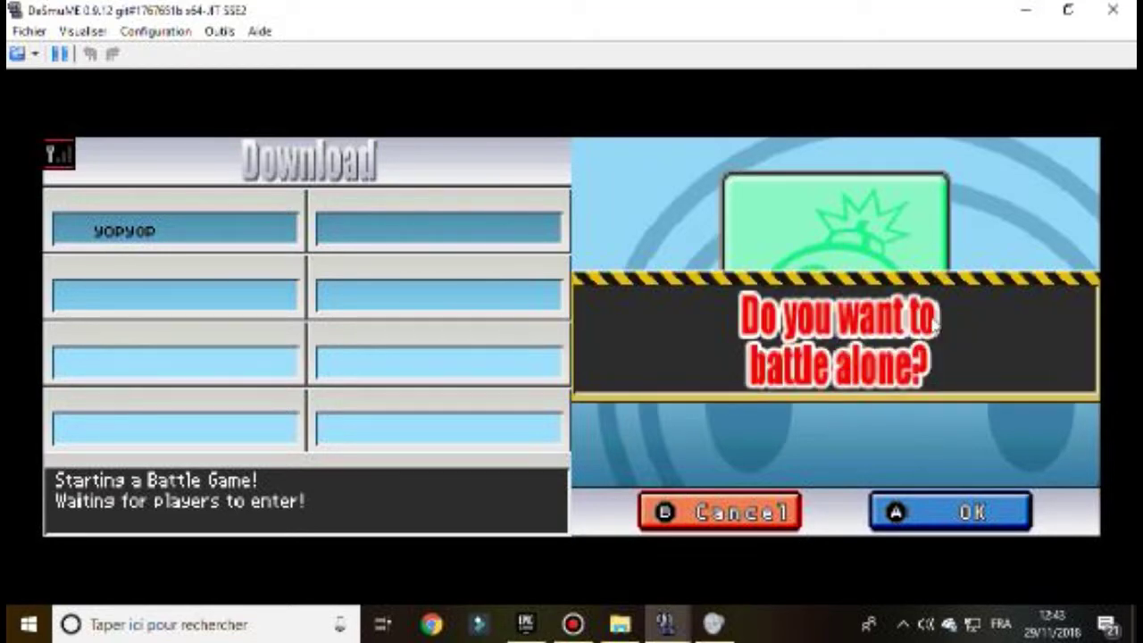
{"action": "left_click", "coordinate": [950, 511]}
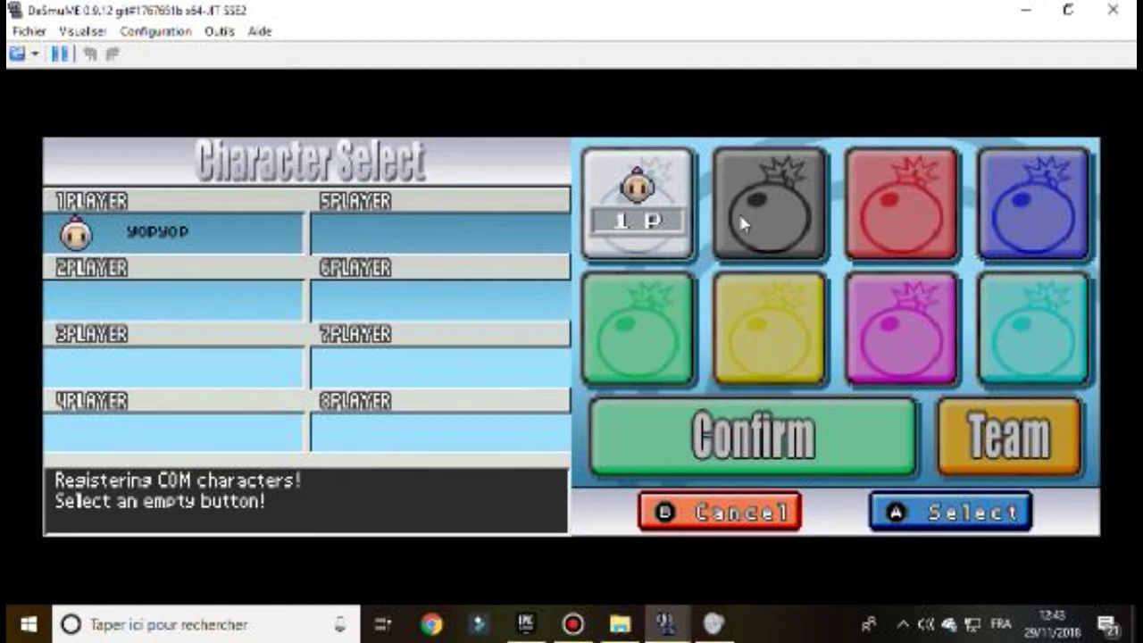
- Register the black, red and blue Bombers as Easy computer opponents and confirm the character selection
{"action": "left_click", "coordinate": [741, 224]}
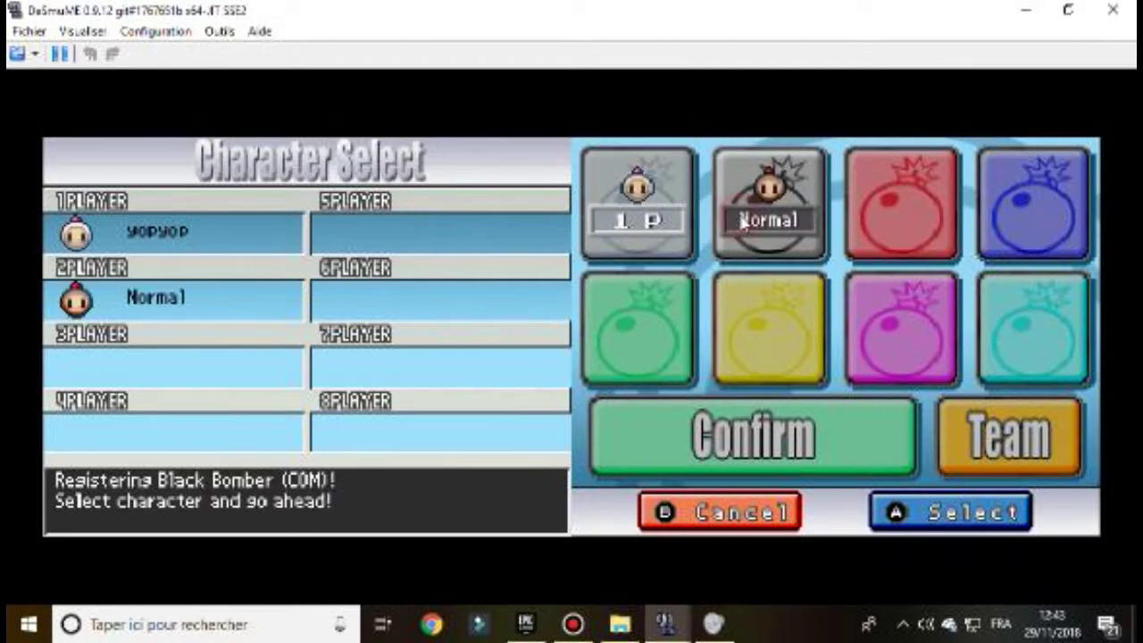
{"action": "left_click", "coordinate": [882, 228]}
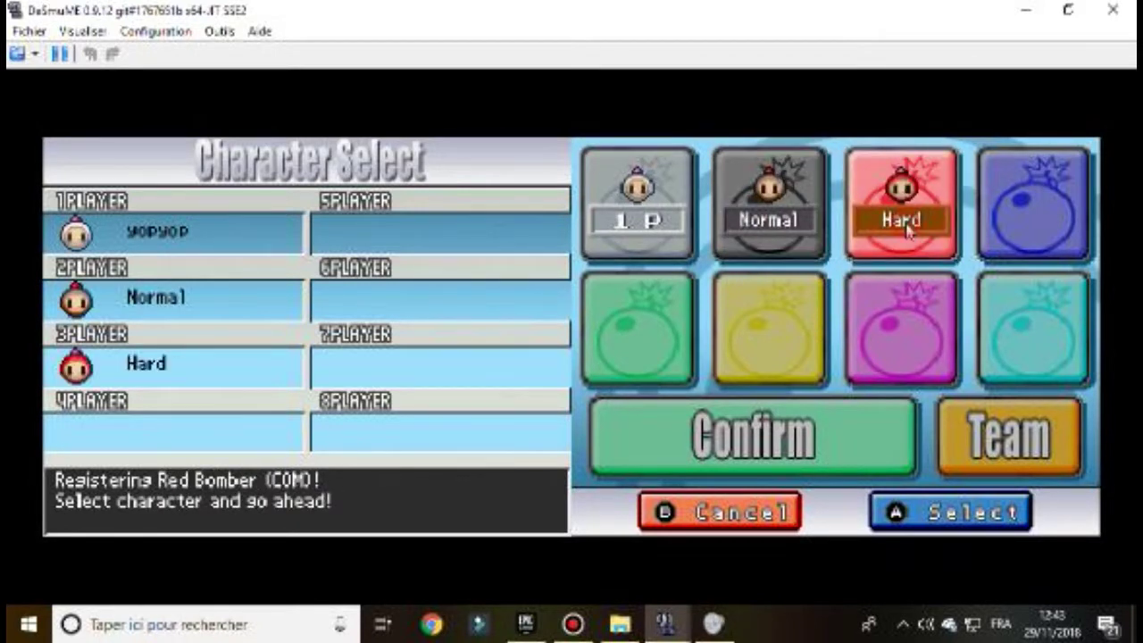
{"action": "left_click", "coordinate": [768, 228]}
{"action": "left_click", "coordinate": [1020, 224]}
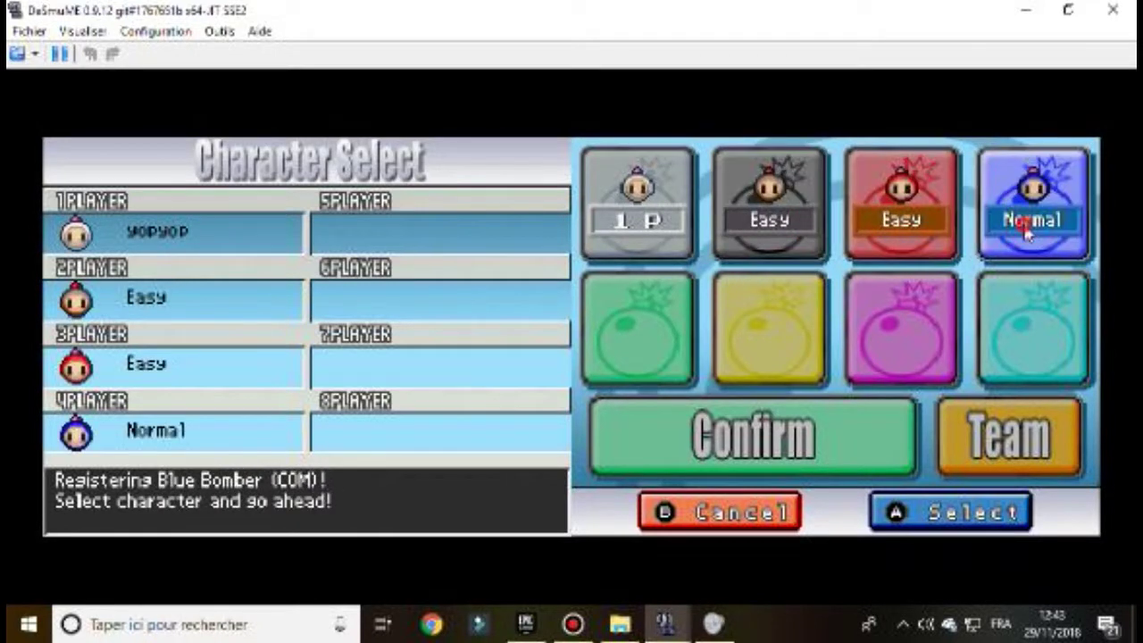
{"action": "left_click", "coordinate": [1027, 231]}
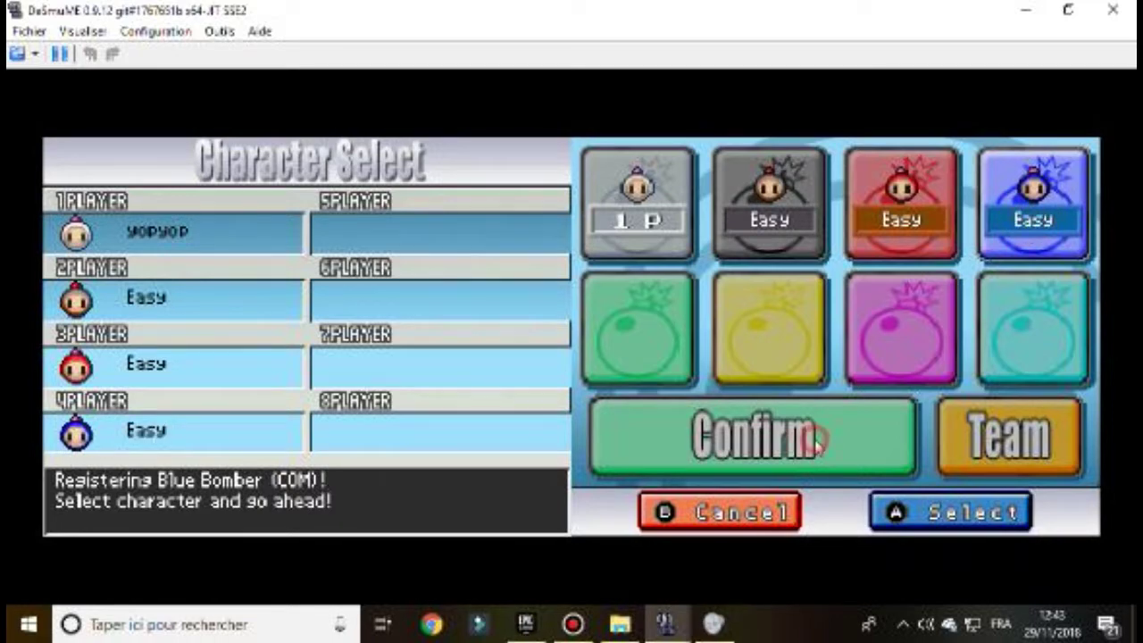
{"action": "left_click", "coordinate": [813, 436]}
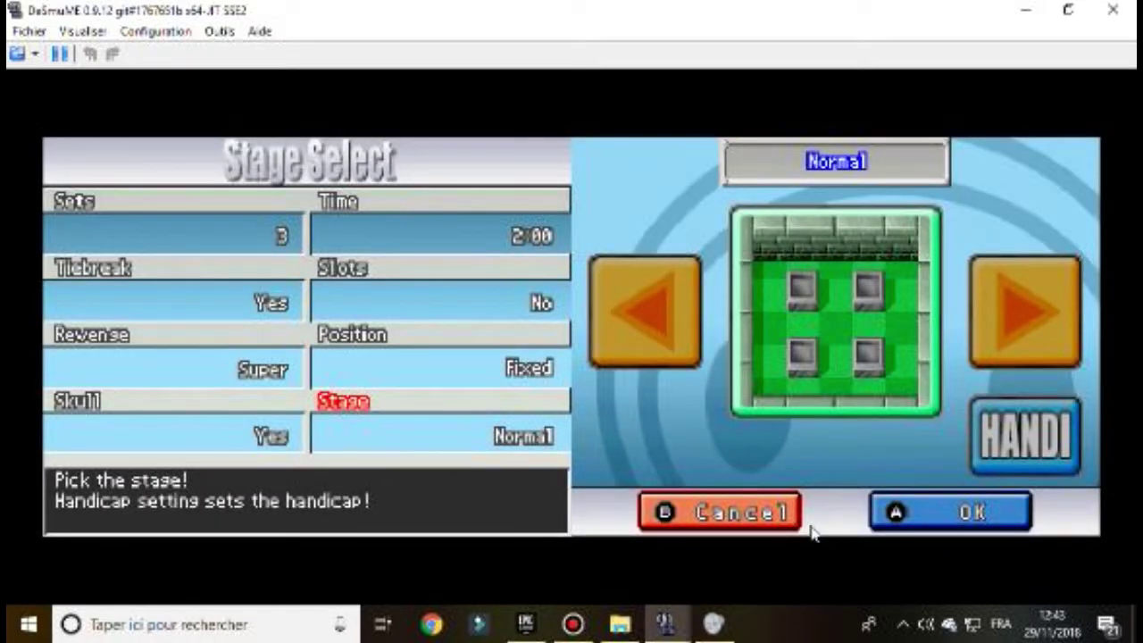
- Accept the Normal stage and the default battle rules, and start the battle
{"action": "left_click", "coordinate": [904, 516]}
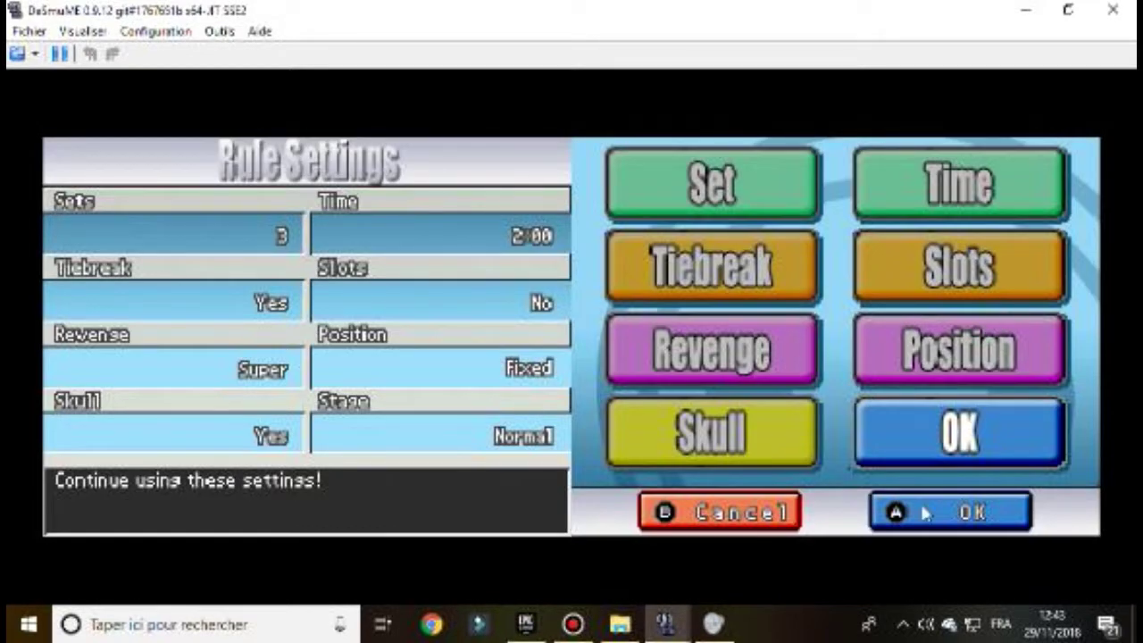
{"action": "left_click", "coordinate": [943, 447]}
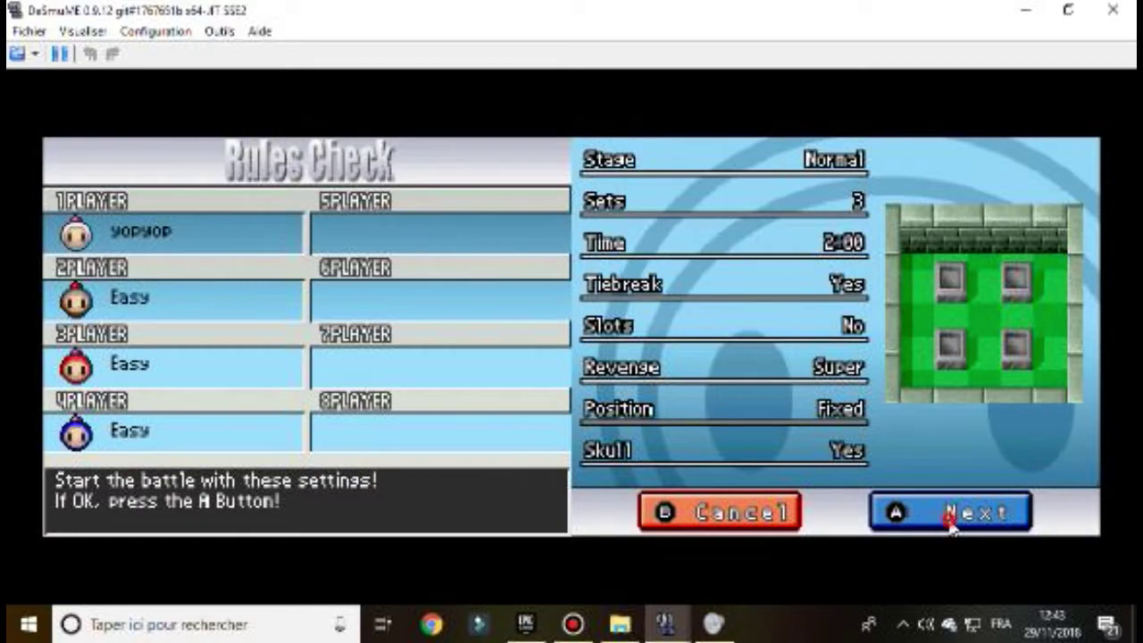
{"action": "left_click", "coordinate": [950, 526]}
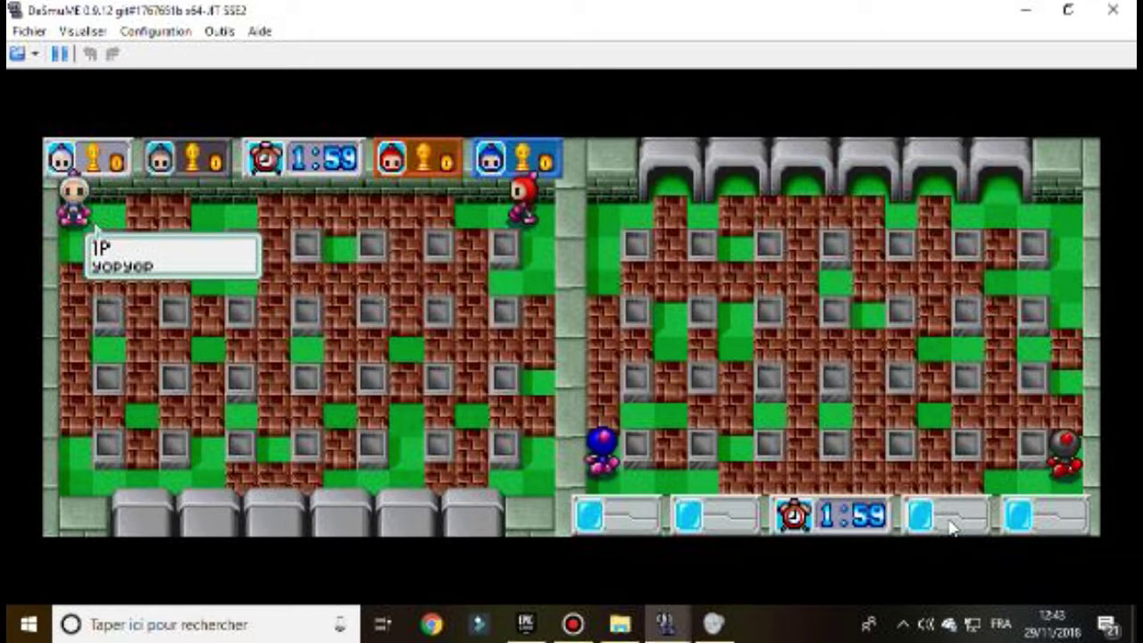
- Bomb the bricks around the white Bomber's starting corner, collect the extra-bomb item and dodge the blasts
{"action": "key", "text": "Right"}
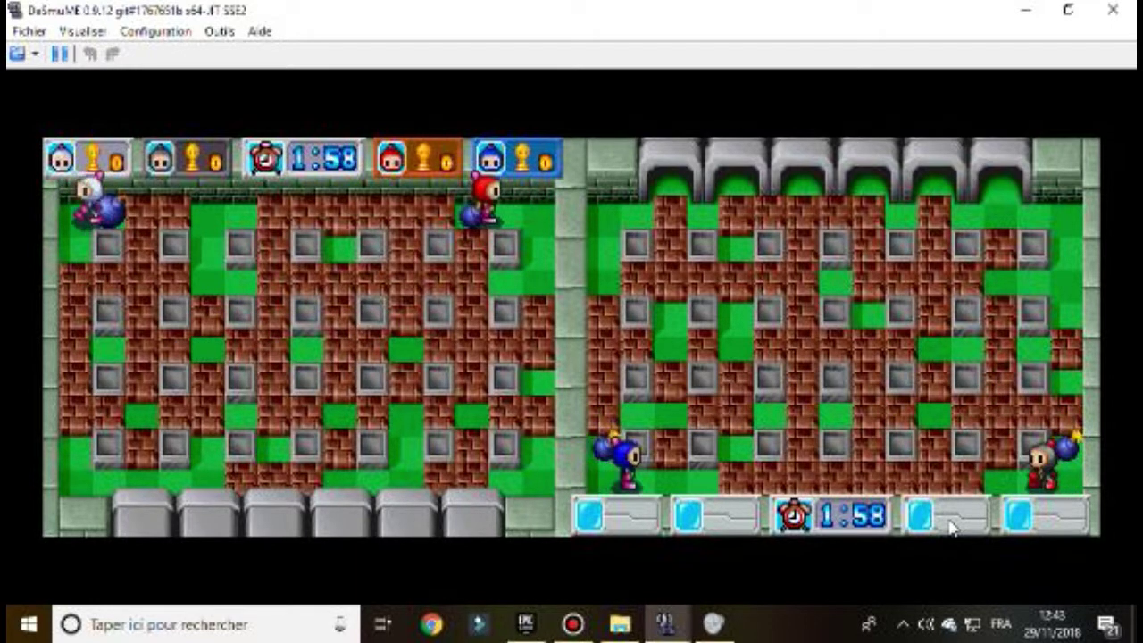
{"action": "key", "text": "Down"}
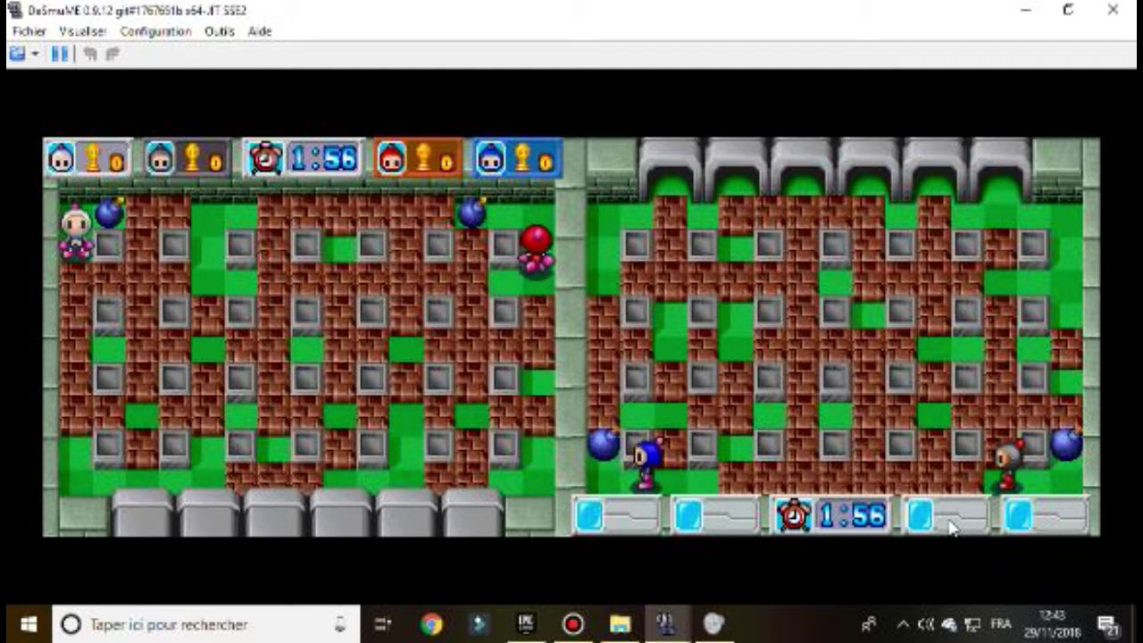
{"action": "key", "text": "x"}
{"action": "key", "text": "Up"}
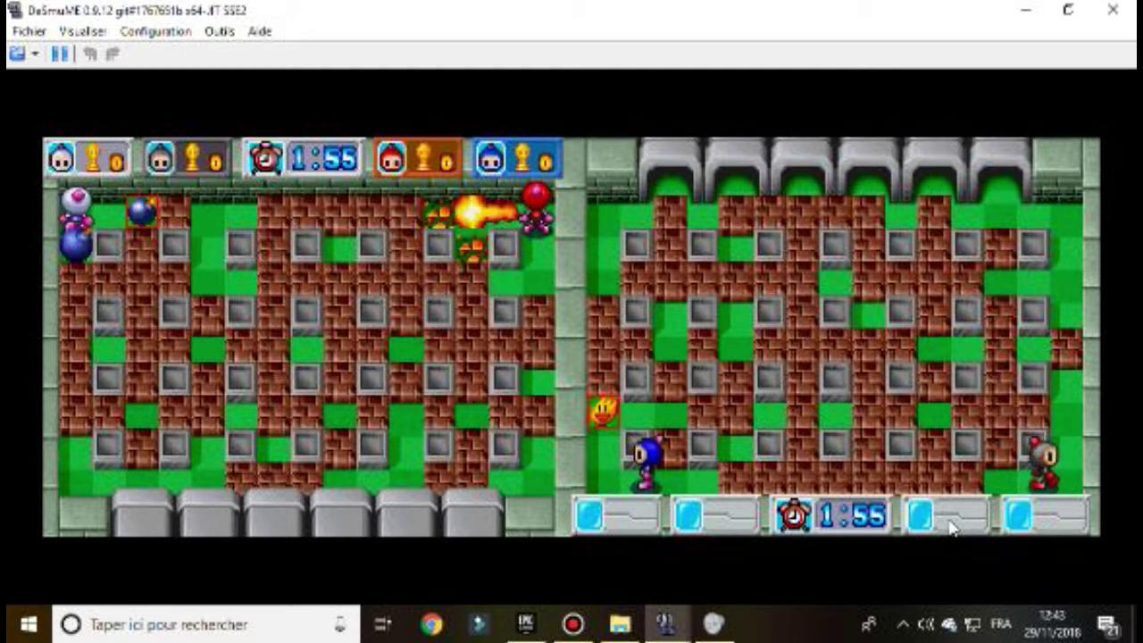
{"action": "key", "text": "Right"}
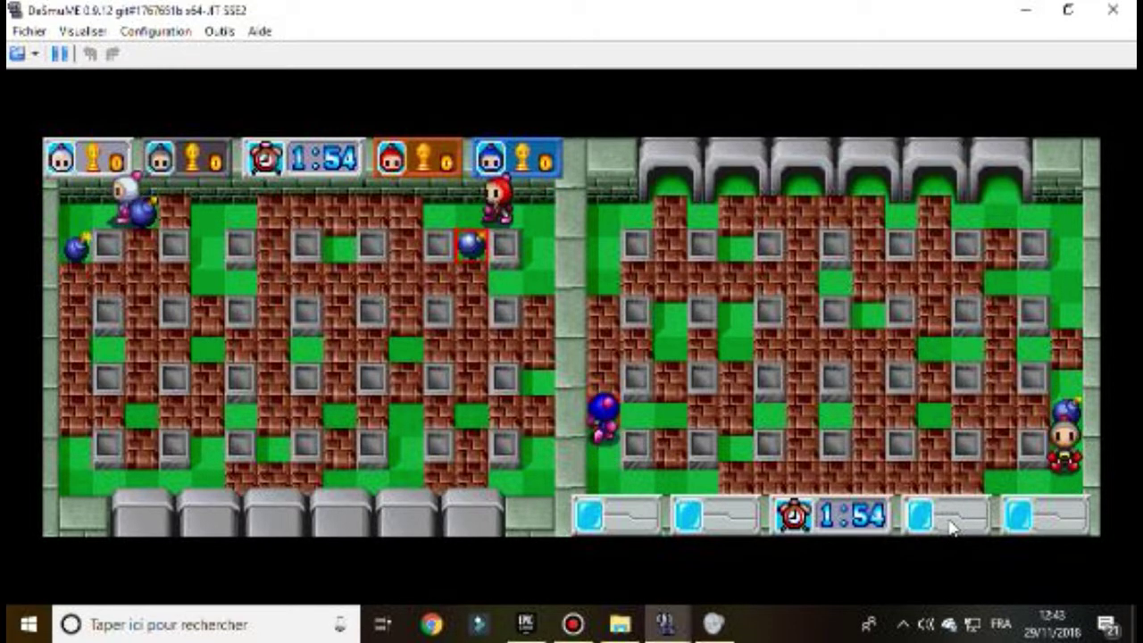
{"action": "key", "text": "Left"}
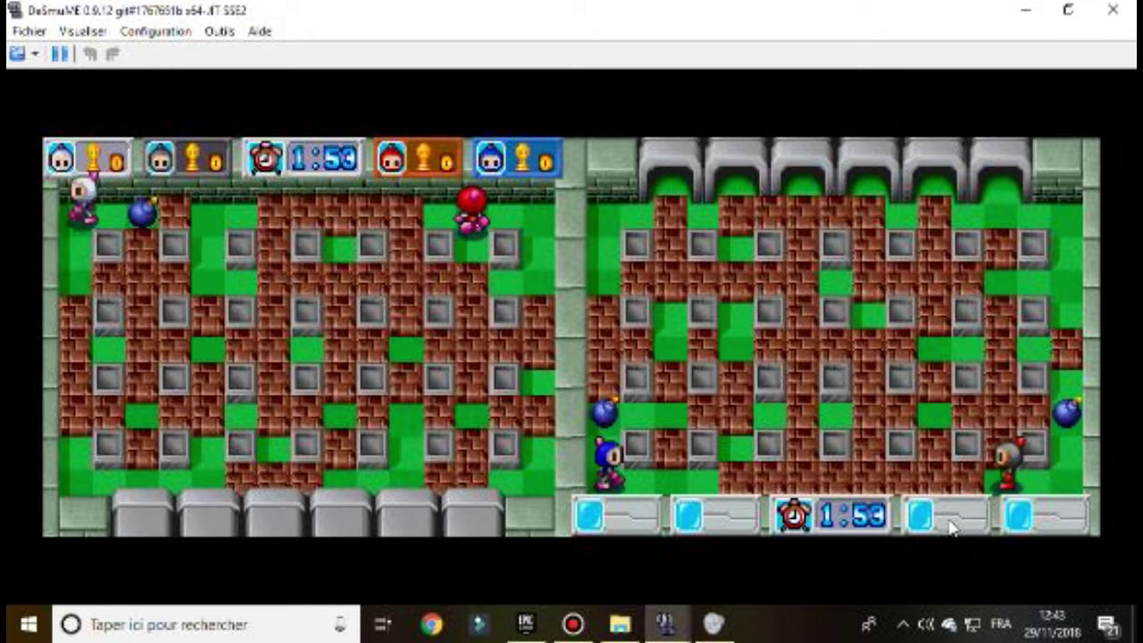
{"action": "key", "text": "Down"}
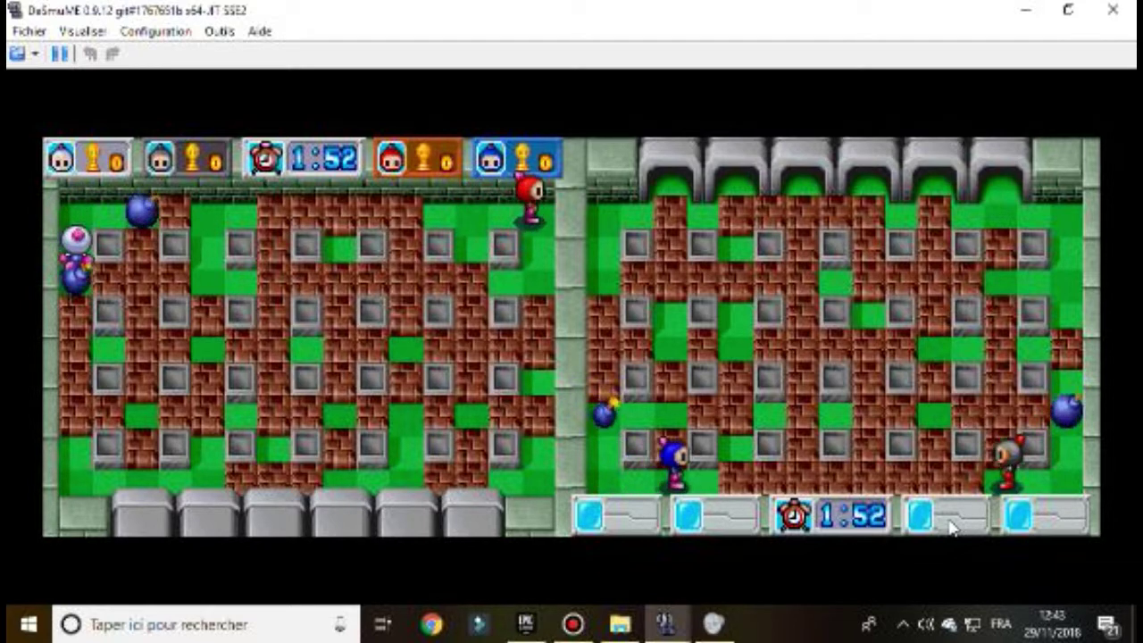
- Leave the bomb in the first column and collect the two skate items uncovered near the starting corner
{"action": "key", "text": "Up"}
{"action": "key", "text": "Right"}
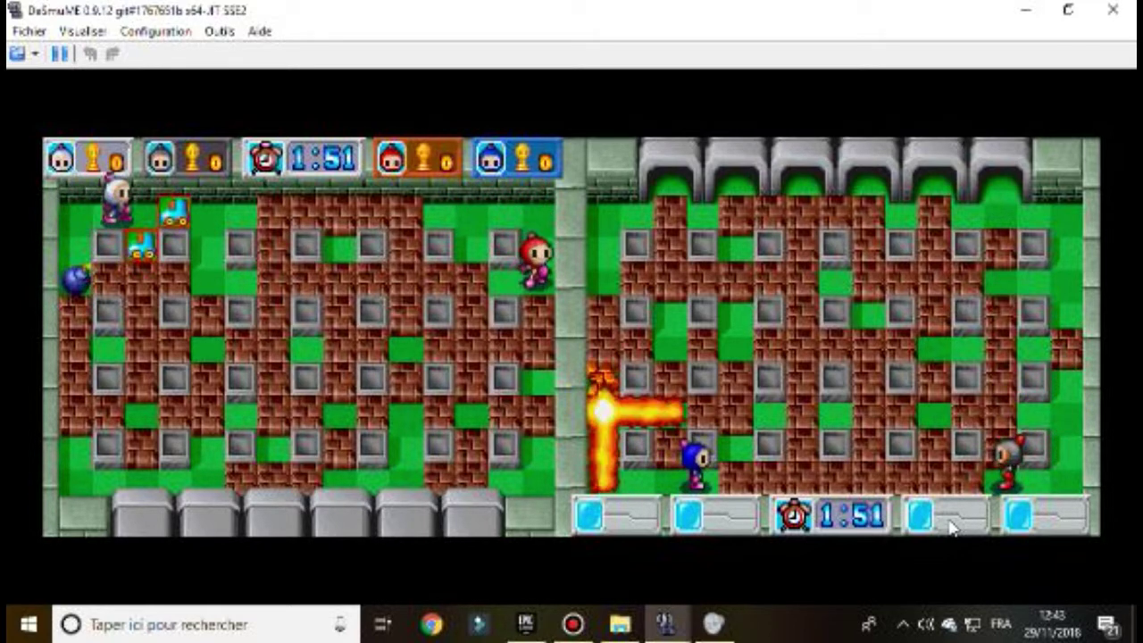
{"action": "key", "text": "Right"}
{"action": "key", "text": "Down"}
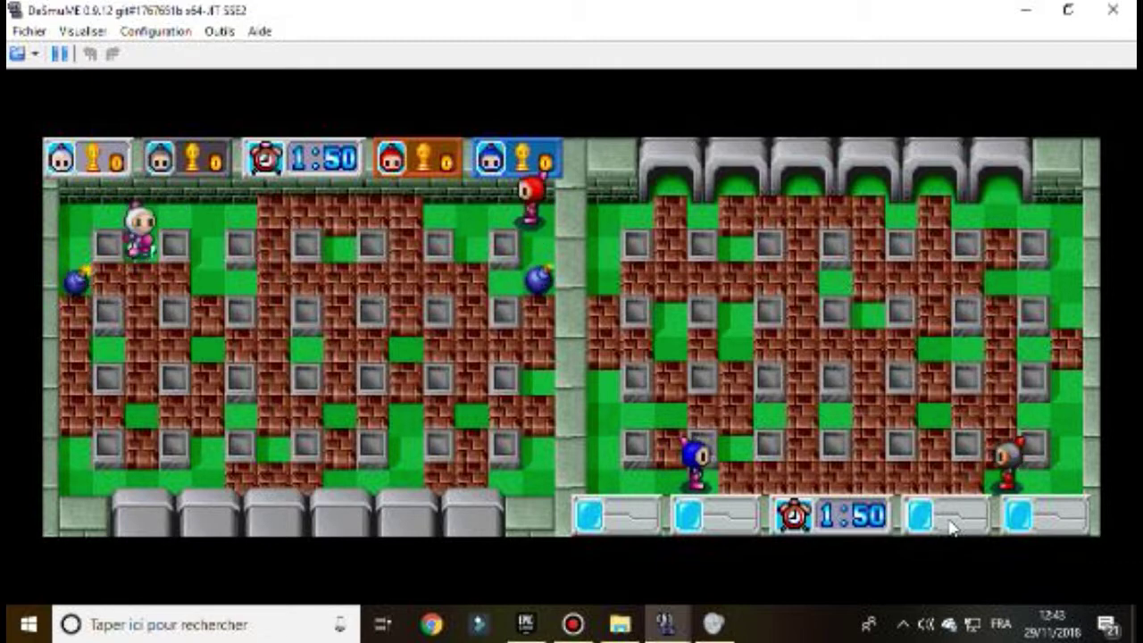
- Bomb the bricks where the second skate was, and place another bomb against the arena's top-row bricks
{"action": "key", "text": "x"}
{"action": "key", "text": "Up"}
{"action": "key", "text": "Right"}
{"action": "key", "text": "Right"}
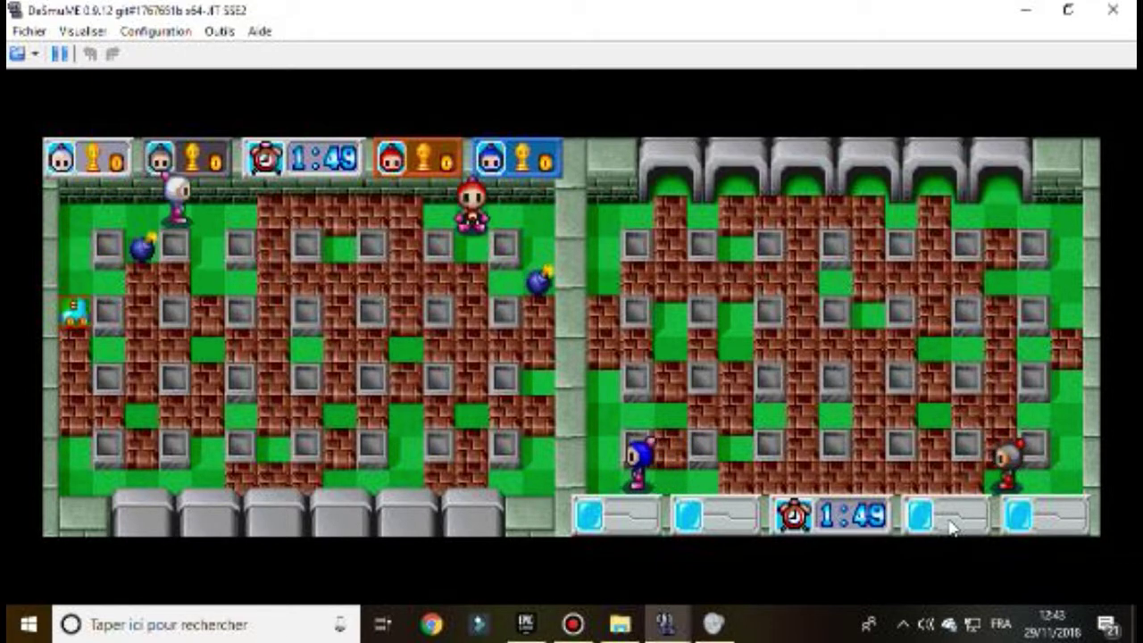
{"action": "key", "text": "Left"}
{"action": "key", "text": "Down"}
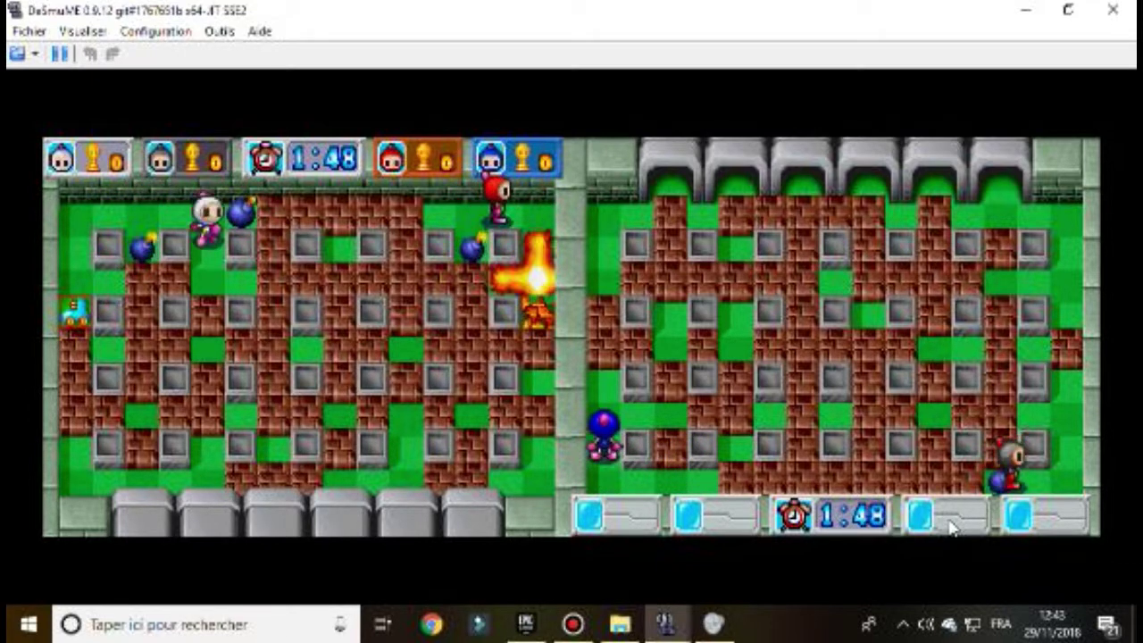
- Place a bomb against the third-row bricks below the top-row bomb and retreat from both blasts
{"action": "key", "text": "Right"}
{"action": "key", "text": "Down"}
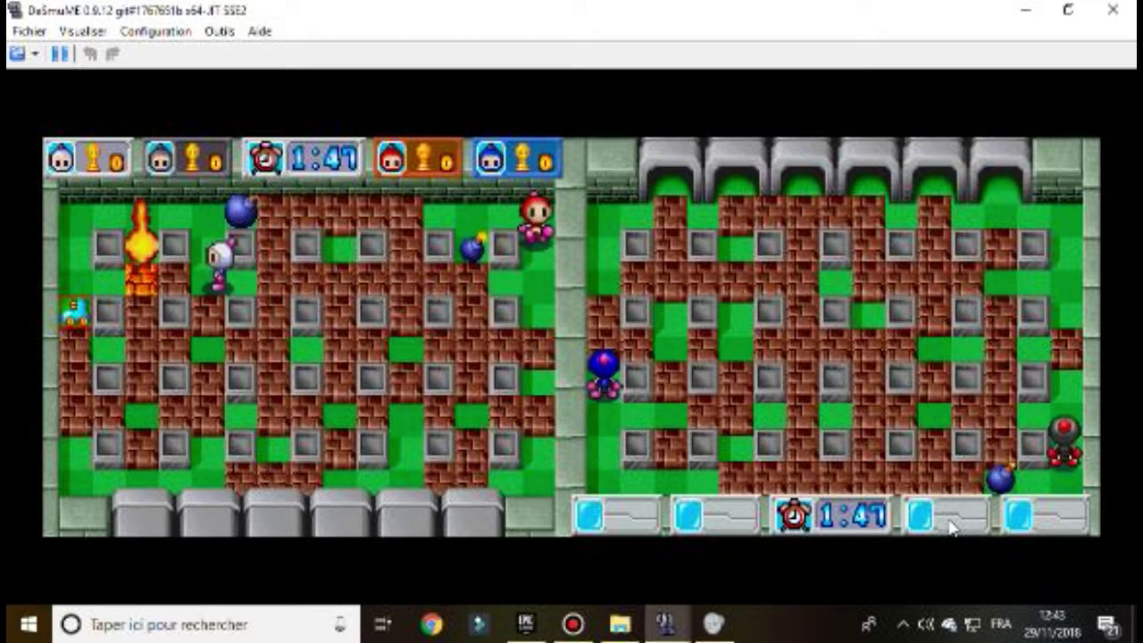
{"action": "key", "text": "x"}
{"action": "key", "text": "Left"}
{"action": "key", "text": "Up"}
{"action": "key", "text": "Up"}
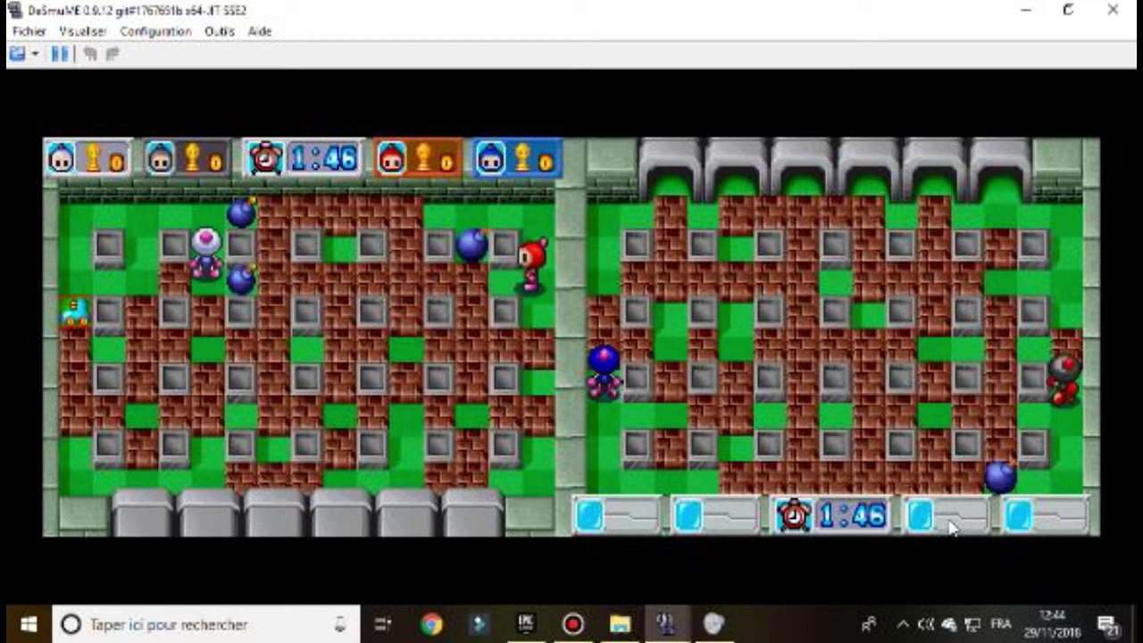
{"action": "key", "text": "Left"}
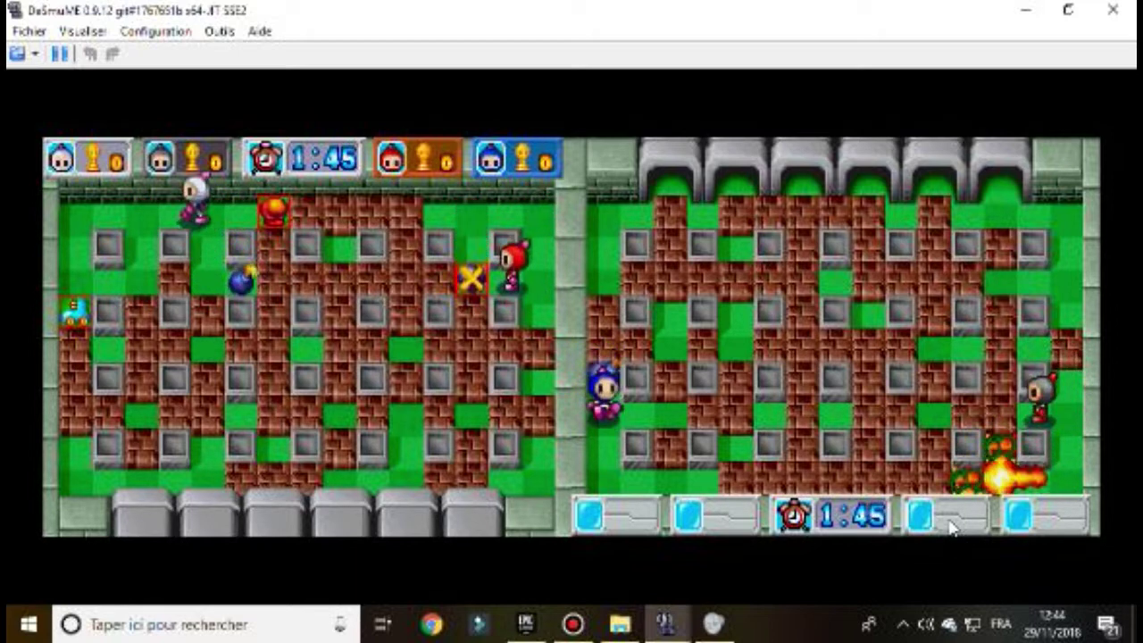
- Bomb the remaining third-row bricks near the start, collect the skate in the first column and bomb the bricks below it
{"action": "key", "text": "Down"}
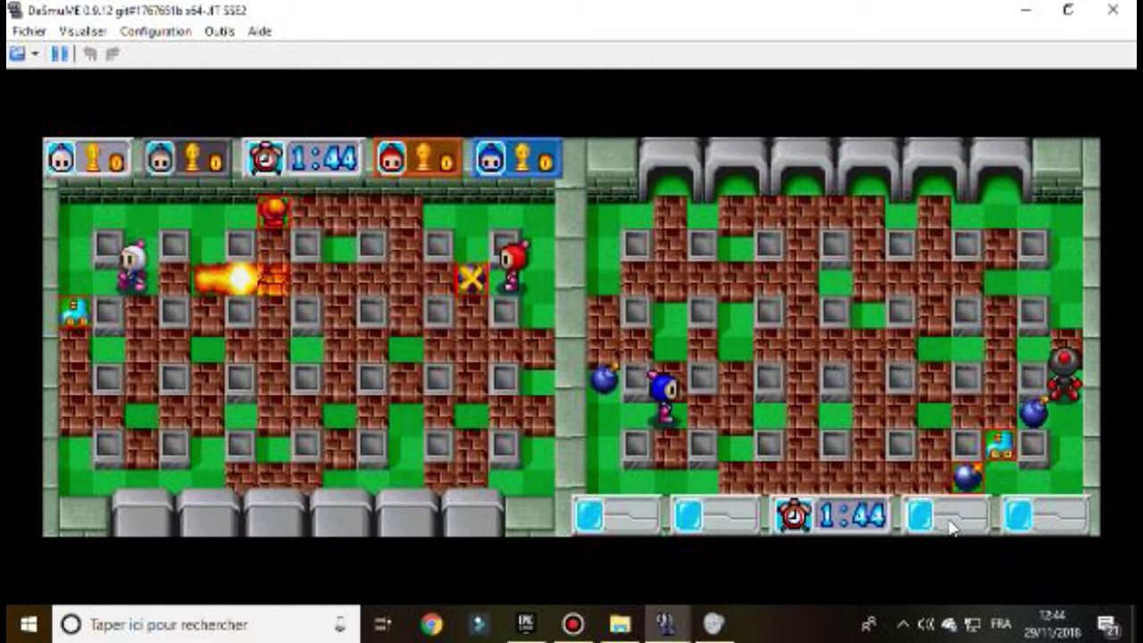
{"action": "key", "text": "x"}
{"action": "key", "text": "Left"}
{"action": "key", "text": "Down"}
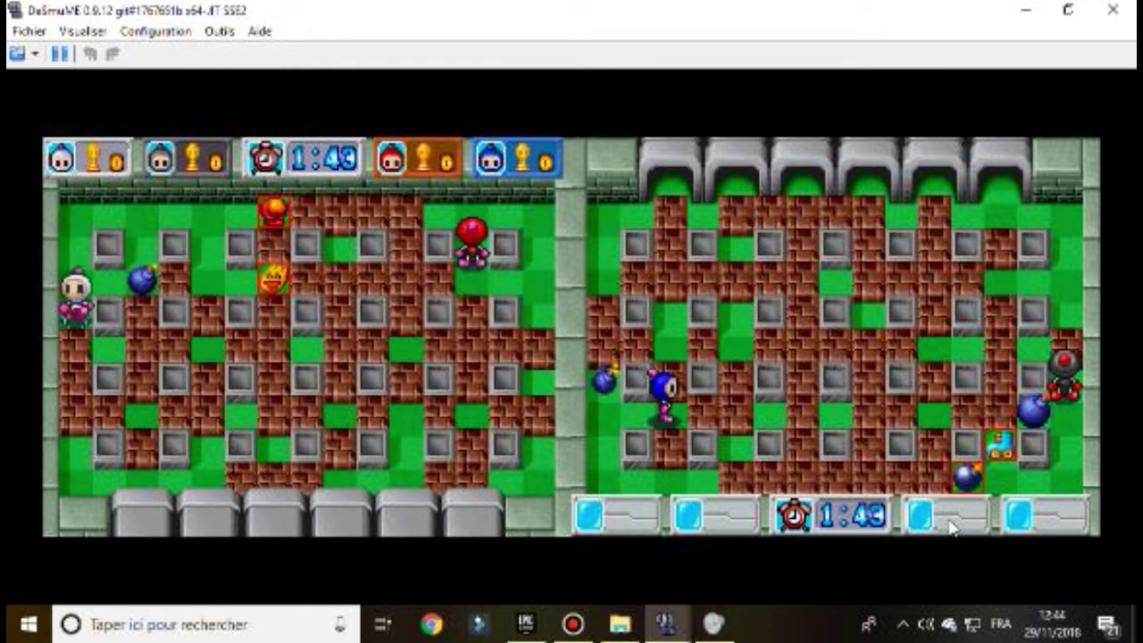
{"action": "key", "text": "x"}
{"action": "key", "text": "Up"}
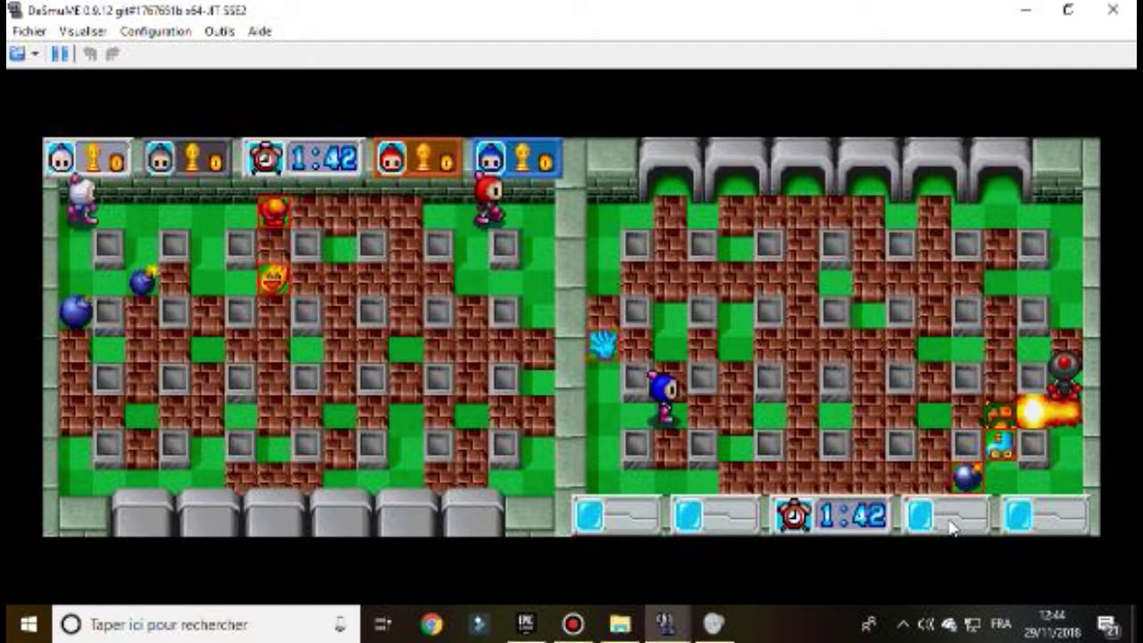
- Collect the red item on the arena's top row, place a bomb in its spot and back away
{"action": "key", "text": "Right"}
{"action": "key", "text": "Right"}
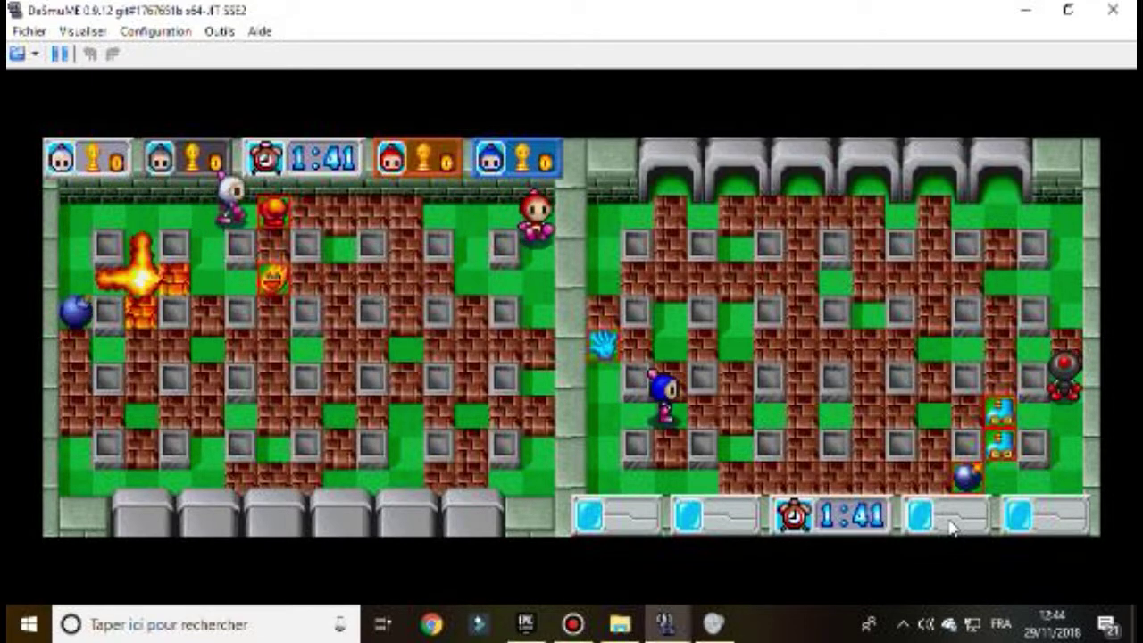
{"action": "key", "text": "x"}
{"action": "key", "text": "Left"}
{"action": "key", "text": "Down"}
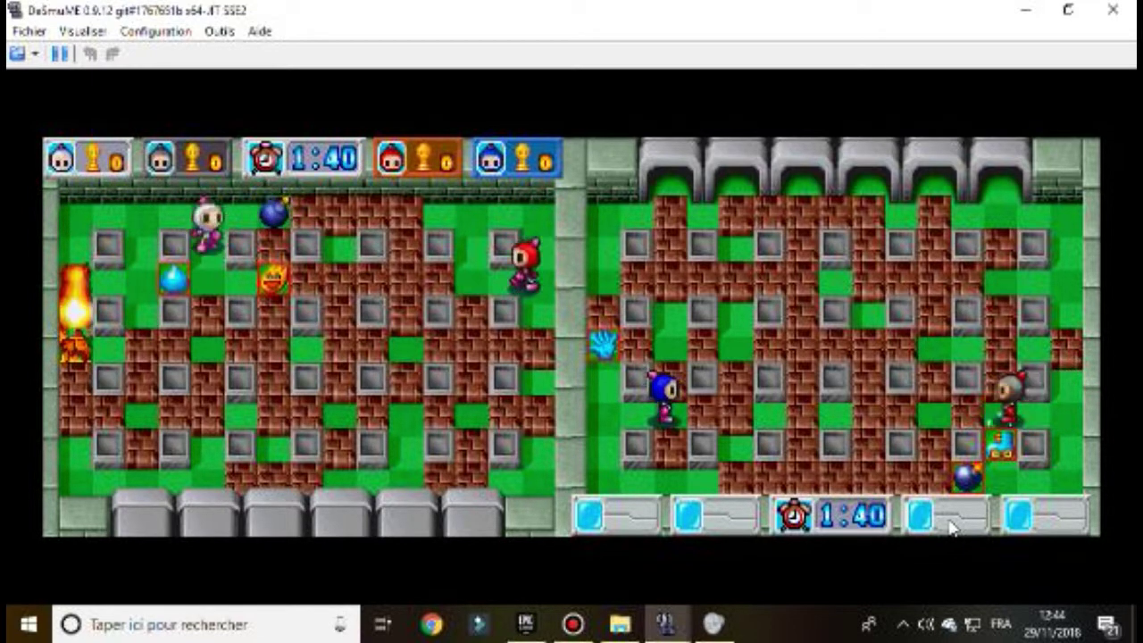
- Collect the water-drop and flame items on the third row, place a water bomb there and run back toward the start
{"action": "key", "text": "Left"}
{"action": "key", "text": "Right"}
{"action": "key", "text": "Right"}
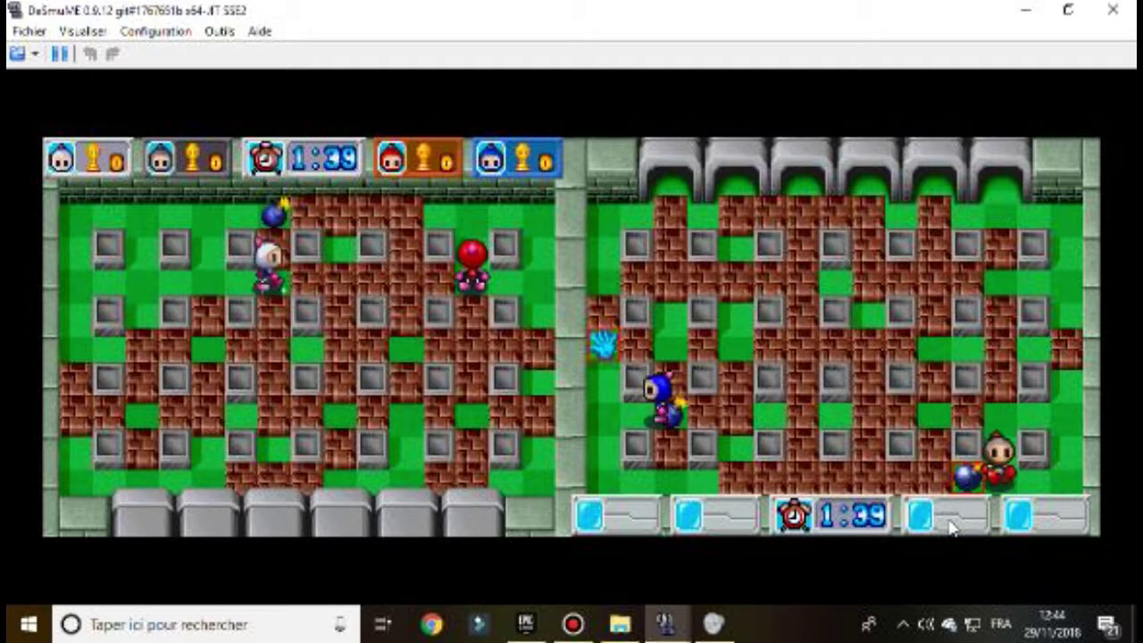
{"action": "key", "text": "Left"}
{"action": "key", "text": "Left"}
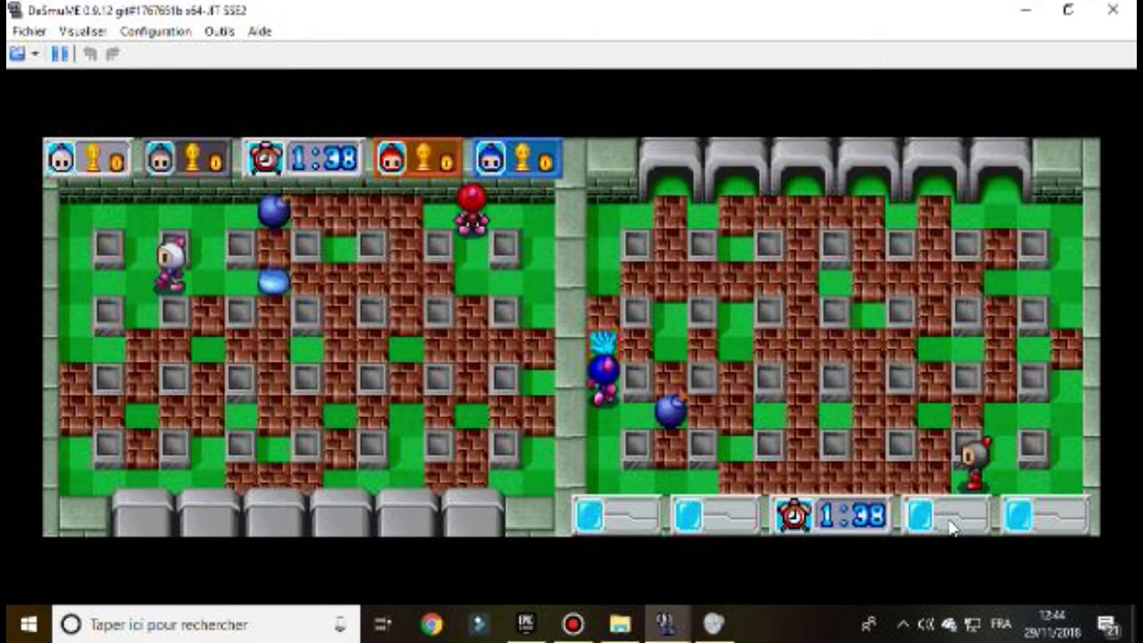
- Place a second water bomb in the gap between the fourth-row pillars and shelter from the blast in the first column
{"action": "key", "text": "Down"}
{"action": "key", "text": "Left"}
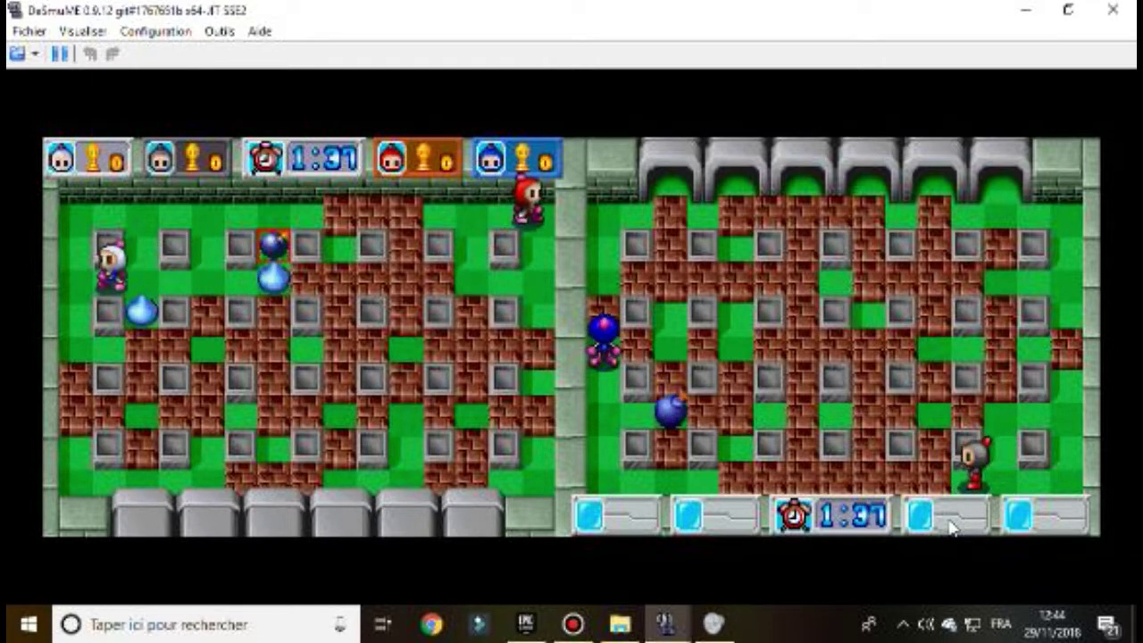
{"action": "key", "text": "Down"}
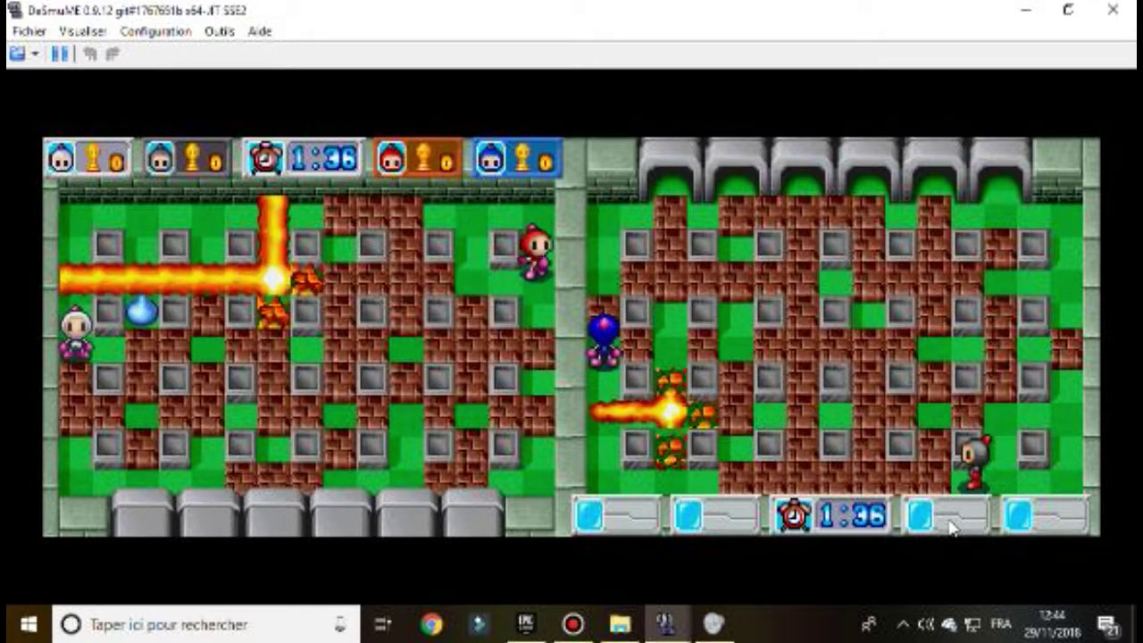
{"action": "key", "text": "Right"}
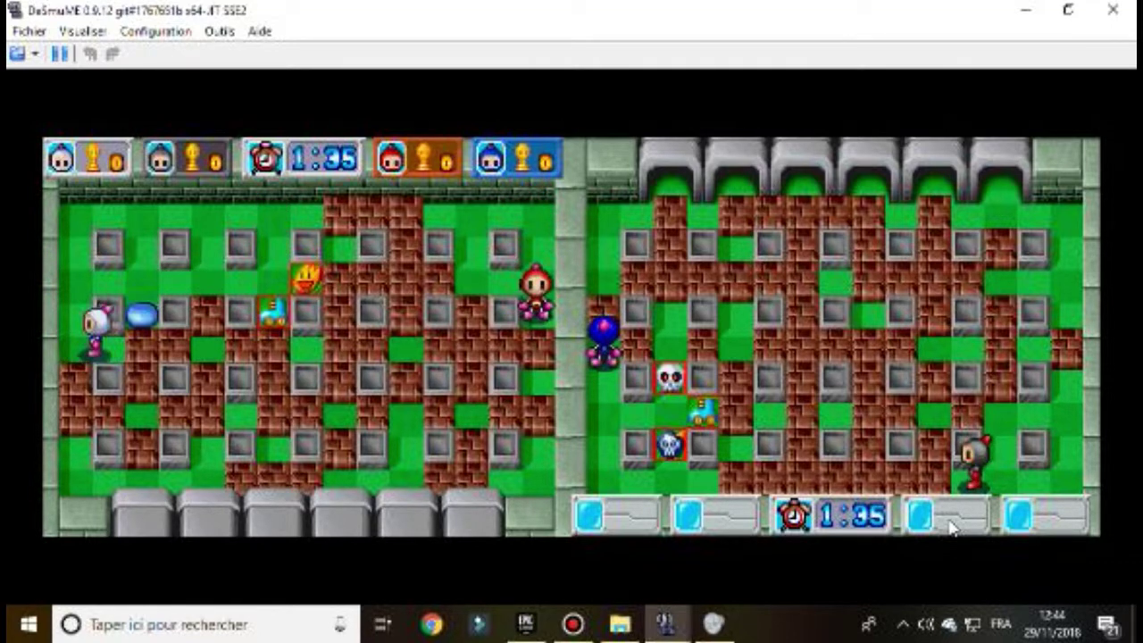
- Place a water bomb in the first column of the arena's fifth row and retreat up to the third row
{"action": "key", "text": "Left"}
{"action": "key", "text": "x"}
{"action": "key", "text": "Right"}
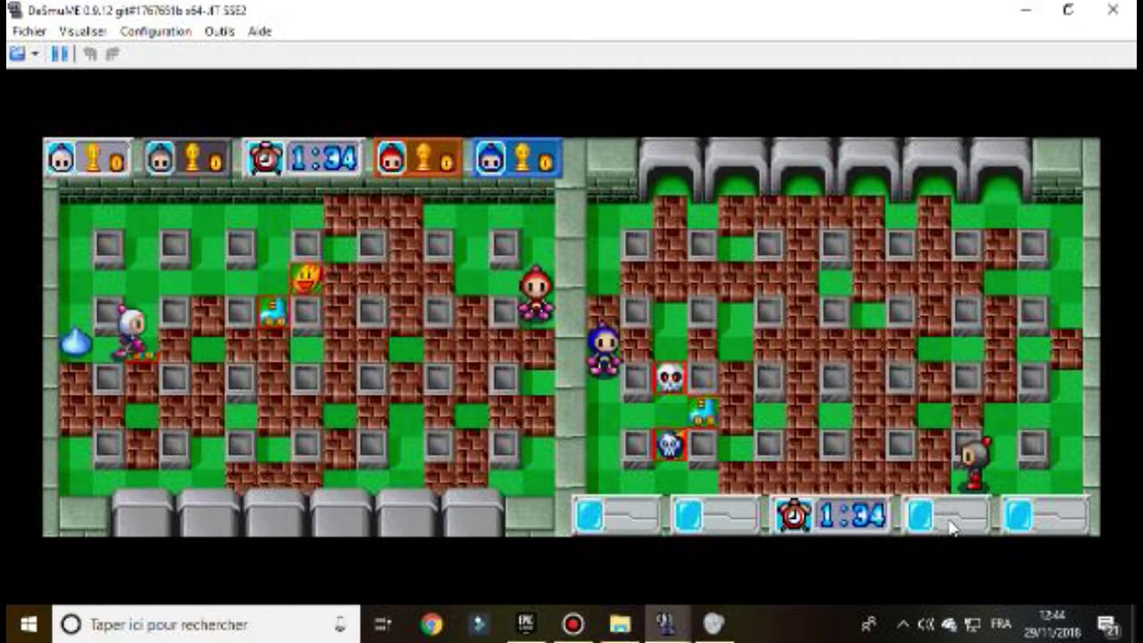
{"action": "key", "text": "Up"}
{"action": "key", "text": "Right"}
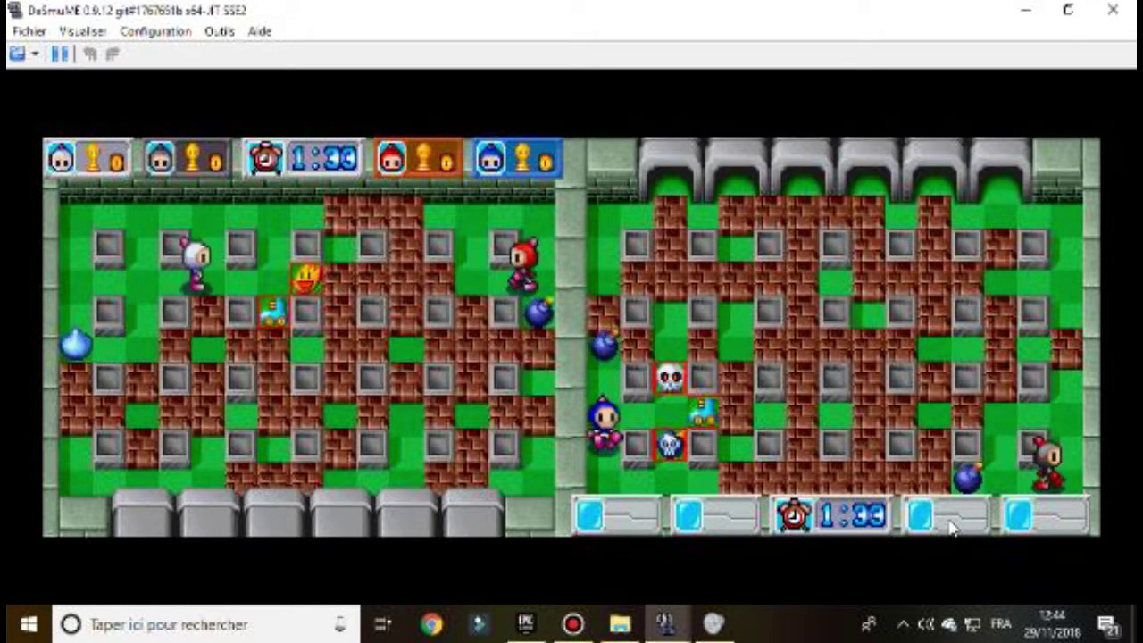
- Collect the third-row flame and the skate below it, place water bombs in both spots and shelter on the top row
{"action": "key", "text": "Right"}
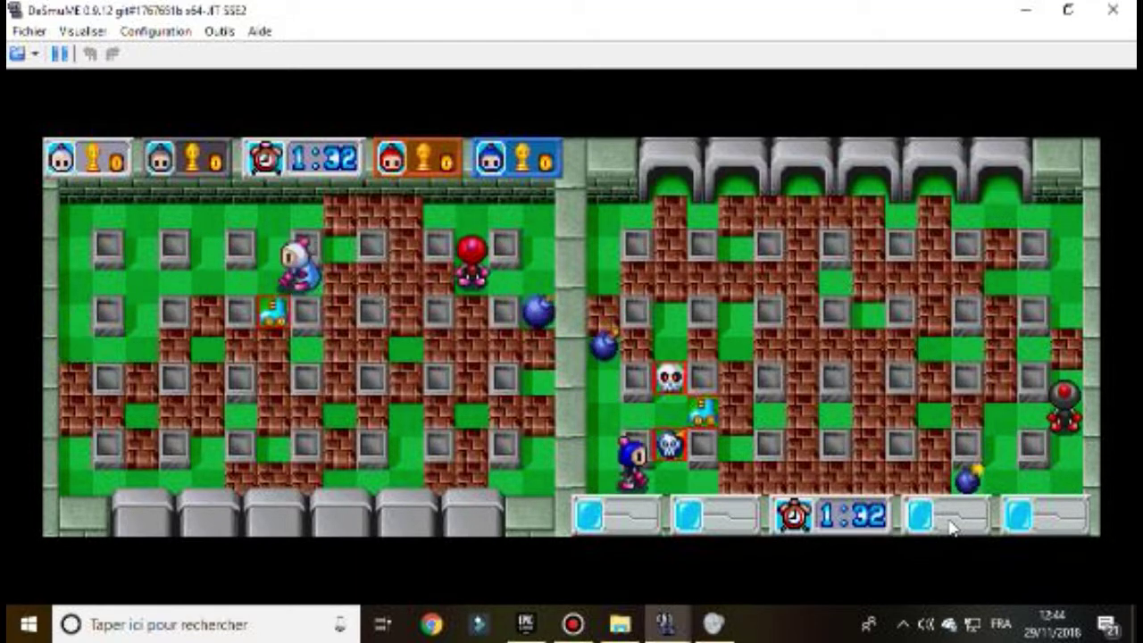
{"action": "key", "text": "Left"}
{"action": "key", "text": "Down"}
{"action": "key", "text": "x"}
{"action": "key", "text": "Up"}
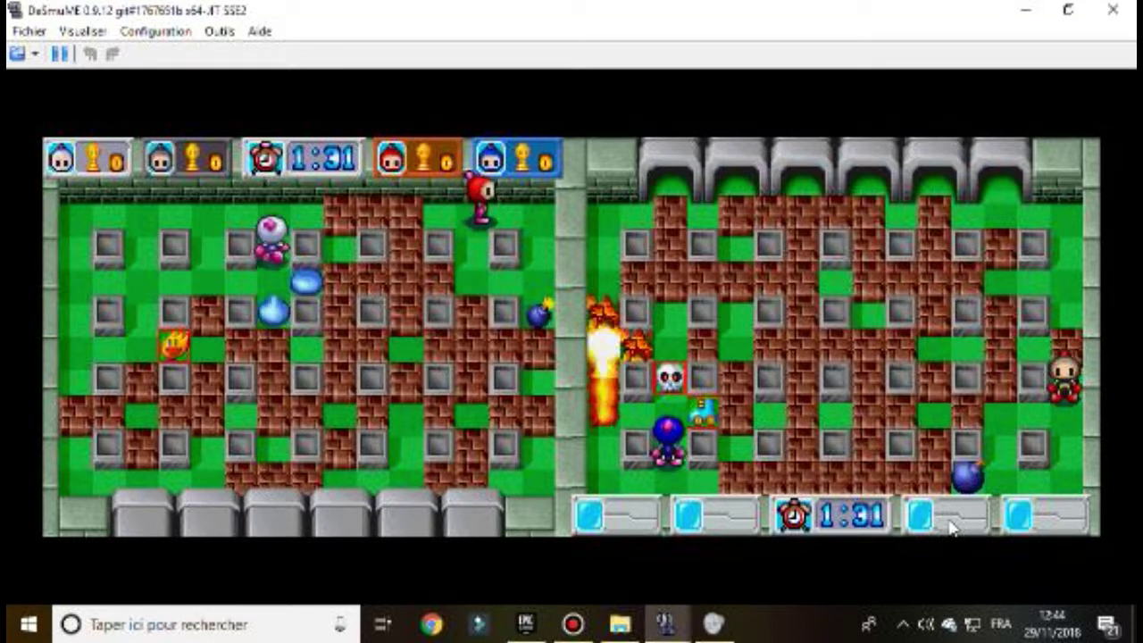
{"action": "key", "text": "Right"}
{"action": "key", "text": "Left"}
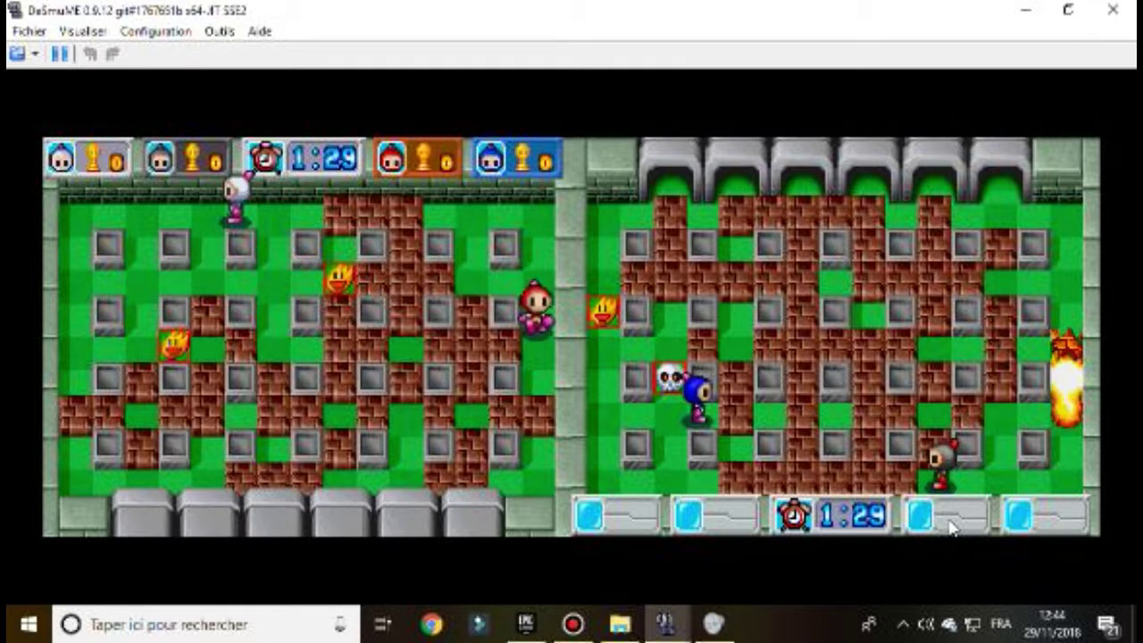
- Close the DeSmuME emulator, the volume mixer and the Tuto ytb folder window
{"action": "left_click", "coordinate": [1112, 10]}
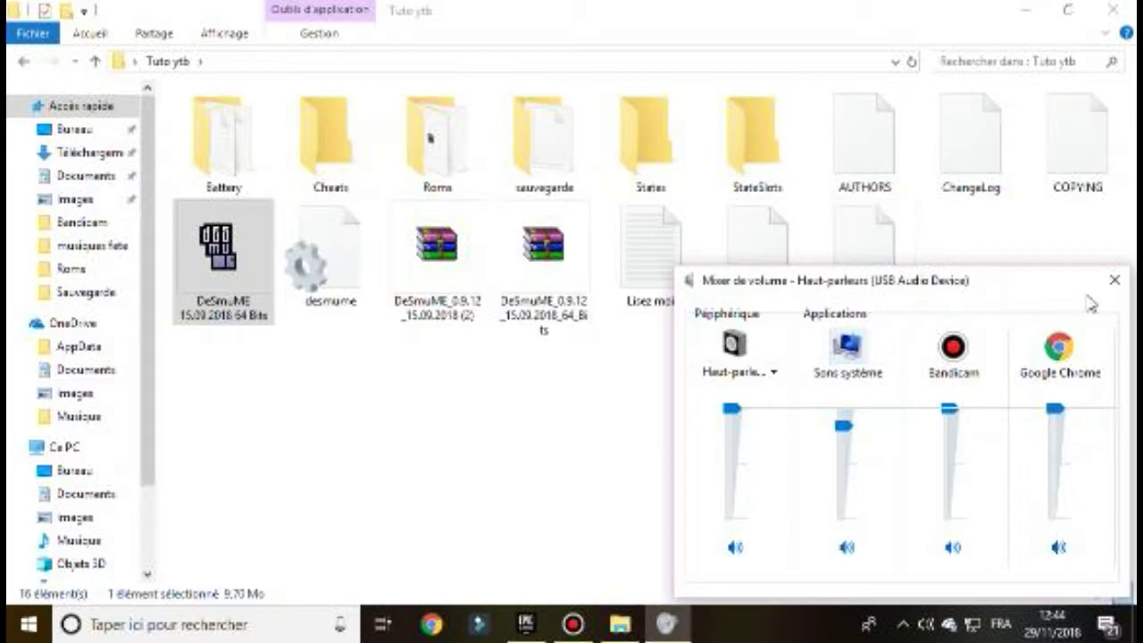
{"action": "left_click", "coordinate": [1114, 281]}
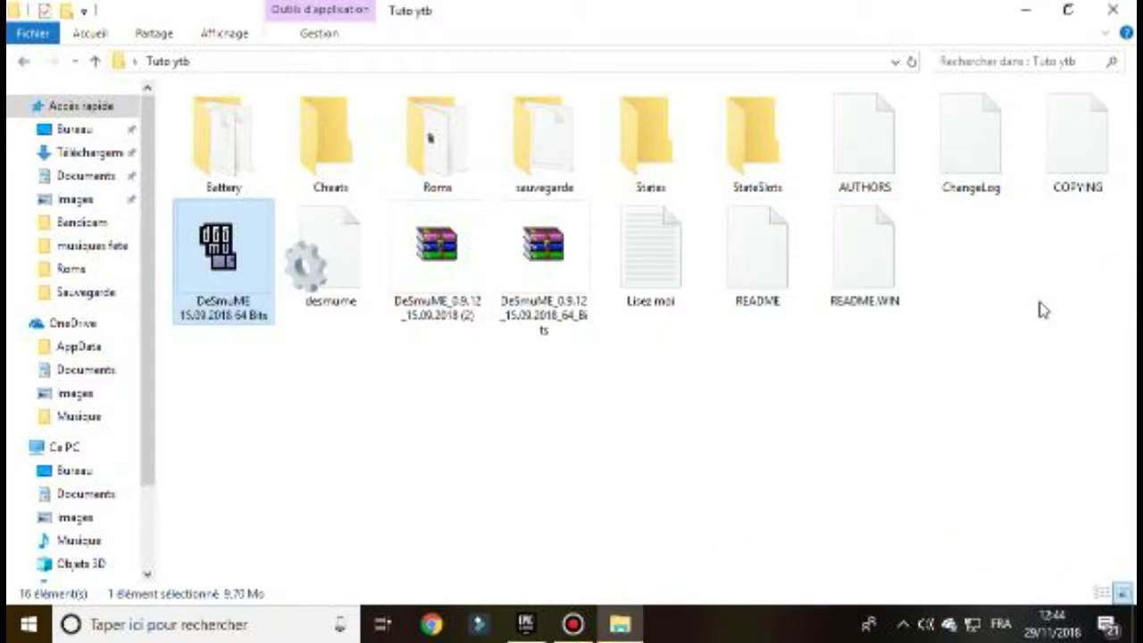
{"action": "left_click", "coordinate": [1113, 10]}
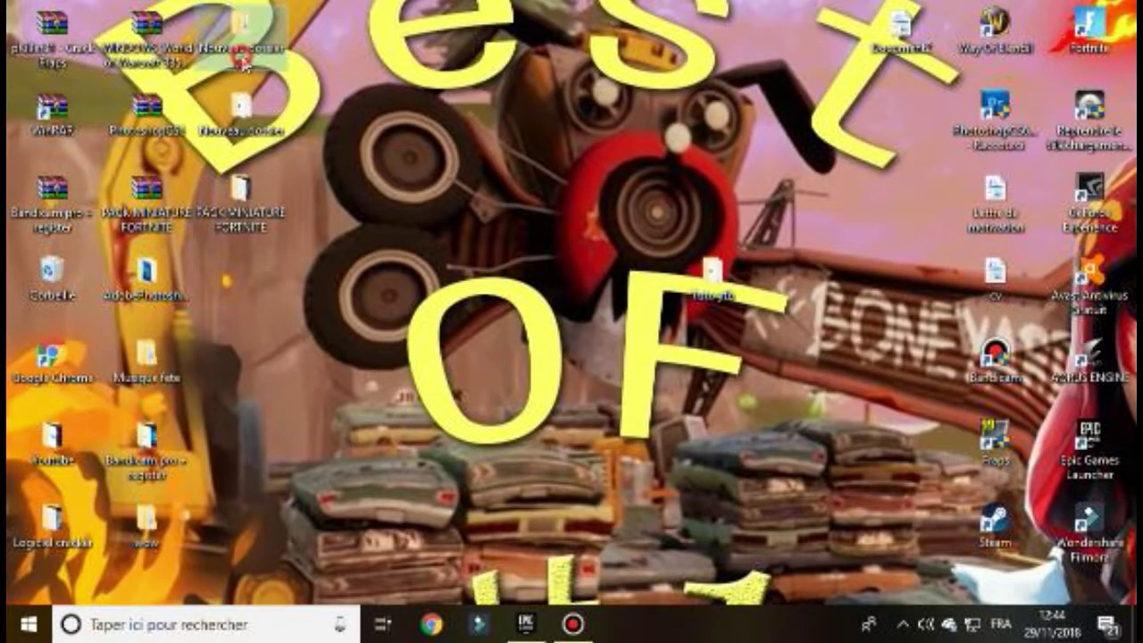
- Examine the DeSmuME_0.9.9_dev and DeSmuME_0.9.9_x86 applications in the DeSmuME 0.9.9 folder of the desktop's Nouveau dossier (2)
{"action": "double_click", "coordinate": [239, 27]}
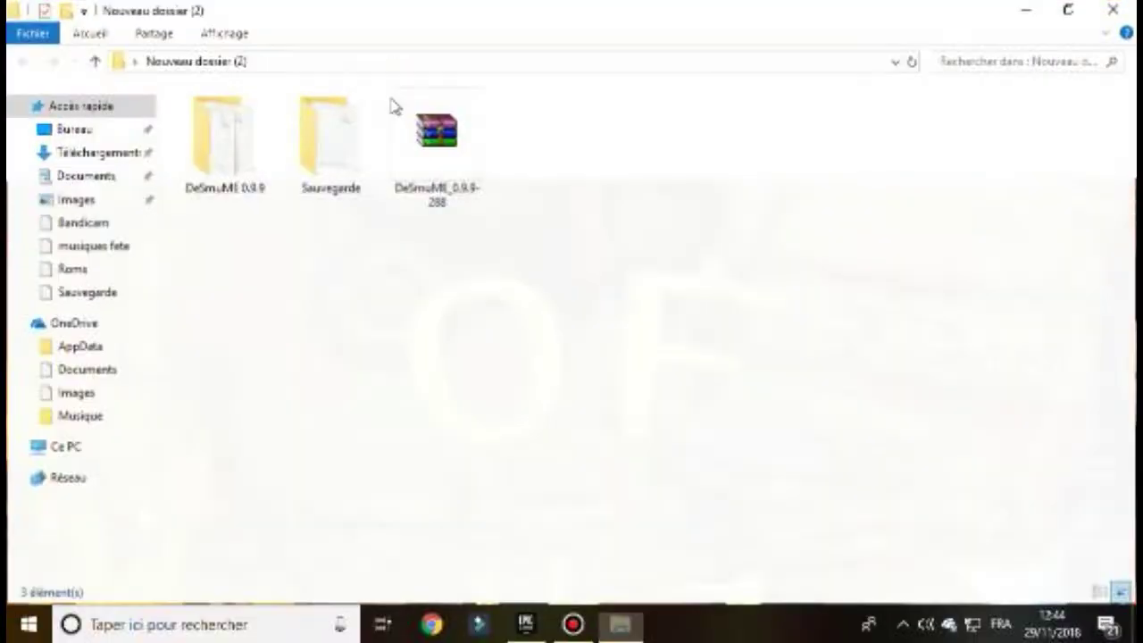
{"action": "double_click", "coordinate": [225, 138]}
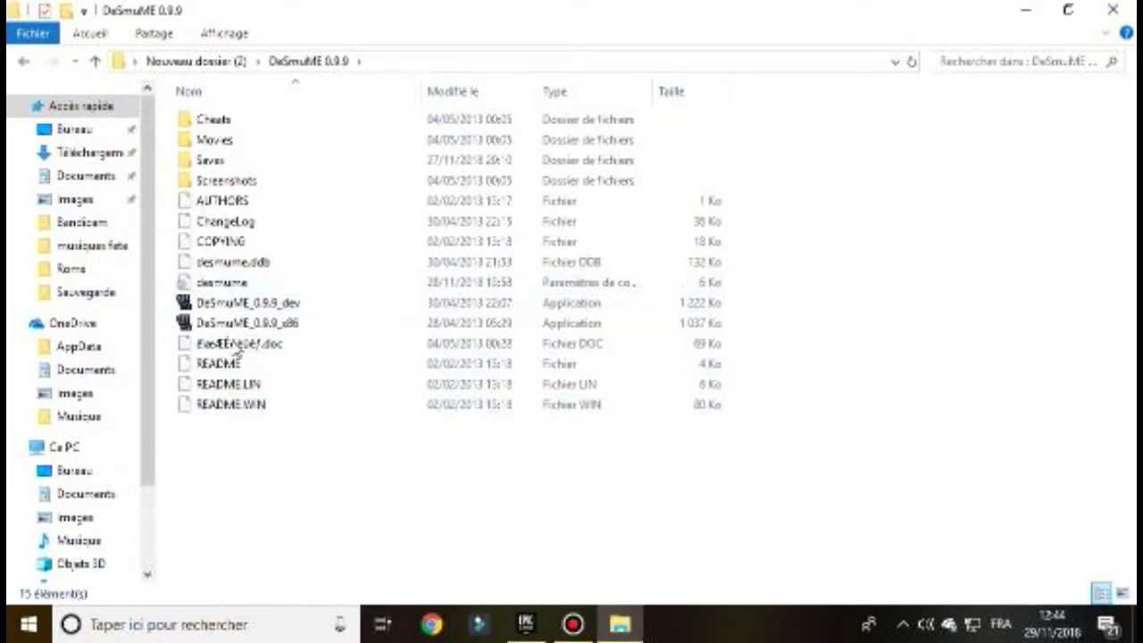
{"action": "left_click", "coordinate": [287, 304]}
{"action": "left_click", "coordinate": [292, 323]}
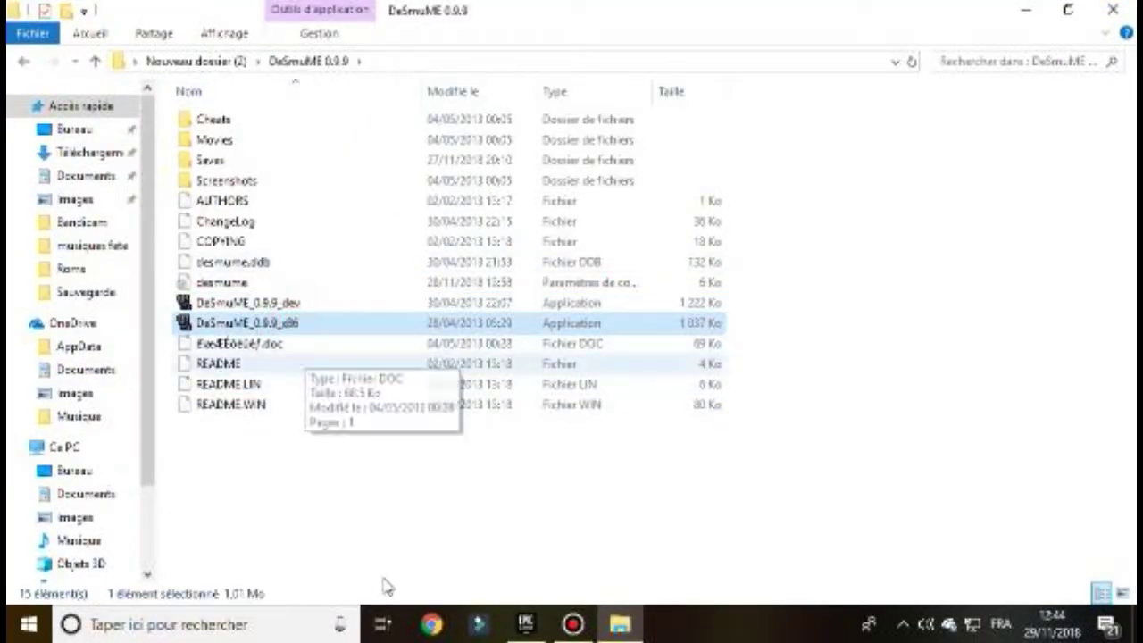
{"action": "left_click", "coordinate": [202, 61]}
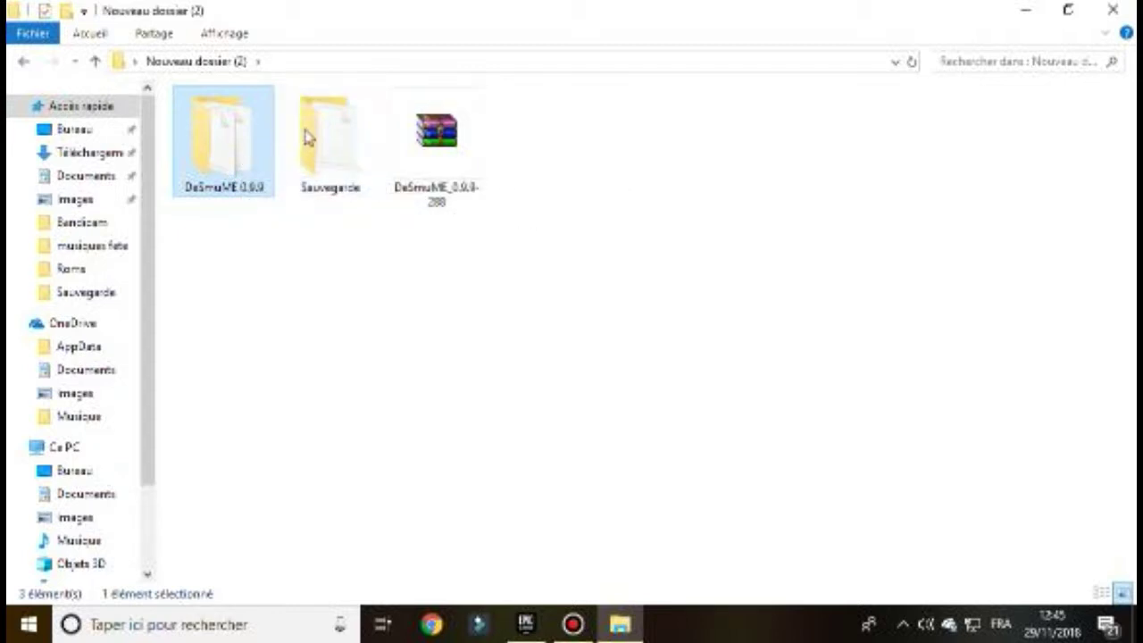
{"action": "double_click", "coordinate": [229, 160]}
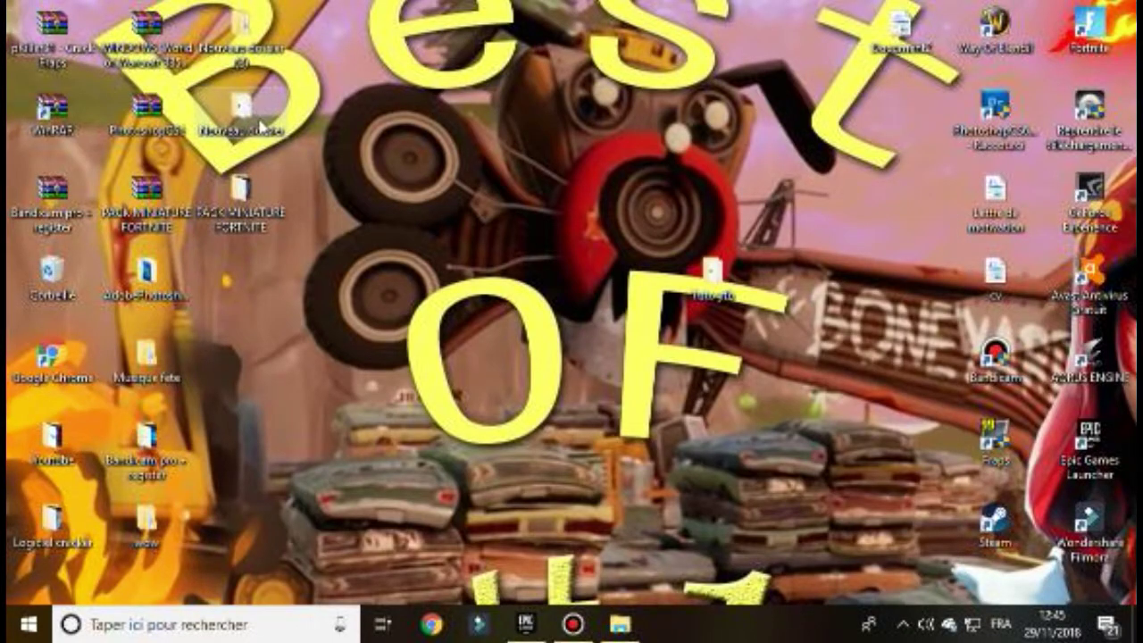
- Examine the game archives in the Roms folder of the desktop's Nouveau dossier, and minimize the window
{"action": "double_click", "coordinate": [261, 127]}
{"action": "left_click", "coordinate": [492, 141]}
{"action": "left_click", "coordinate": [471, 137]}
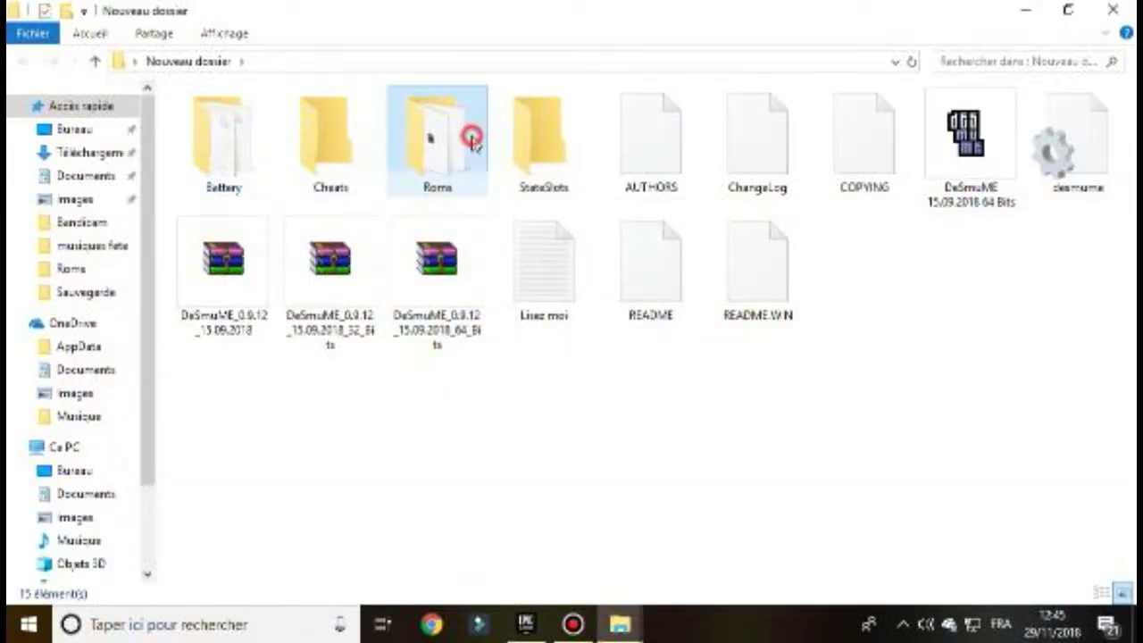
{"action": "double_click", "coordinate": [471, 138]}
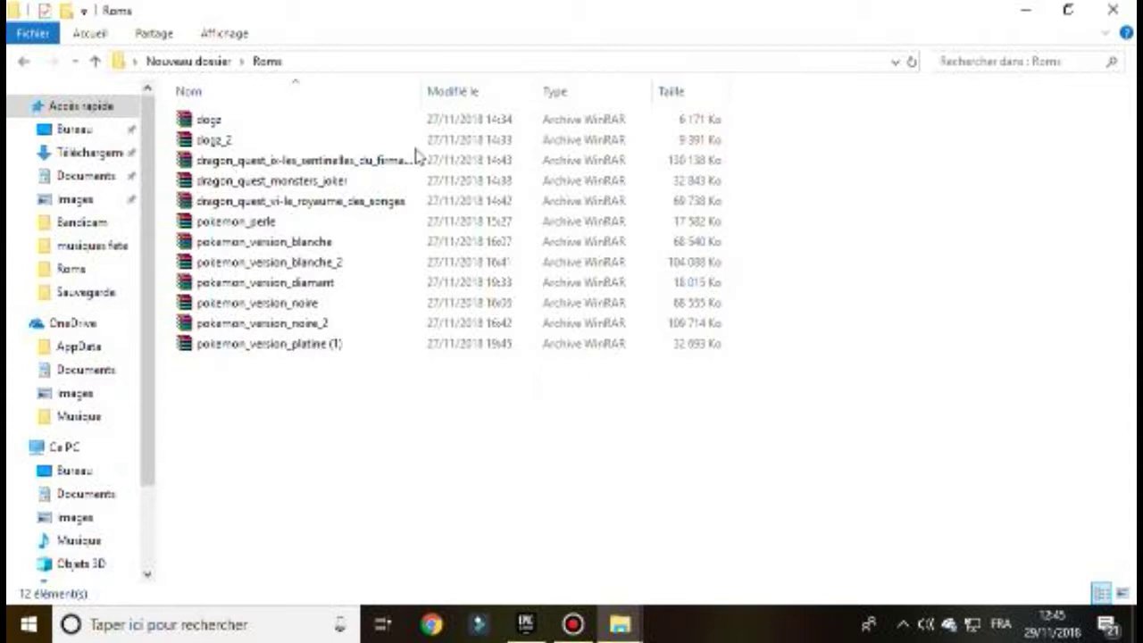
{"action": "left_click", "coordinate": [1020, 12]}
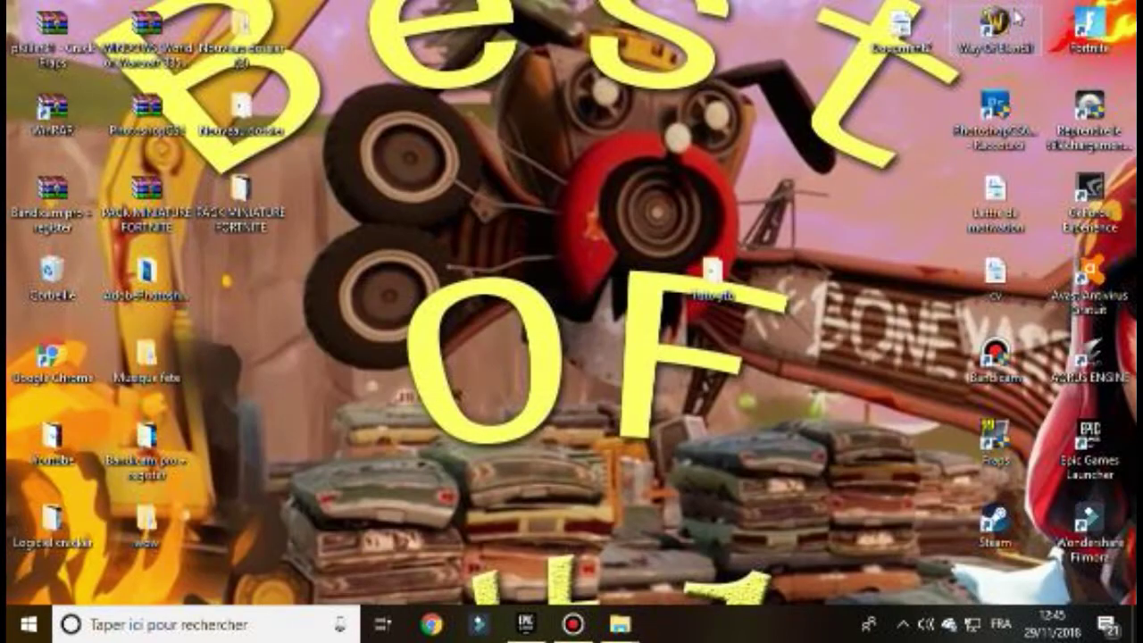